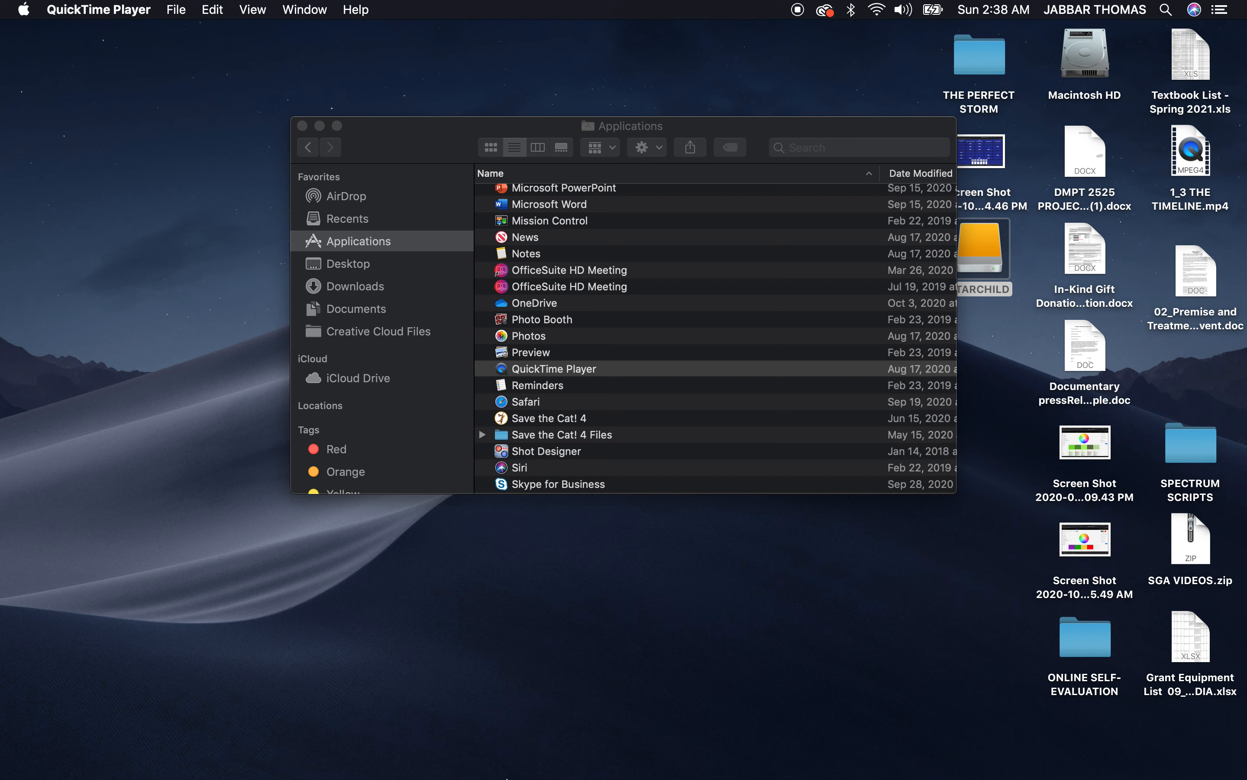
Switch to Premiere Pro and create a new project named "PROJECT 1_" followed by the editor's surname, stored on the Desktop
mouse_move(572, 771)
left_click(865, 770)
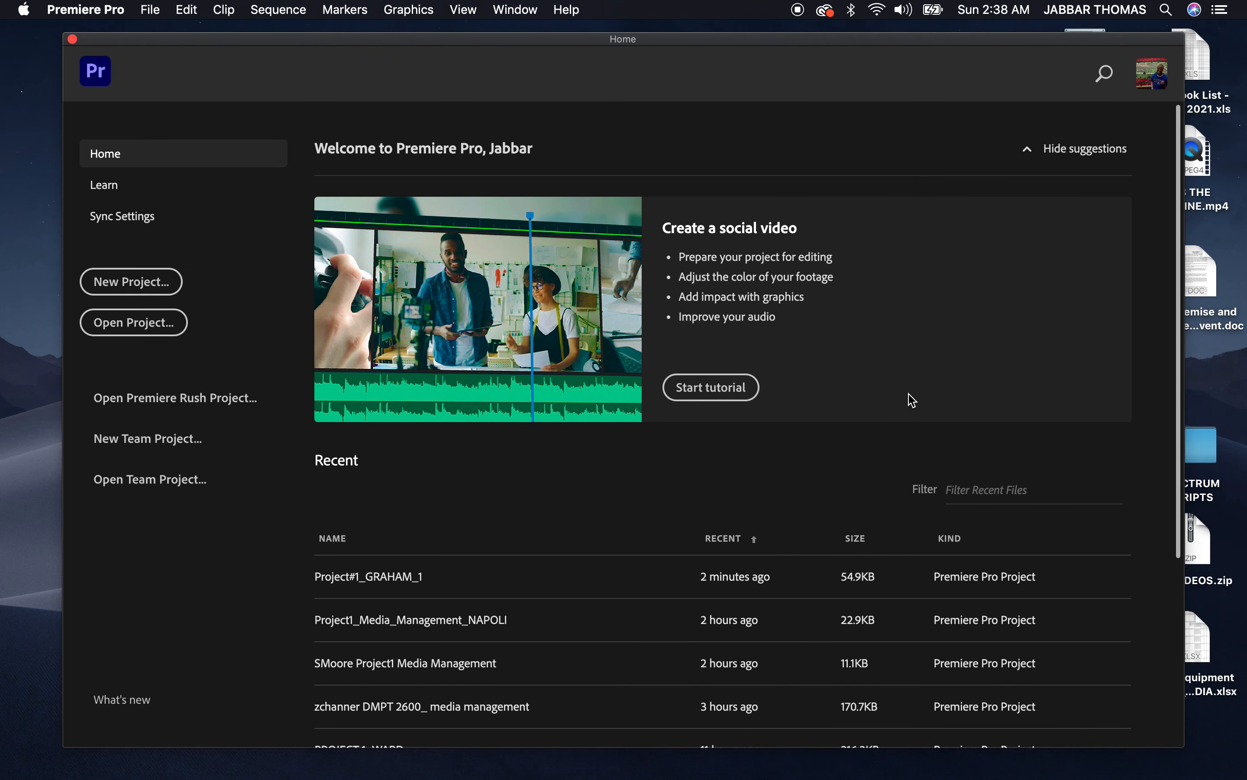
left_click(133, 282)
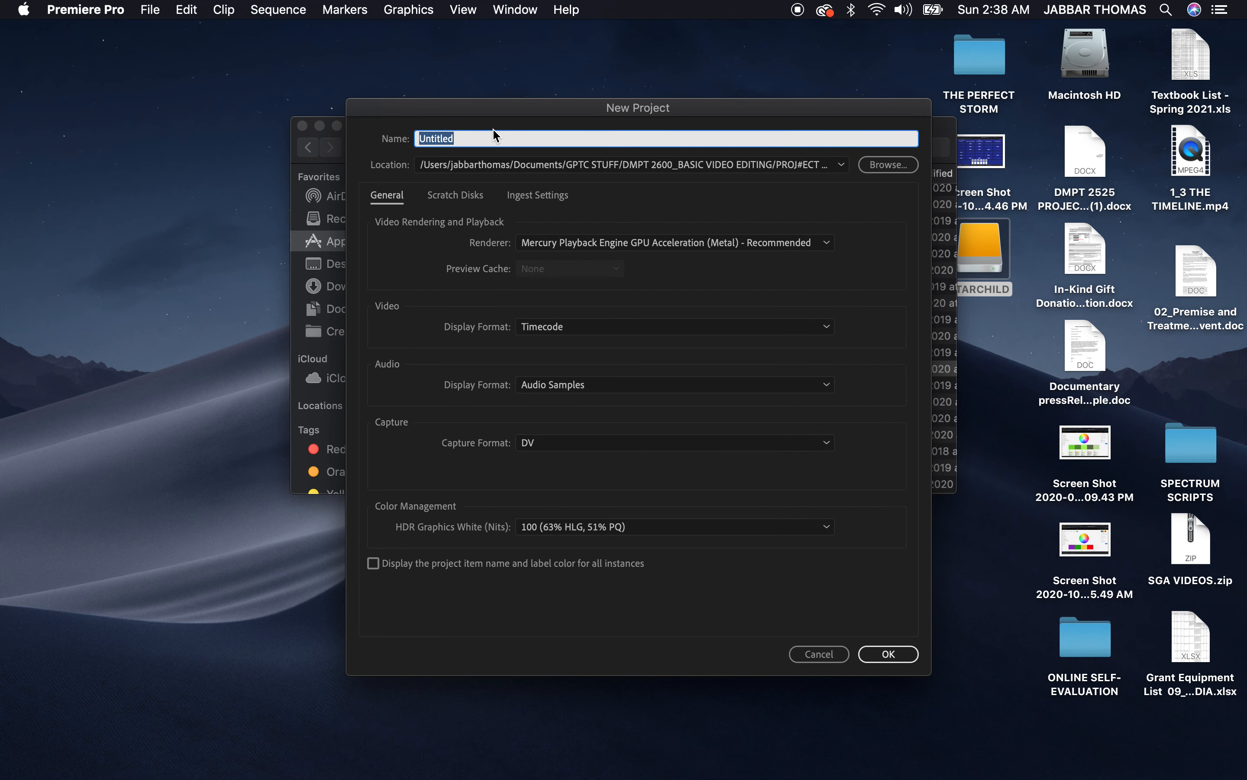
type("PROJECT 1_THOMAS")
left_click(897, 170)
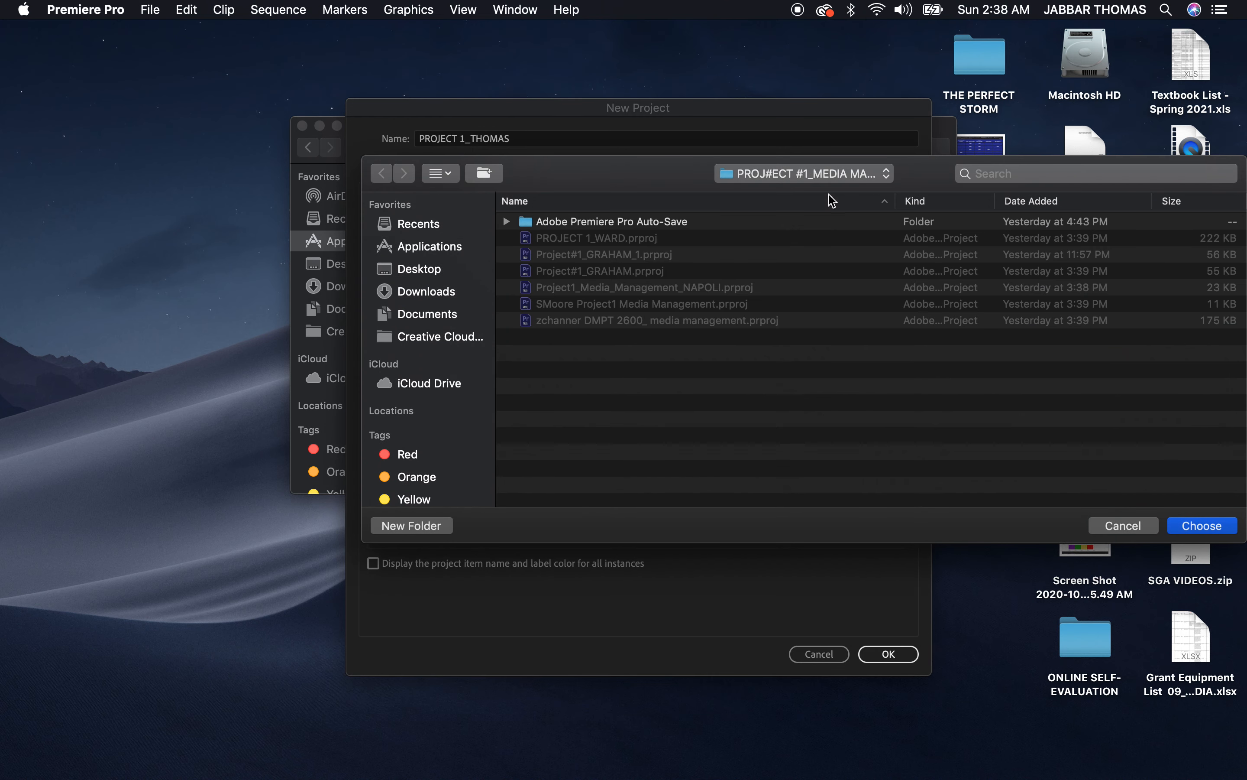
left_click(422, 269)
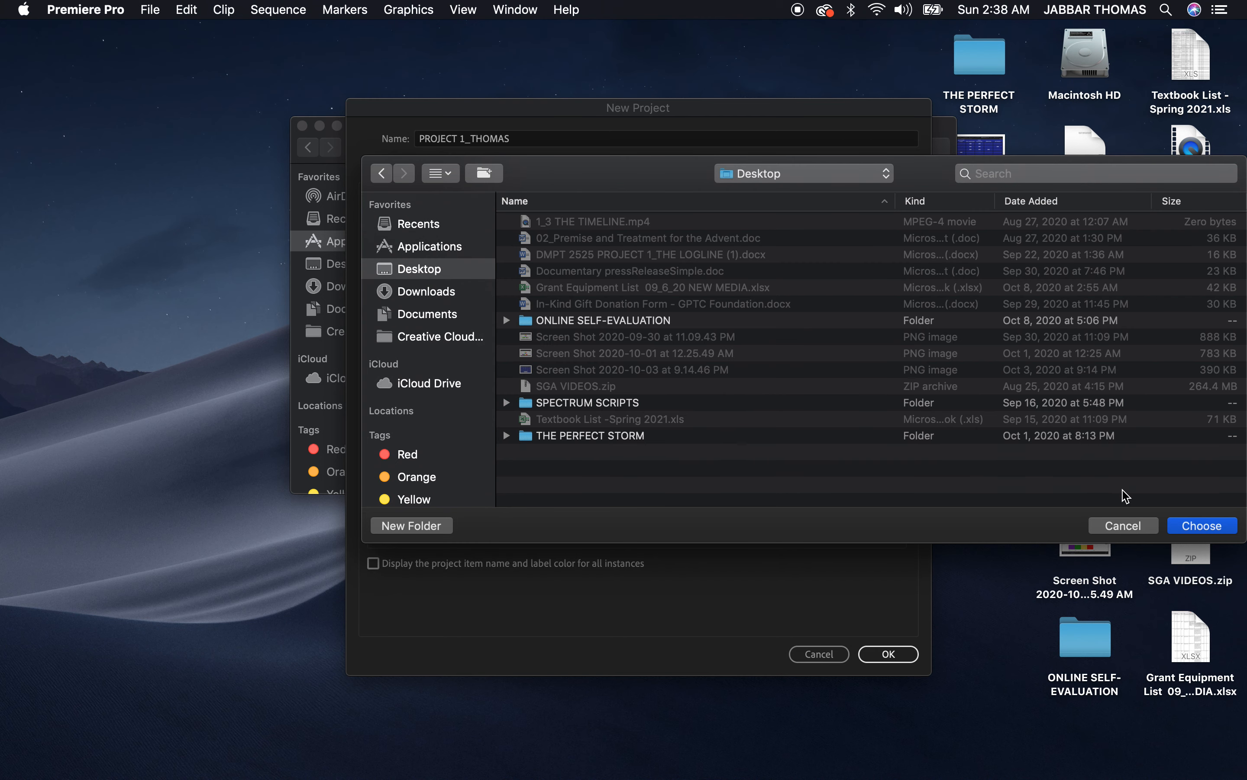
left_click(1185, 525)
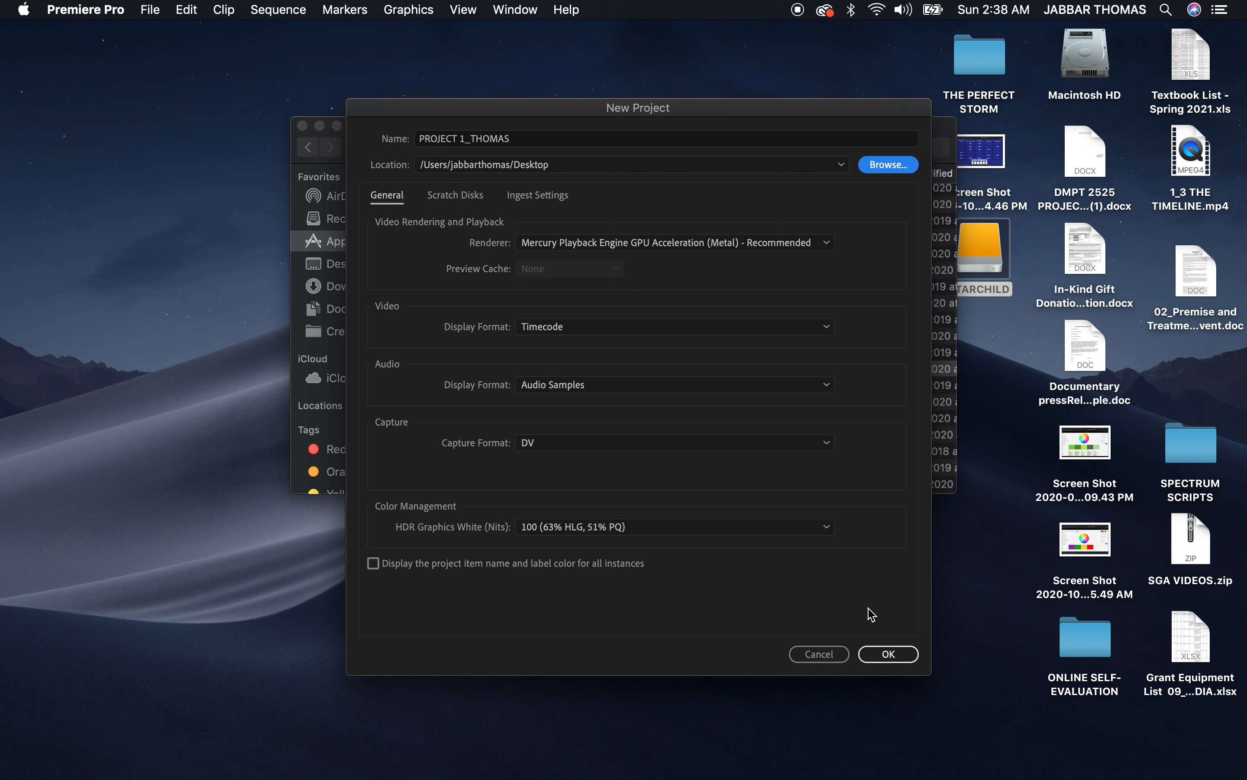
left_click(888, 657)
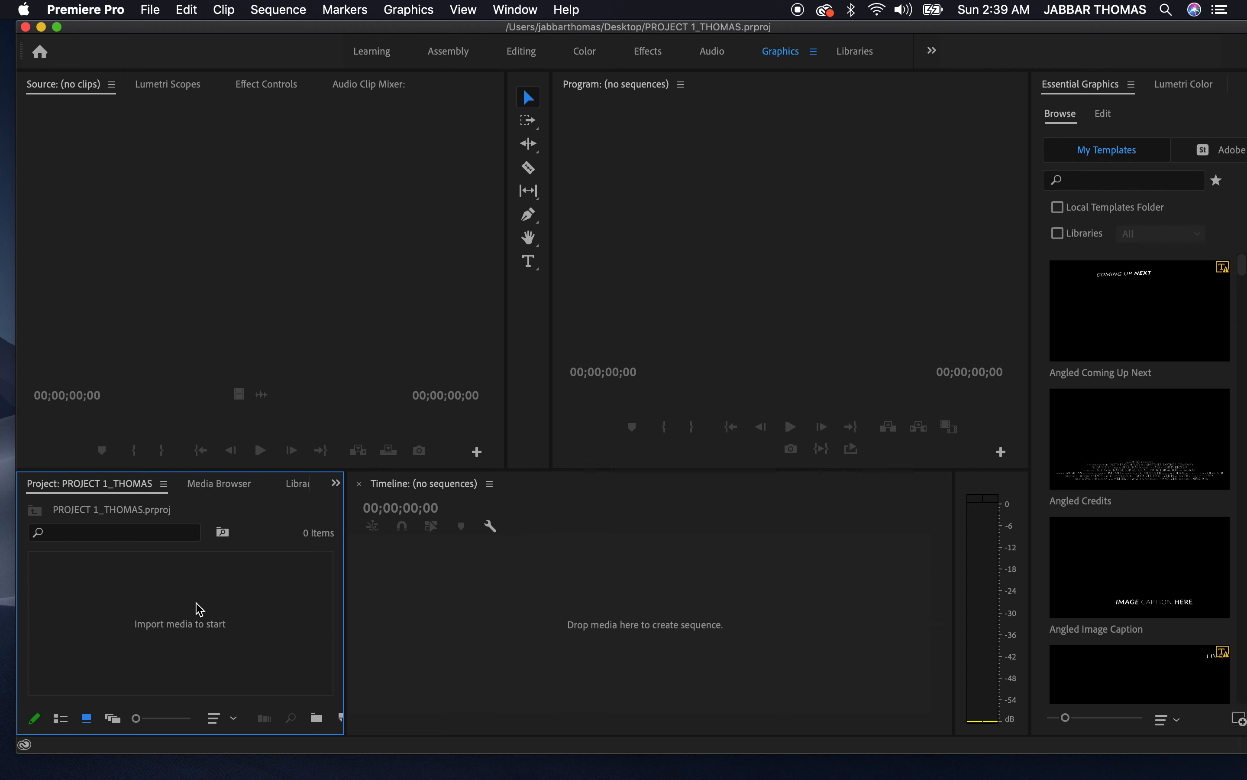
Maximize the project panel group and import all the .mov clips from the Hope Dialogue folder on the STARCHILD drive
key("grave")
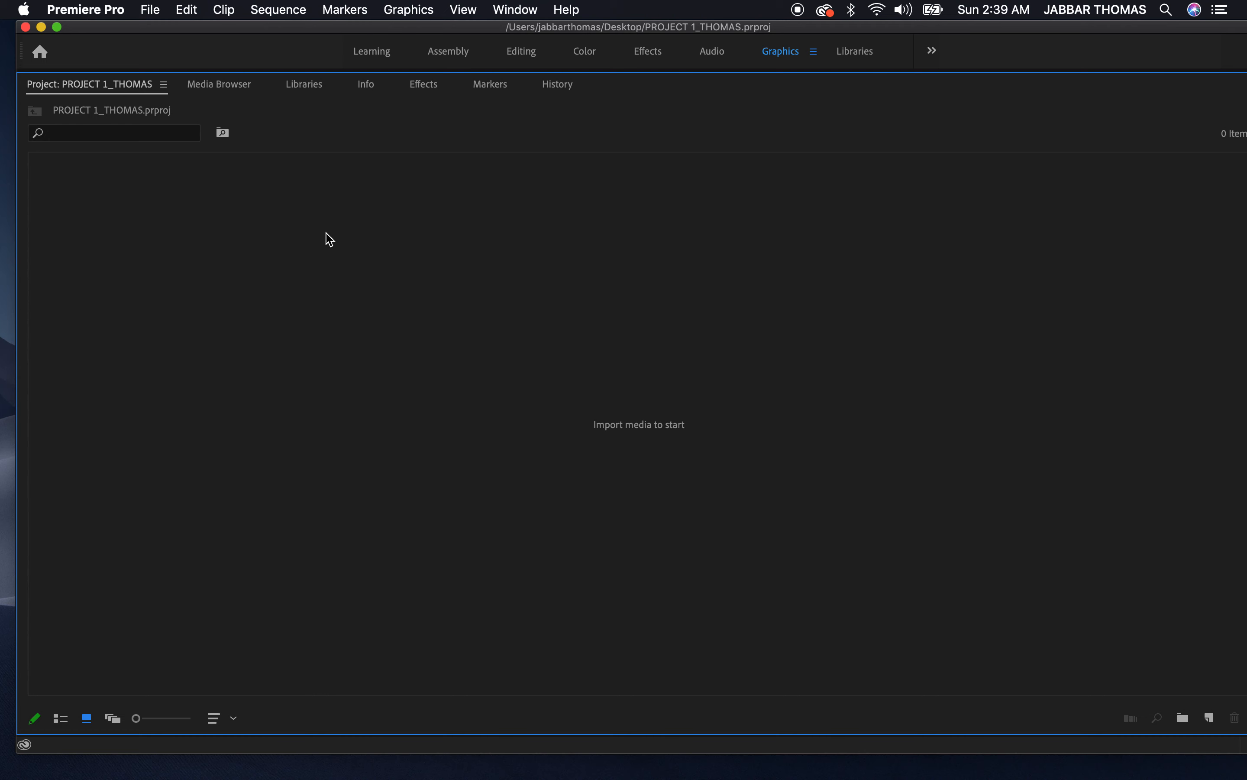
left_click(234, 93)
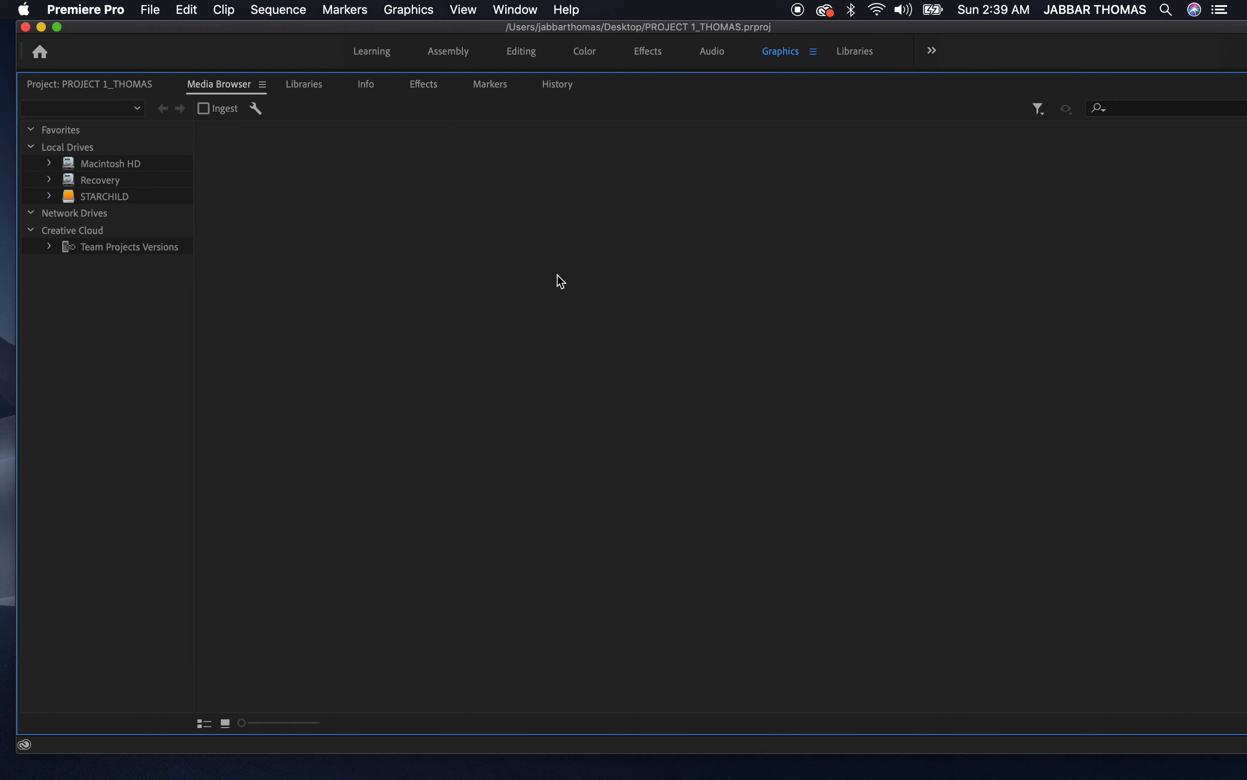
left_click(75, 201)
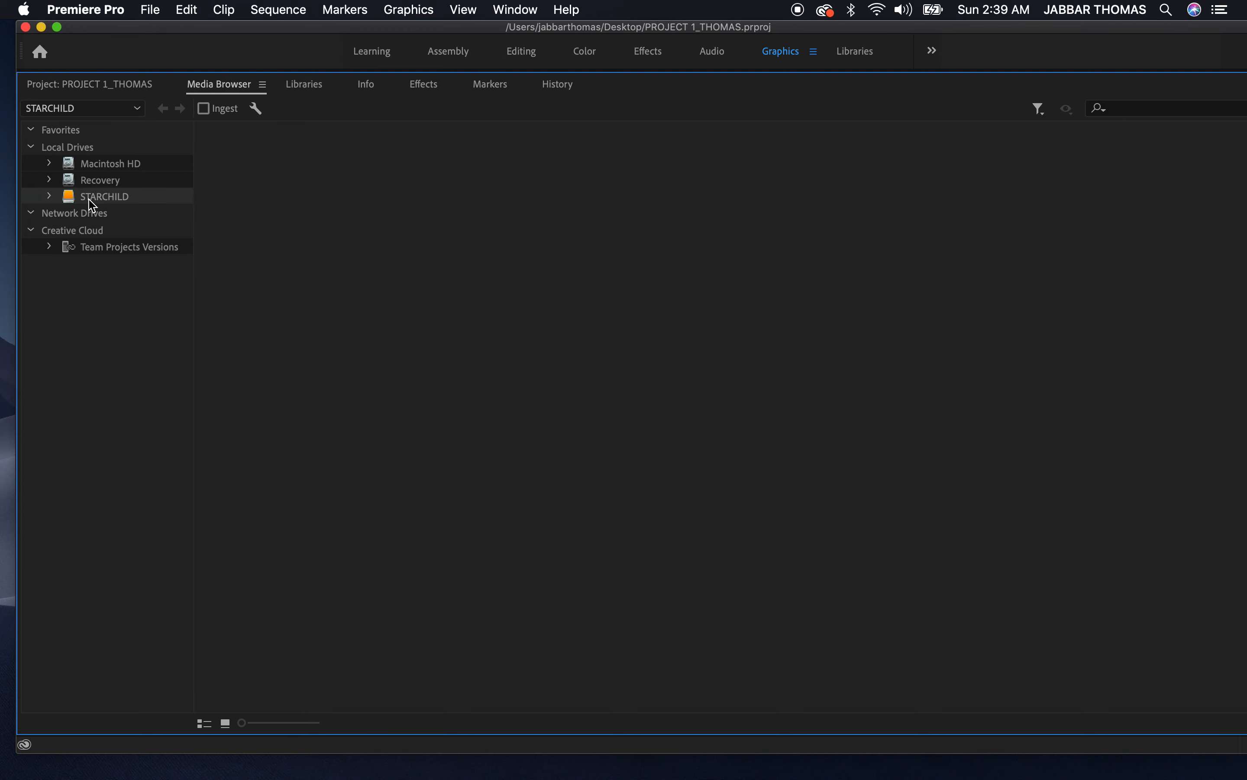
left_click(49, 197)
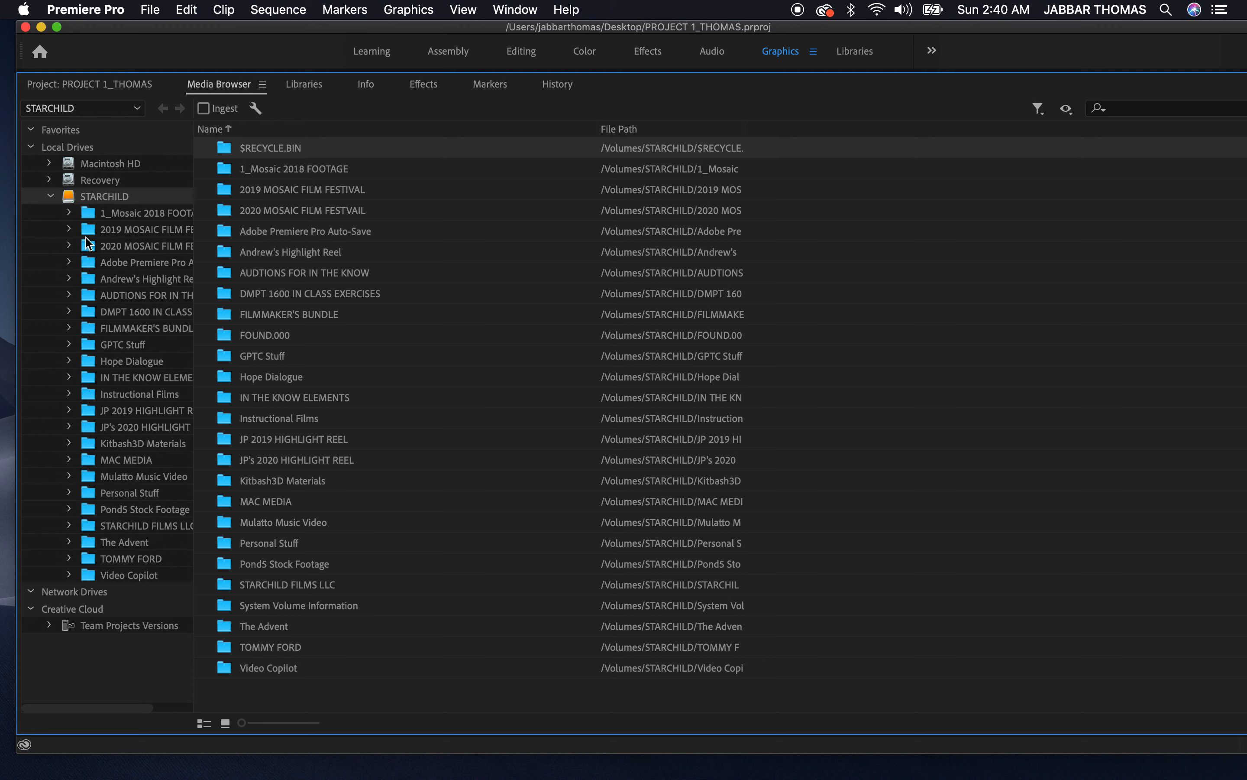
scroll(97, 438, "right", 2)
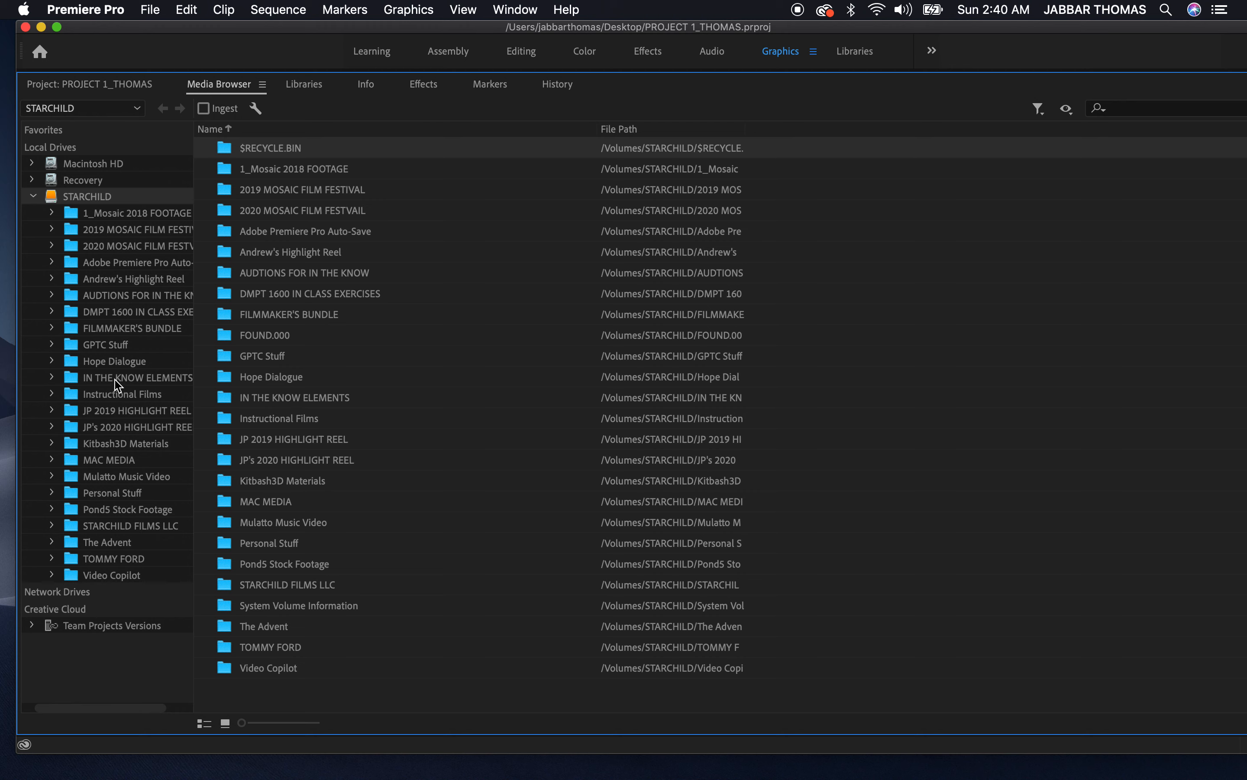
left_click(103, 363)
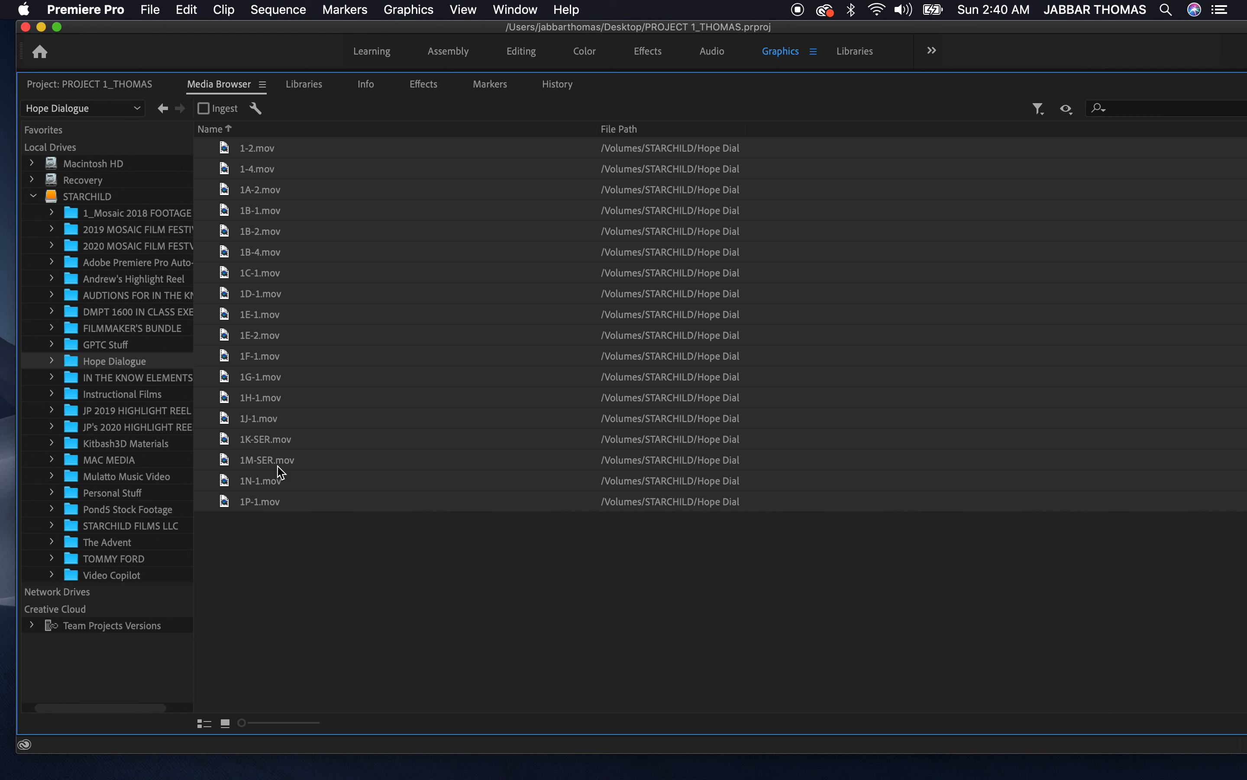
right_click(266, 504)
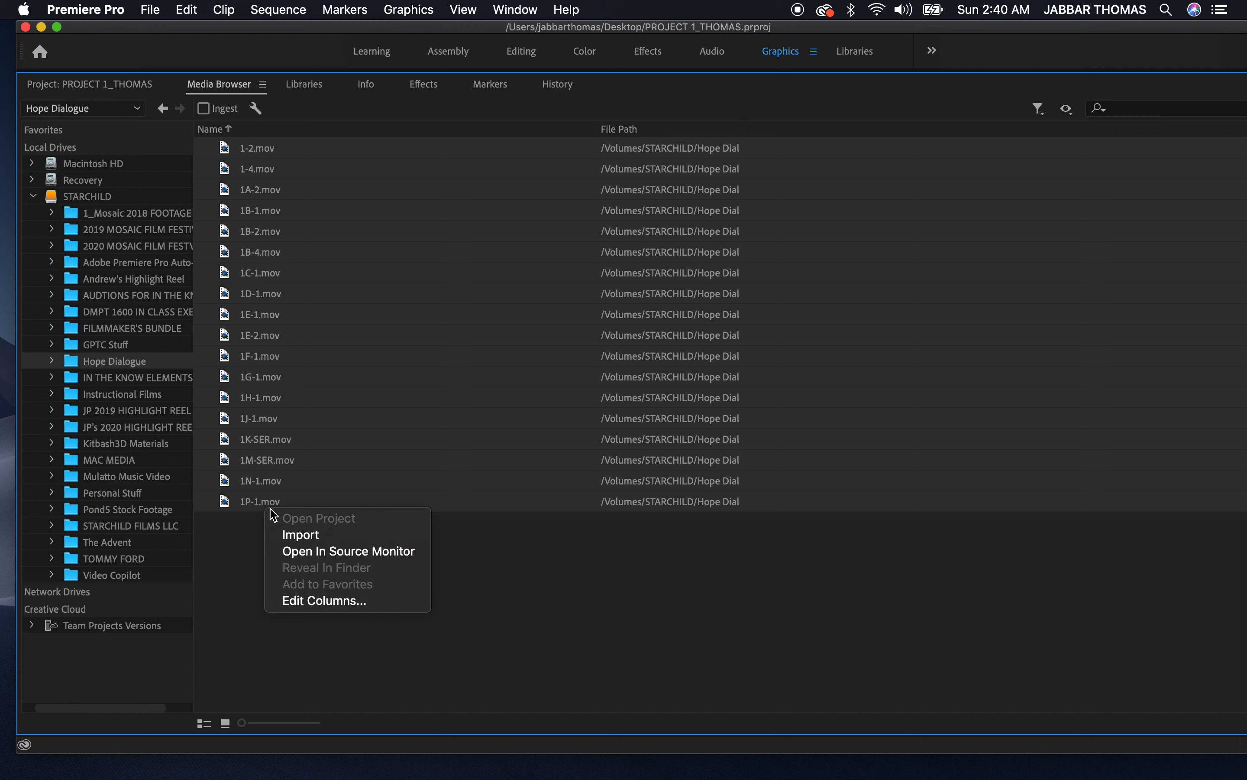
left_click(283, 535)
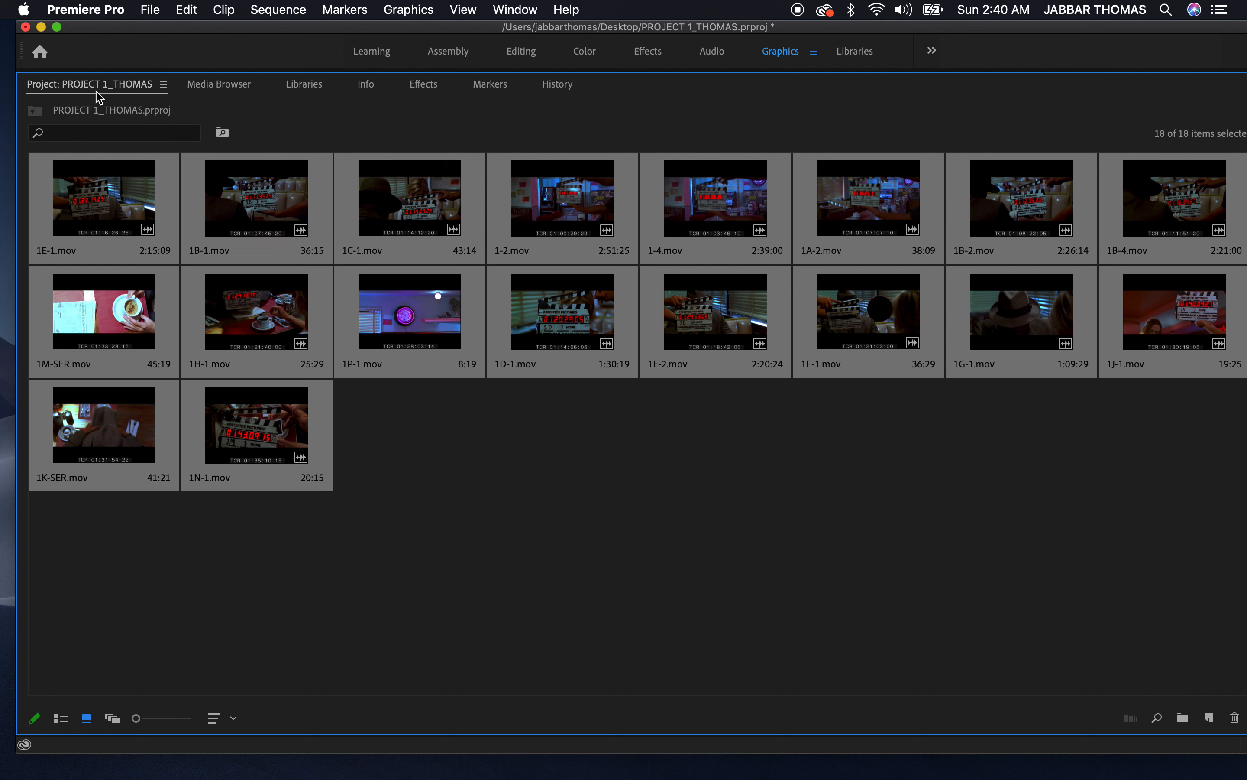
left_click(520, 484)
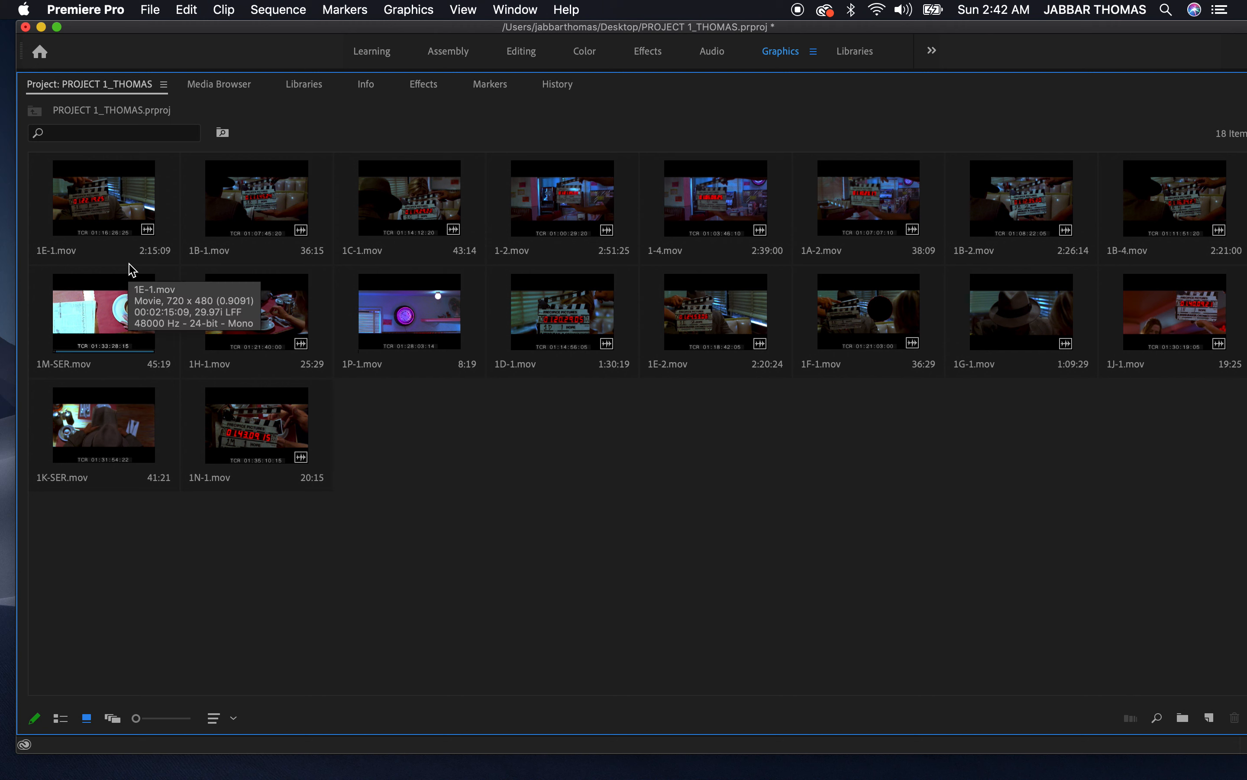
Turn on the Preview Area for the project panel and switch the imported clips to list view
left_click(165, 86)
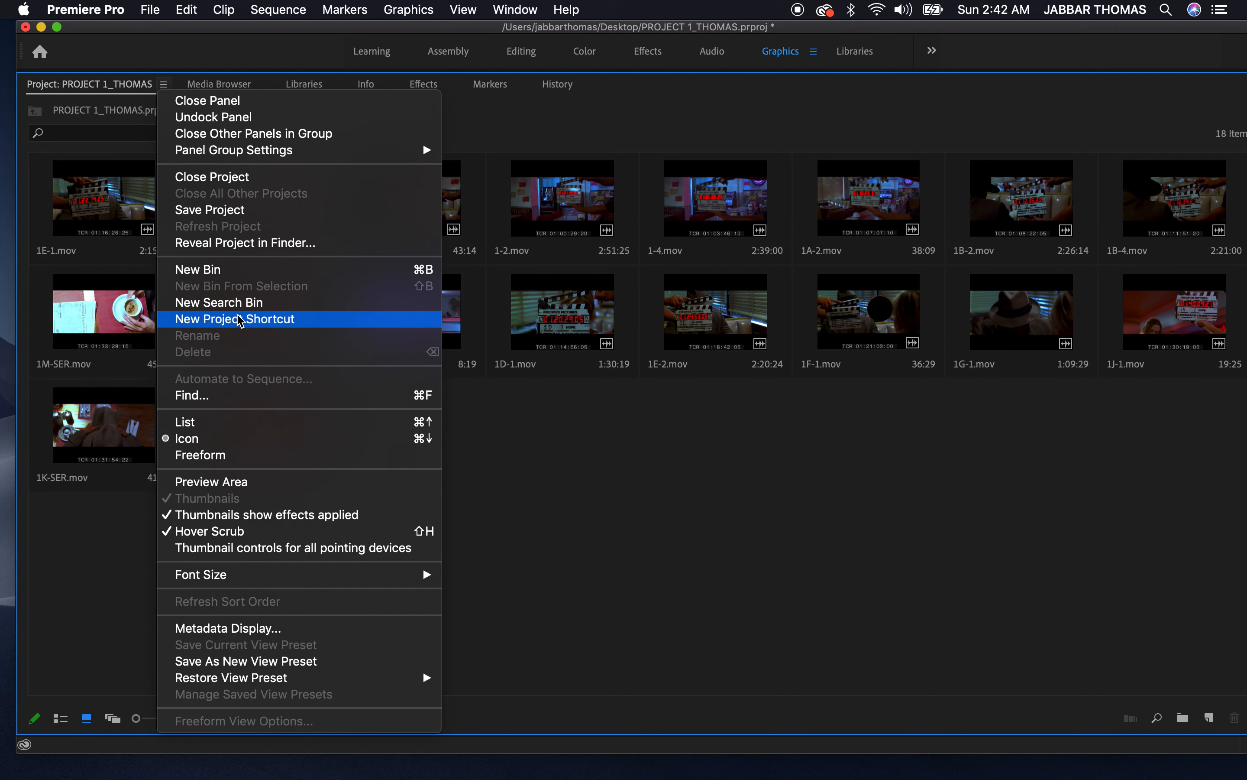
left_click(214, 481)
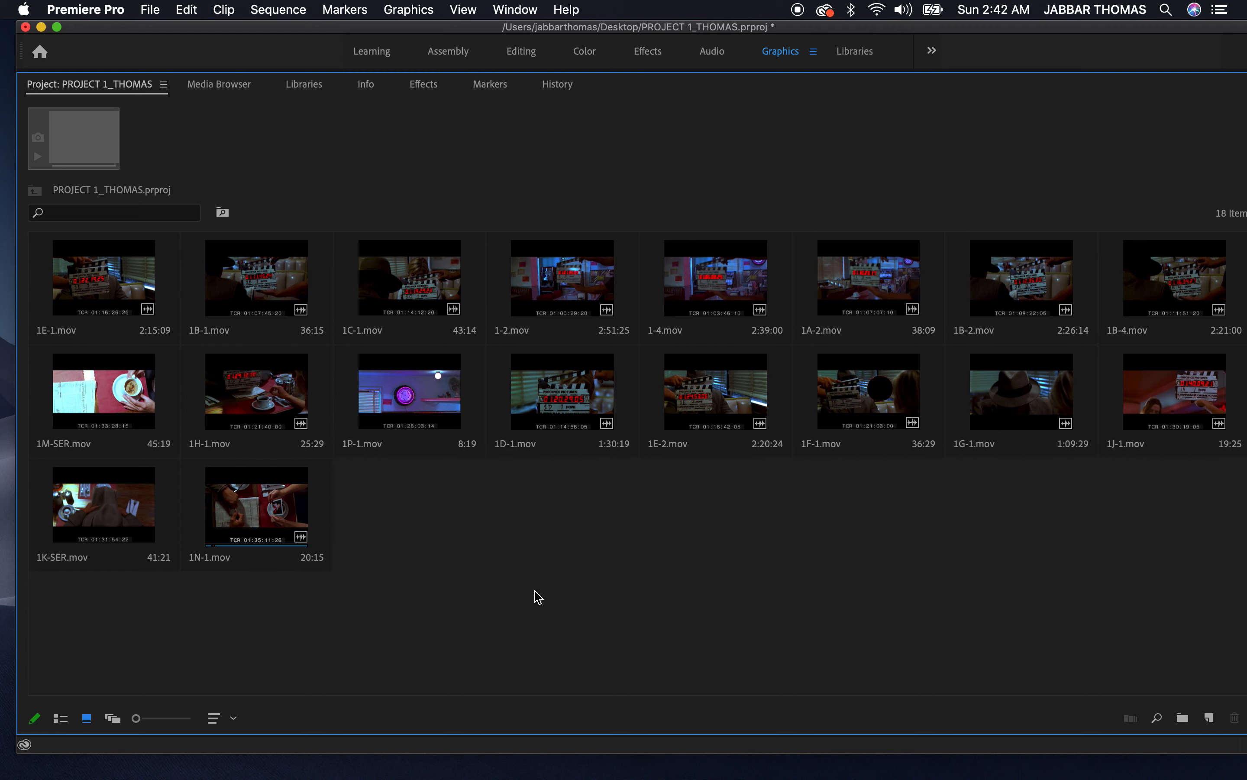
left_click(61, 718)
key("super+a")
left_click(155, 667)
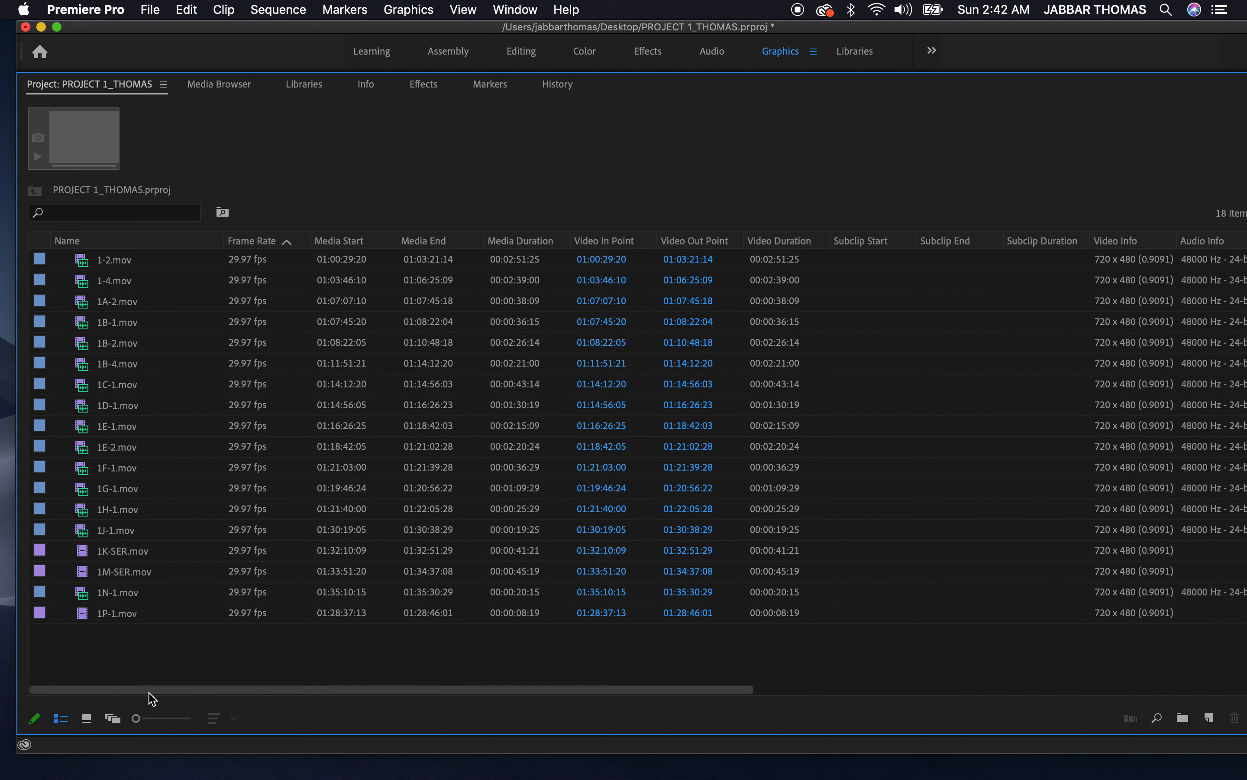
Enlarge the item icons in the clip list and look over the clips' metadata columns
left_click(160, 717)
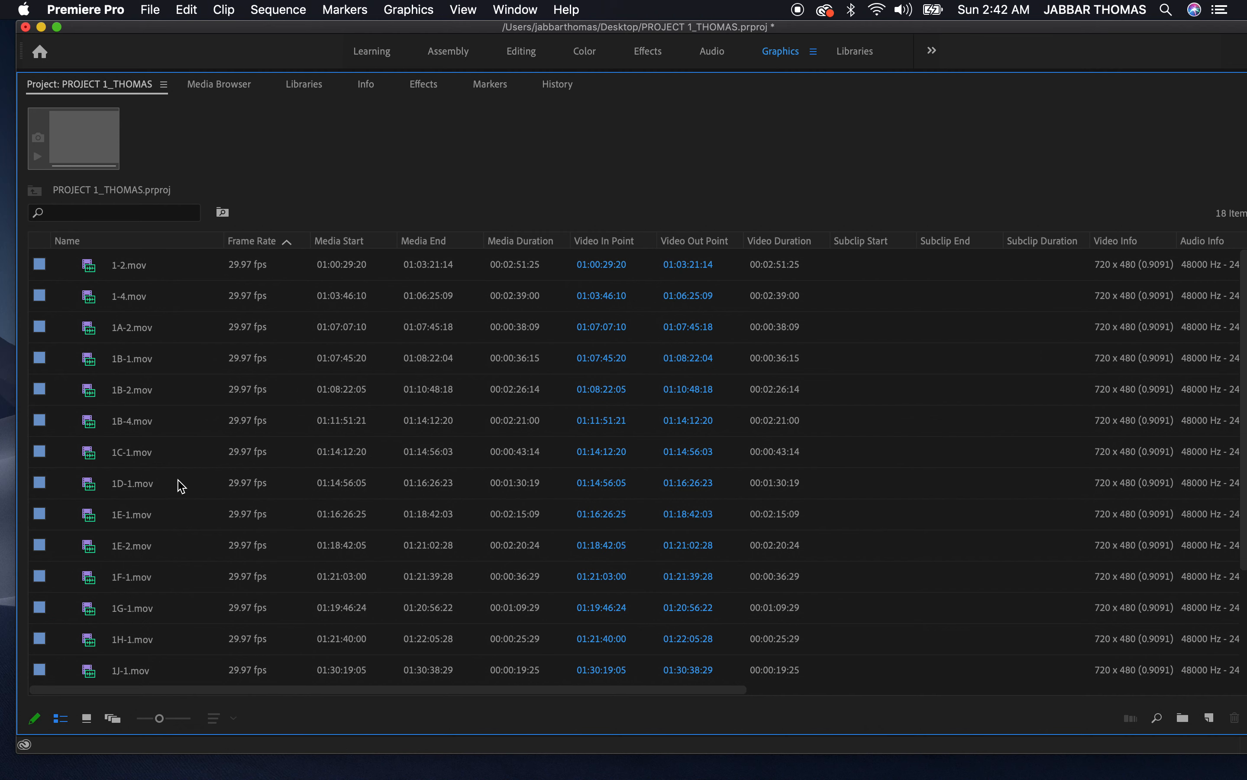
left_click(175, 719)
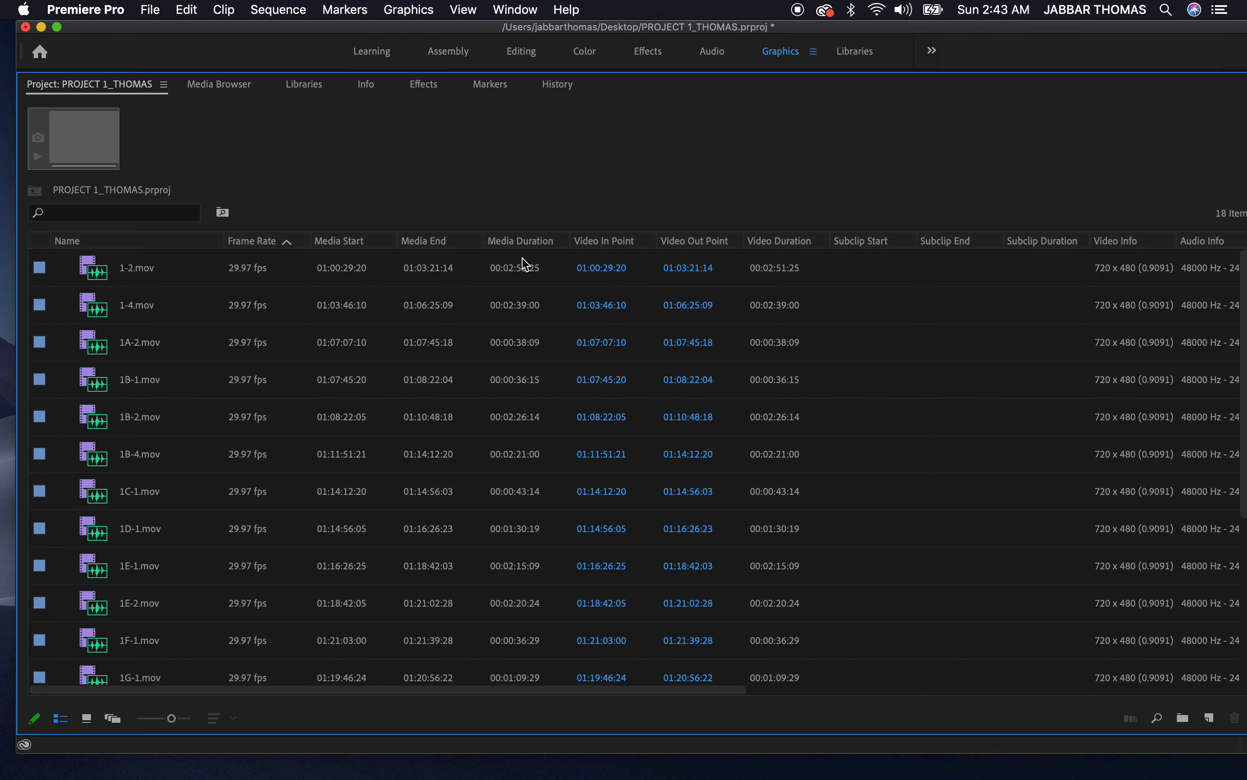
scroll(1091, 381, "right", 5)
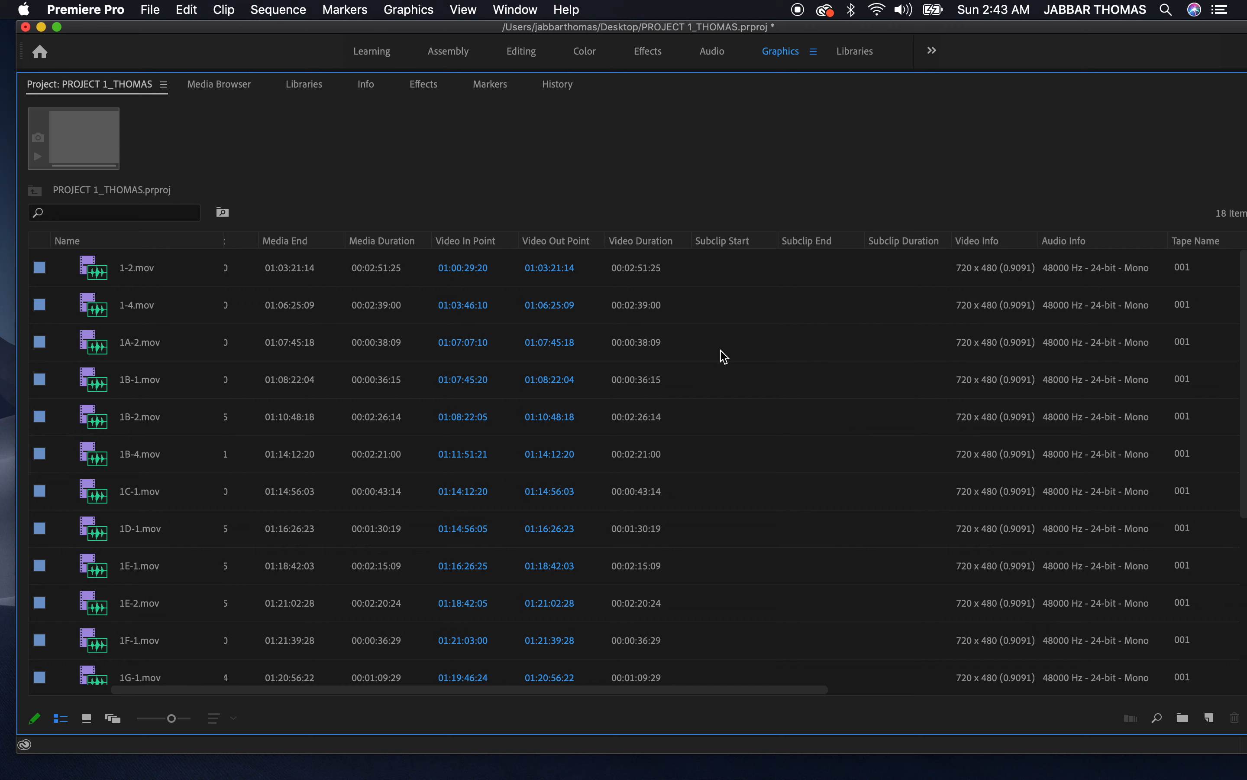
scroll(724, 356, "left", 3)
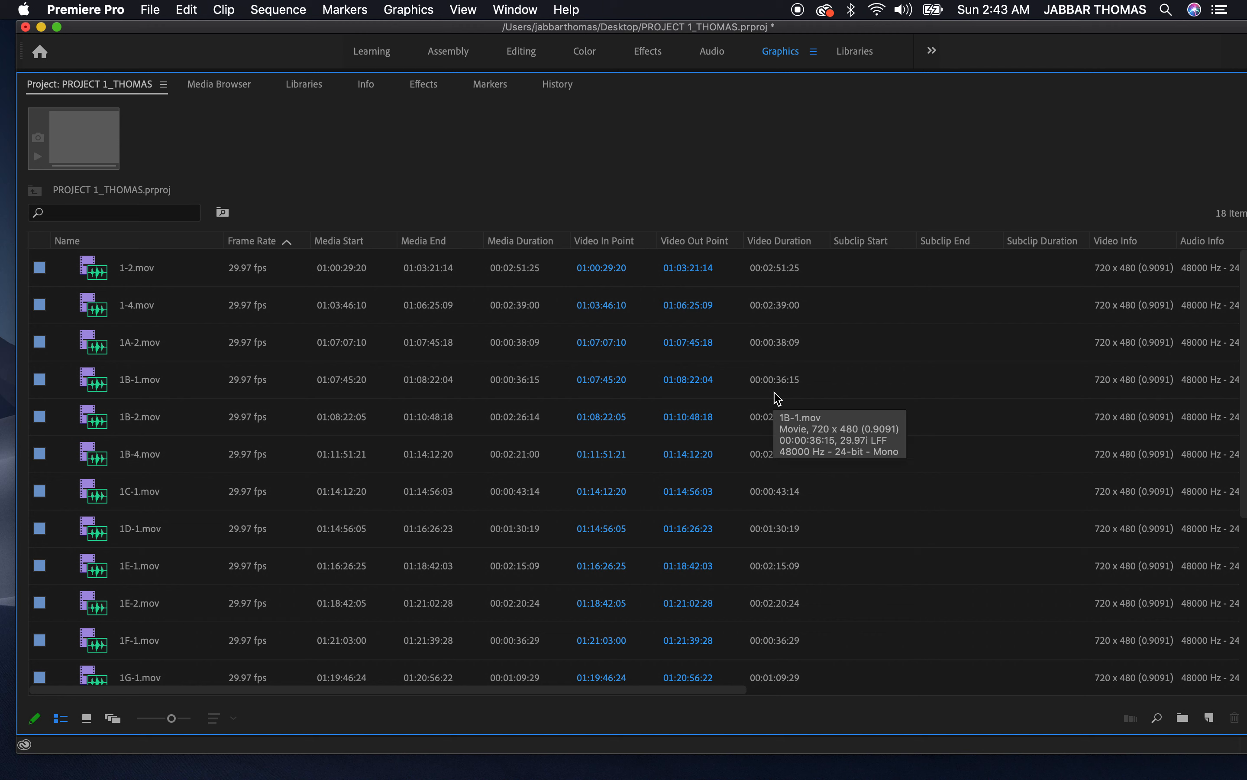
Load clip 1-2.mov in the preview area and show slightly enlarged thumbnails in the clip list
left_click(106, 272)
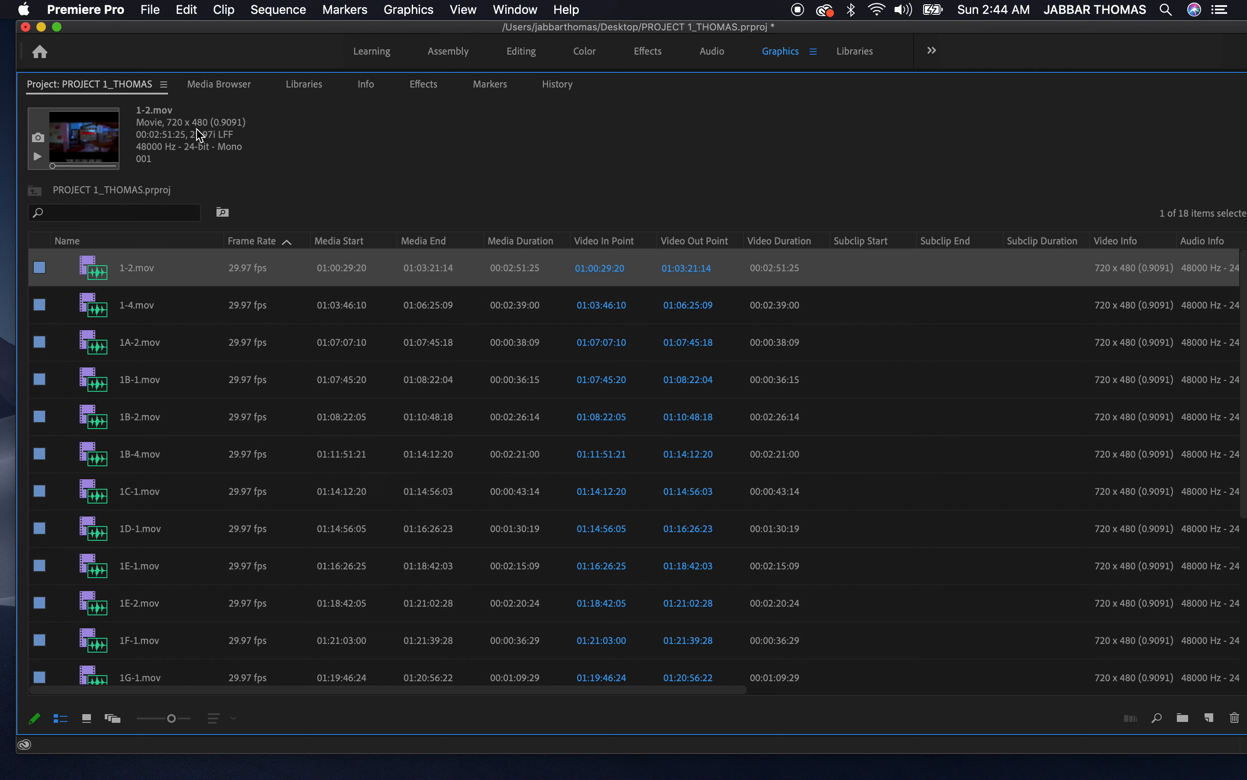
left_click(164, 86)
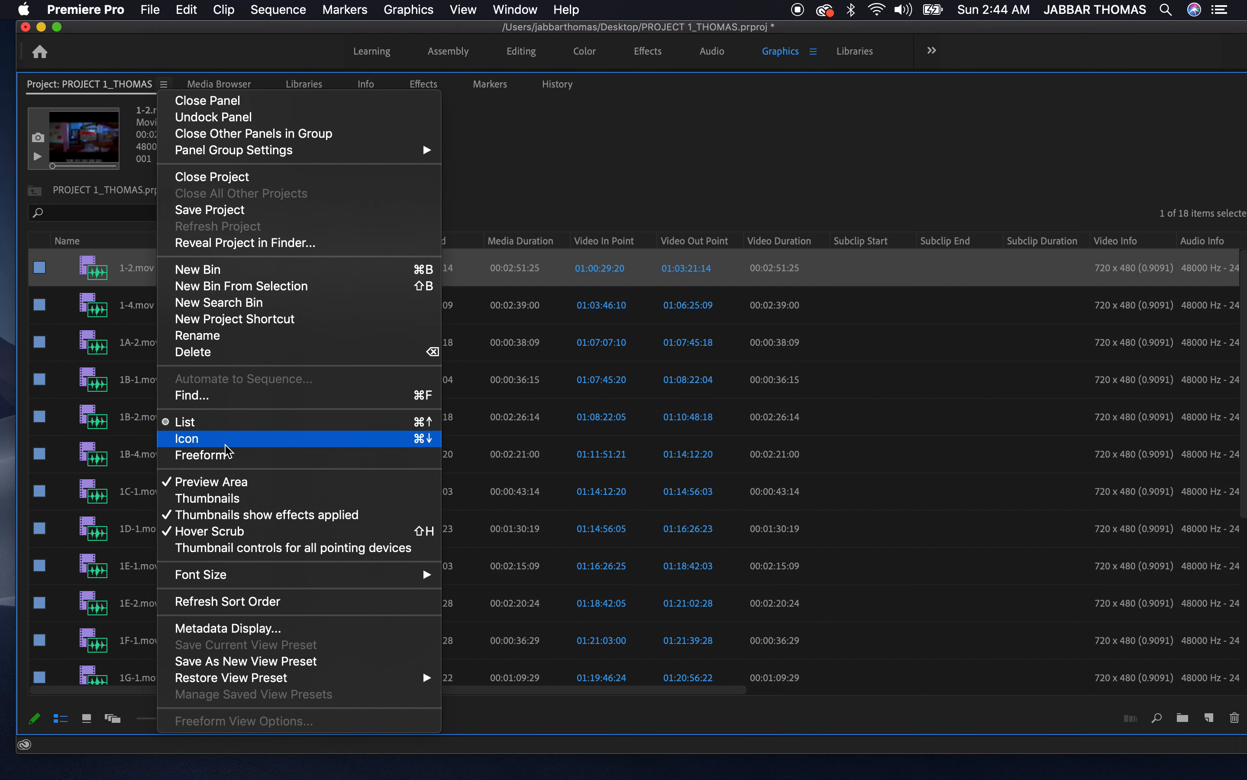
left_click(224, 498)
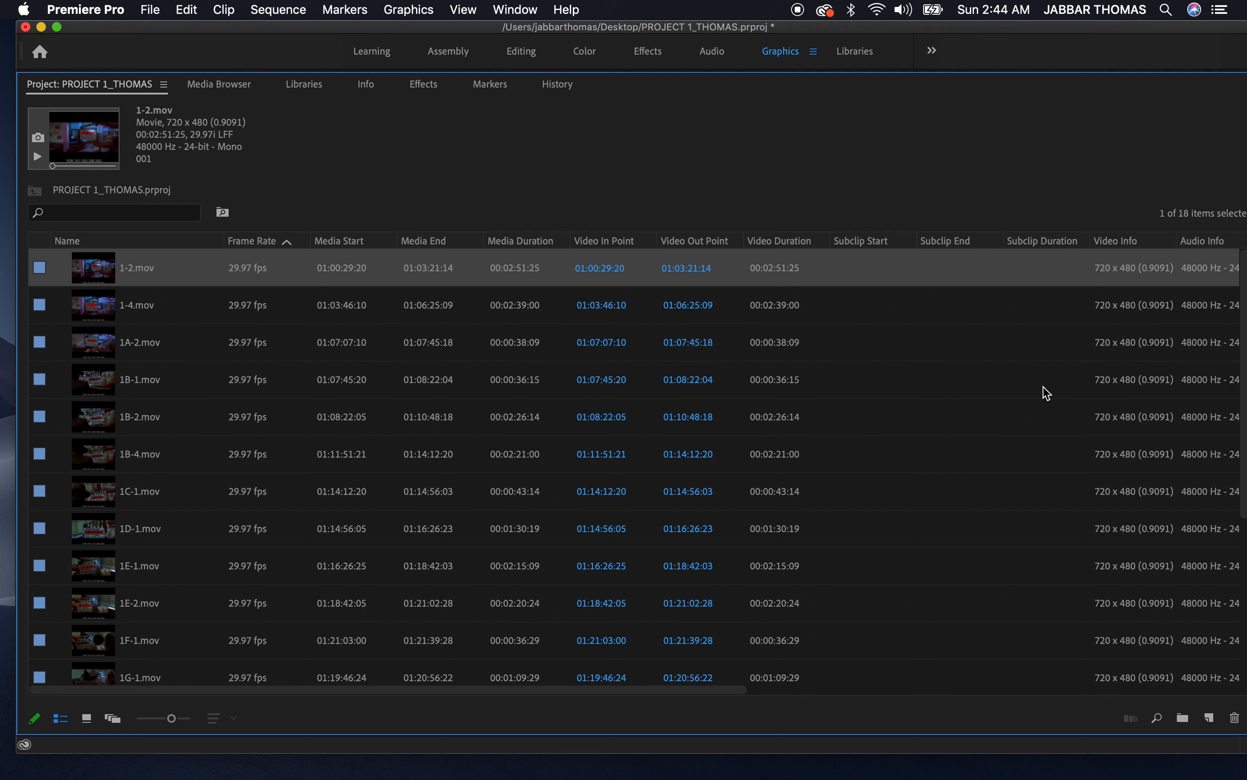
mouse_move(172, 718)
left_mouse_down()
mouse_move(137, 718)
mouse_move(185, 725)
mouse_move(134, 731)
mouse_move(187, 718)
mouse_move(136, 718)
mouse_move(188, 729)
mouse_move(138, 722)
mouse_move(174, 719)
left_mouse_up()
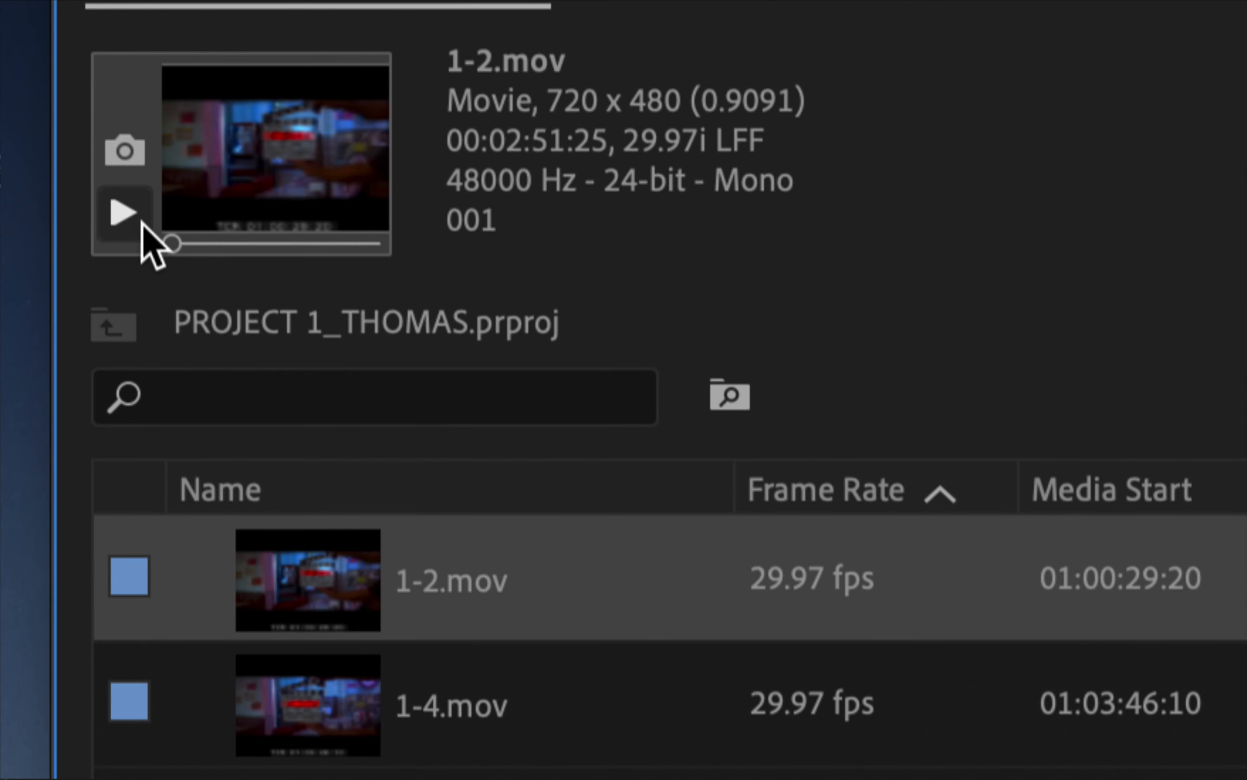
Play clip 1-2.mov in the preview area and set its poster frame at timecode 01:00:48:14
left_click(123, 214)
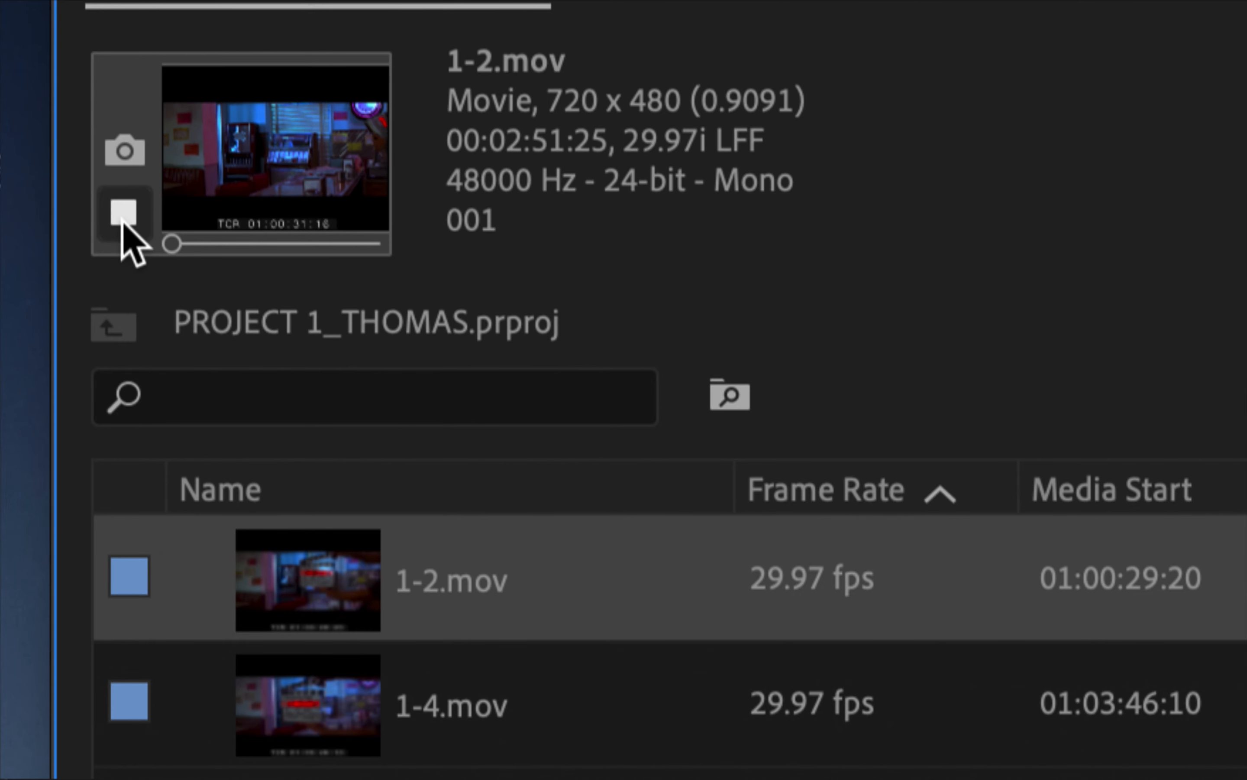
left_click(123, 217)
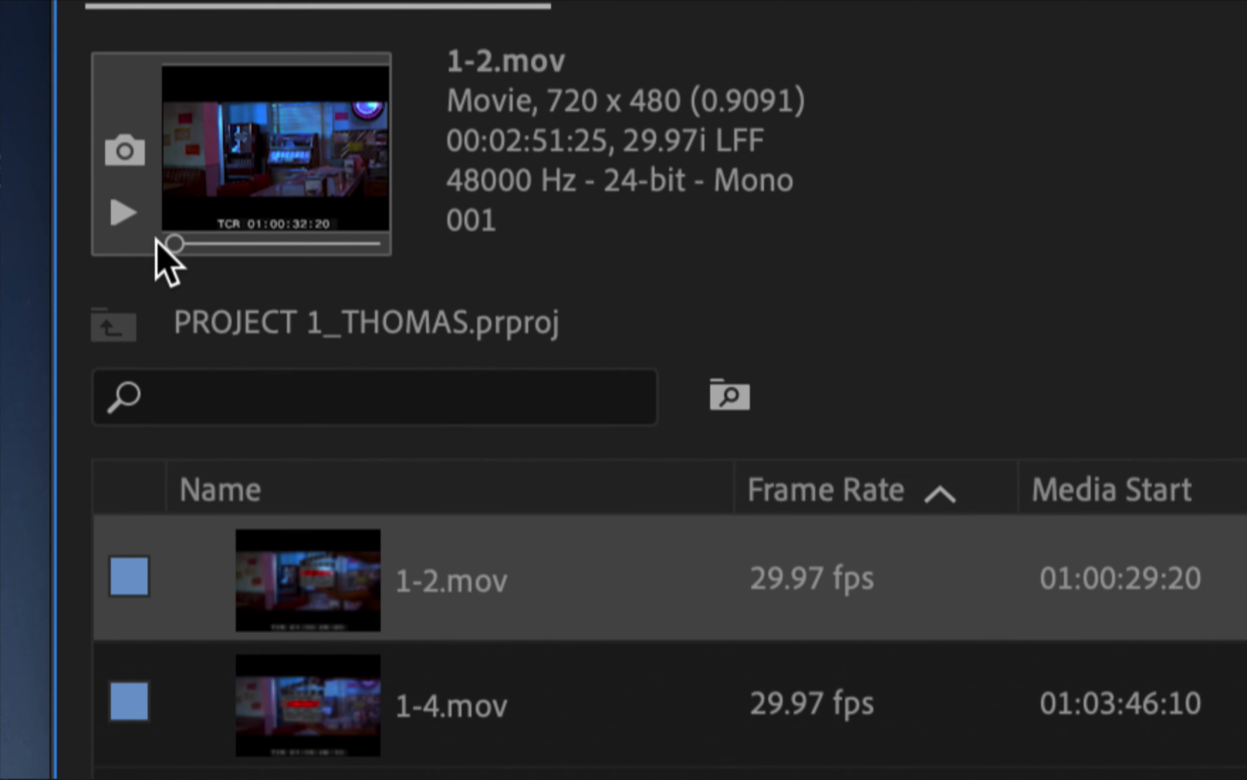
left_click_drag(172, 244, 182, 248)
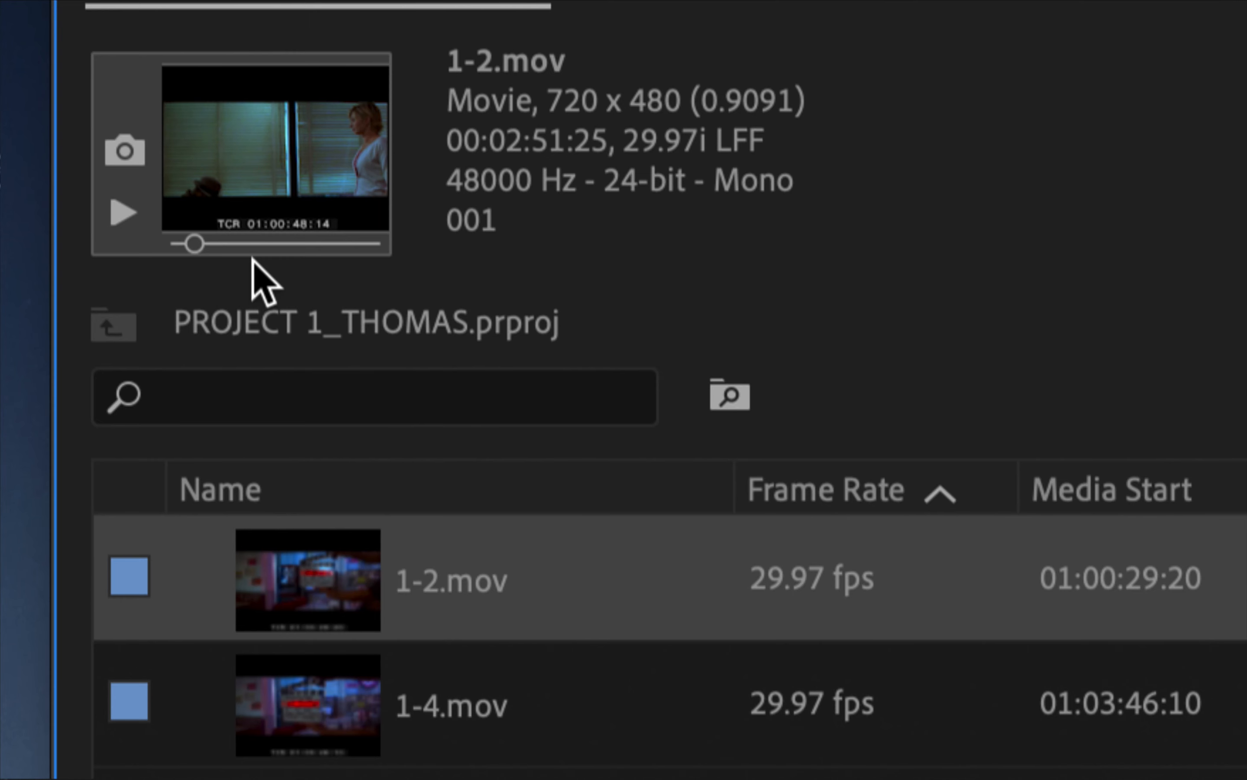
left_click(127, 151)
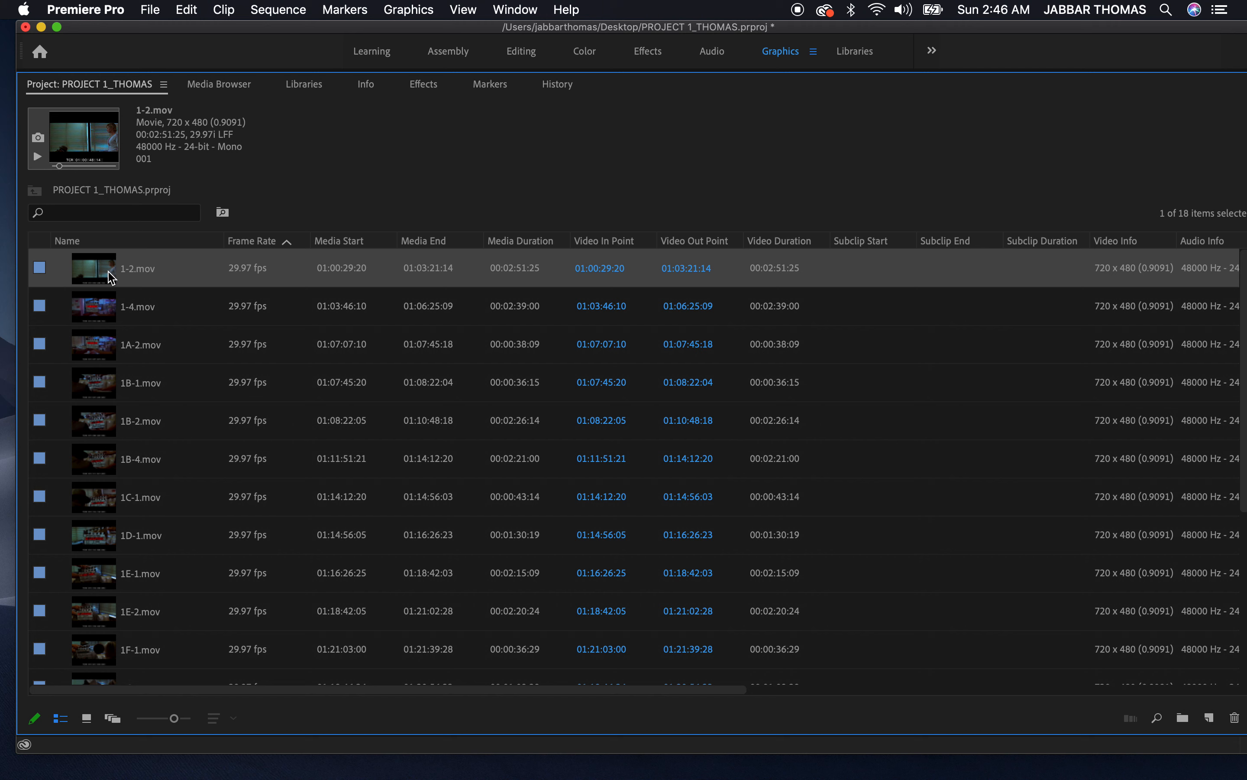
Set the poster frame of clip 1-4.mov to an early frame showing the actors seated at the table
left_click(105, 319)
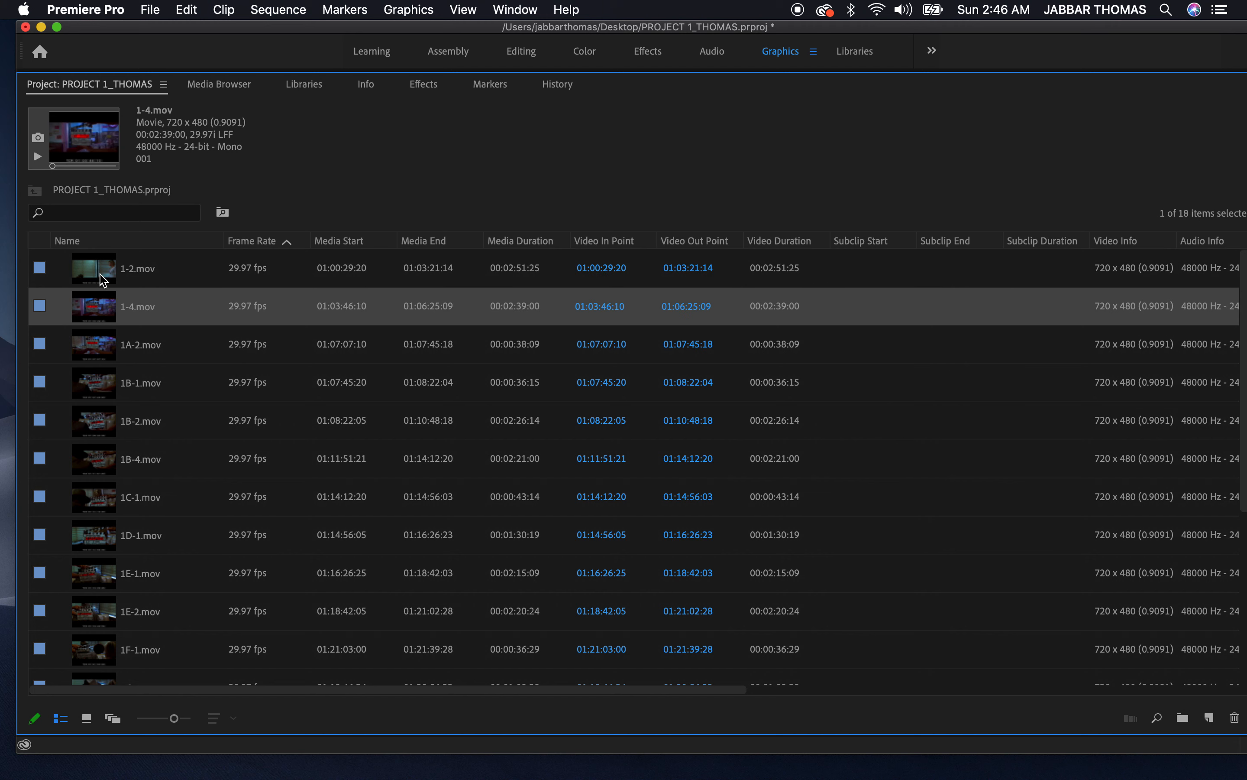
left_click_drag(54, 165, 65, 165)
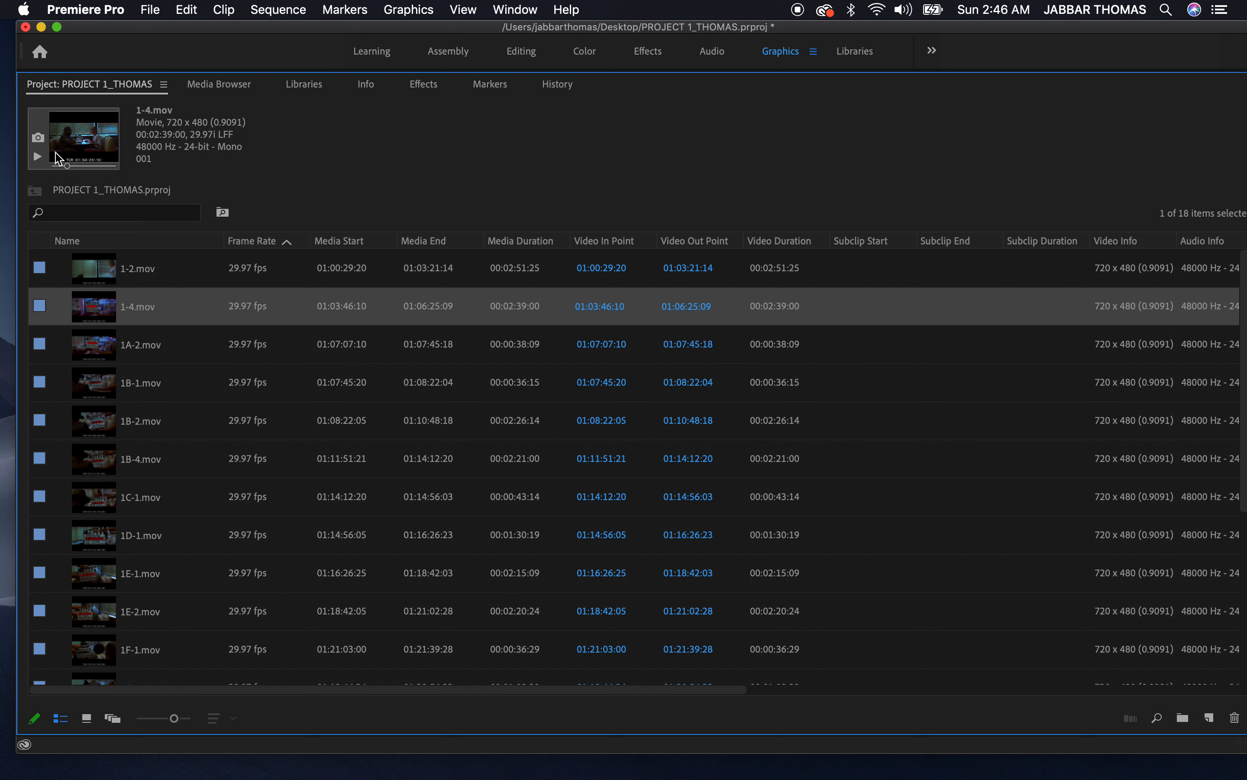
left_click(42, 139)
Set a new poster frame for clip 1-2.mov from a slightly later frame showing the actors at the table
left_click(105, 273)
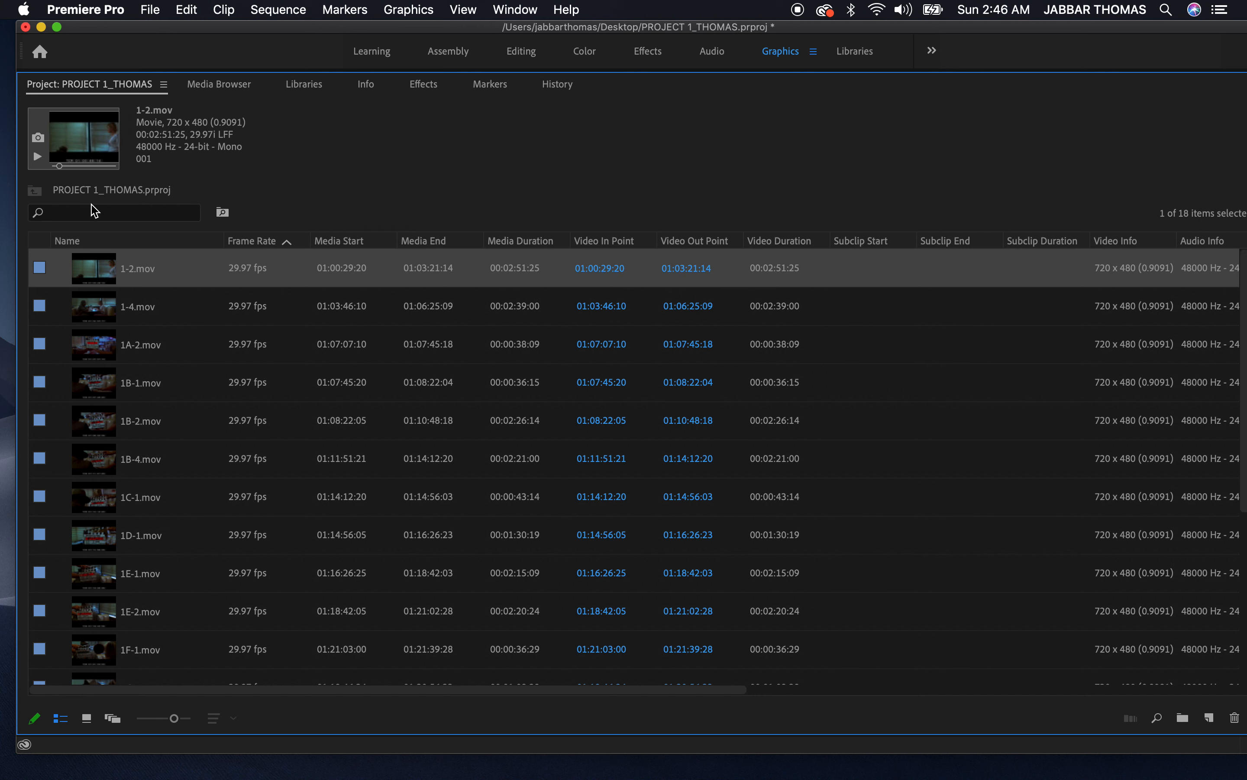
left_click(62, 166)
left_click_drag(61, 167, 62, 167)
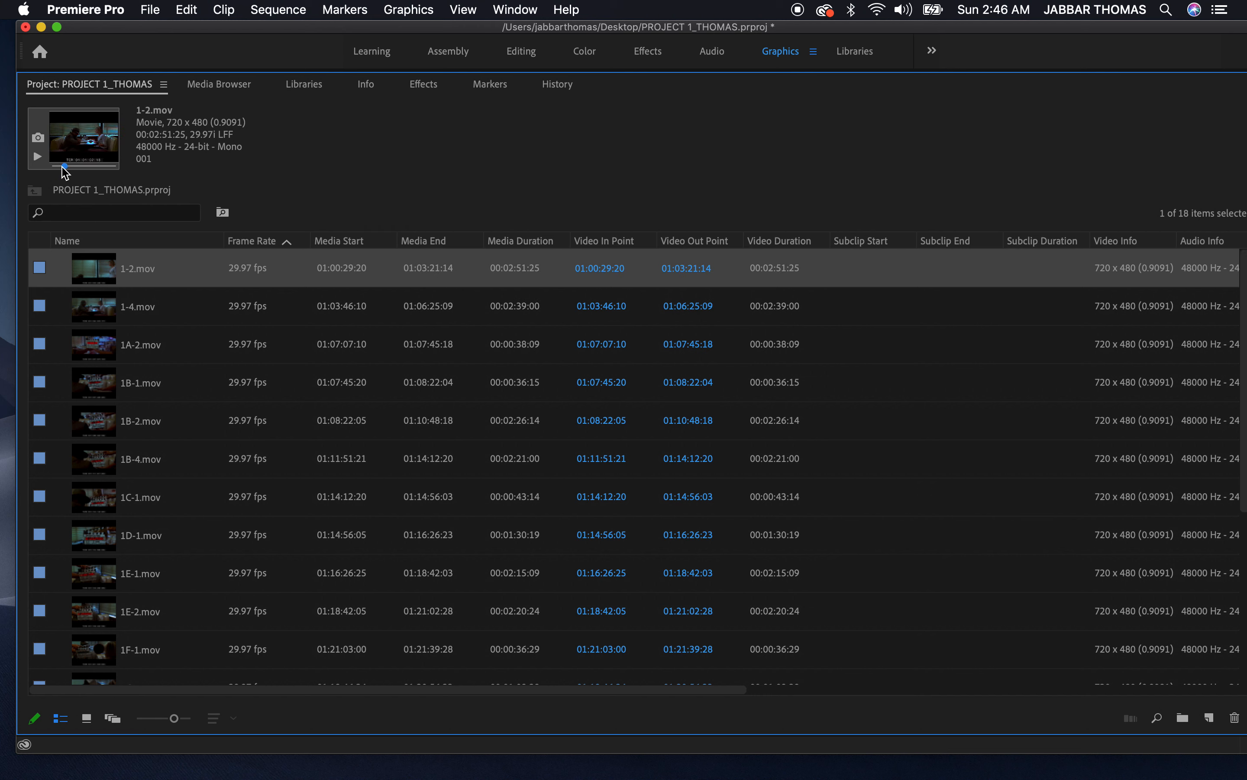
left_click(41, 138)
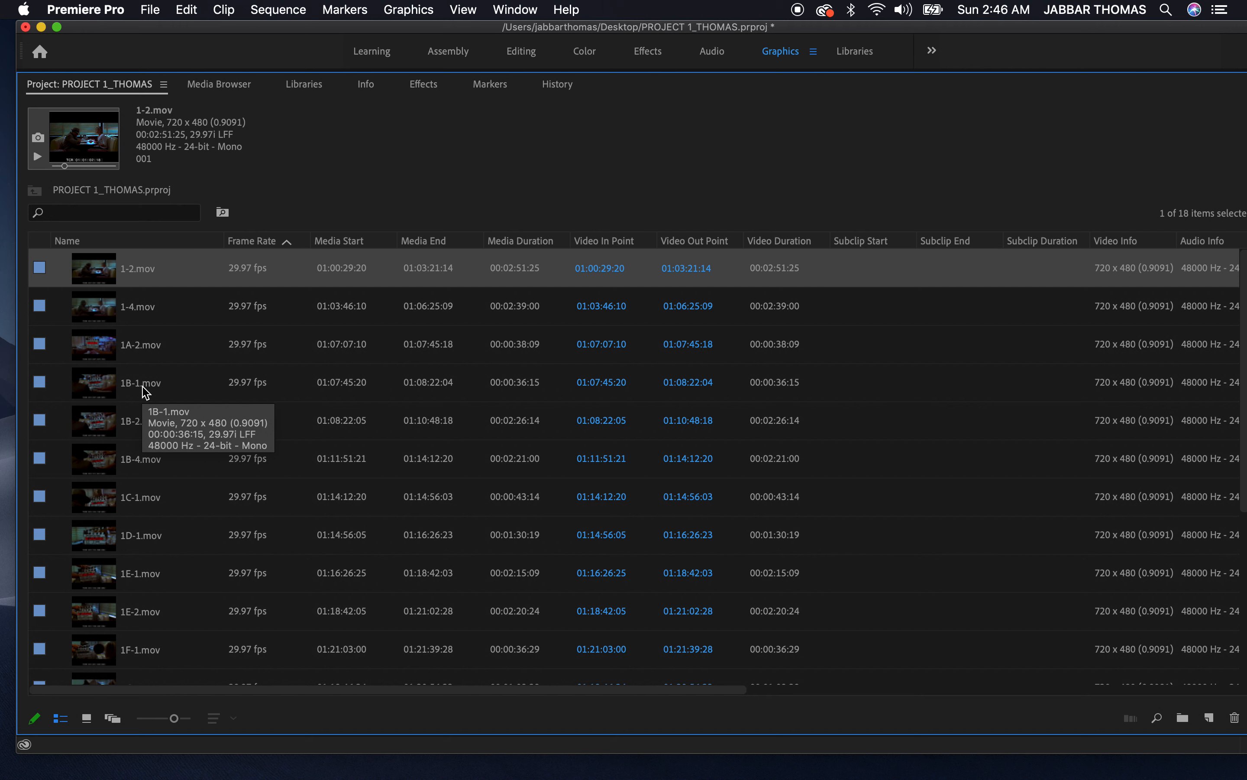
Set the poster frame of clip 1A-2.mov to a frame about three-quarters through, showing the actors seated at the table
left_click(106, 352)
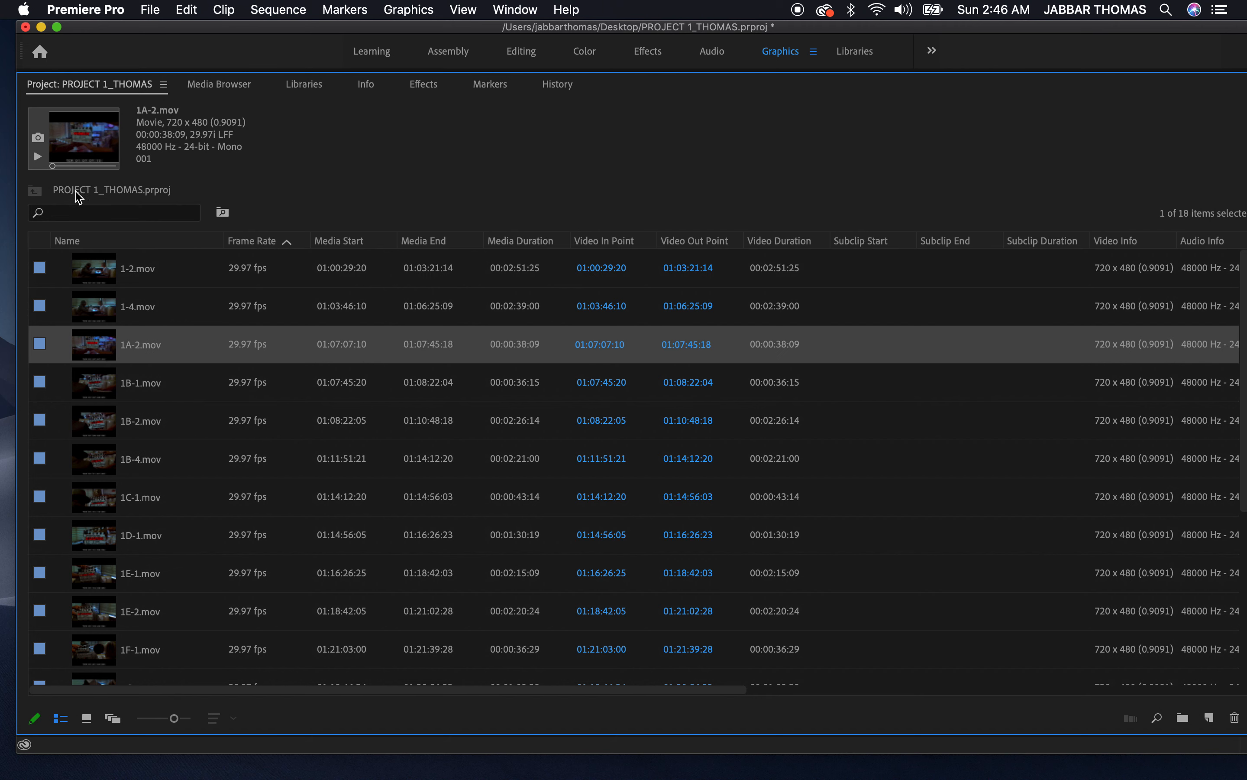
left_click_drag(53, 166, 96, 166)
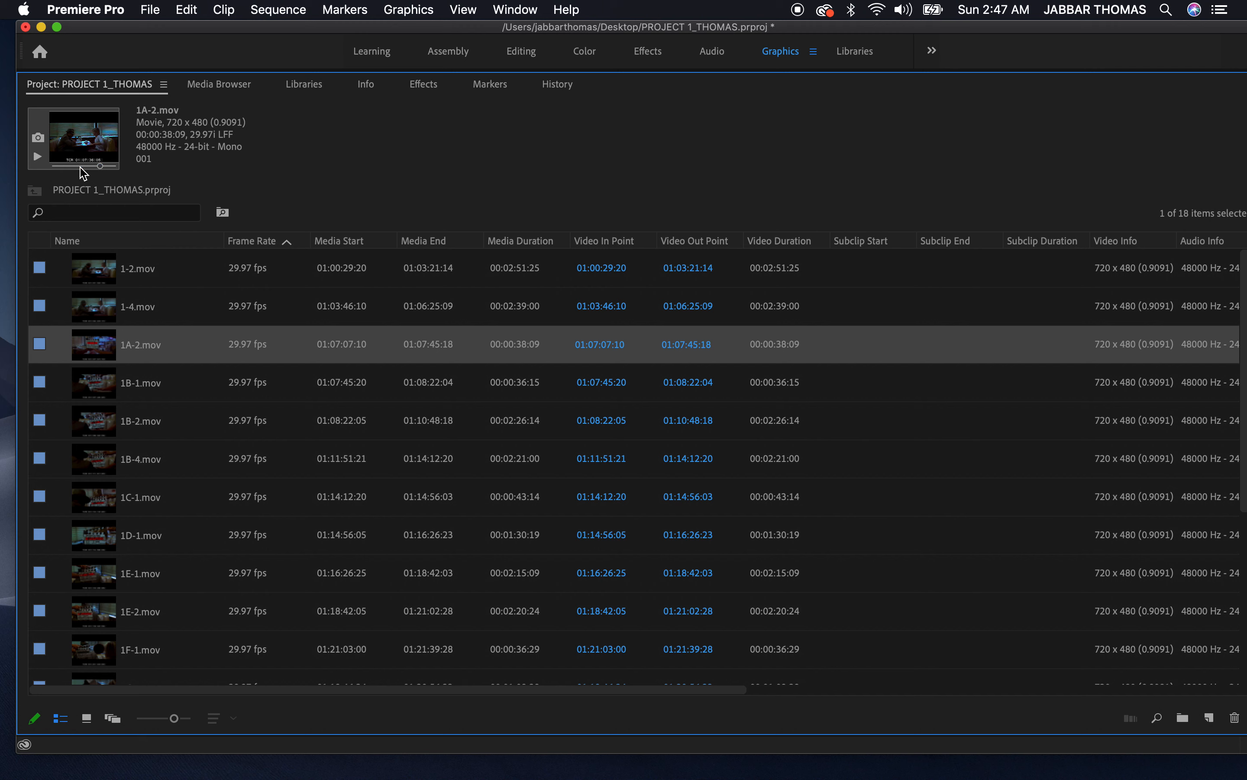
left_click(41, 141)
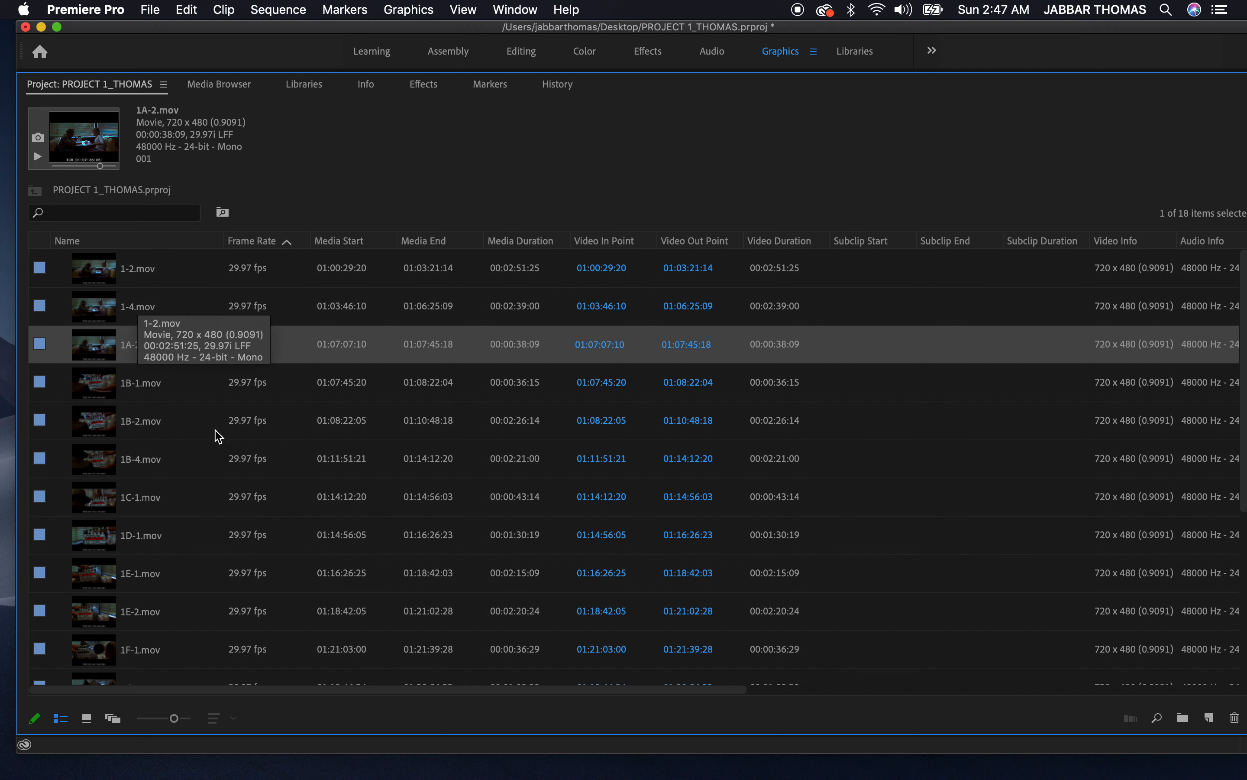
left_click(103, 320)
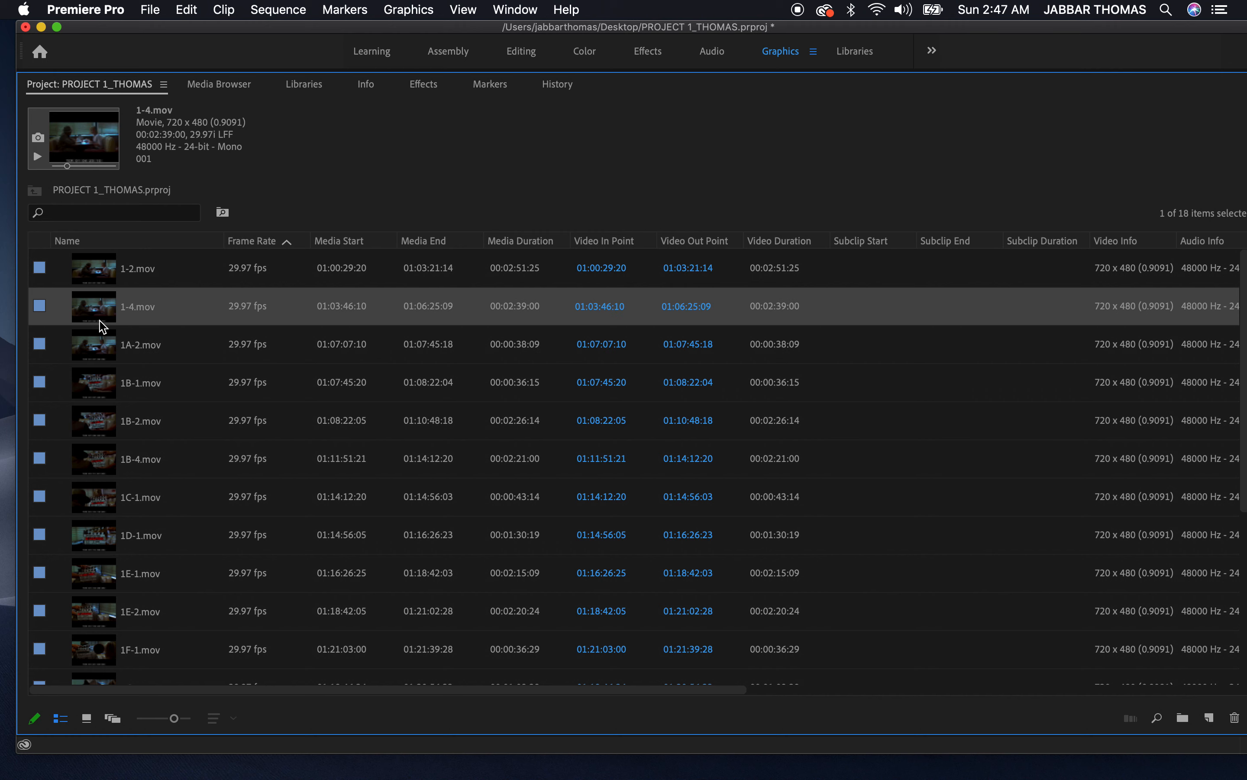
left_click(103, 280)
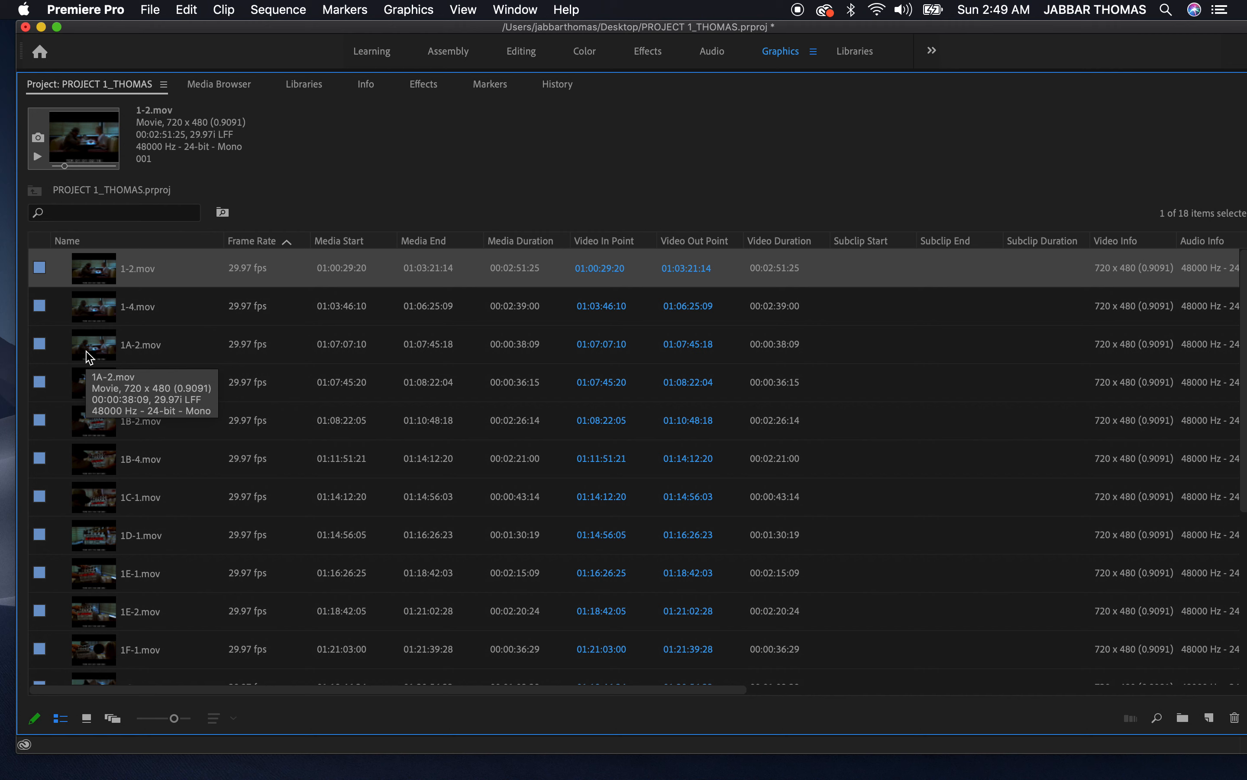
Open the label preferences and rename the Iris_CU, CHOKER label to Iriis
left_click(92, 8)
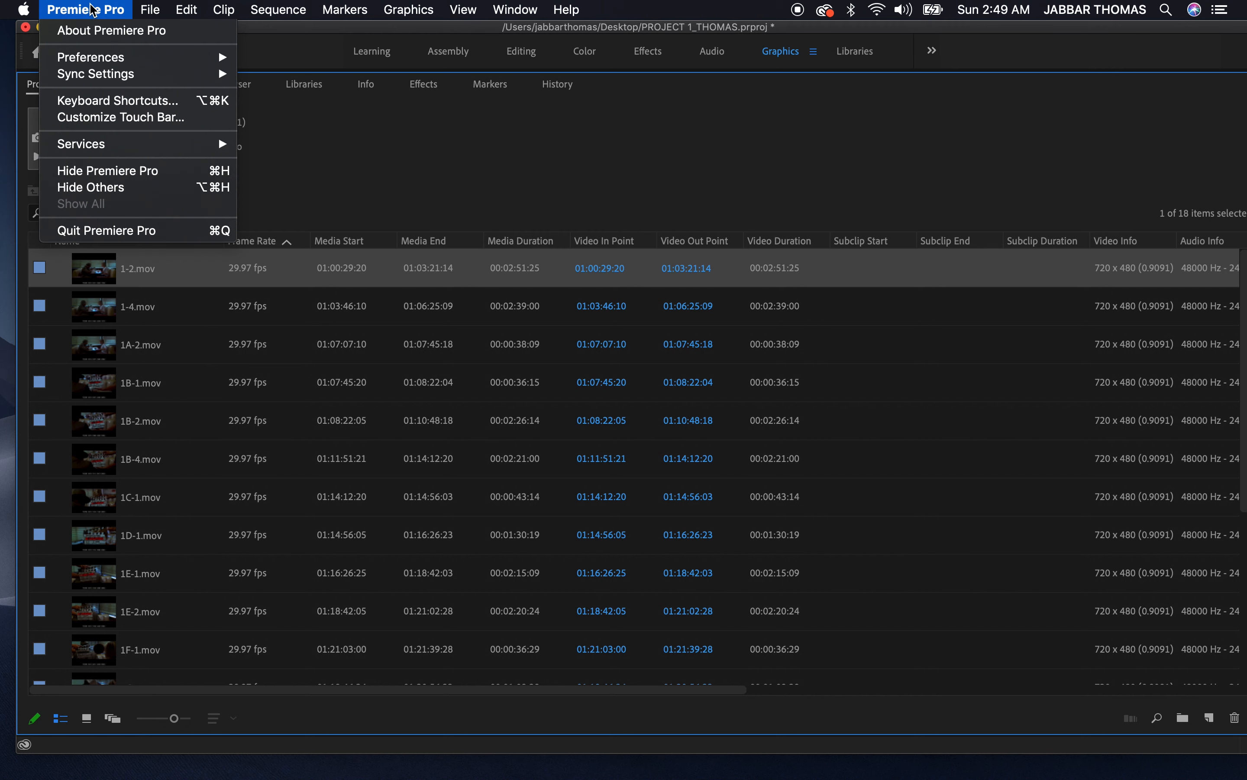
mouse_move(91, 62)
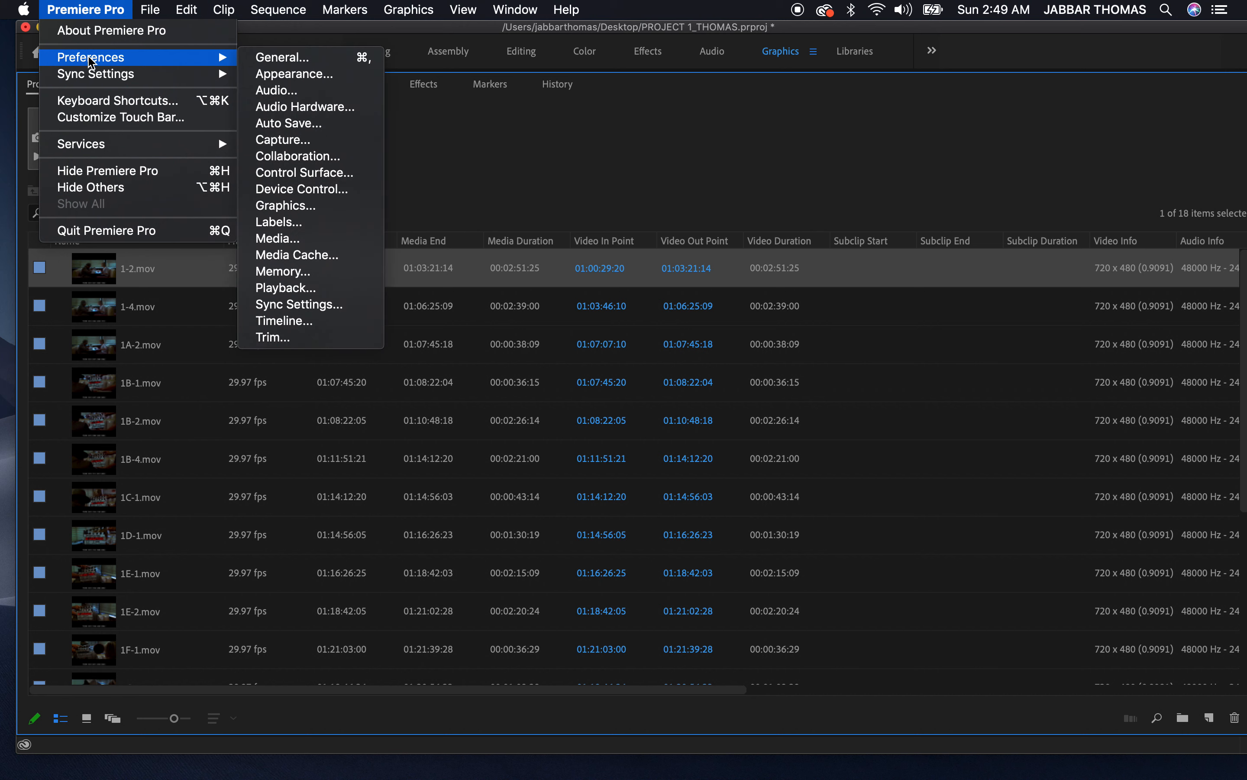
left_click(342, 223)
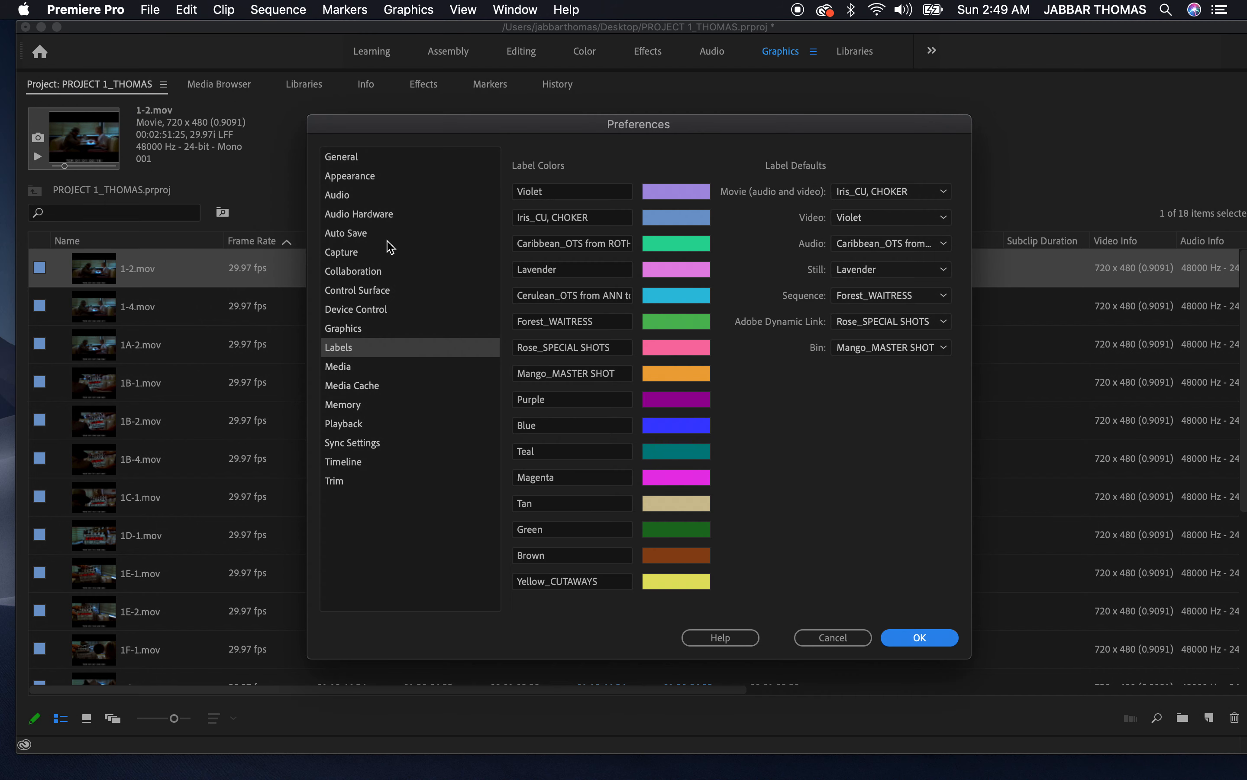
left_click(603, 217)
key("BackSpace")
key("BackSpace")
key("BackSpace")
key("BackSpace")
key("BackSpace")
key("BackSpace")
key("BackSpace")
key("BackSpace")
key("BackSpace")
key("BackSpace")
key("BackSpace")
key("BackSpace")
type("is")
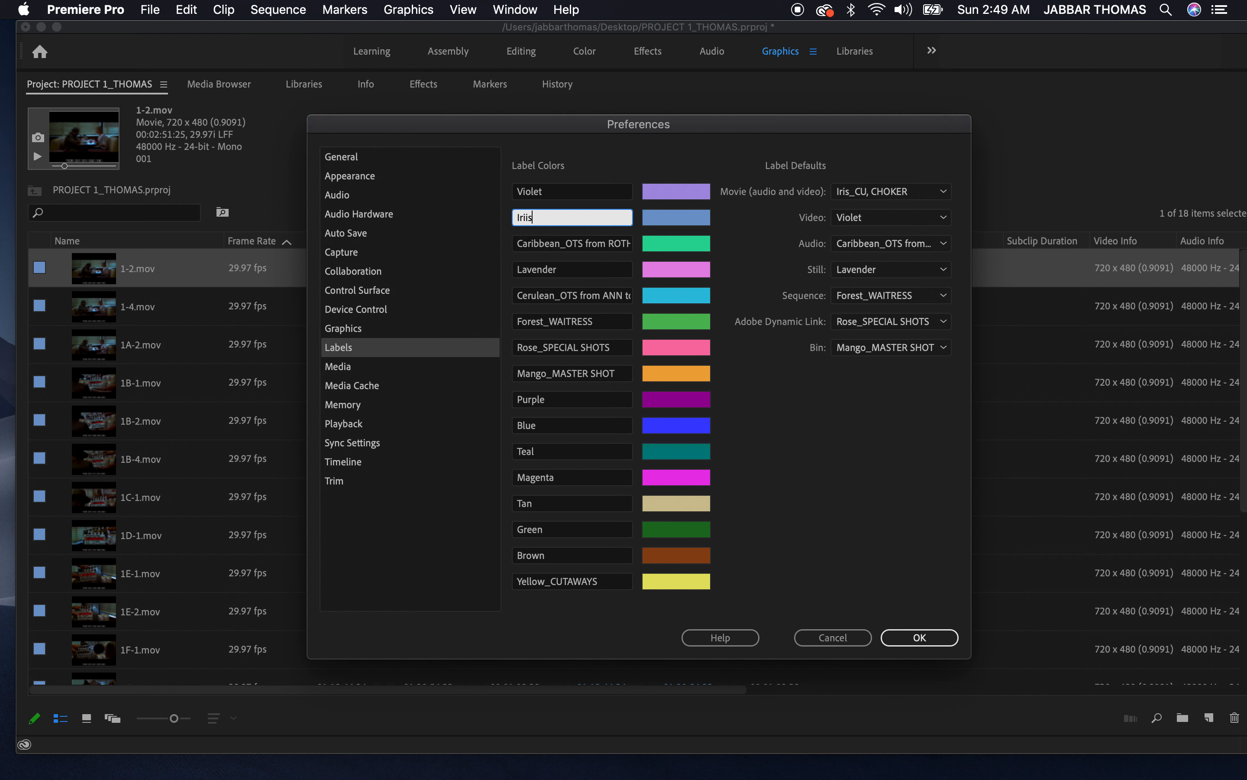
Remove the shot descriptions from three label names, leaving Caribbean, Cerulean and Forest
left_click(596, 248)
left_click_drag(564, 246, 741, 276)
key("BackSpace")
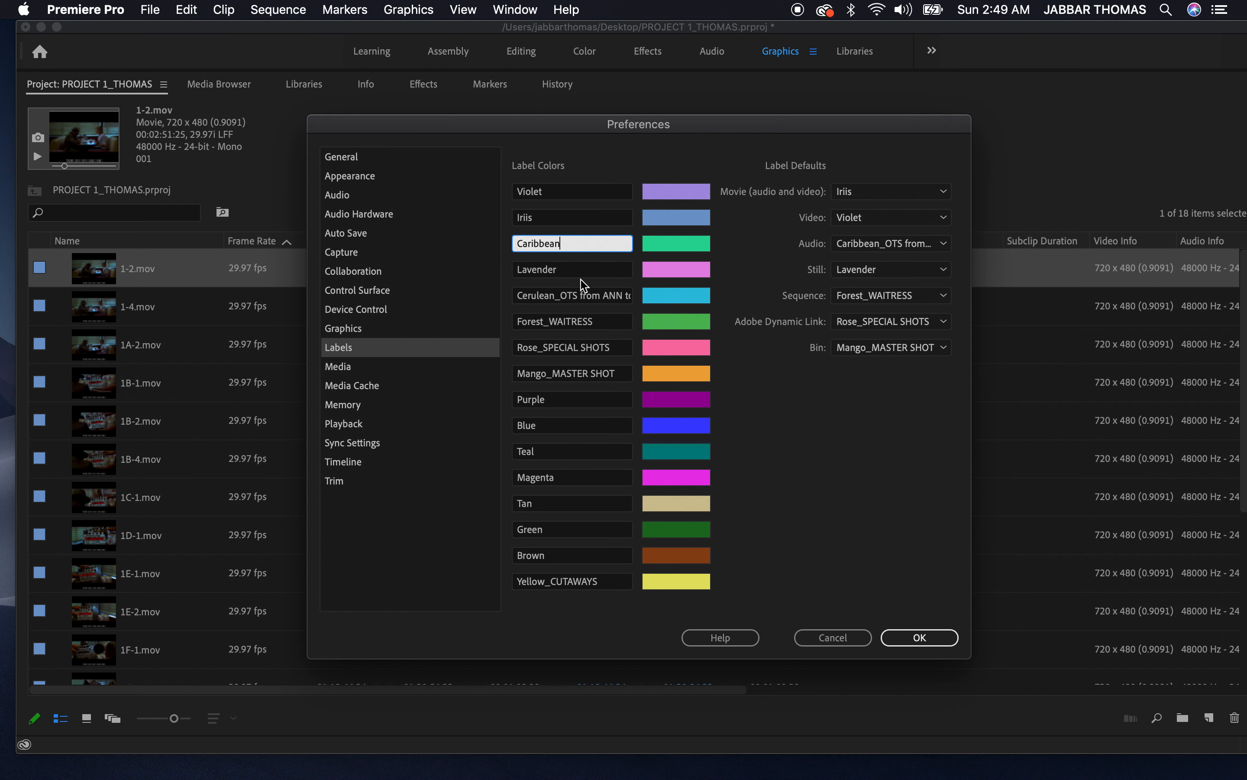
left_click(556, 295)
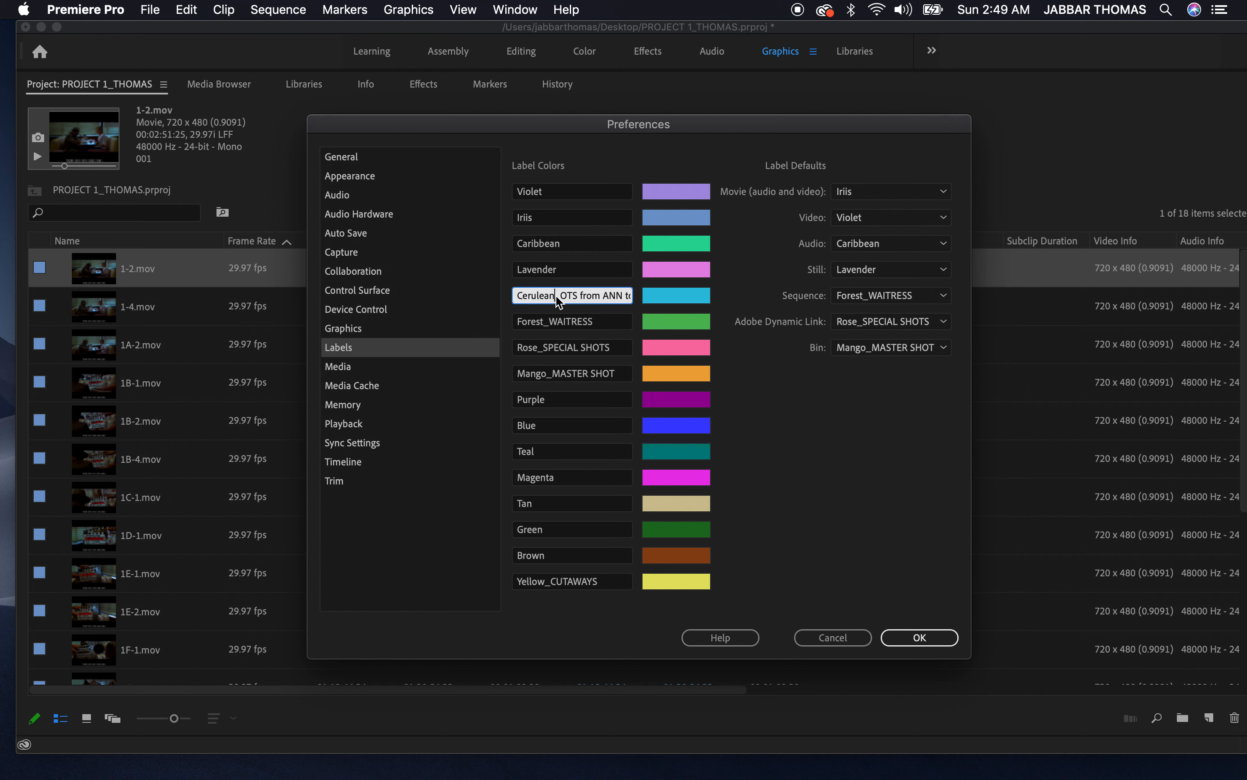
left_click_drag(559, 301, 663, 336)
key("BackSpace")
left_click(564, 321)
left_click(591, 321)
key("BackSpace")
key("BackSpace")
key("BackSpace")
key("BackSpace")
key("BackSpace")
key("BackSpace")
key("BackSpace")
key("BackSpace")
key("BackSpace")
Shorten the Rose_SPECIAL SHOTS label name to Rose and discard all the label preference changes
left_click(611, 347)
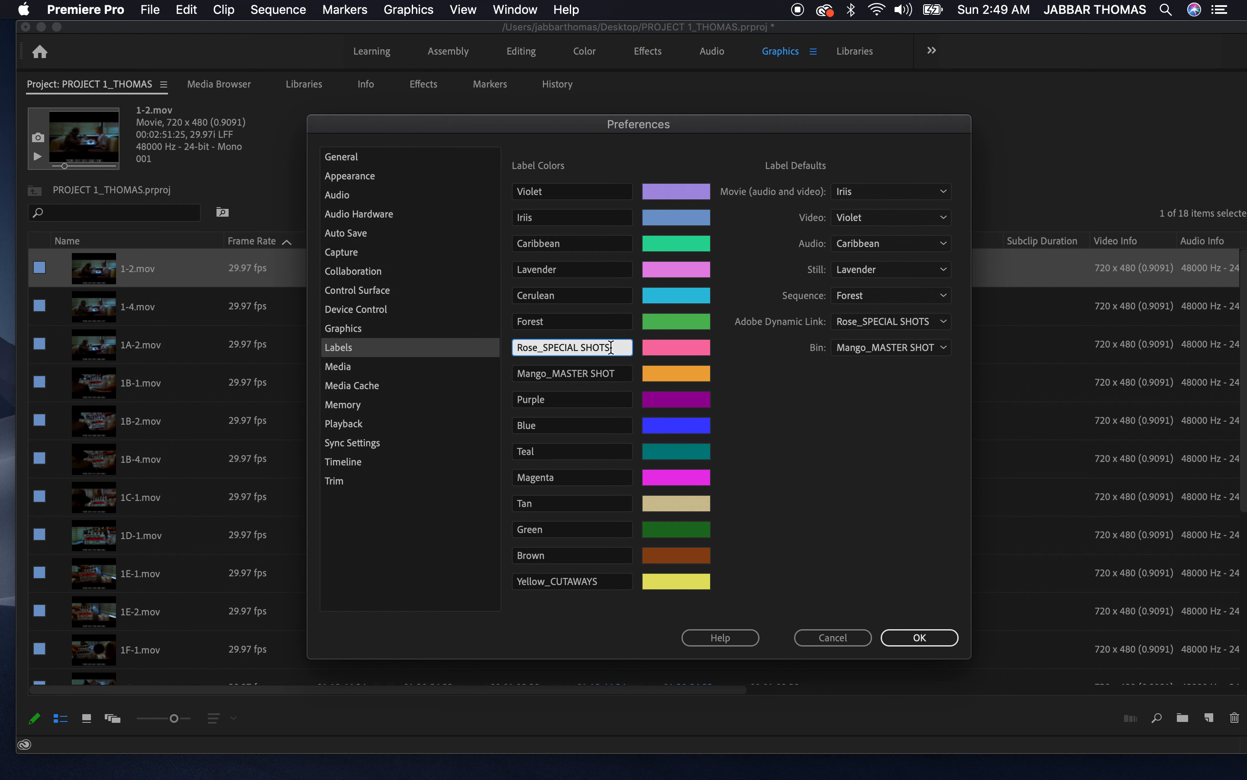
key("BackSpace")
key("BackSpace")
key("BackSpace")
key("BackSpace")
key("BackSpace")
key("BackSpace")
key("BackSpace")
key("BackSpace")
key("BackSpace")
key("BackSpace")
key("BackSpace")
key("BackSpace")
key("BackSpace")
key("BackSpace")
left_click(614, 374)
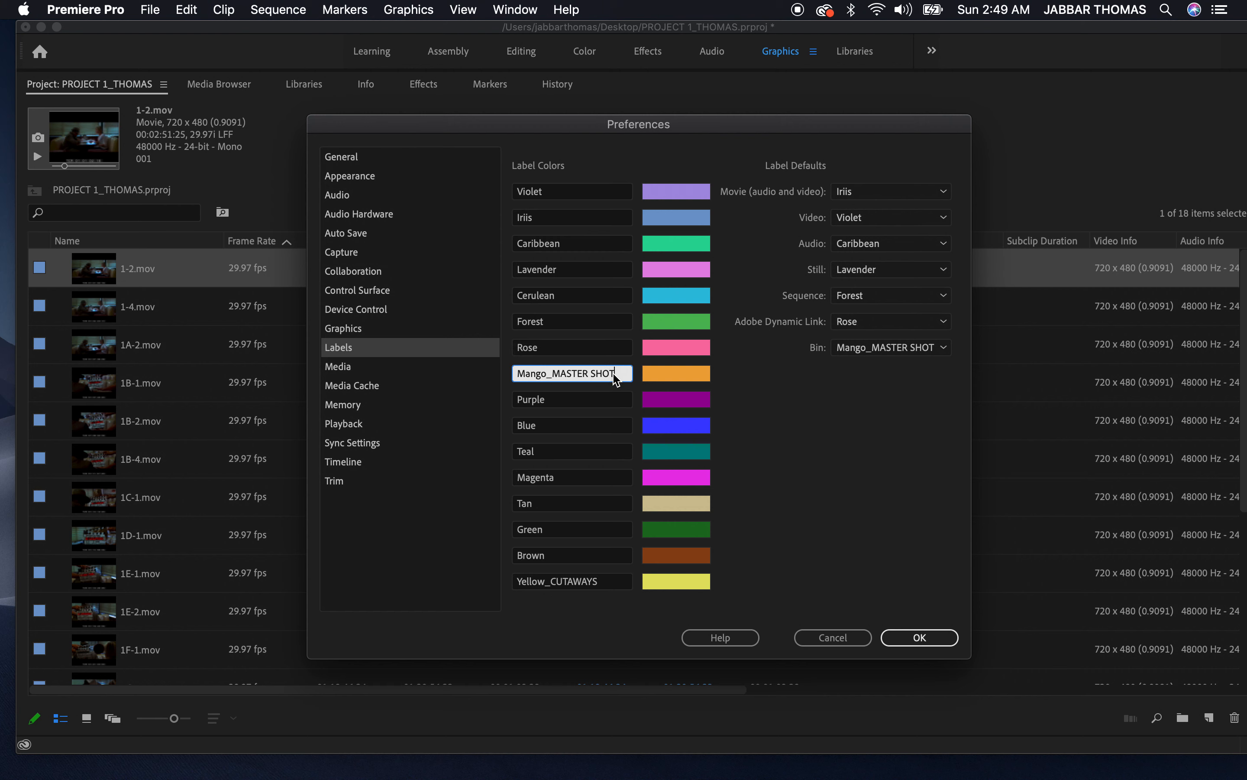
left_click(816, 644)
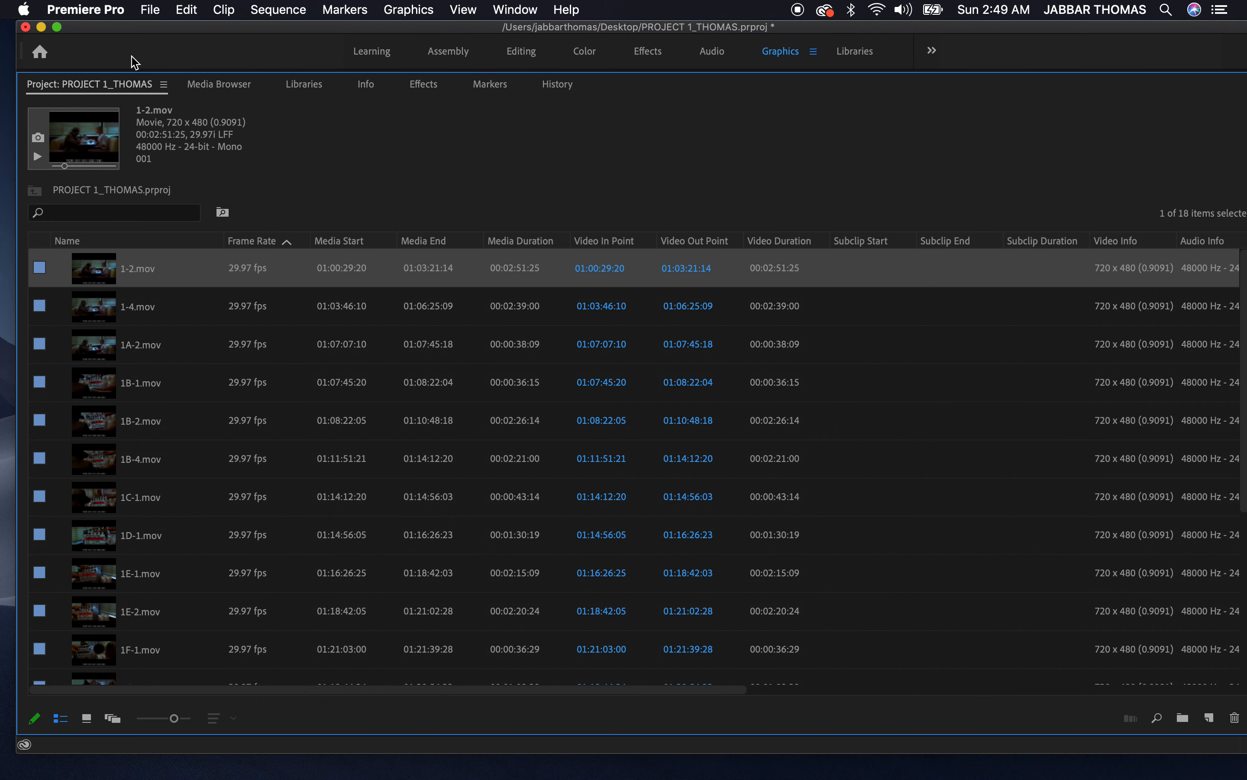
left_click(100, 13)
mouse_move(112, 59)
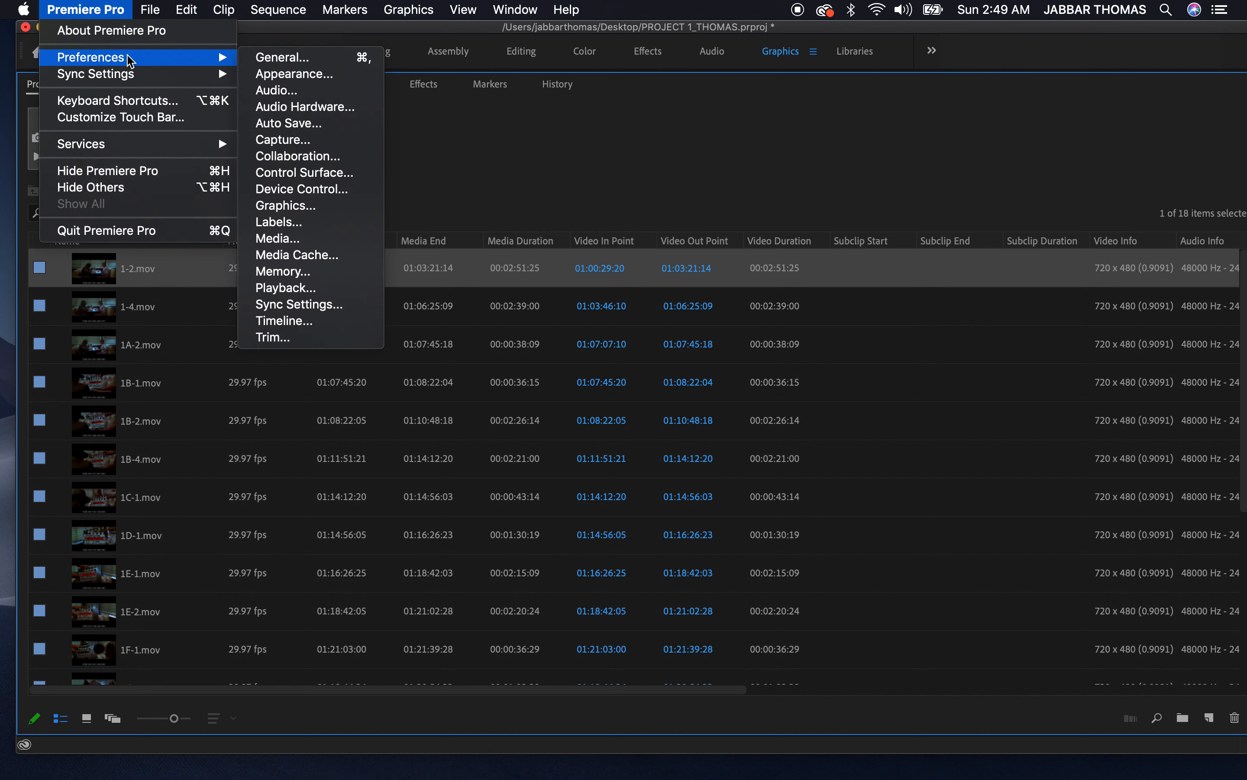
left_click(483, 173)
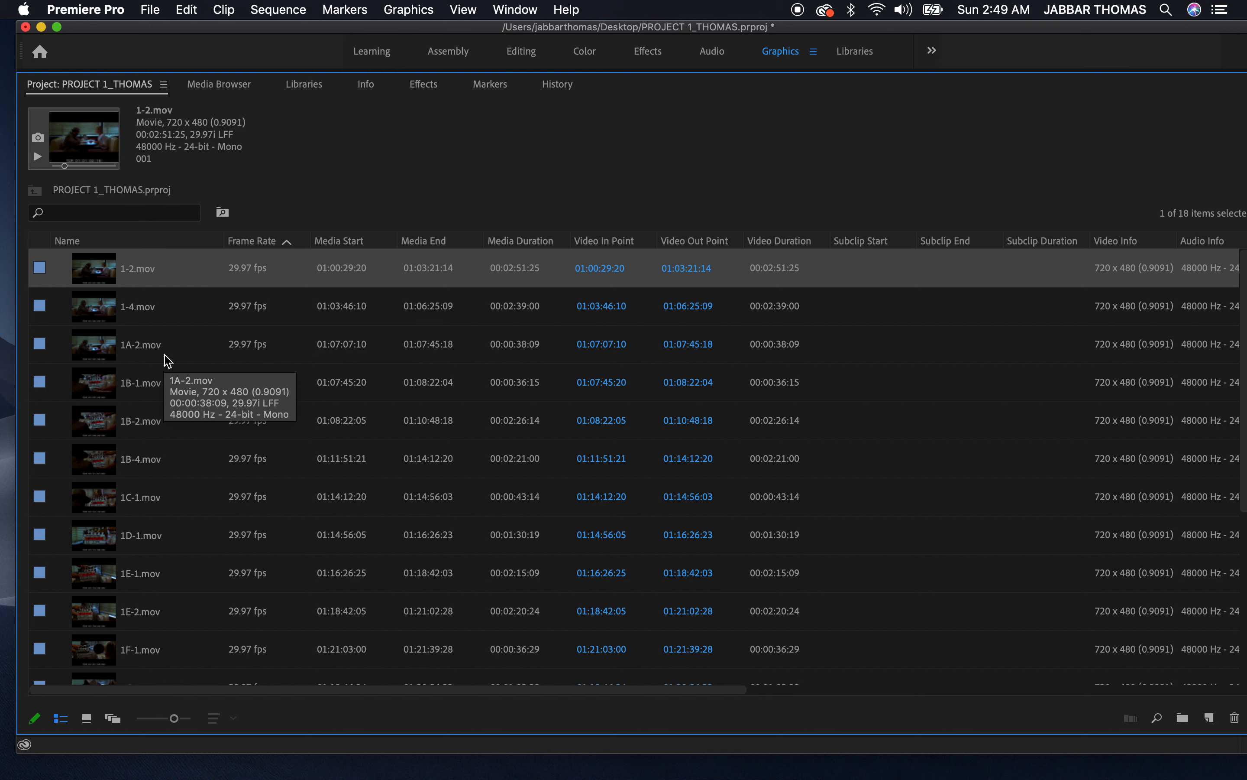
Assign the Mango_MASTER SHOT label to clips 1-2.mov, 1-4.mov and 1A-2.mov together
left_click(130, 354, "shift")
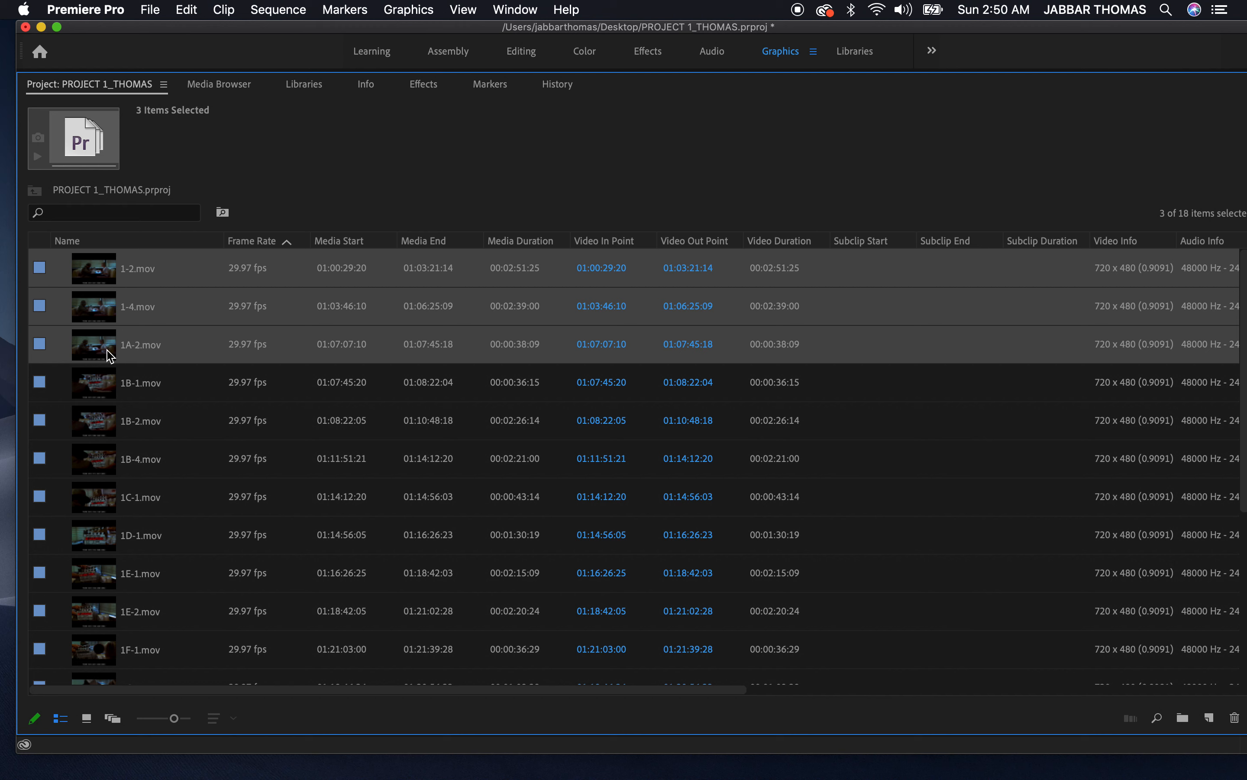
left_click(111, 273)
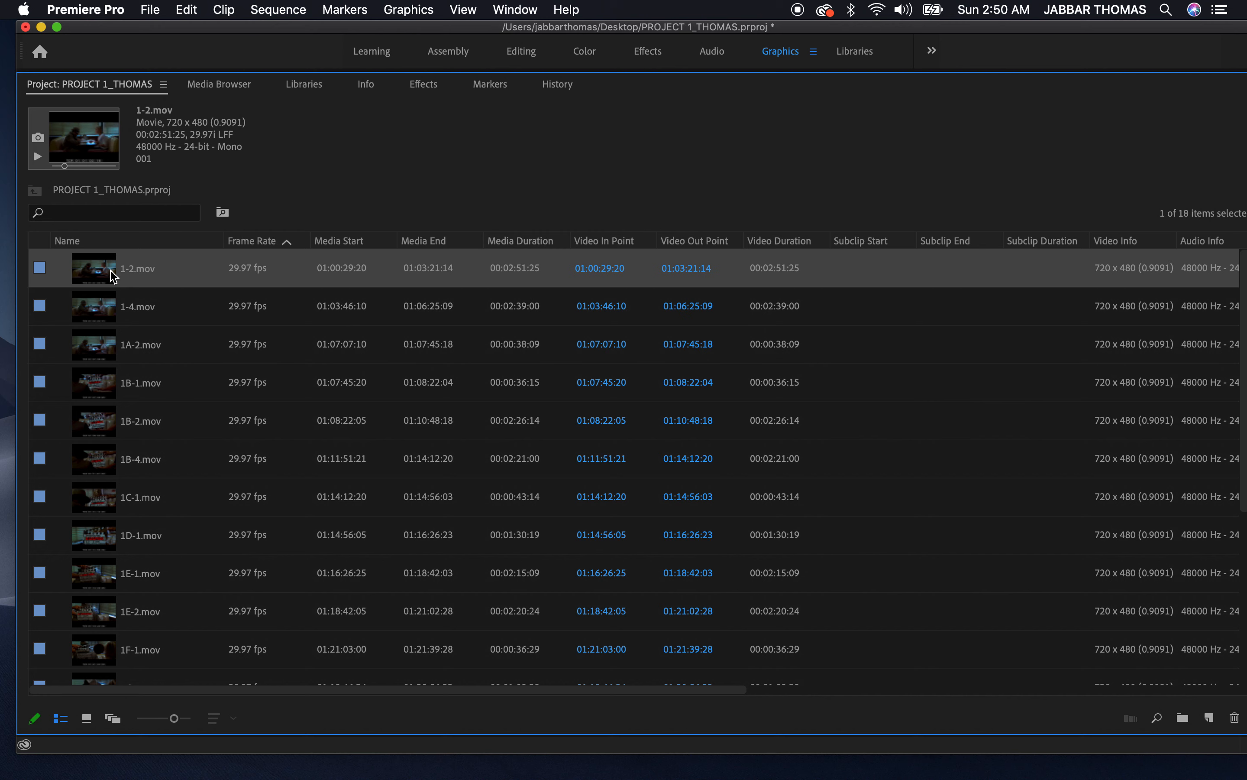
left_click(124, 347, "shift")
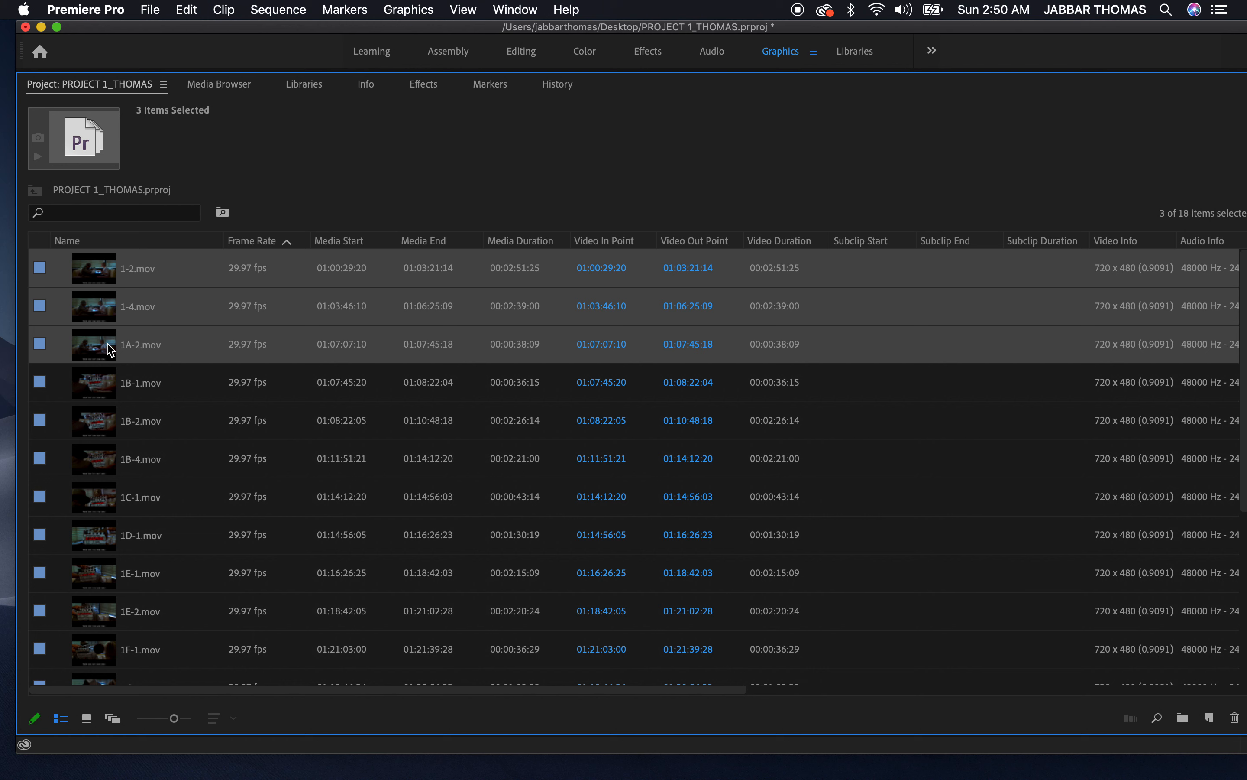
right_click(110, 350)
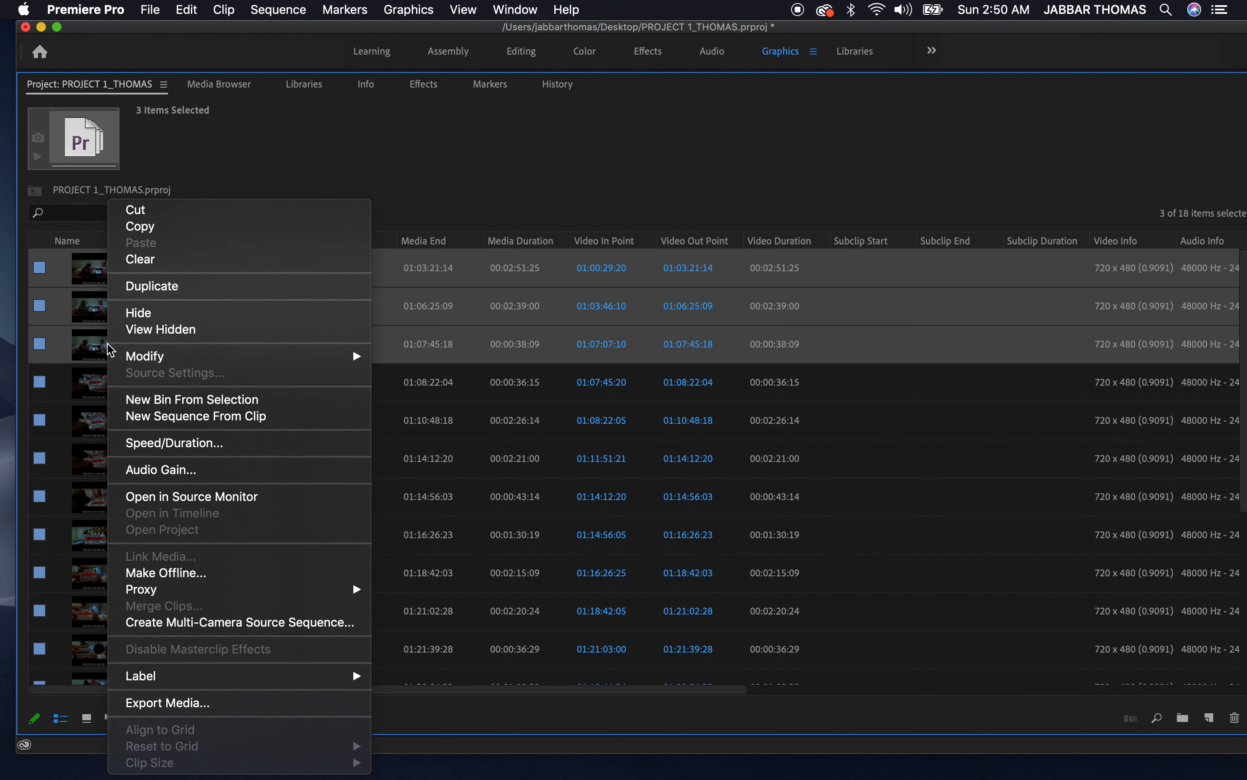
mouse_move(169, 679)
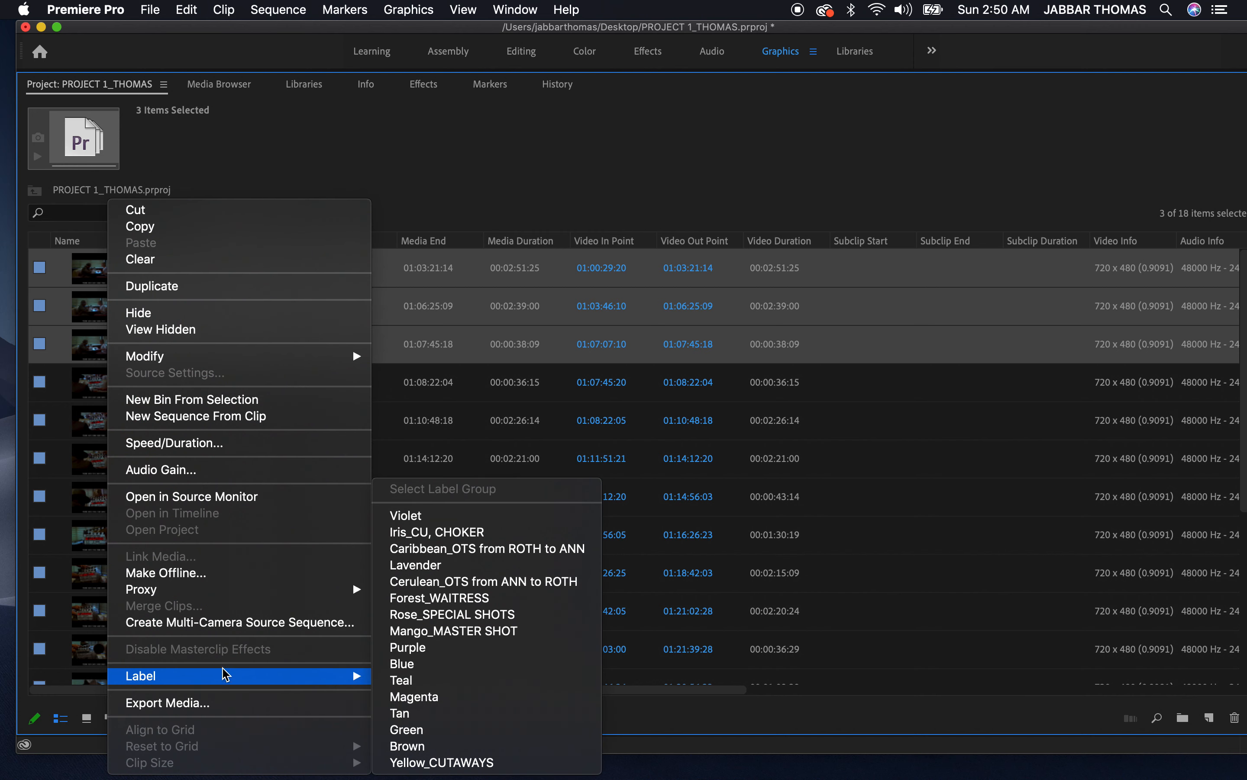
left_click(505, 635)
left_click(117, 415)
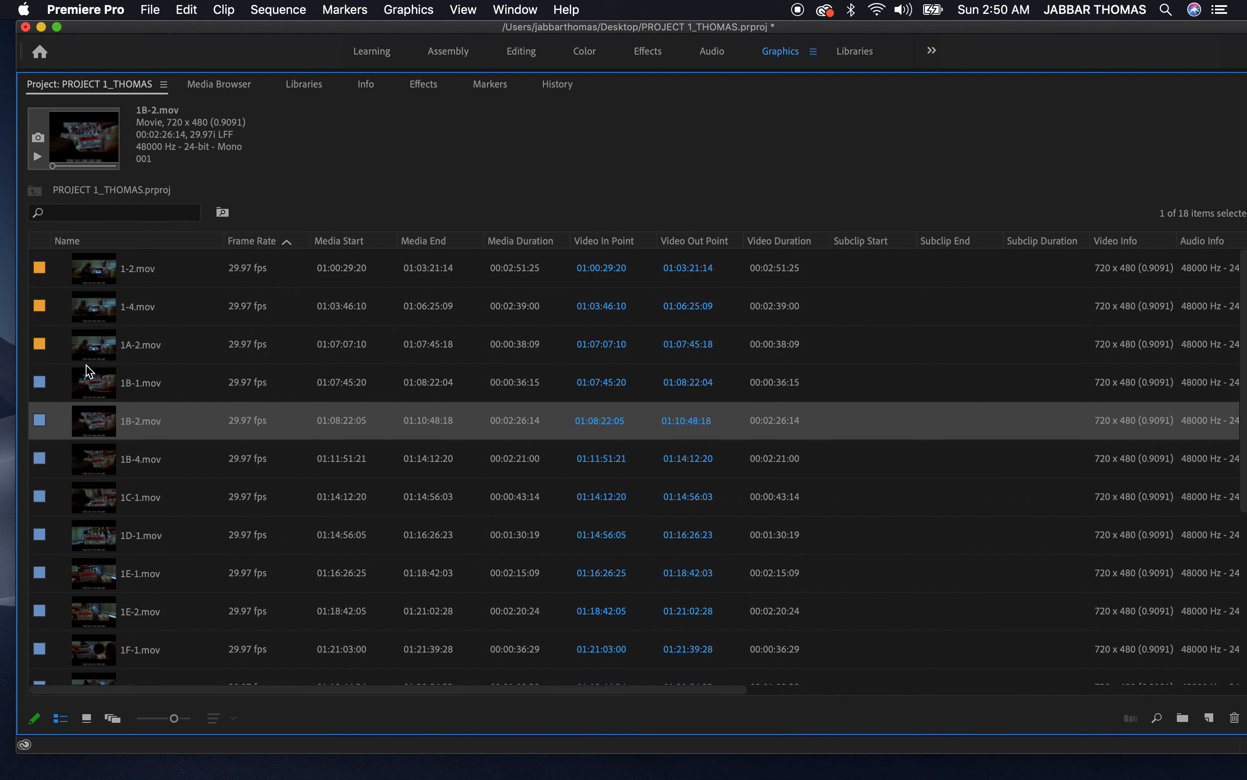
Look through clips 1-2.mov to 1B-4.mov and scrub 1B-4.mov to its middle to check the shot type
left_click(50, 280)
left_click(74, 279)
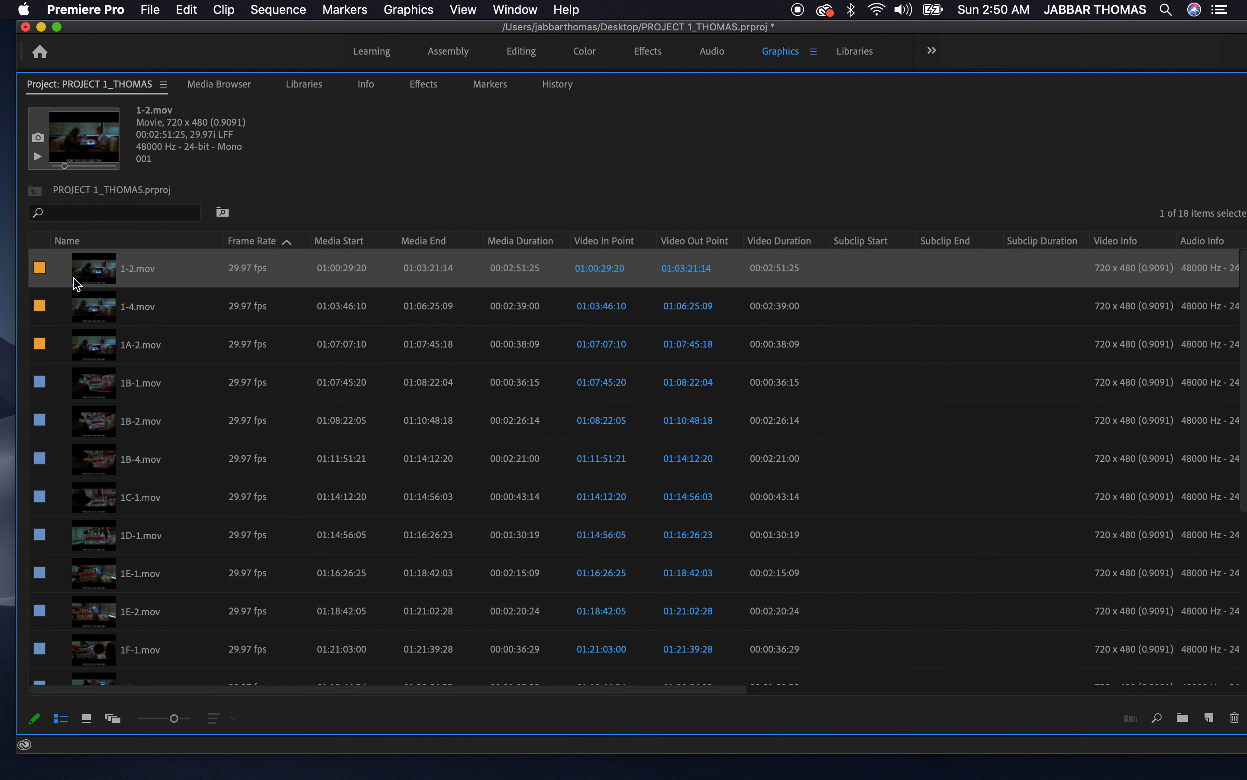
left_click(112, 316)
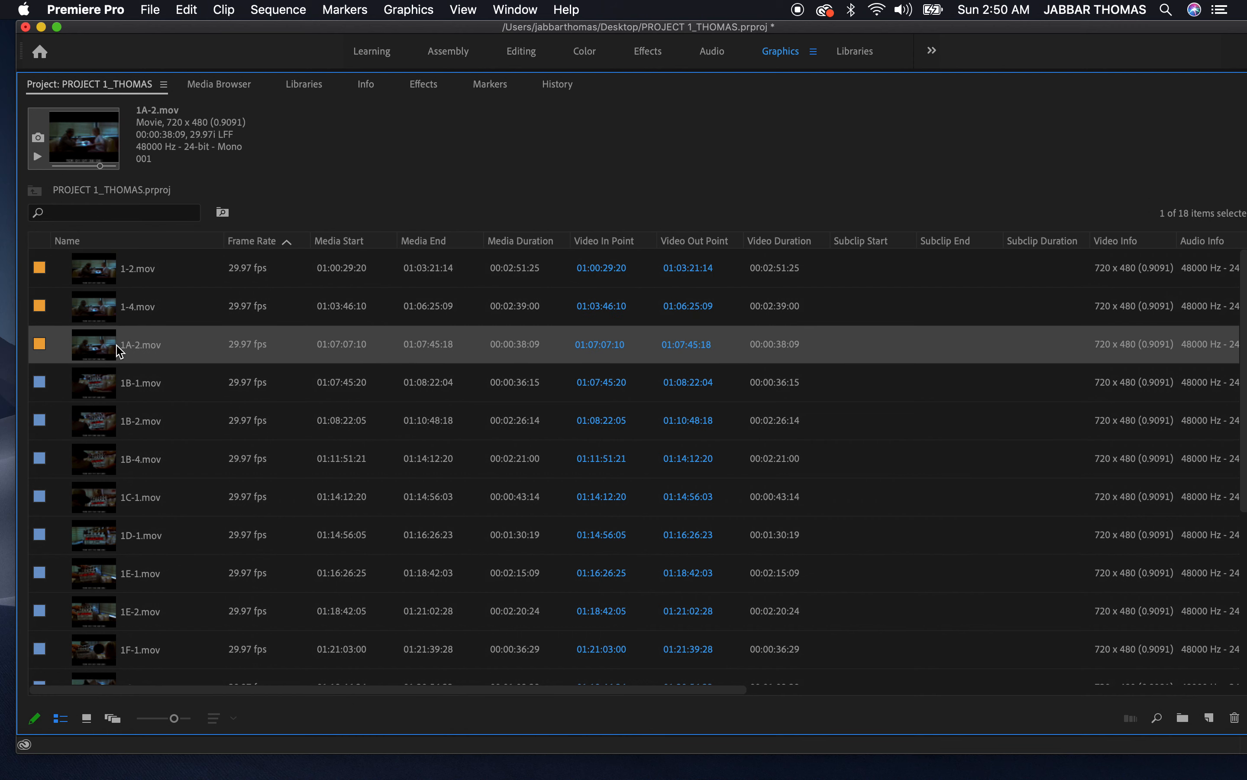
left_click(132, 395)
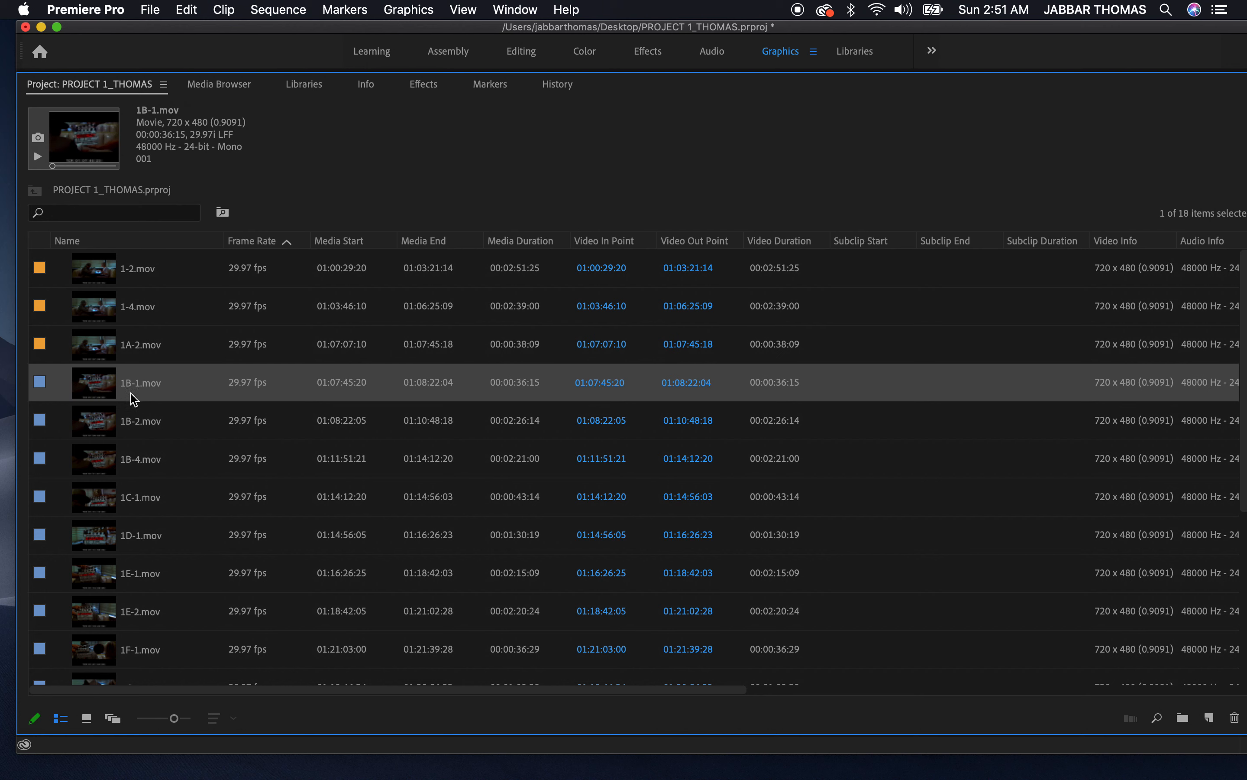
left_click(141, 436)
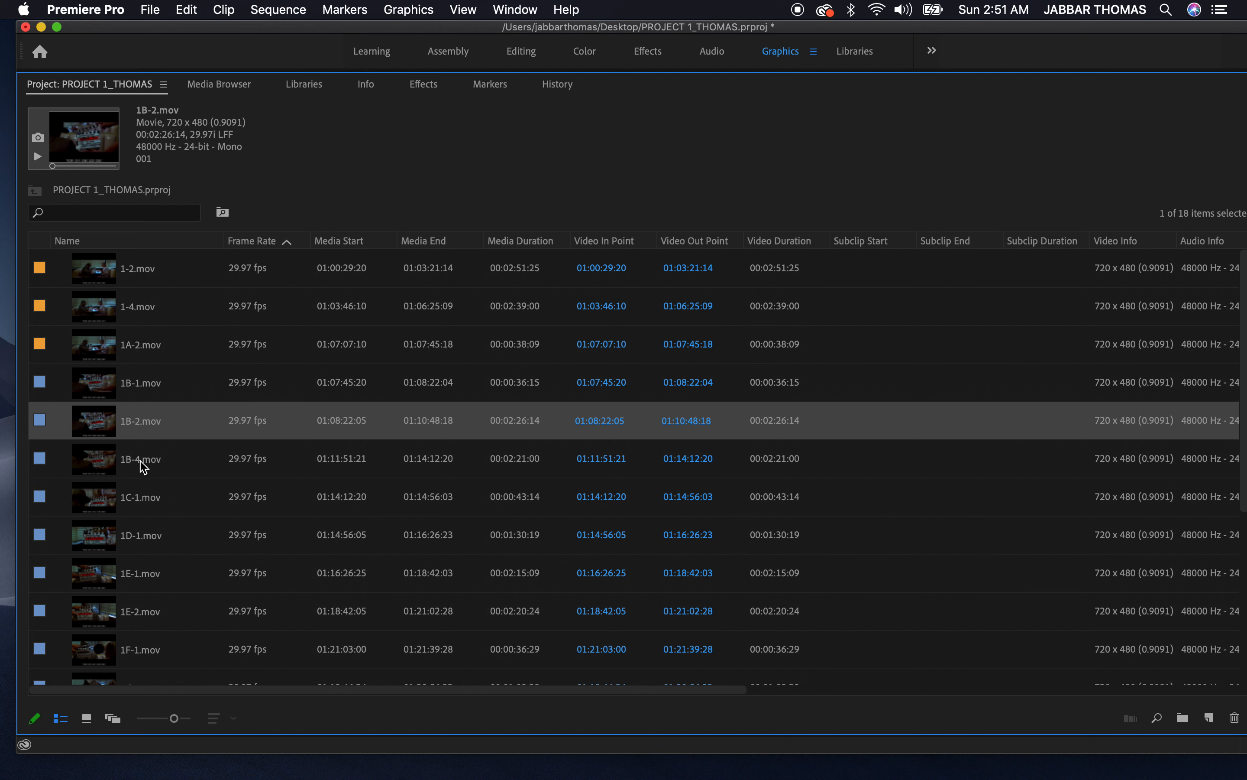
left_click(144, 466)
left_click(76, 166)
left_click_drag(76, 166, 80, 165)
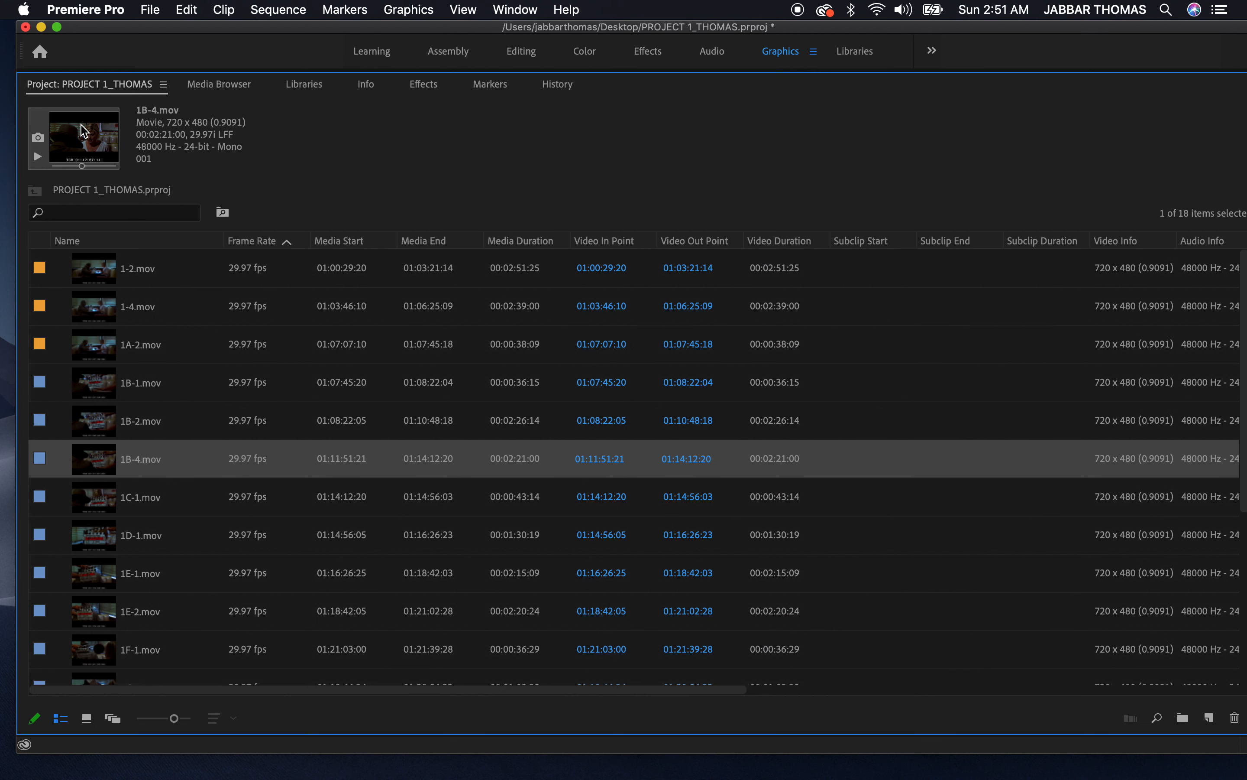
Scrub clip 1C-1.mov in the preview area and compare it with clips 1B-1.mov, 1B-2.mov and 1B-4.mov
left_click(106, 510)
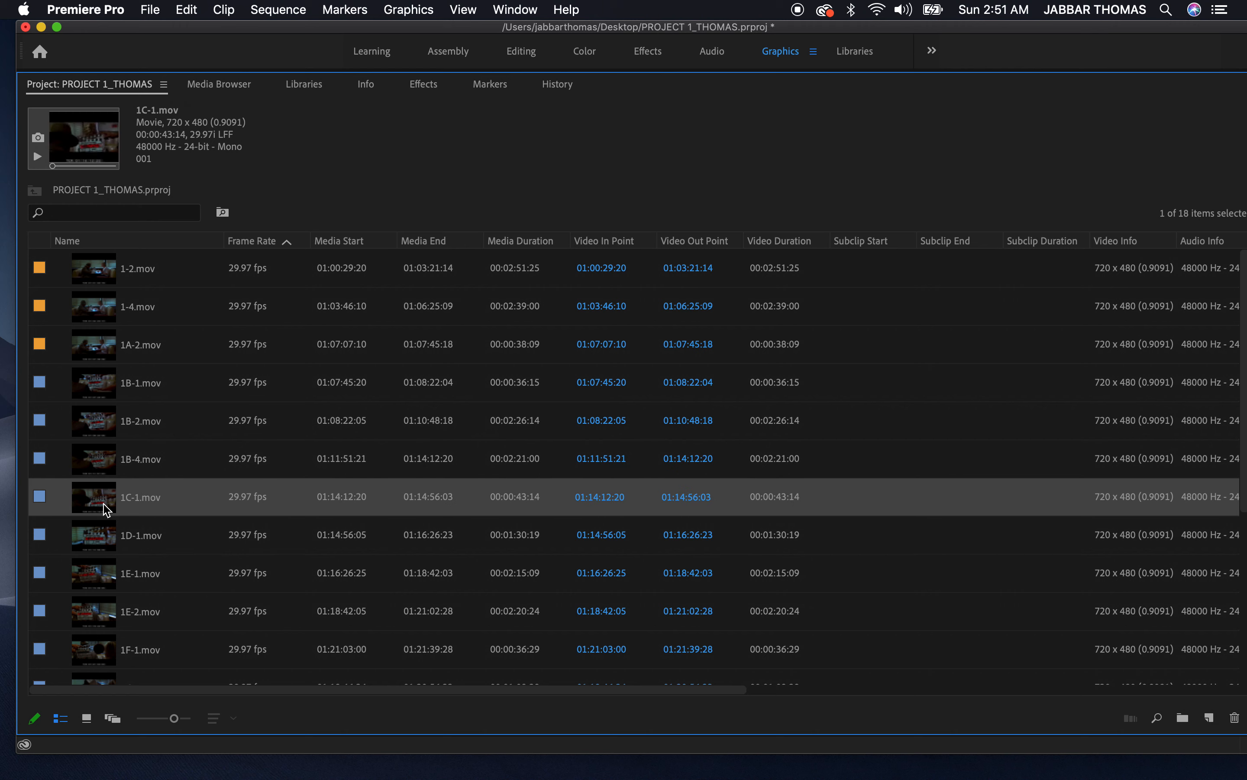
left_click(70, 166)
left_click_drag(69, 166, 73, 166)
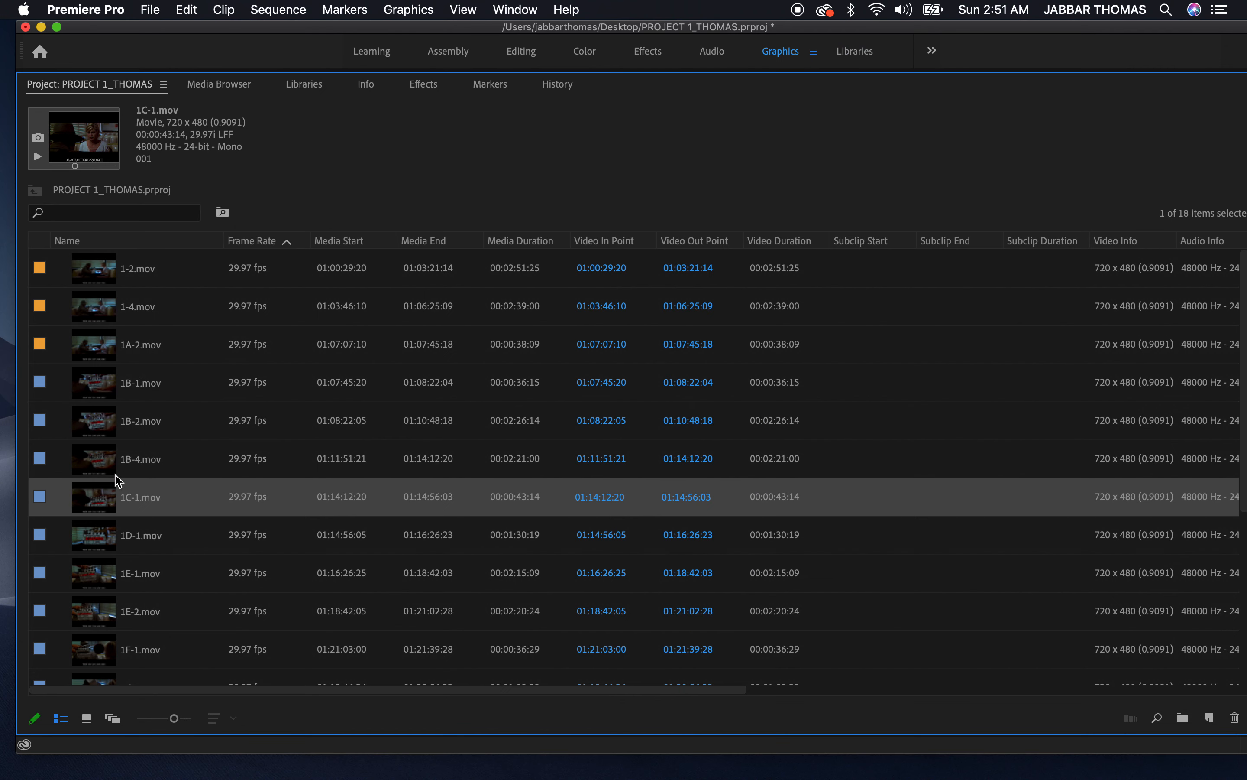
left_click(108, 468)
left_click(108, 432)
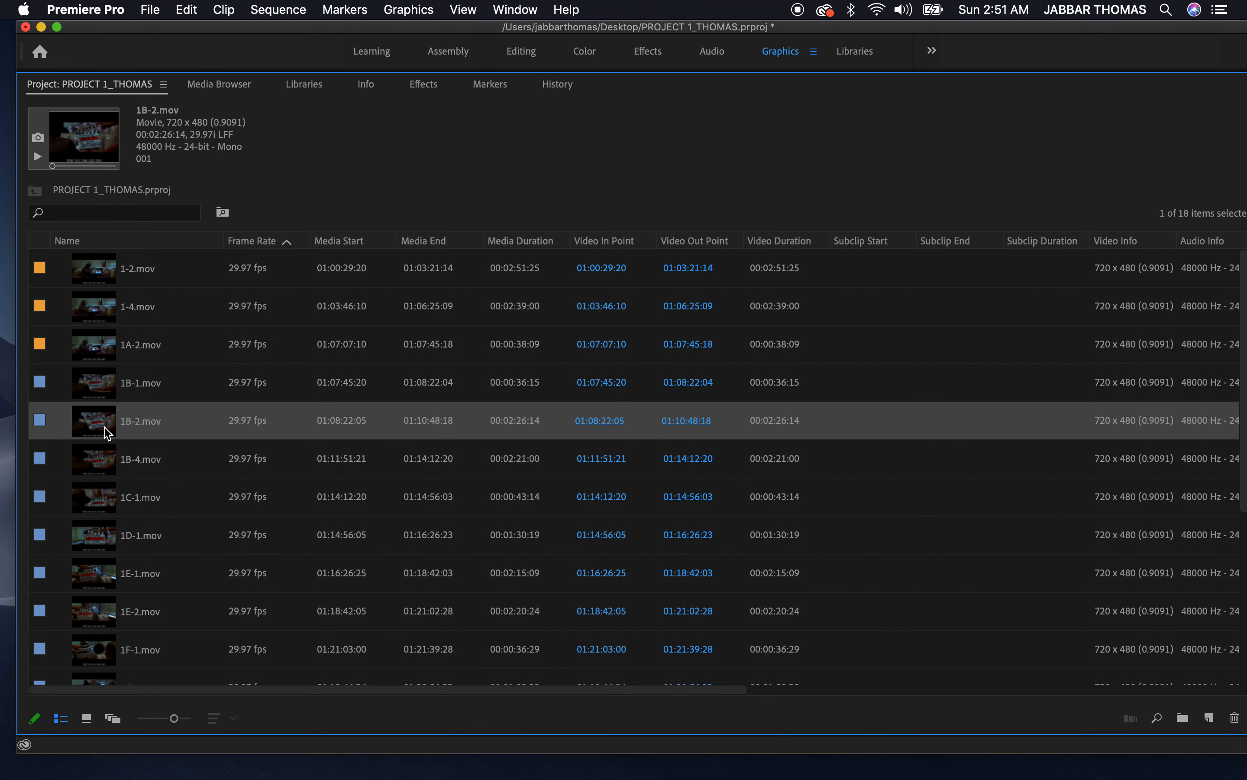
left_click(105, 392)
left_click(98, 434)
left_click(97, 466)
left_click(98, 506)
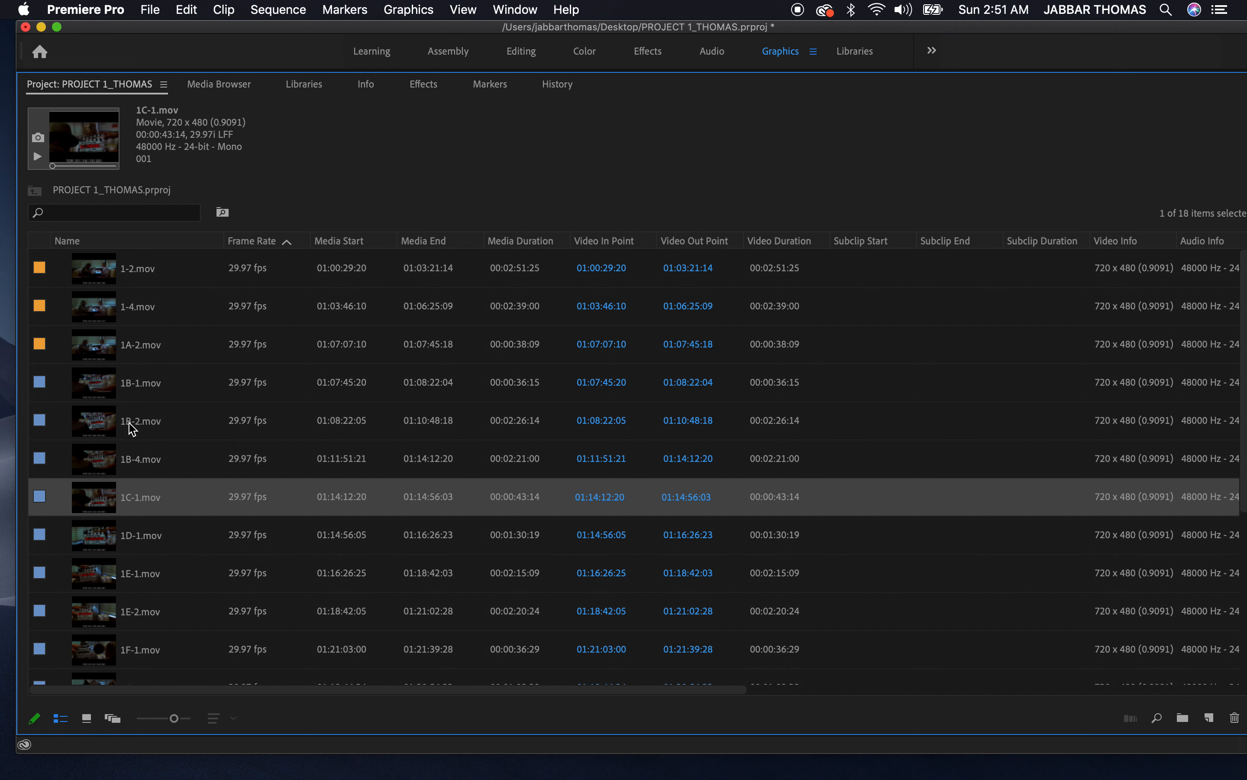
Set the poster frames of clips 1B-1.mov and 1B-2.mov to frames near the middle of each clip
left_click(145, 397)
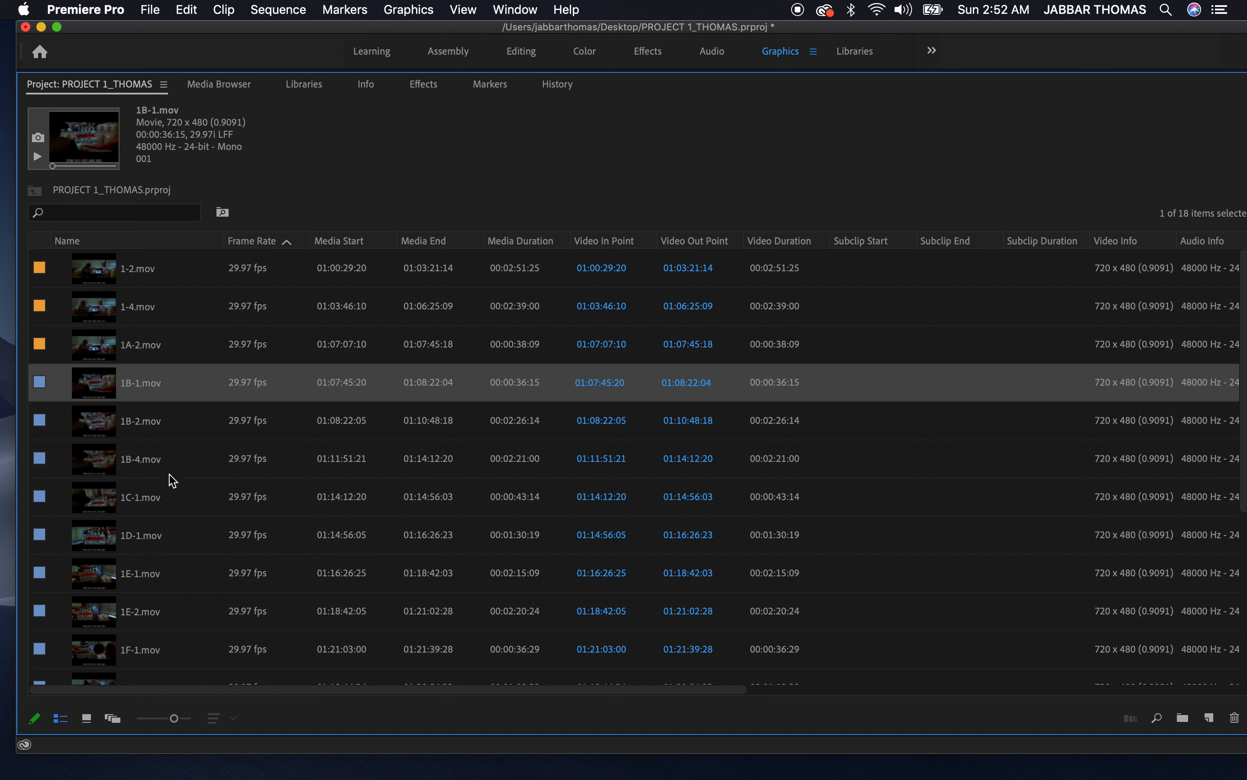
left_click(83, 166)
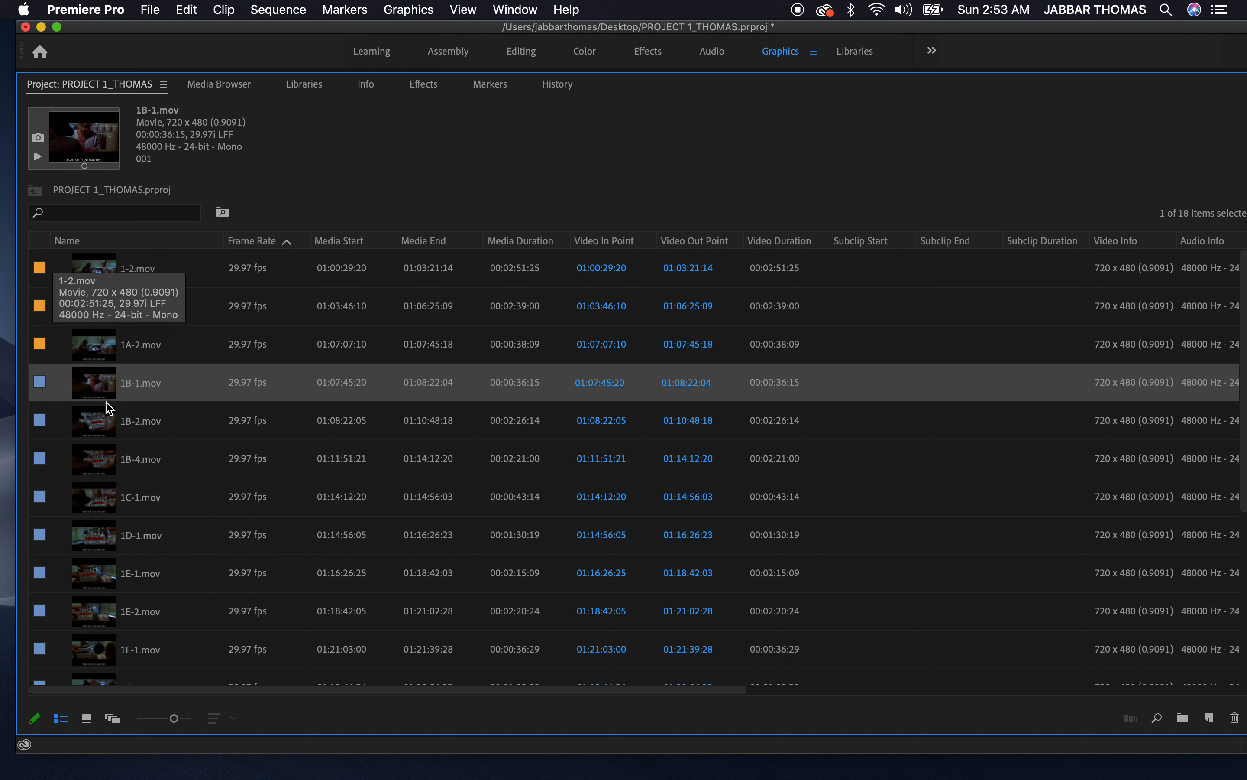
left_click(112, 432)
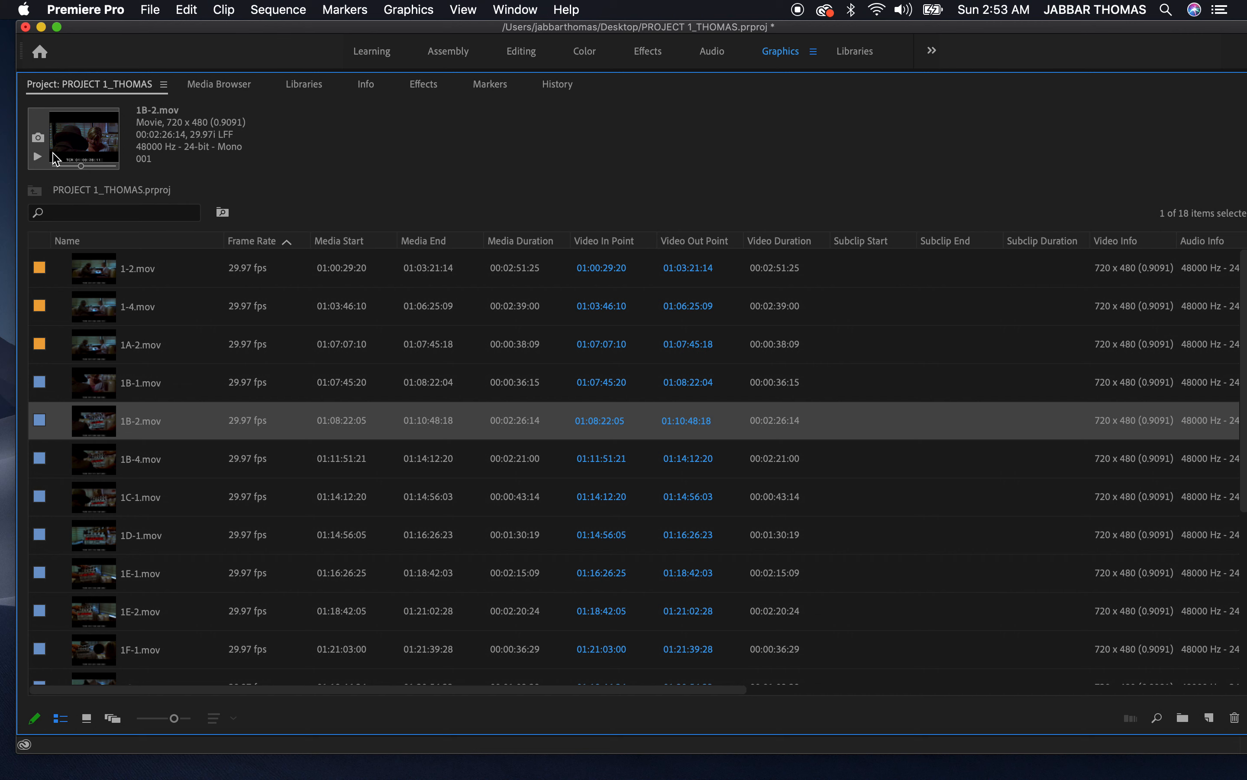
left_click(98, 166)
left_click(84, 165)
left_click(38, 140)
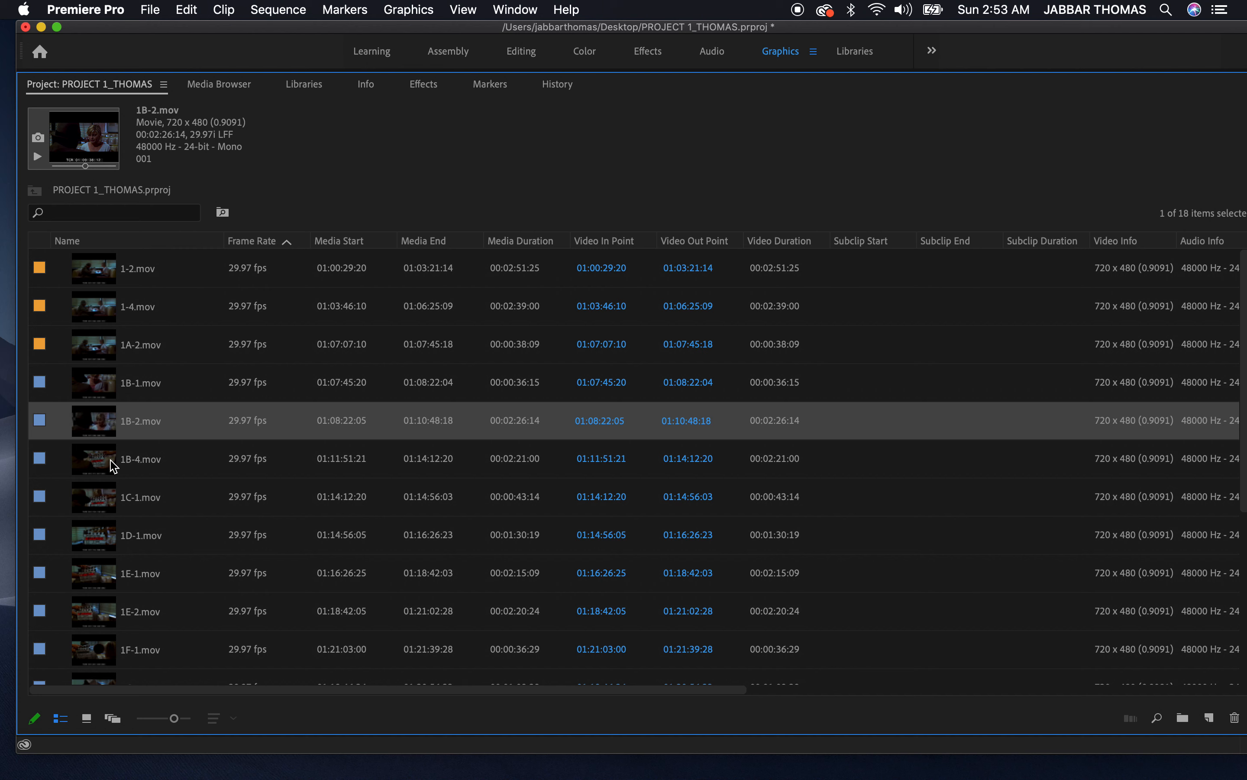
Set the poster frames of clips 1B-4.mov and 1C-1.mov to frames near the middle of each clip
left_click(113, 464)
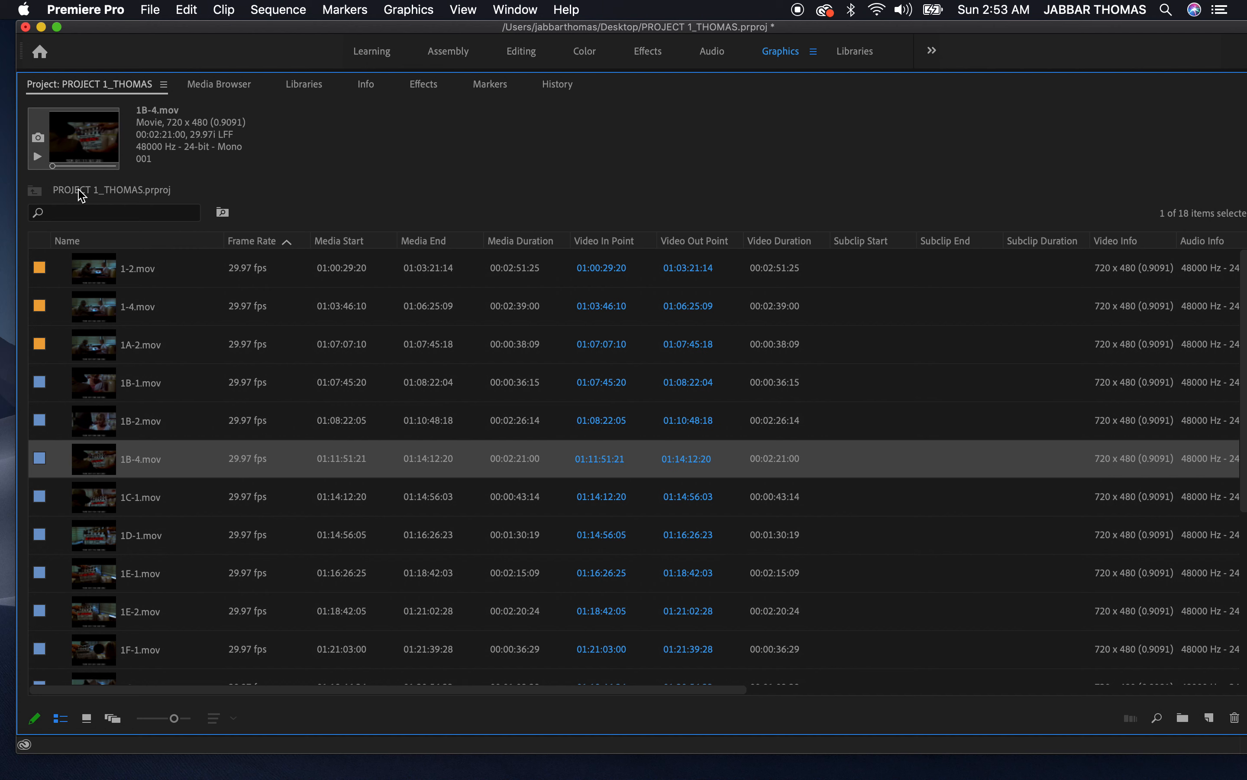
left_click(88, 165)
left_click(38, 137)
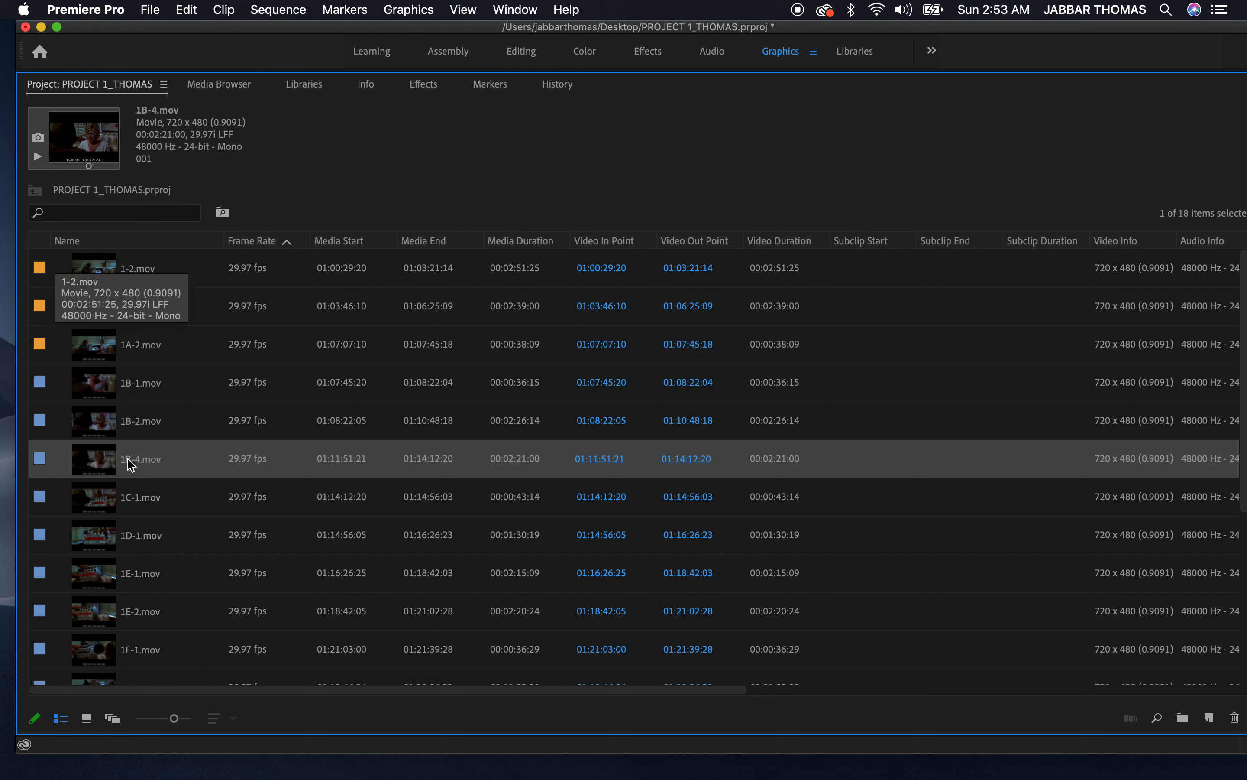
left_click(132, 511)
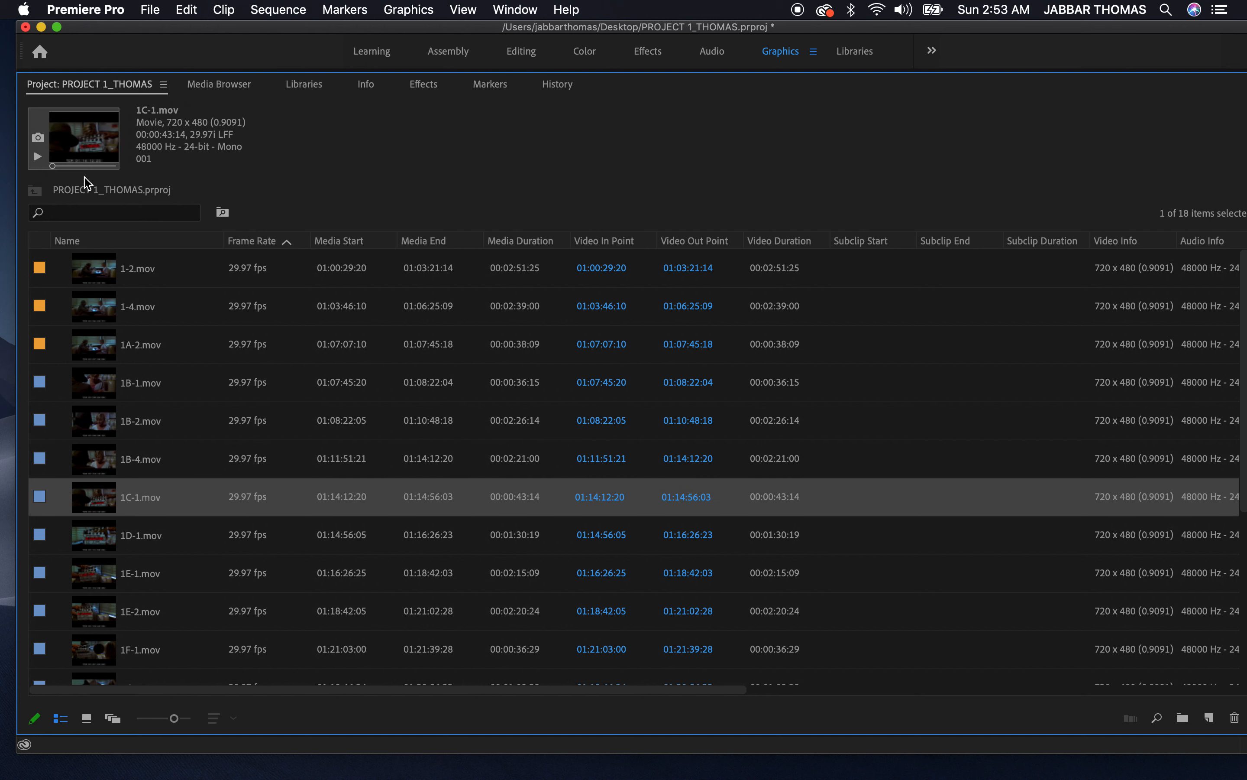
left_click(87, 166)
left_click(38, 138)
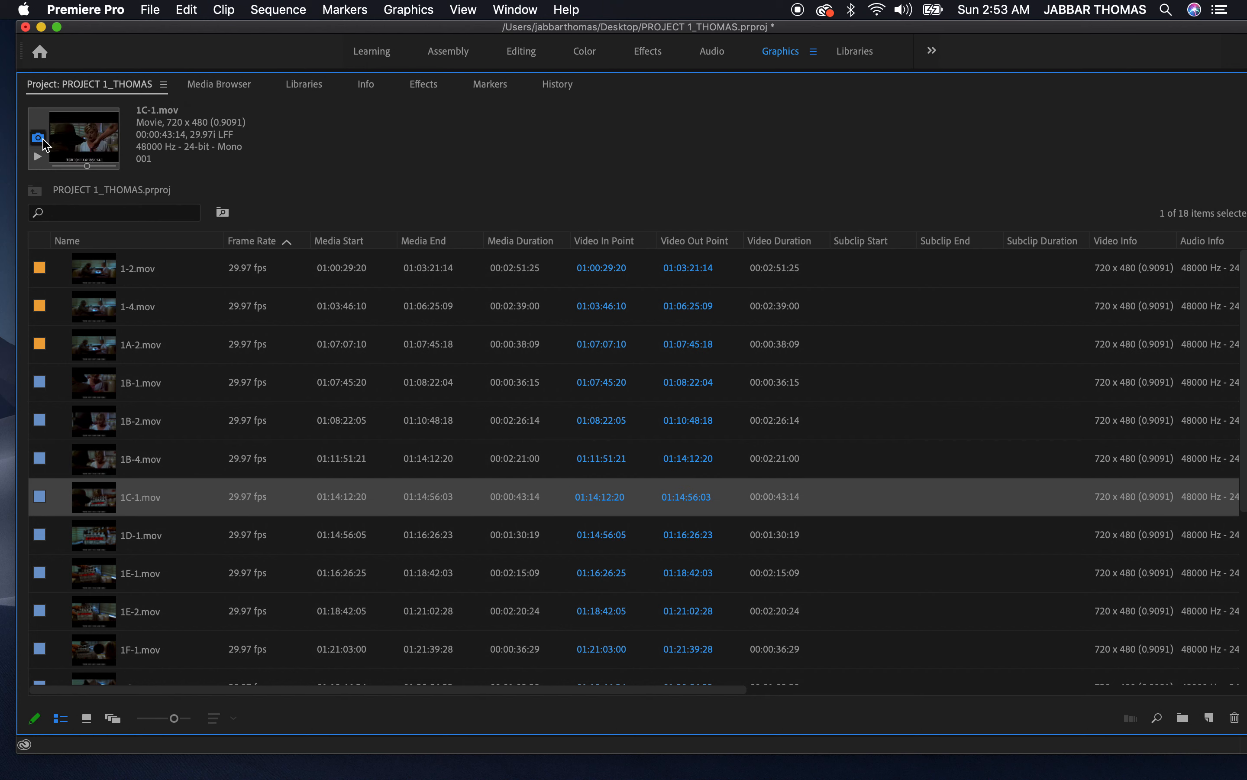
Assign the Caribbean_OTS from ROTH to ANN label to clips 1B-1.mov, 1B-2.mov, 1B-4.mov and 1C-1.mov together
left_click(130, 534)
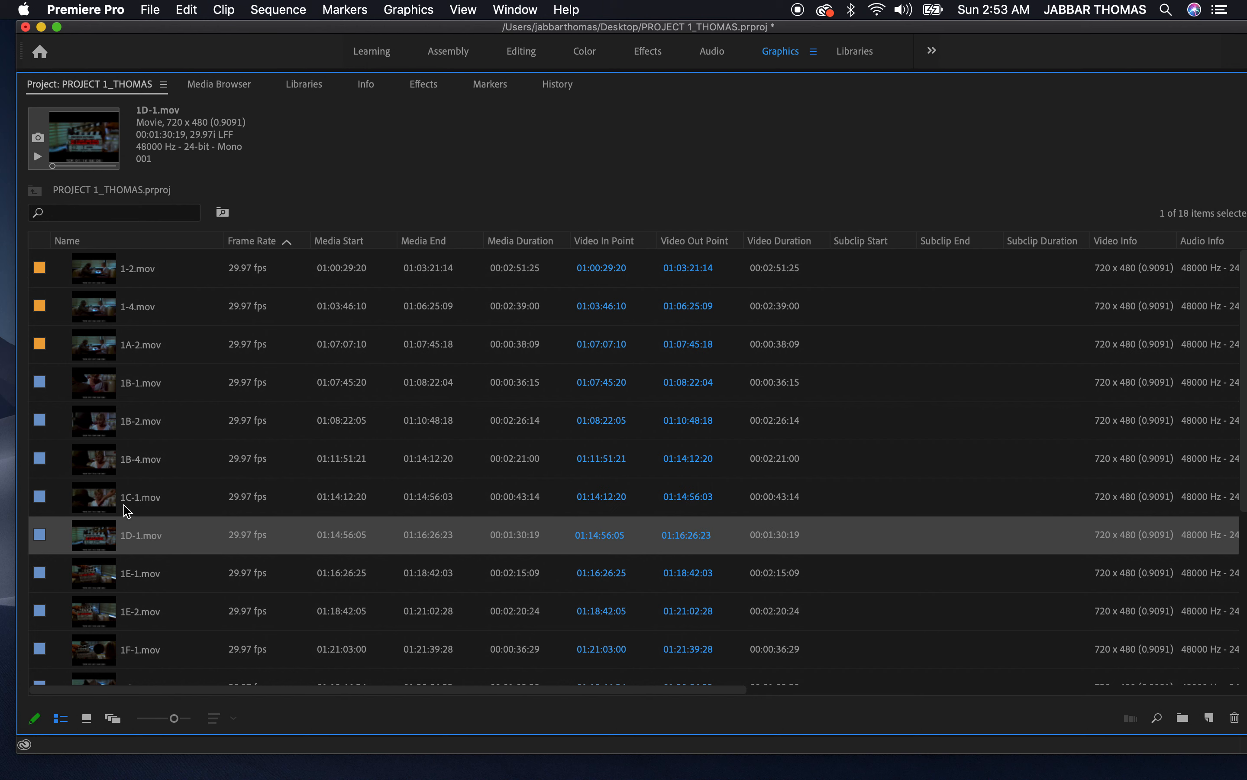
left_click(126, 503)
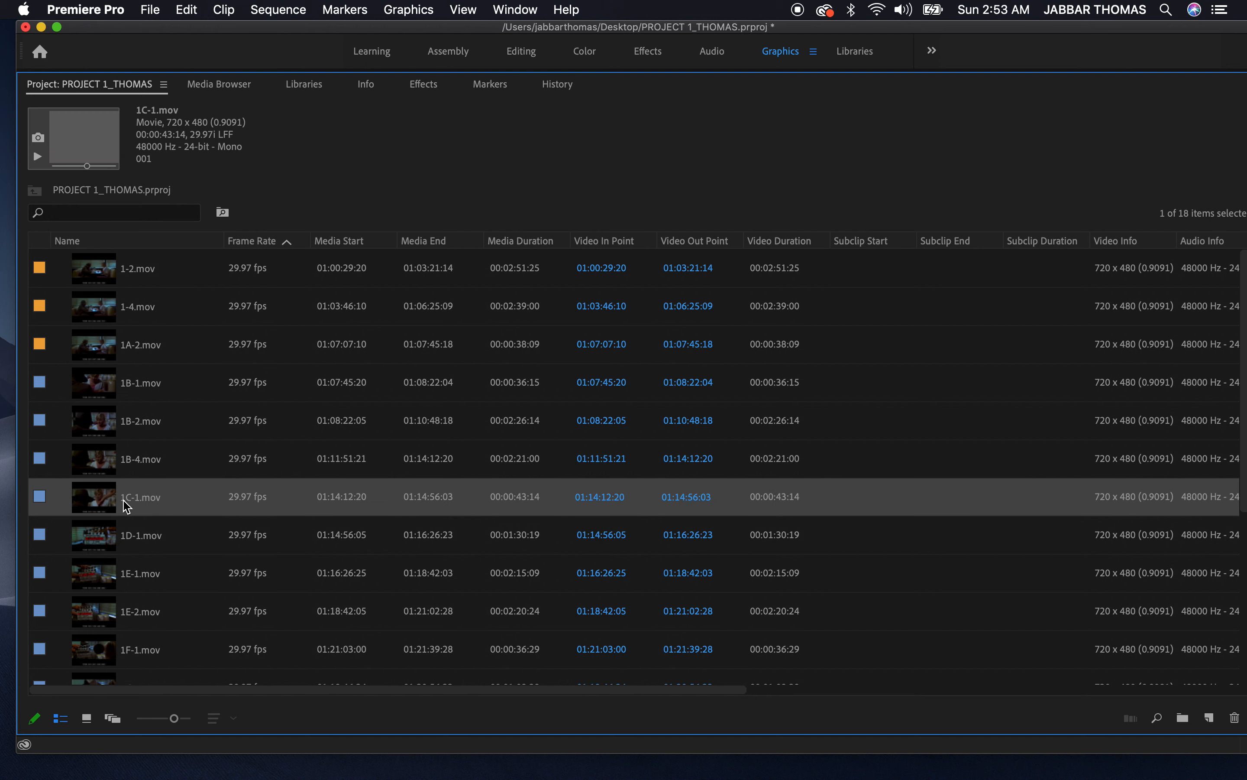
left_click(133, 385, "shift")
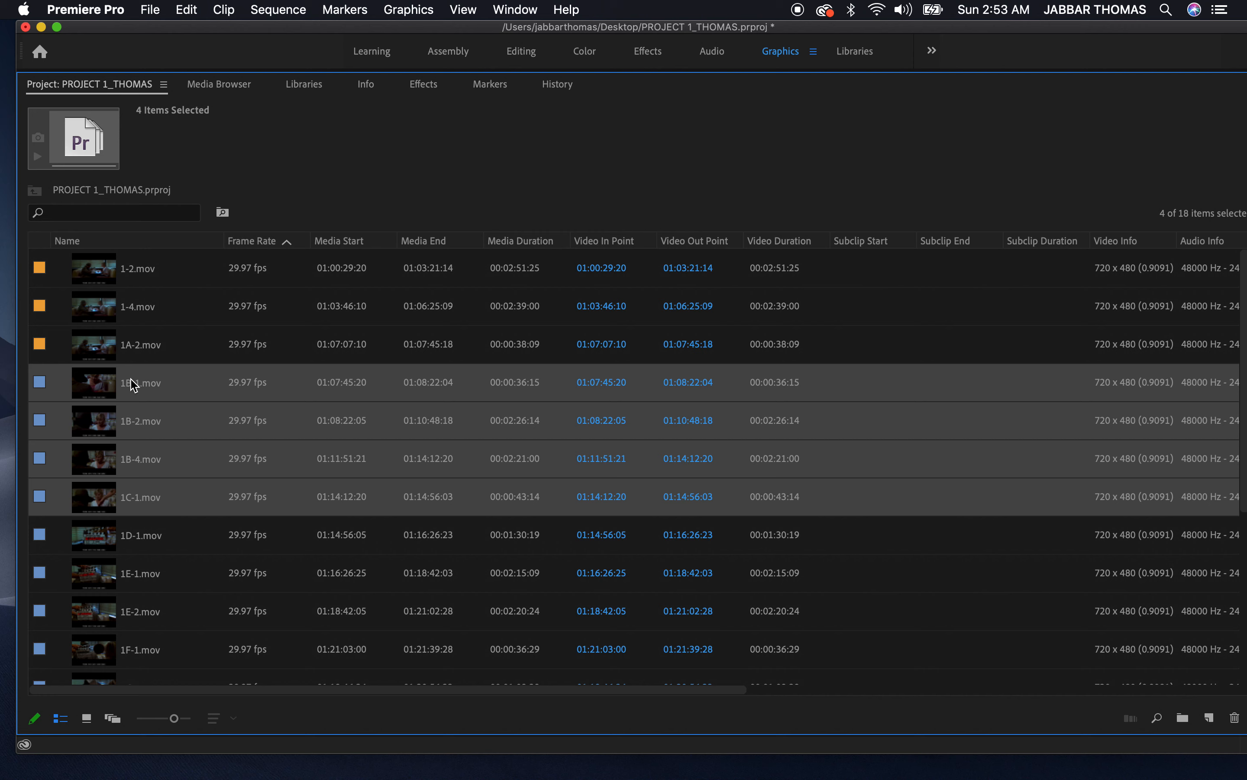
right_click(133, 384)
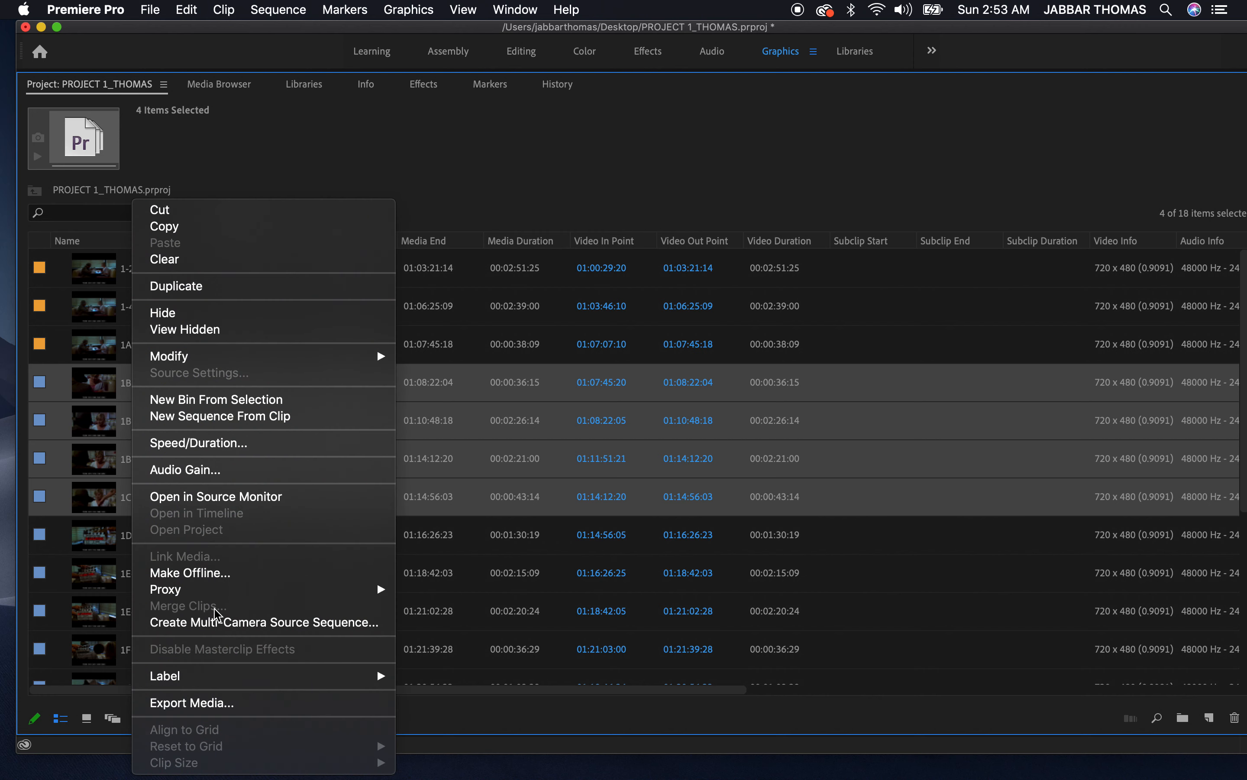
mouse_move(209, 680)
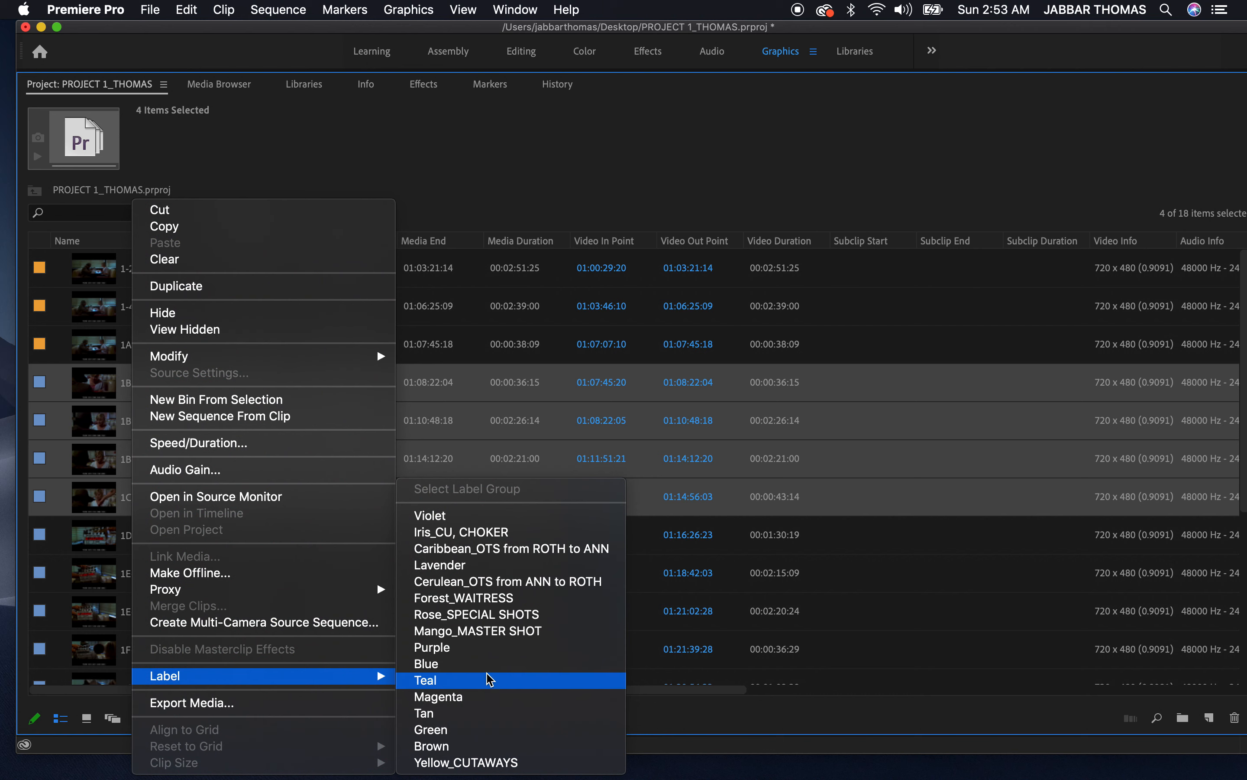
left_click(523, 550)
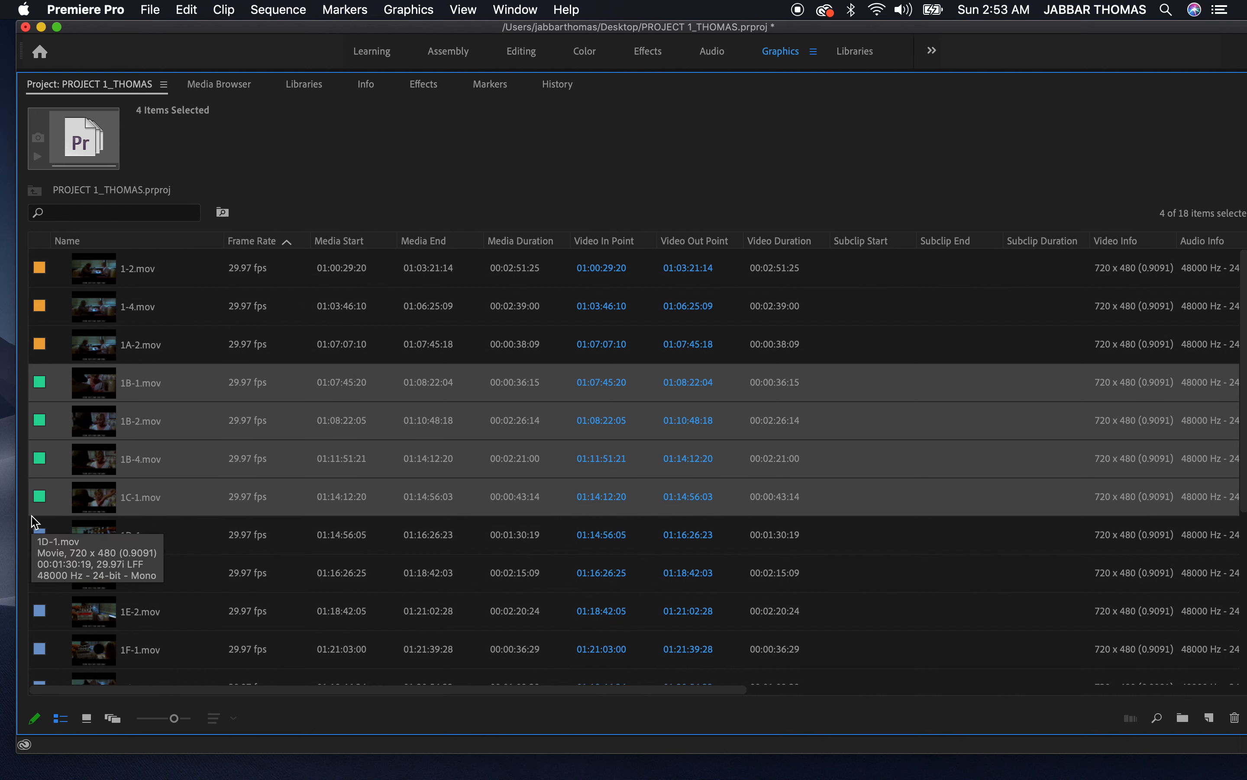
Set the poster frames of clips 1D-1.mov and 1E-1.mov to frames near the middle of each clip
left_click(142, 546)
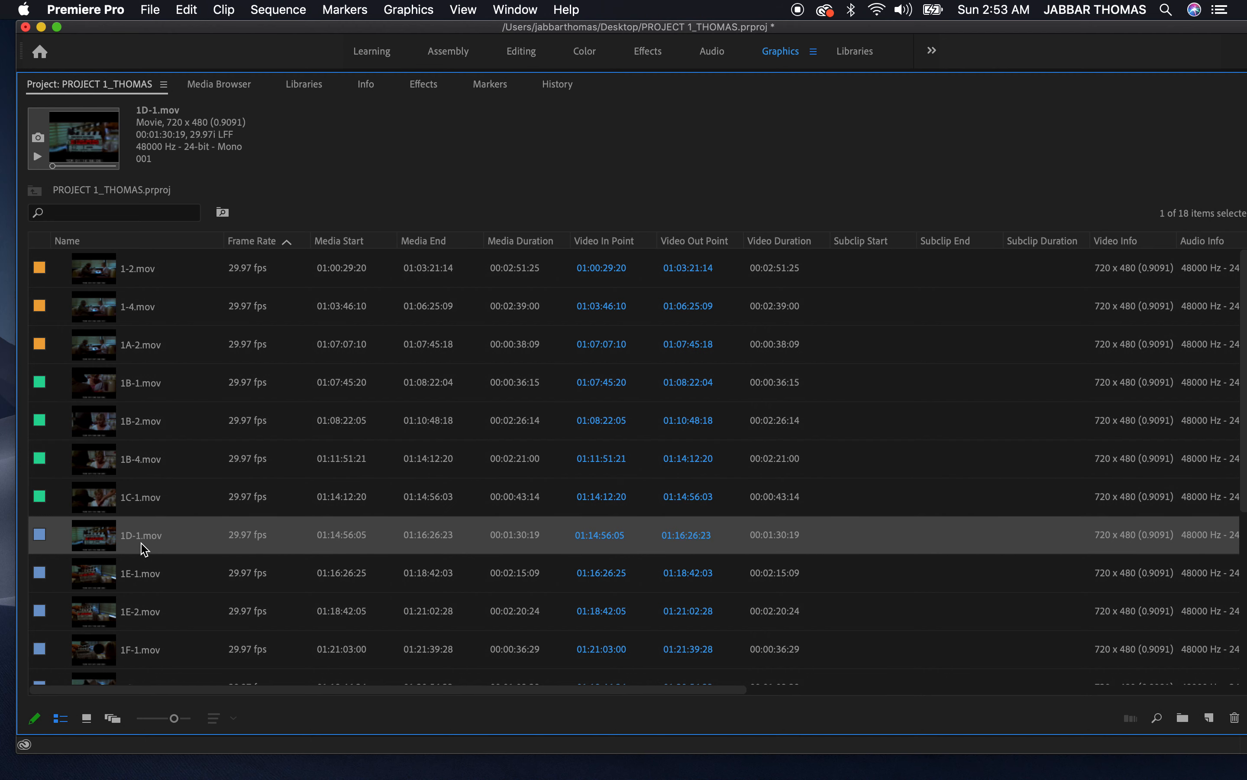
left_click(82, 167)
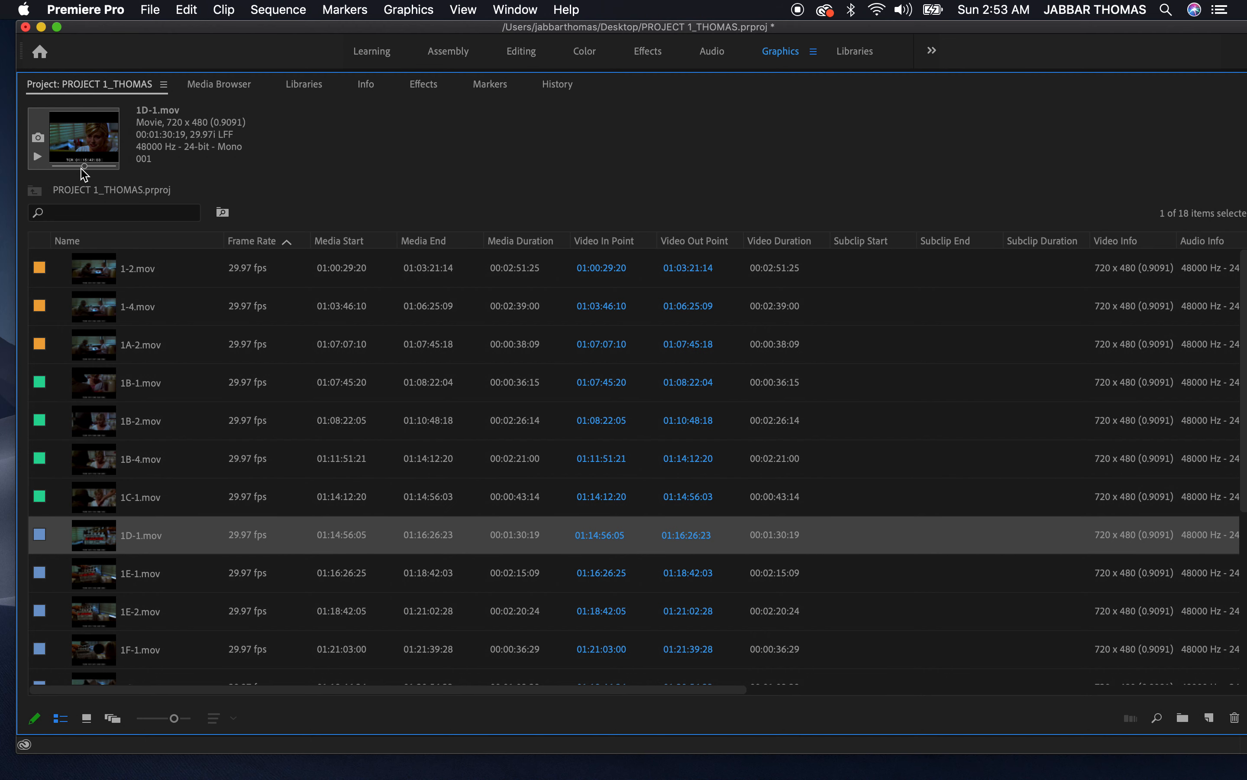
left_click(40, 138)
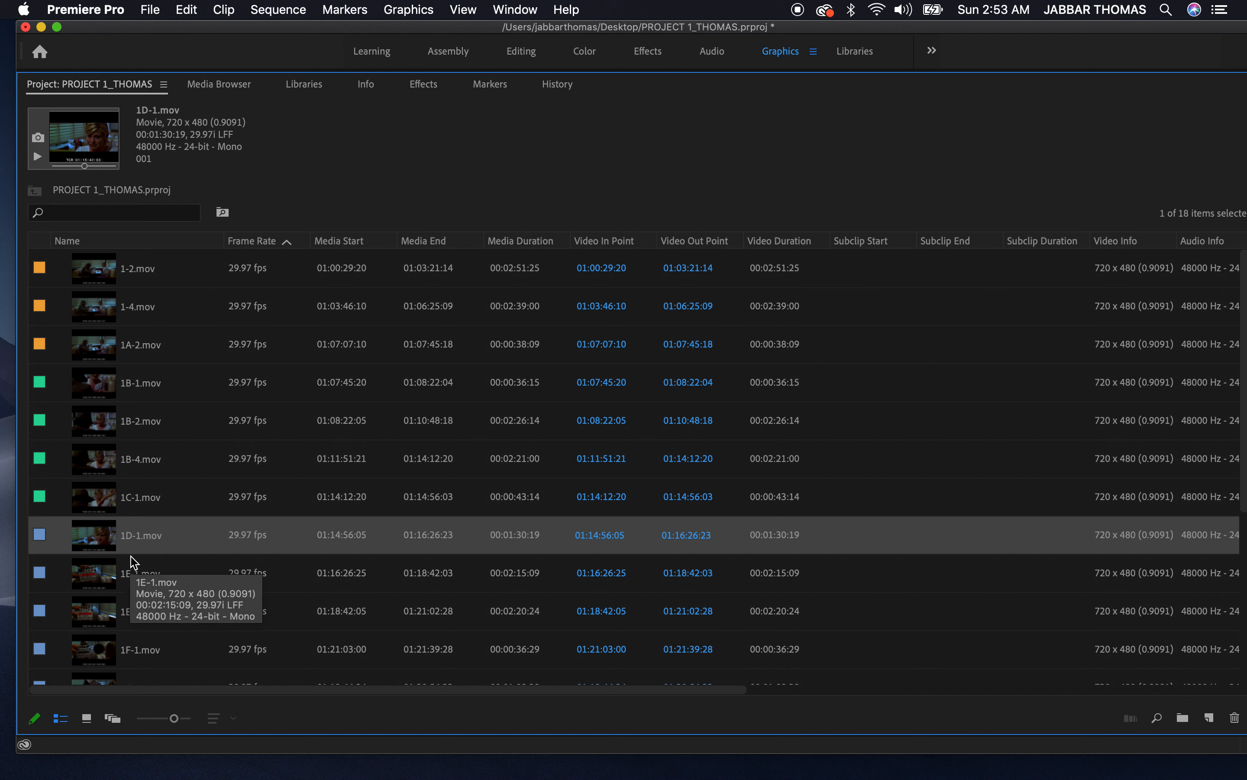
left_click(131, 581)
scroll(131, 581, "down", 4)
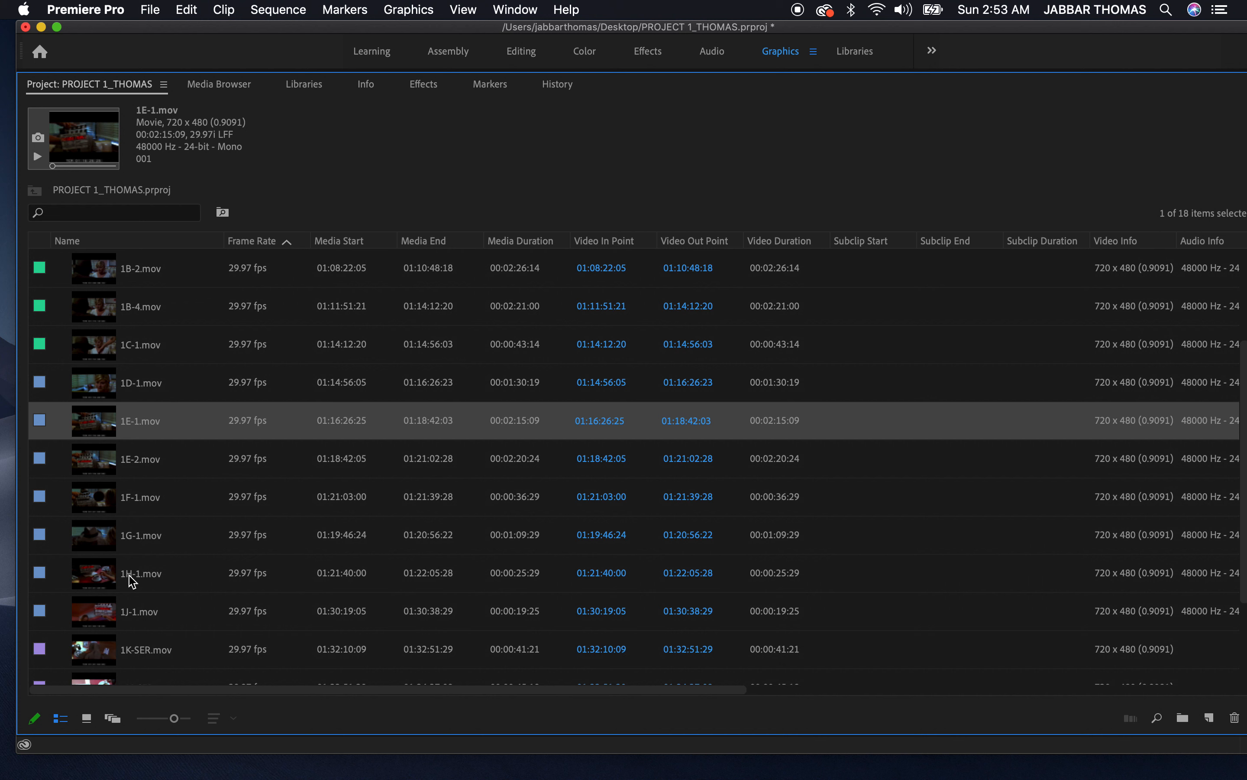
left_click(78, 166)
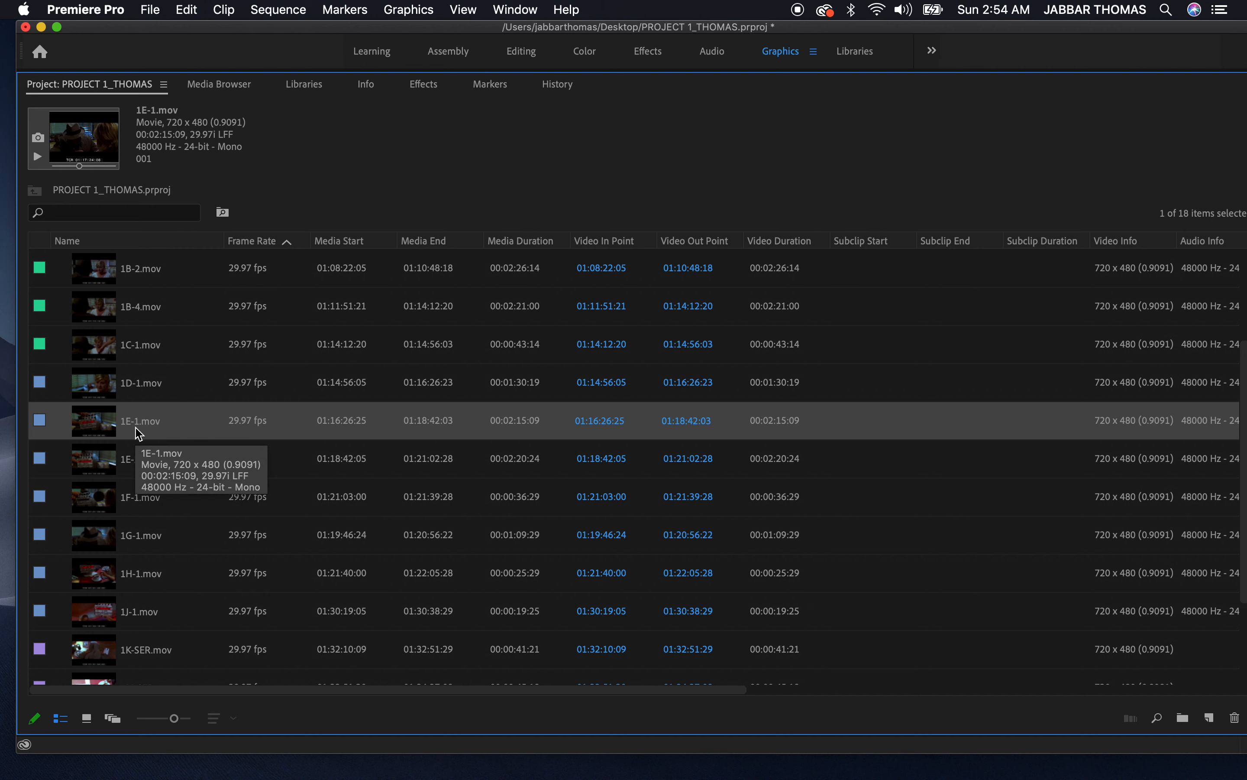
left_click(92, 165)
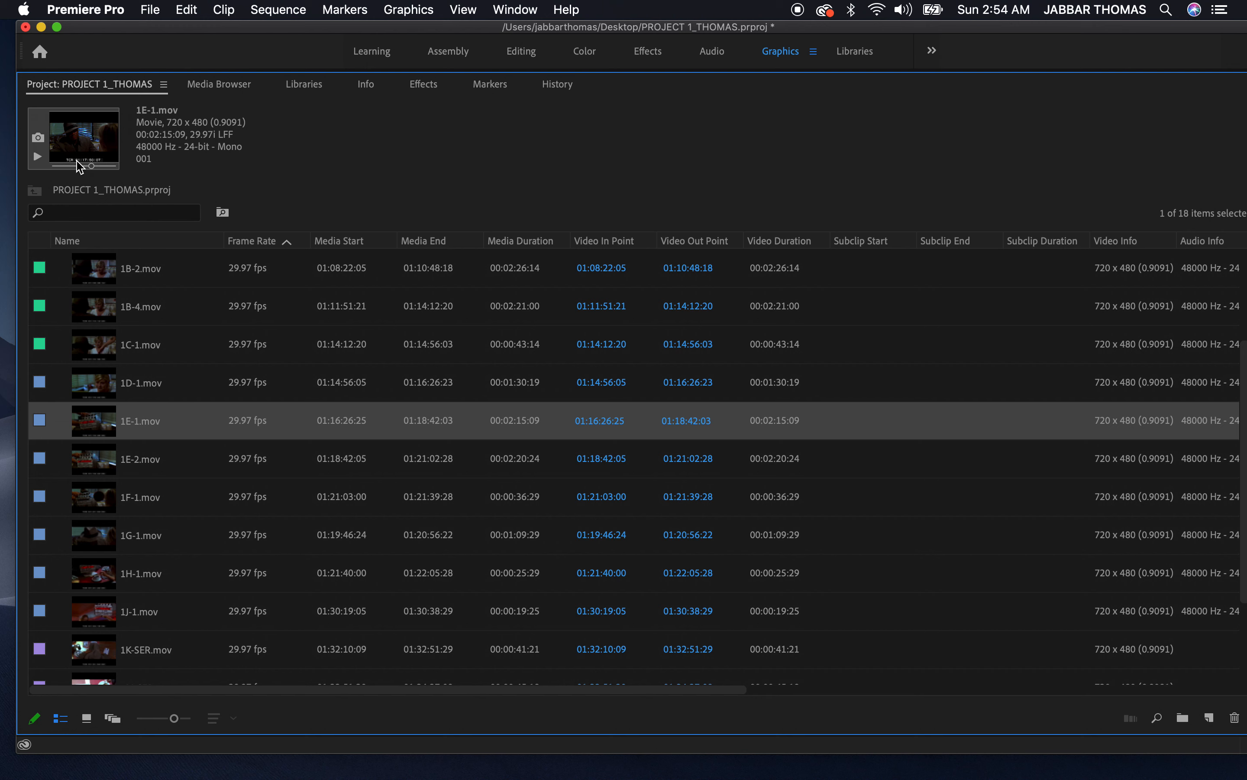
left_click(82, 166)
left_click(37, 137)
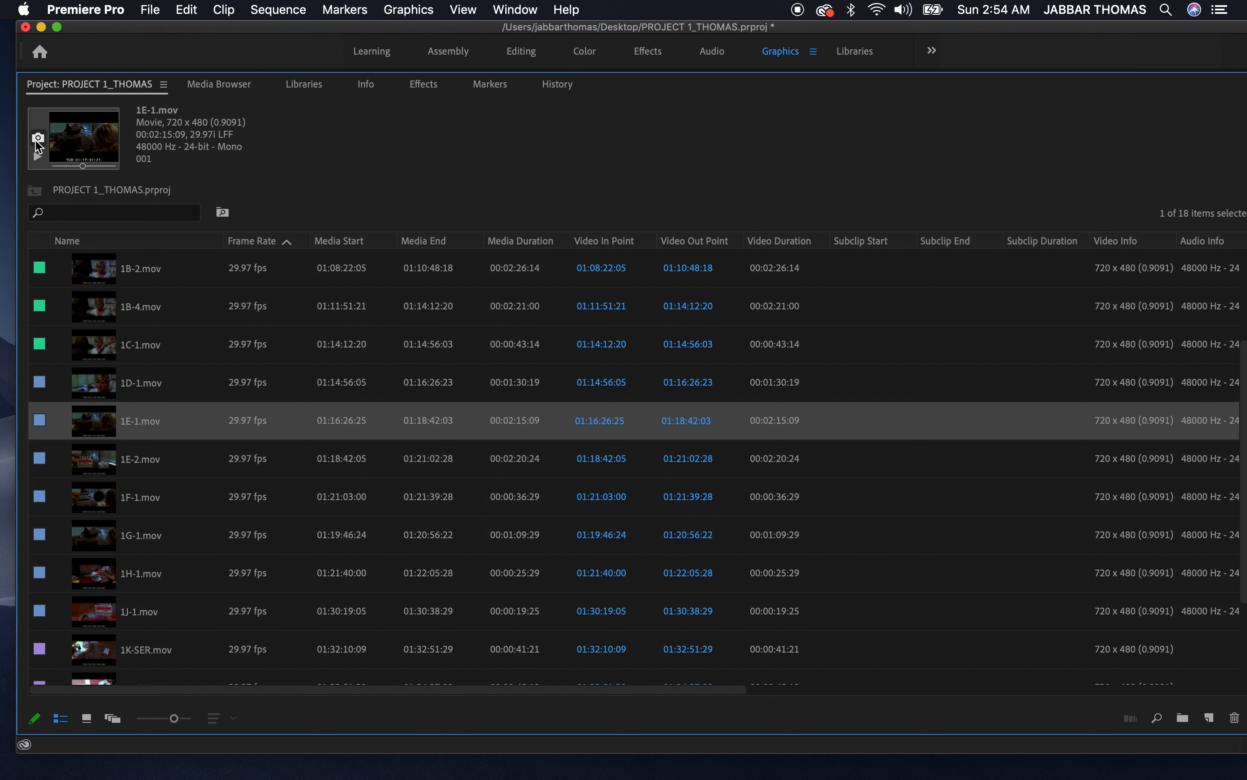
Set representative poster frames near the middle of clips 1E-2.mov, 1F-1.mov and 1G-1.mov
left_click(130, 281)
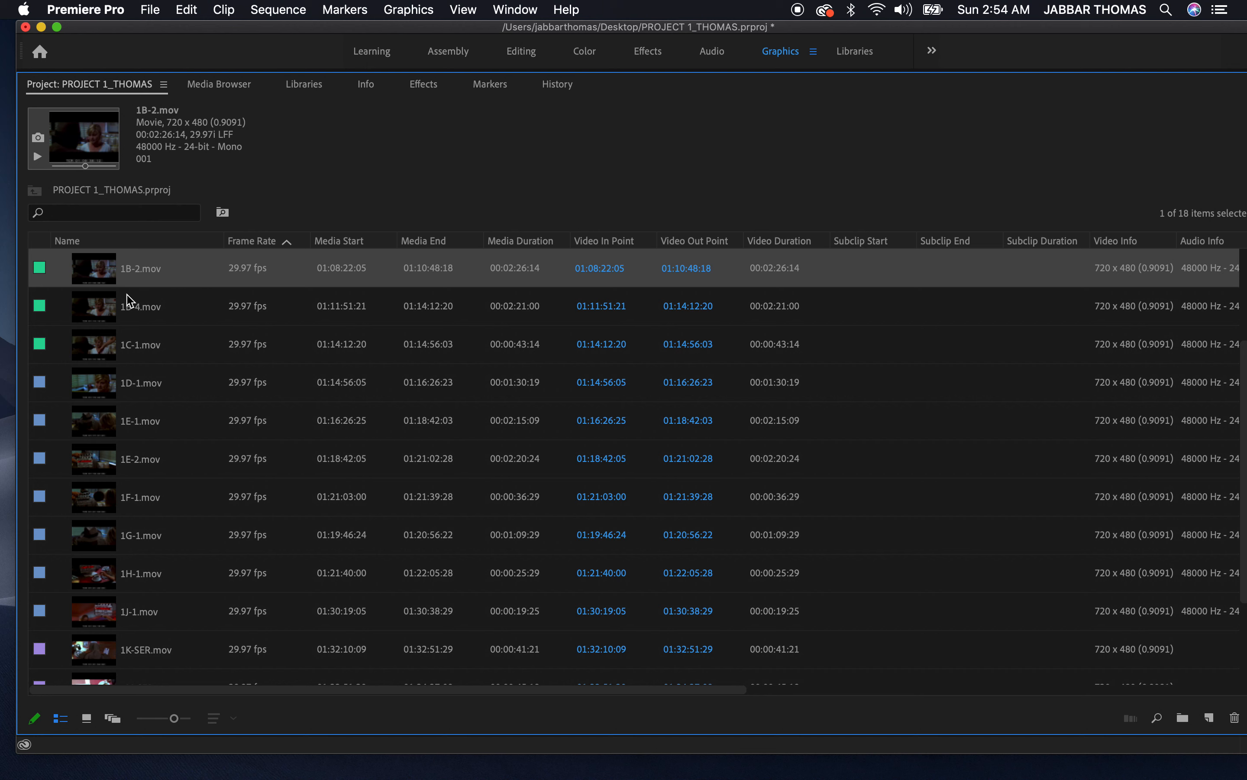
left_click(142, 431)
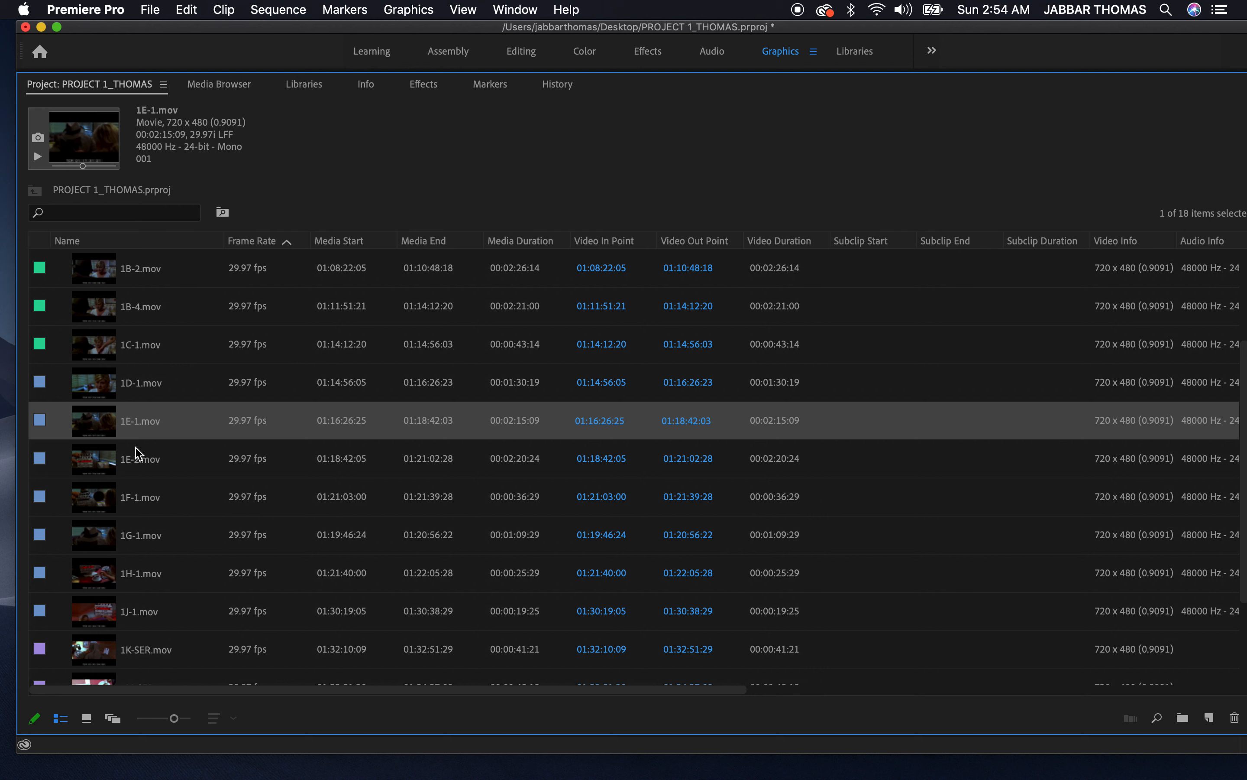
left_click(130, 475)
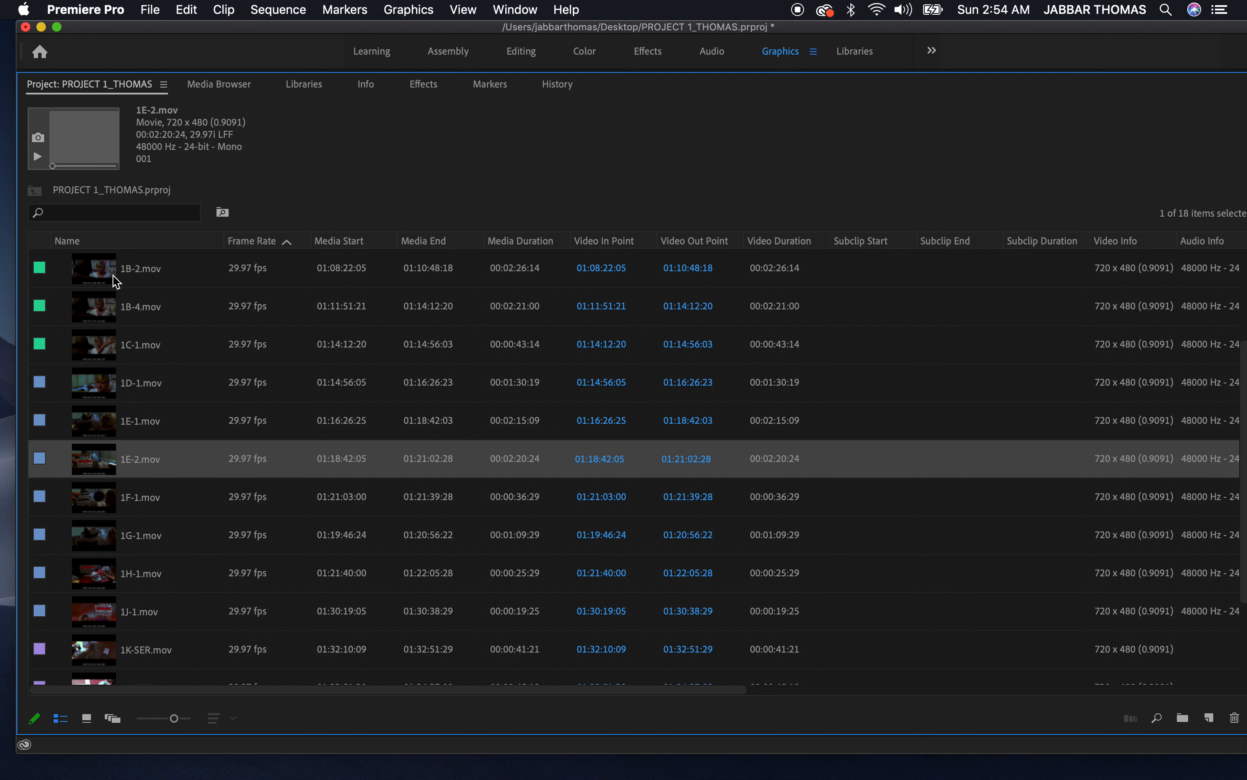
left_click(83, 166)
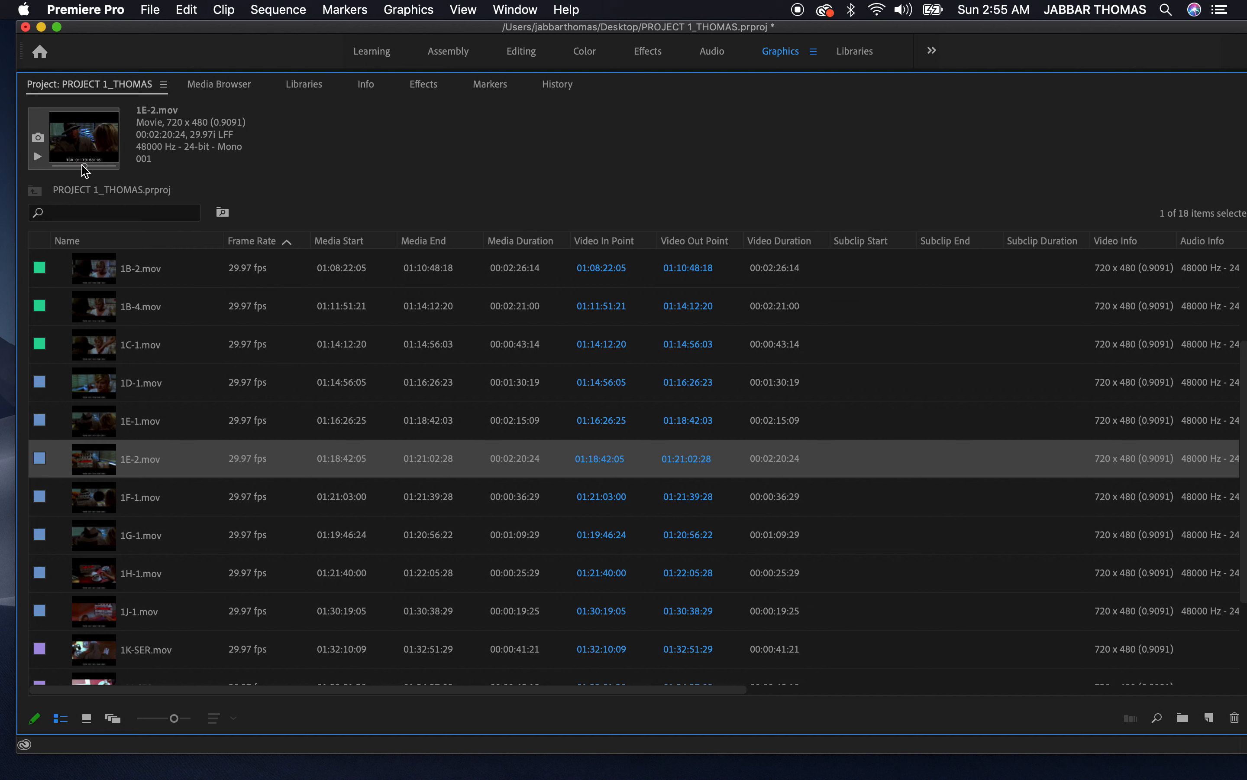
key("Down")
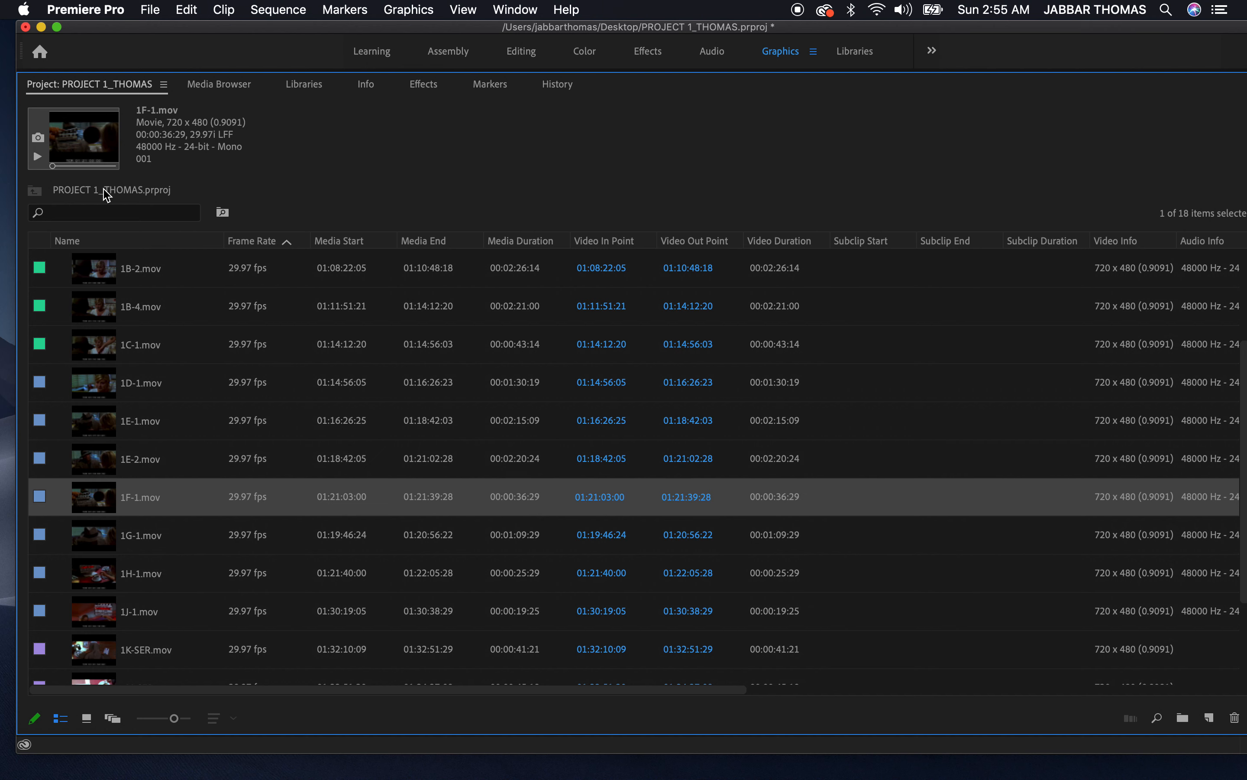
left_click(84, 166)
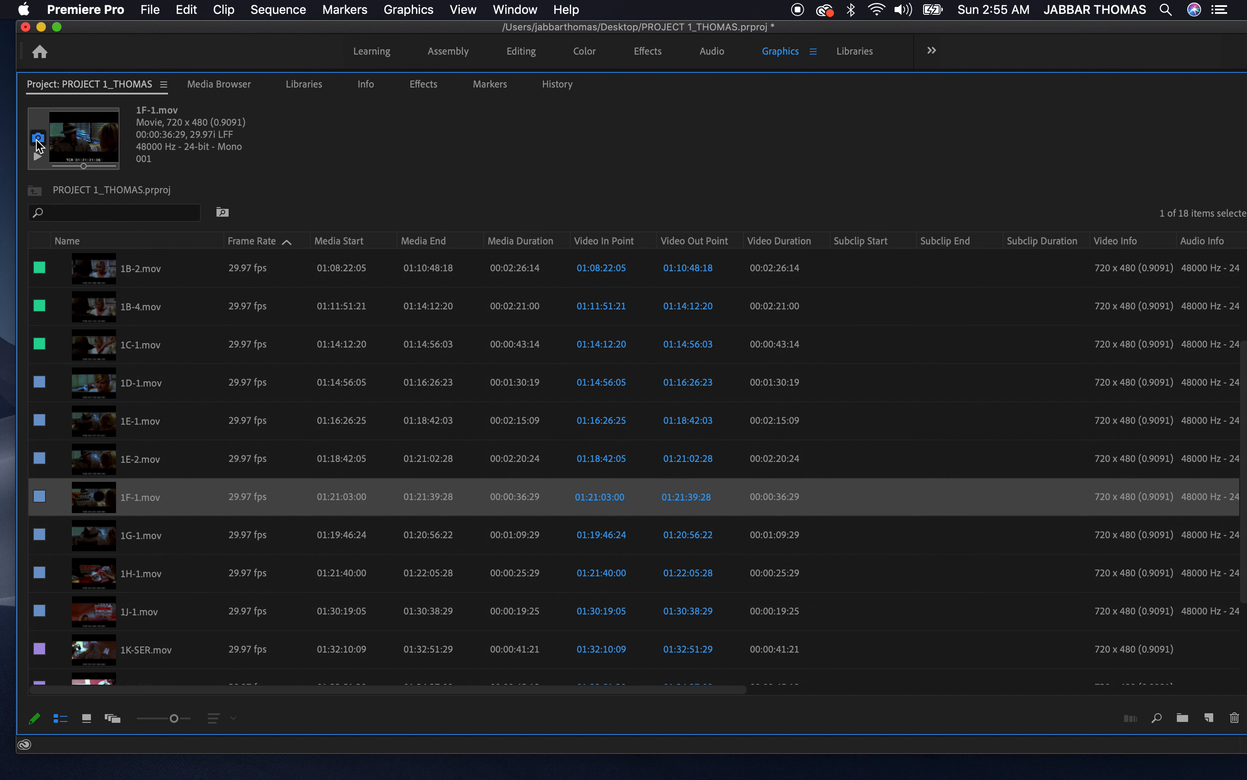
left_click(99, 545)
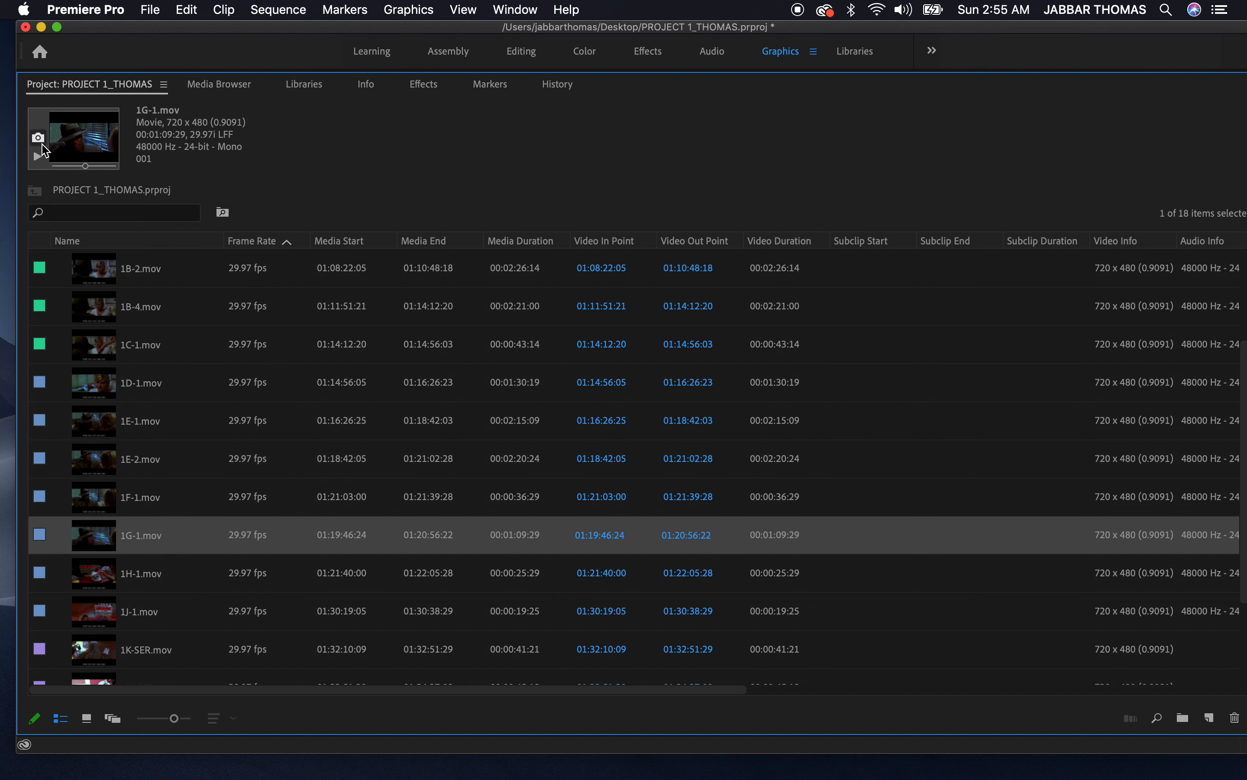
Compare the preview frames of clips 1F-1.mov and 1G-1.mov to judge their shot types
left_click(143, 510)
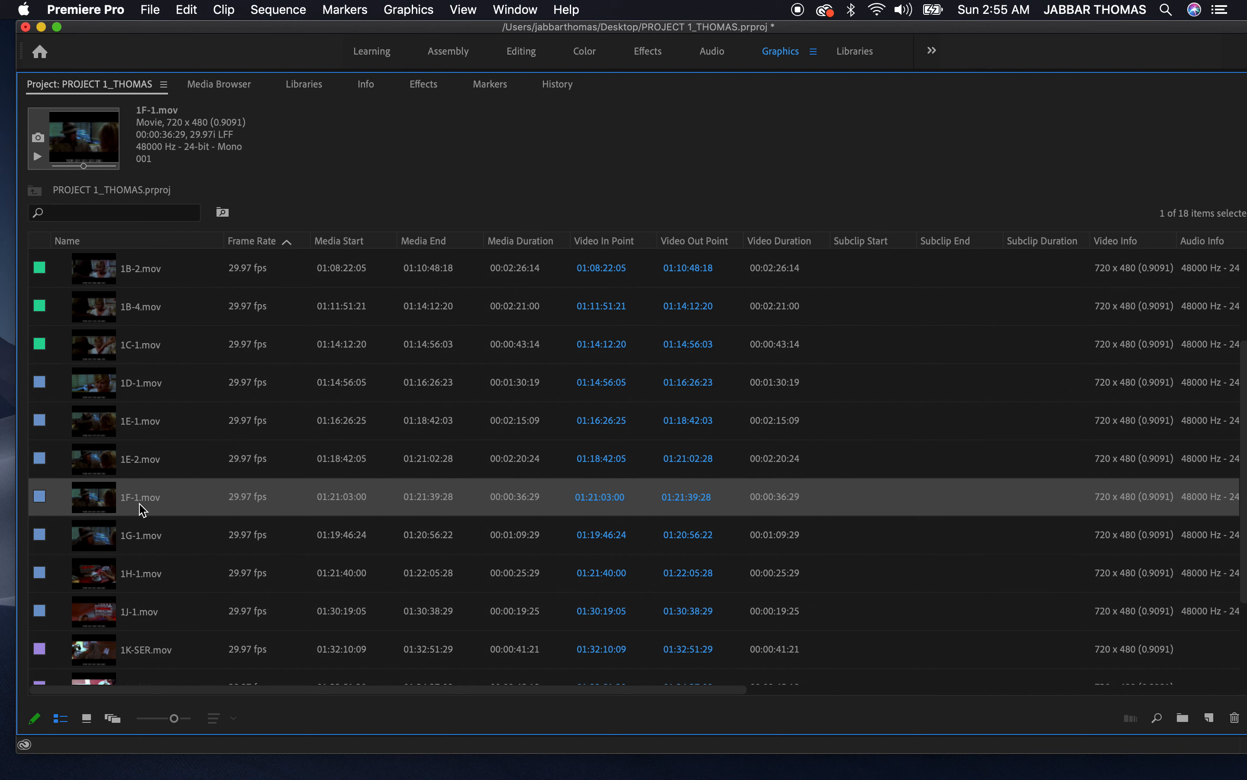
left_click(133, 539)
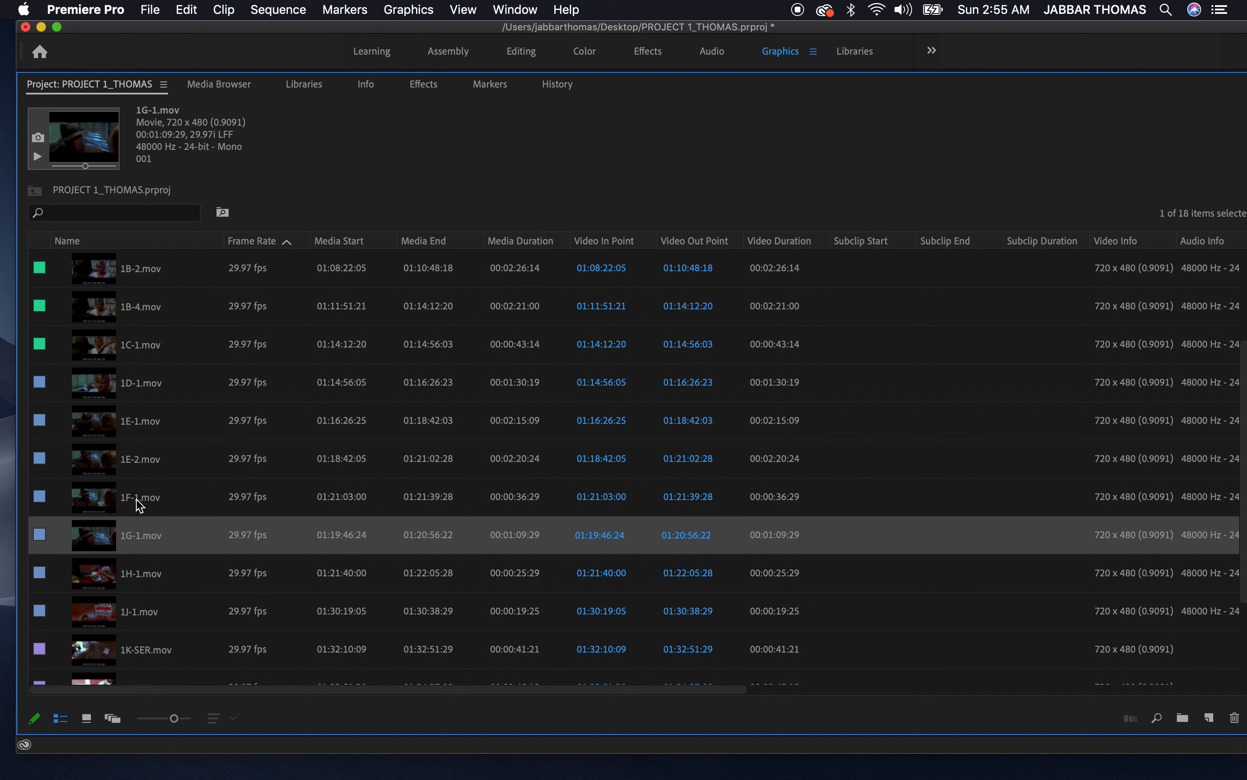
left_click(141, 505)
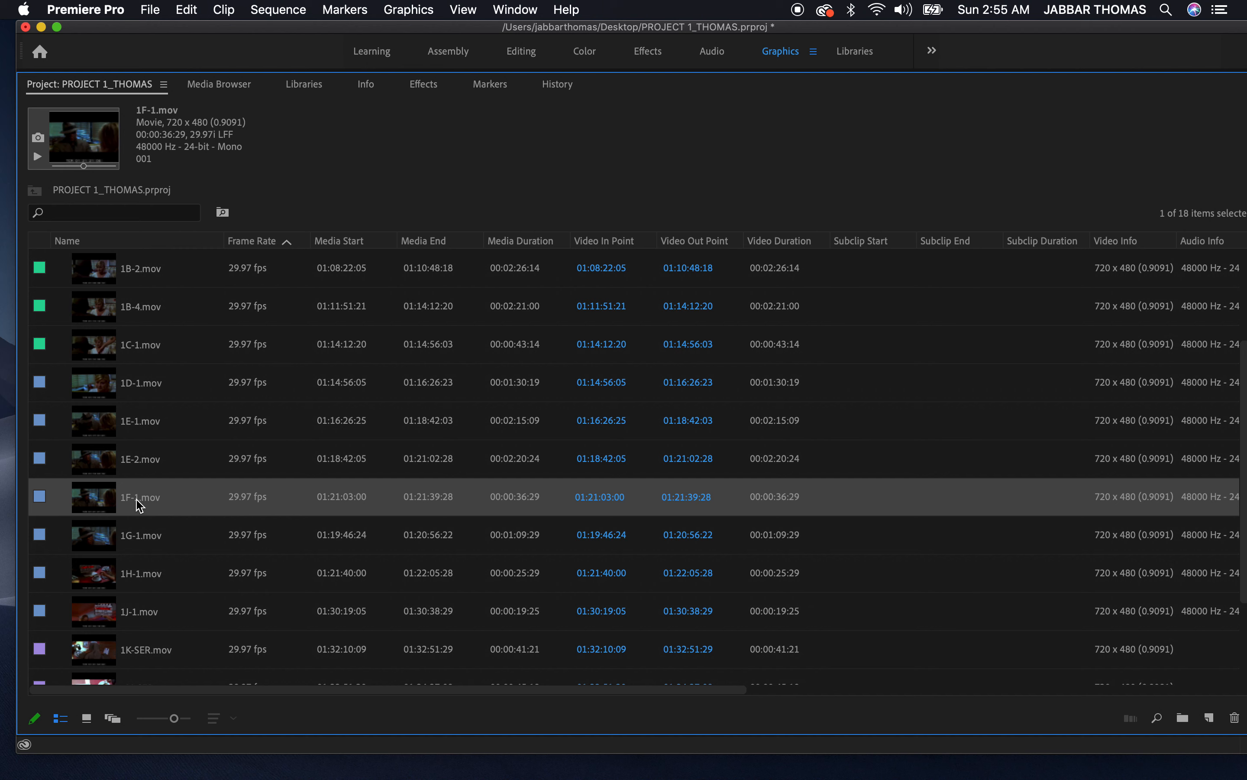
left_click(128, 537)
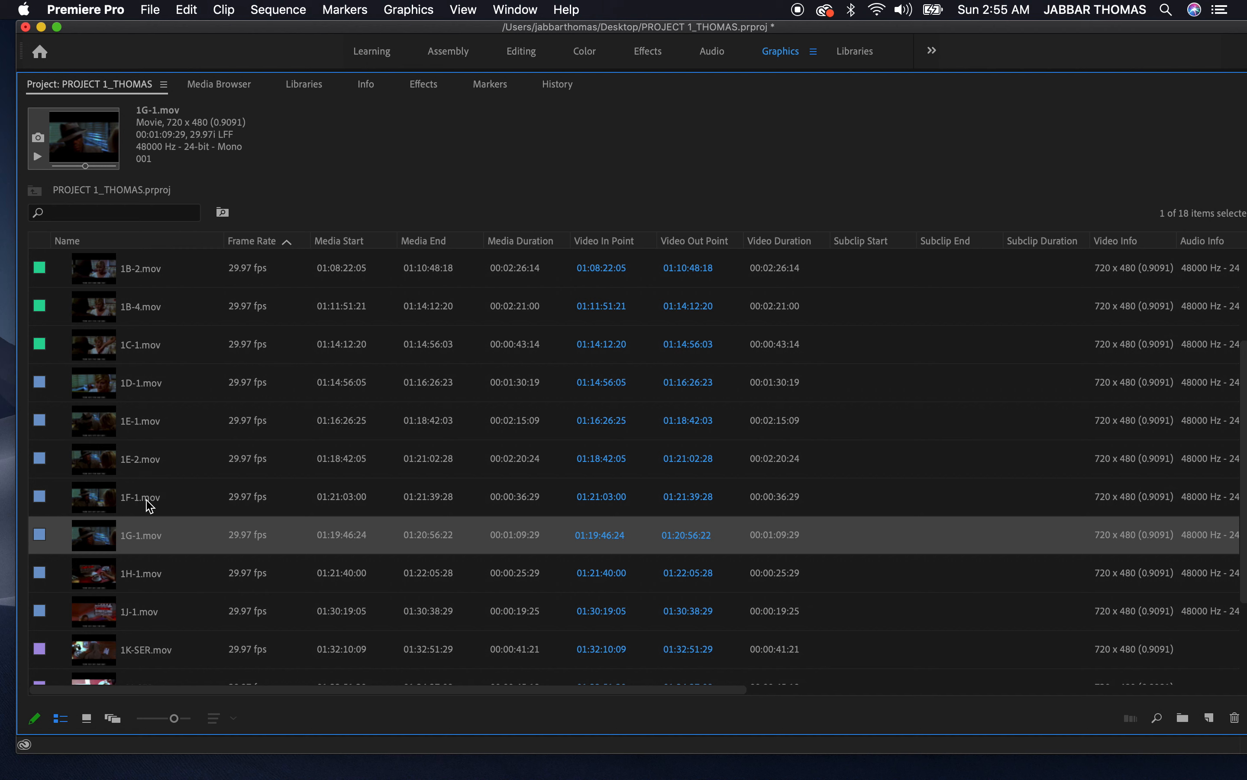
left_click(148, 505)
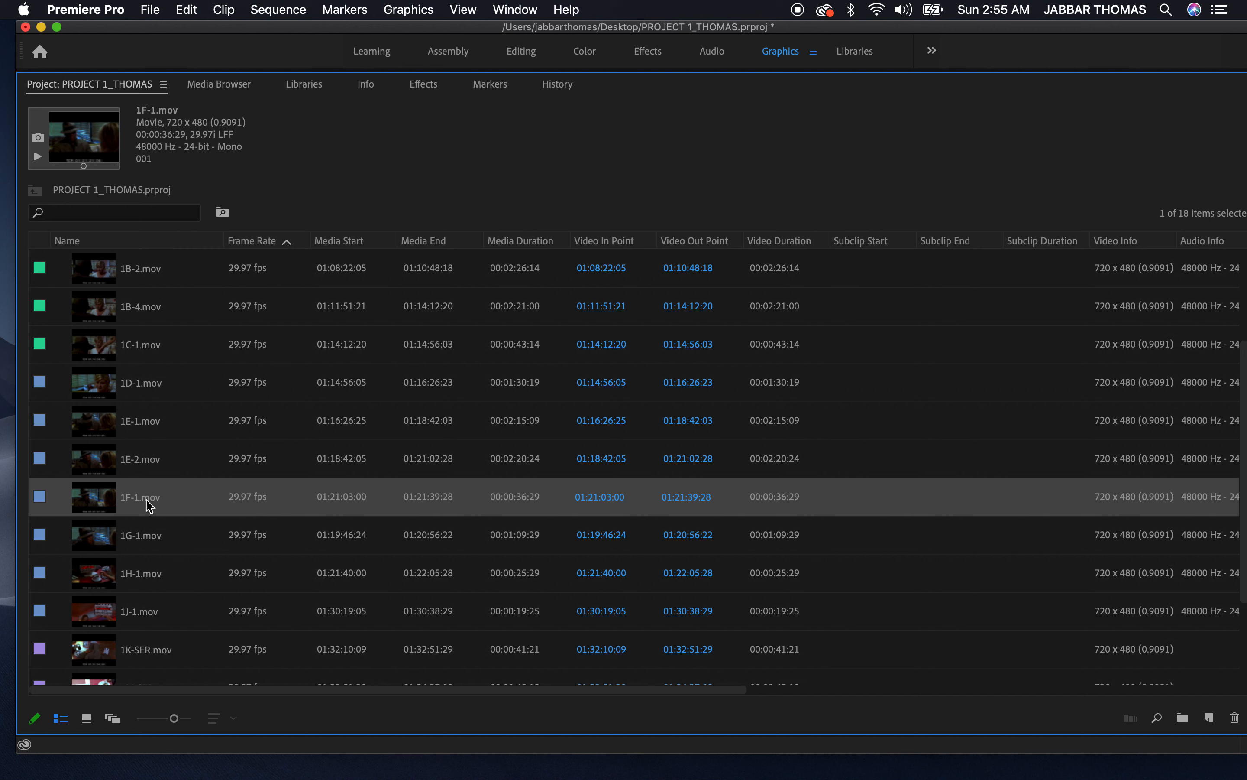
left_click(127, 536)
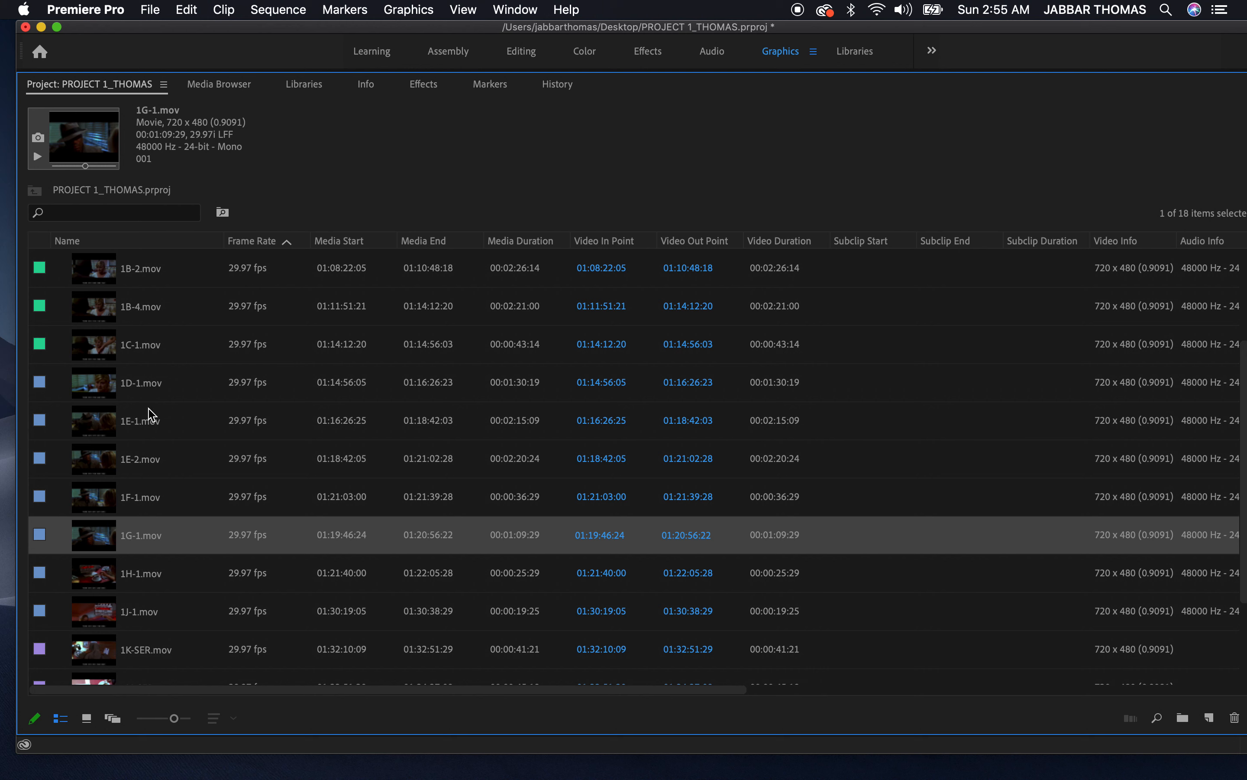
Set the poster frames of clips 1H-1.mov and 1J-1.mov to representative frames near the middle of each clip
left_click(137, 582)
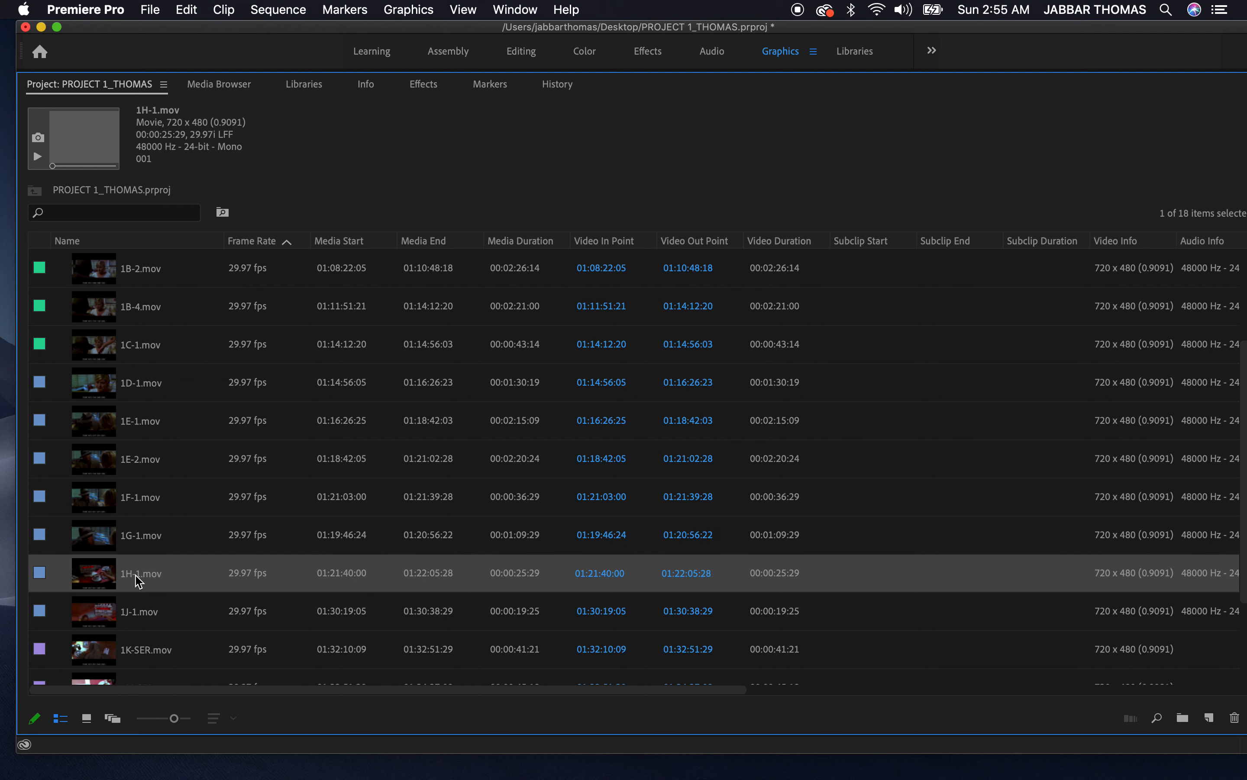
left_click(79, 165)
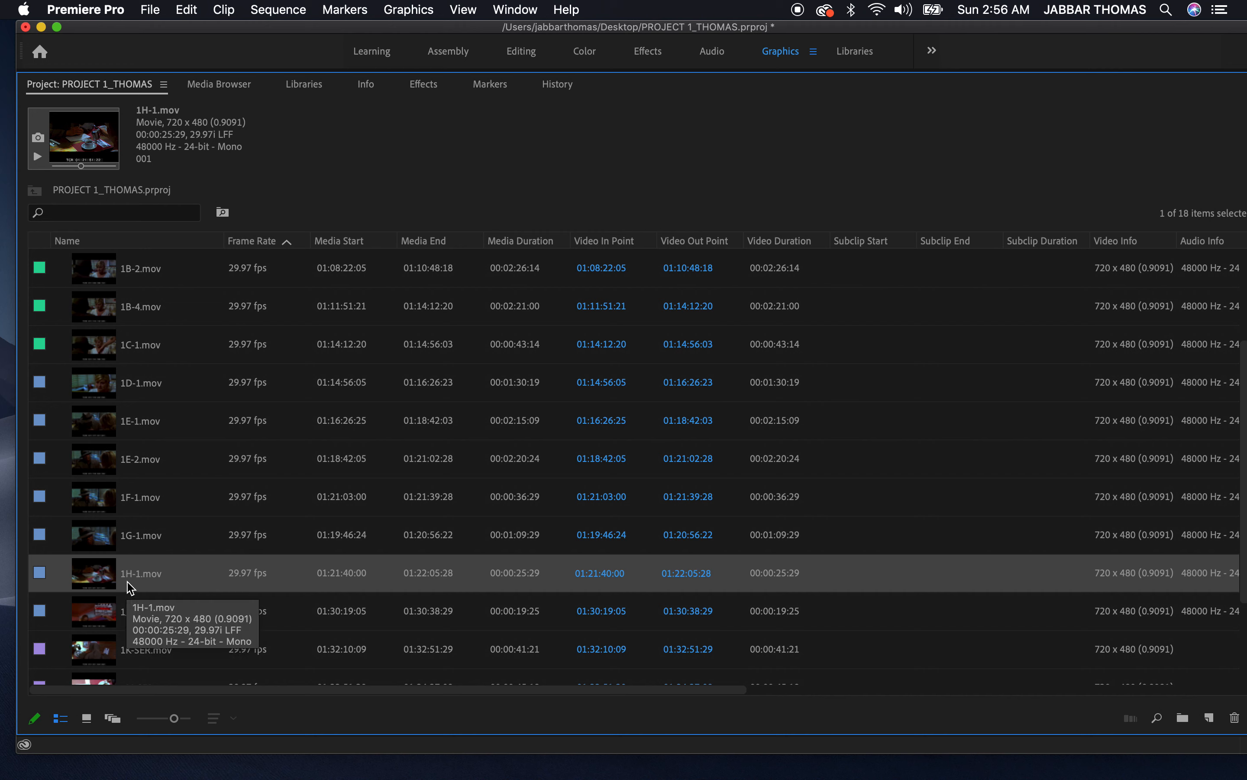
scroll(130, 586, "down", 3)
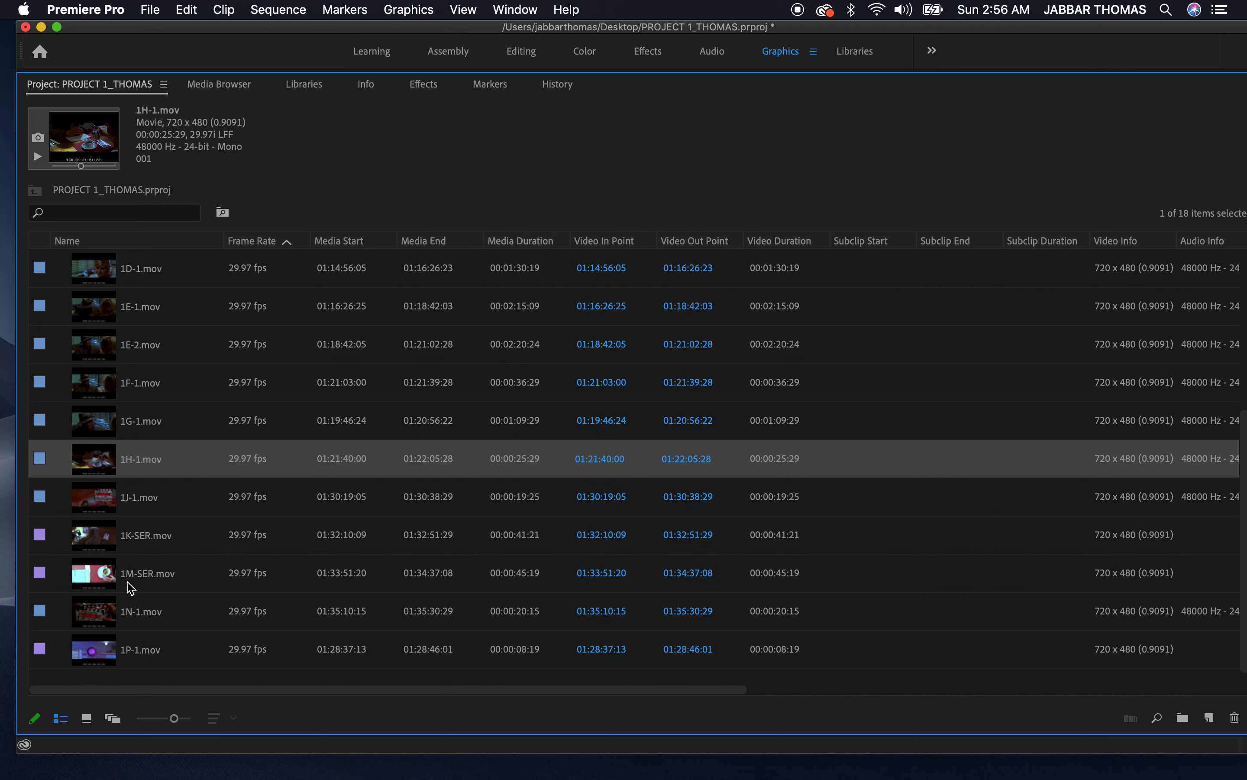
left_click(147, 498)
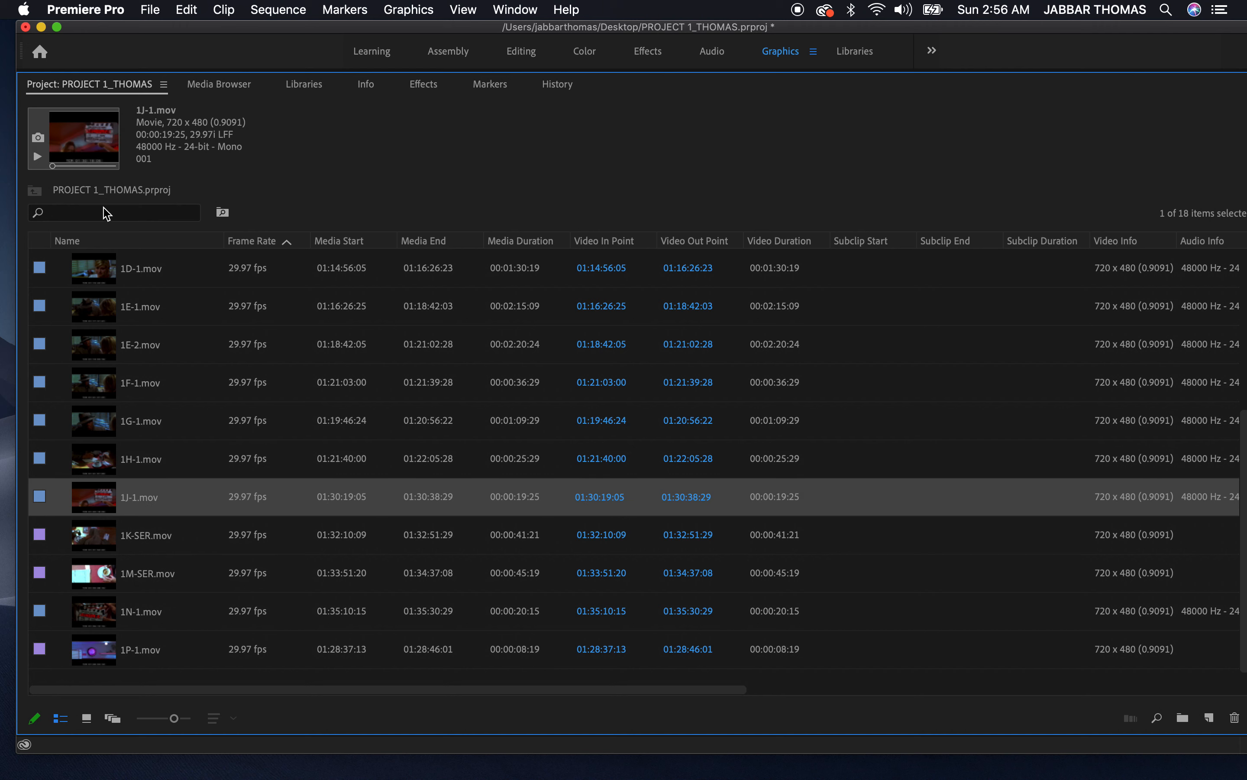
left_click(81, 165)
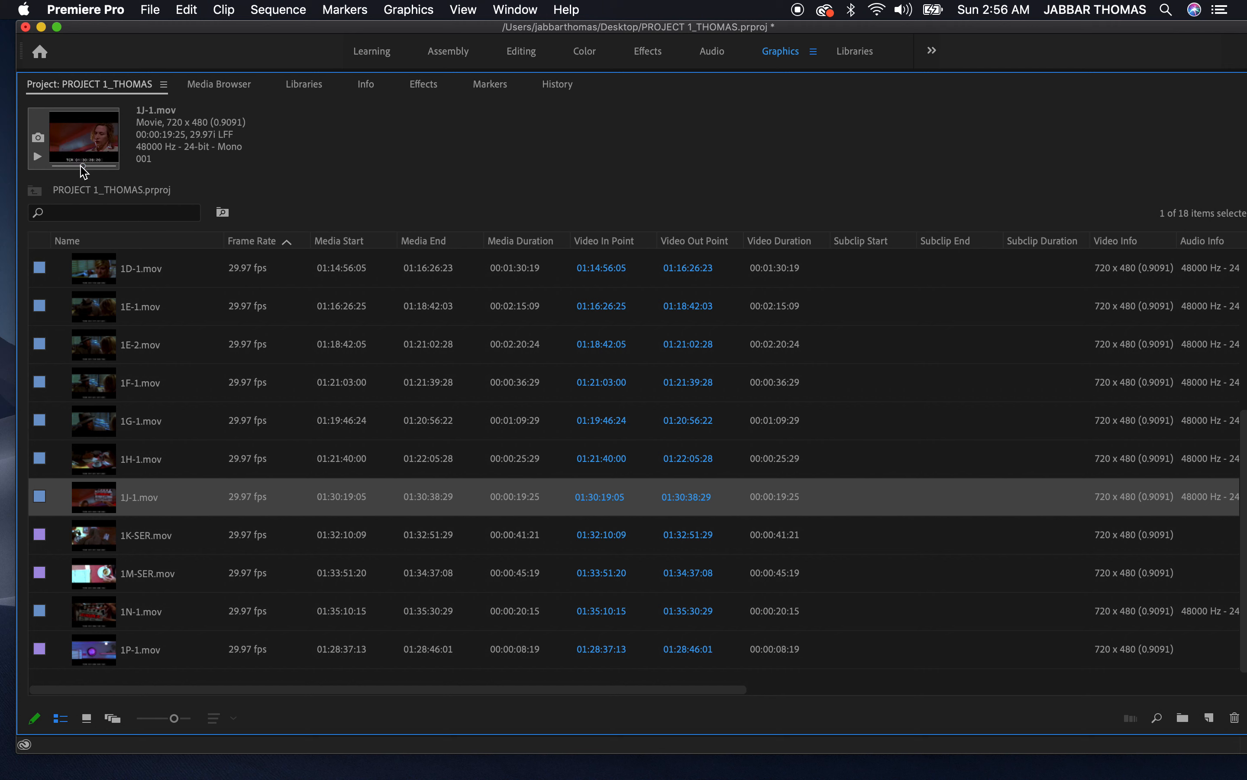
left_click(38, 137)
Set the poster frames of clips 1K-SER.mov and 1M-SER.mov to frames slightly before each clip's middle, and compare the two
left_click(122, 543)
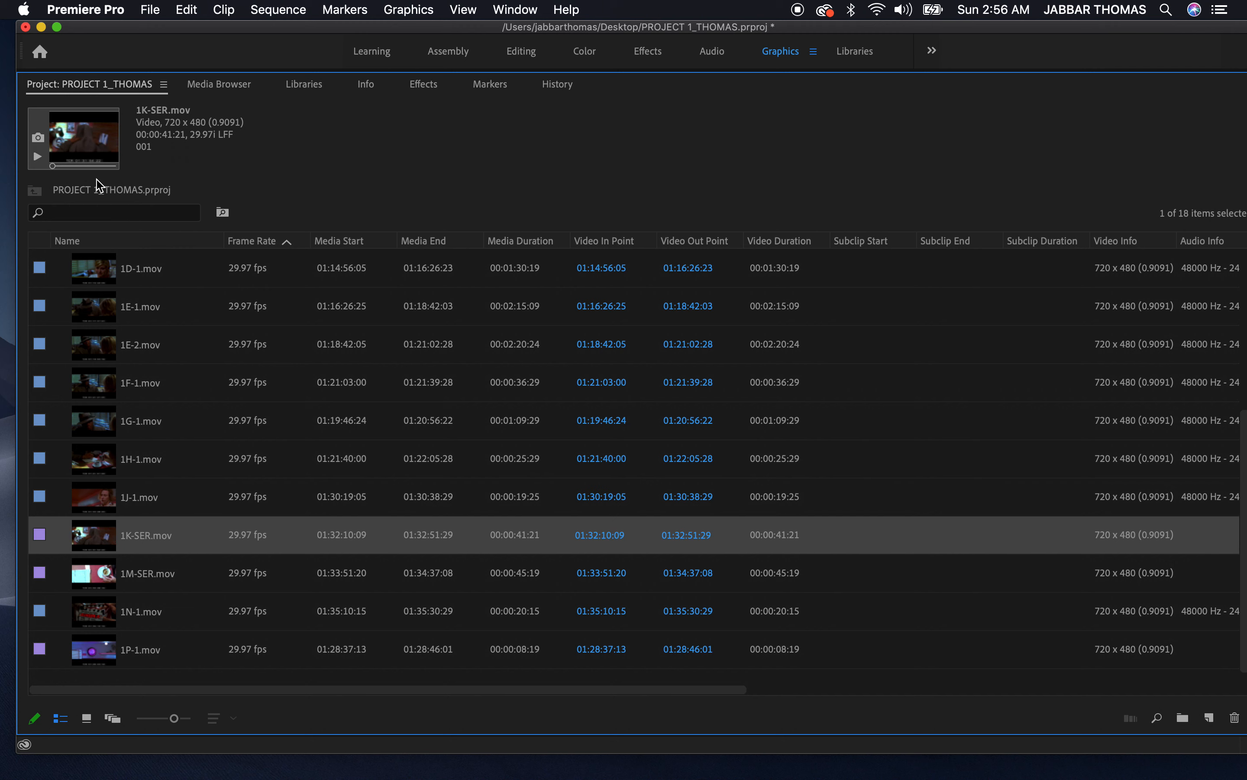
left_click(81, 166)
left_click_drag(82, 166, 72, 165)
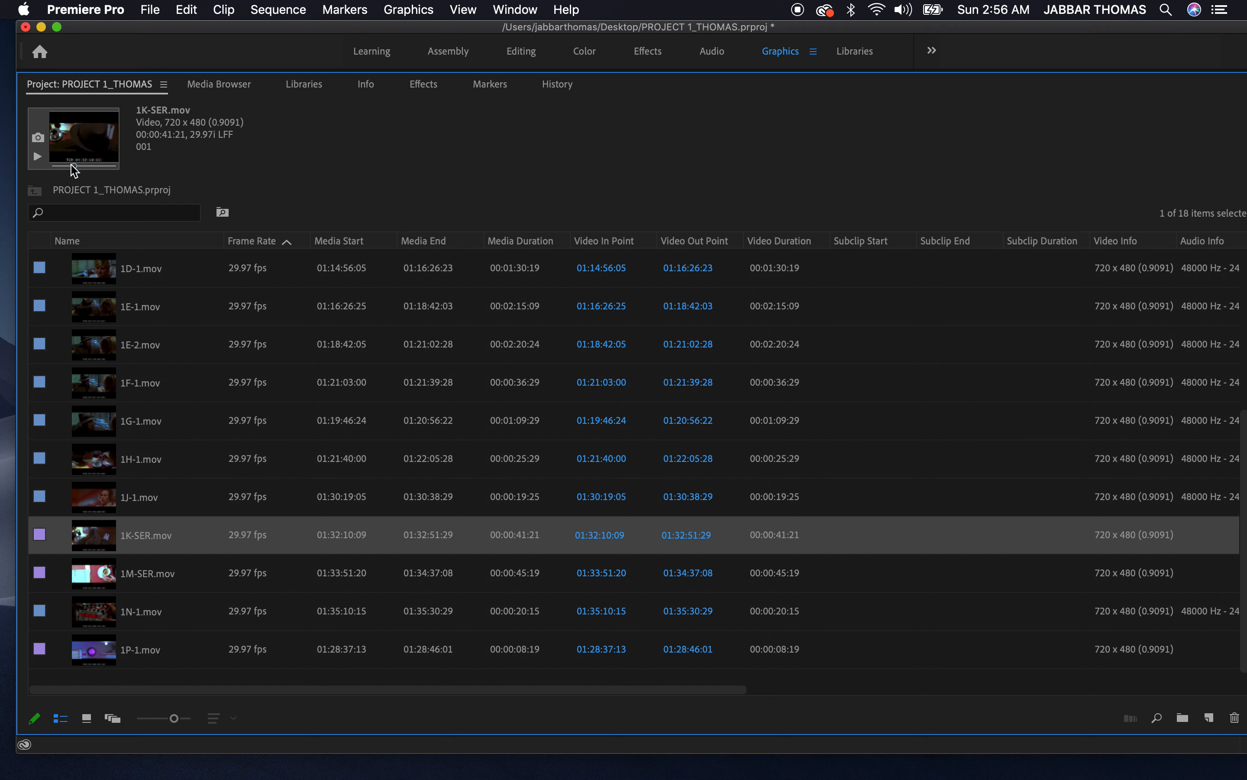
left_click(42, 140)
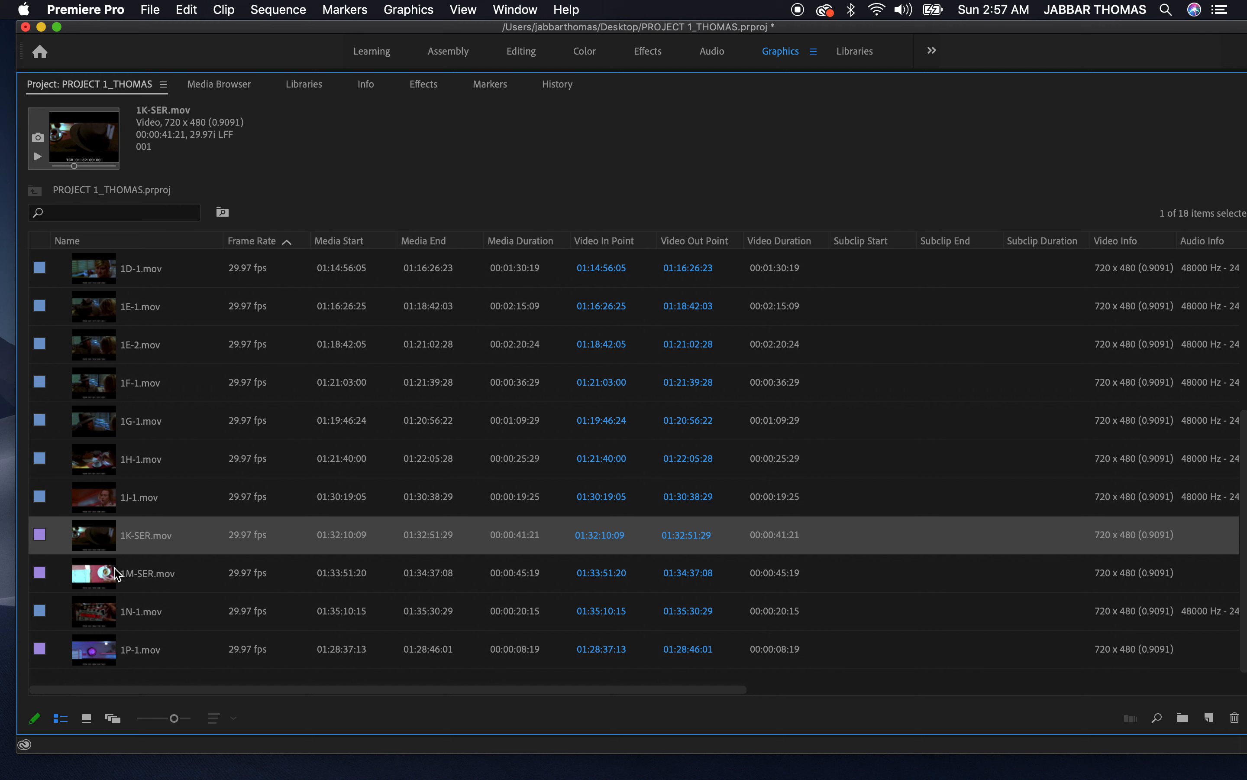
left_click(135, 584)
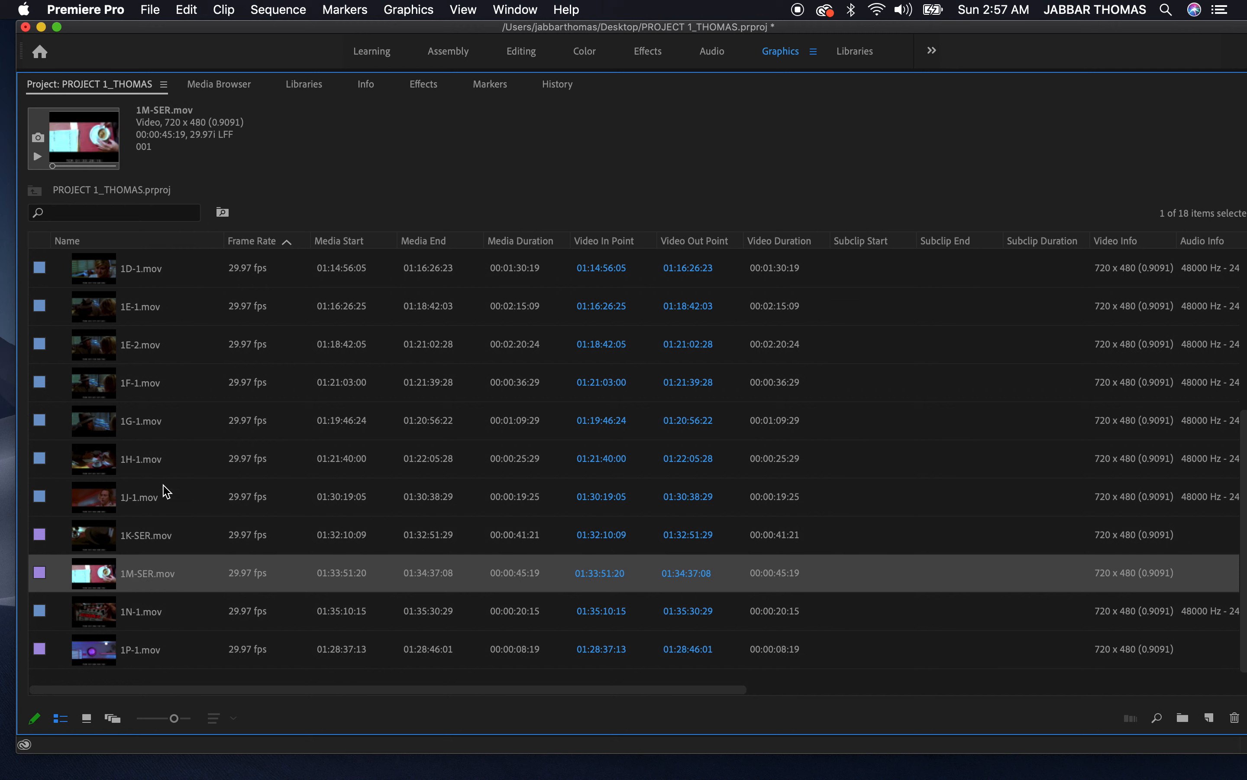
left_click(77, 166)
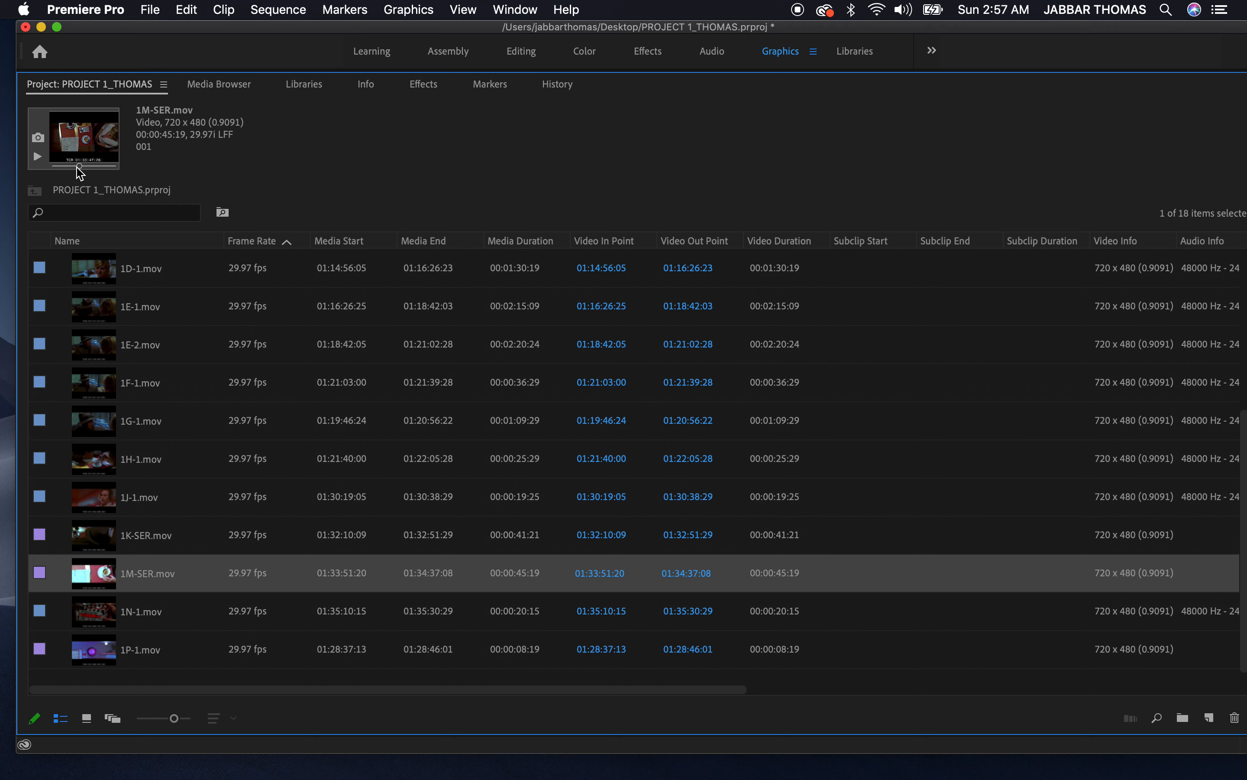
left_click_drag(76, 167, 75, 168)
left_click(36, 139)
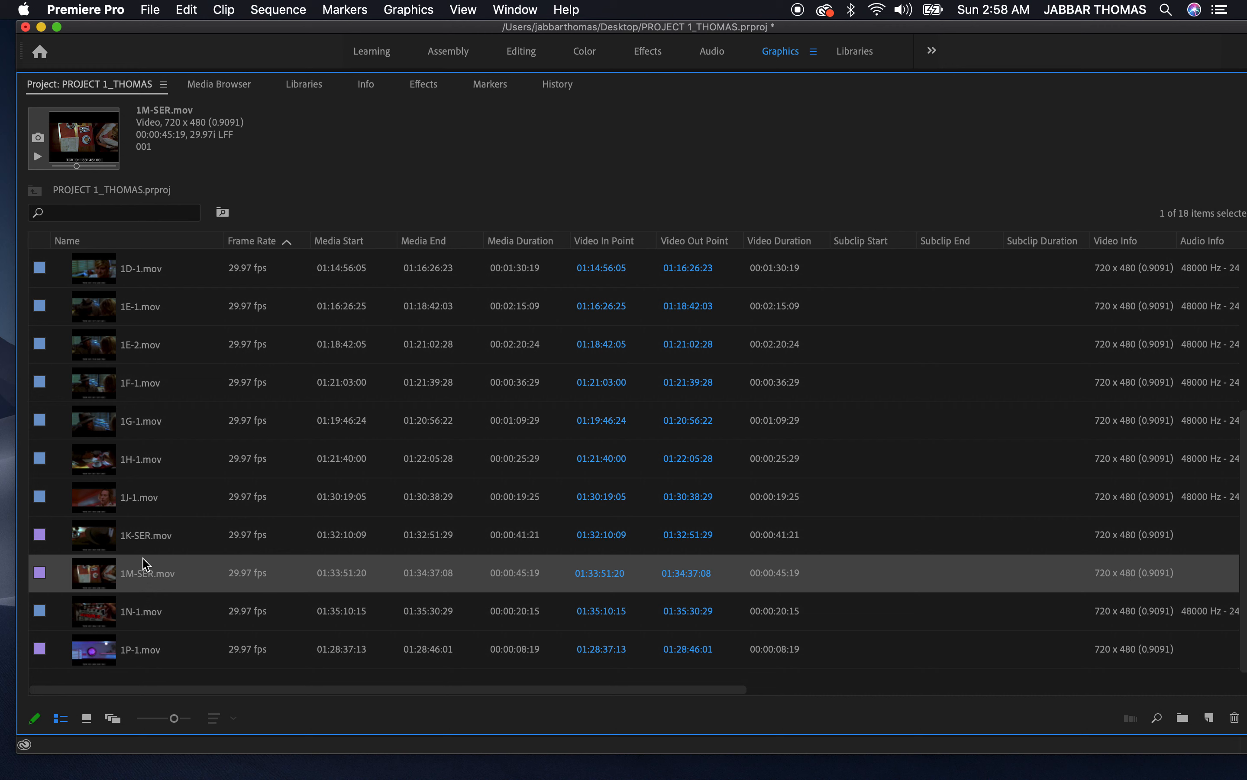
left_click(150, 538)
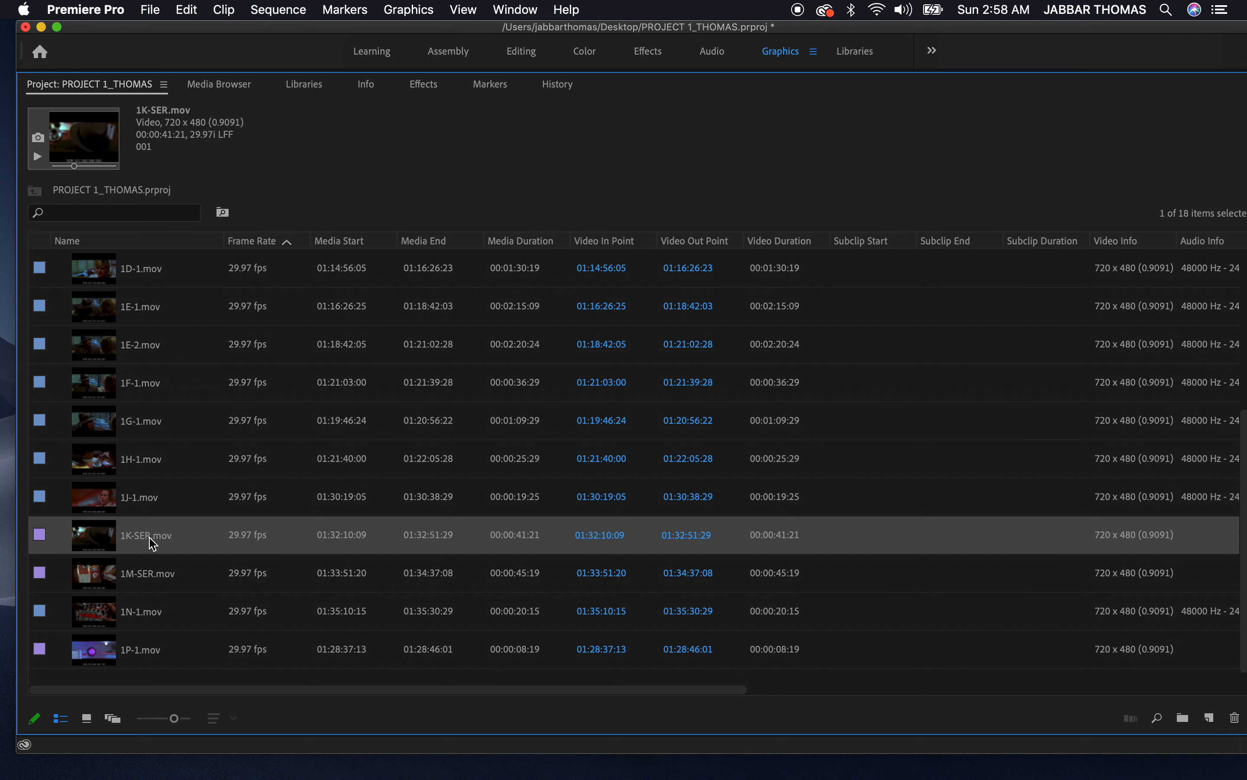
left_click(147, 584)
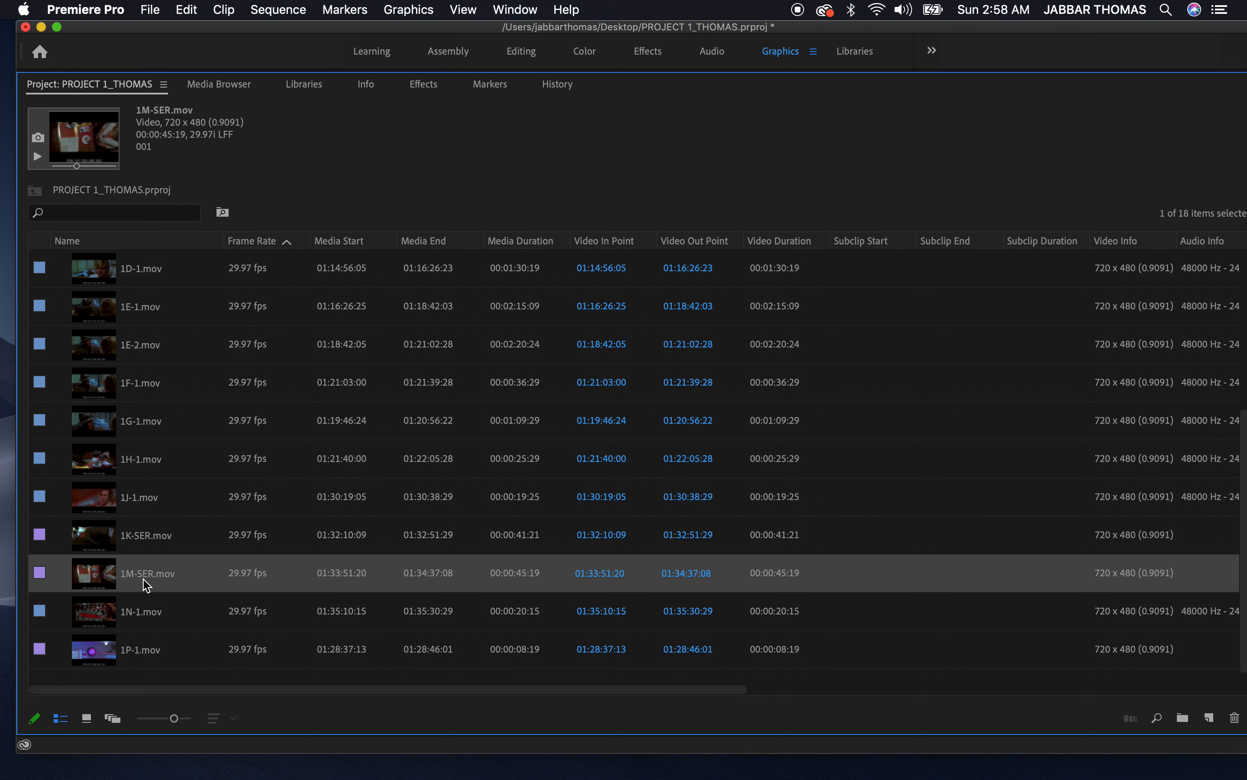
Set representative poster frames near the middle of clips 1N-1.mov and 1P-1.mov
left_click(132, 626)
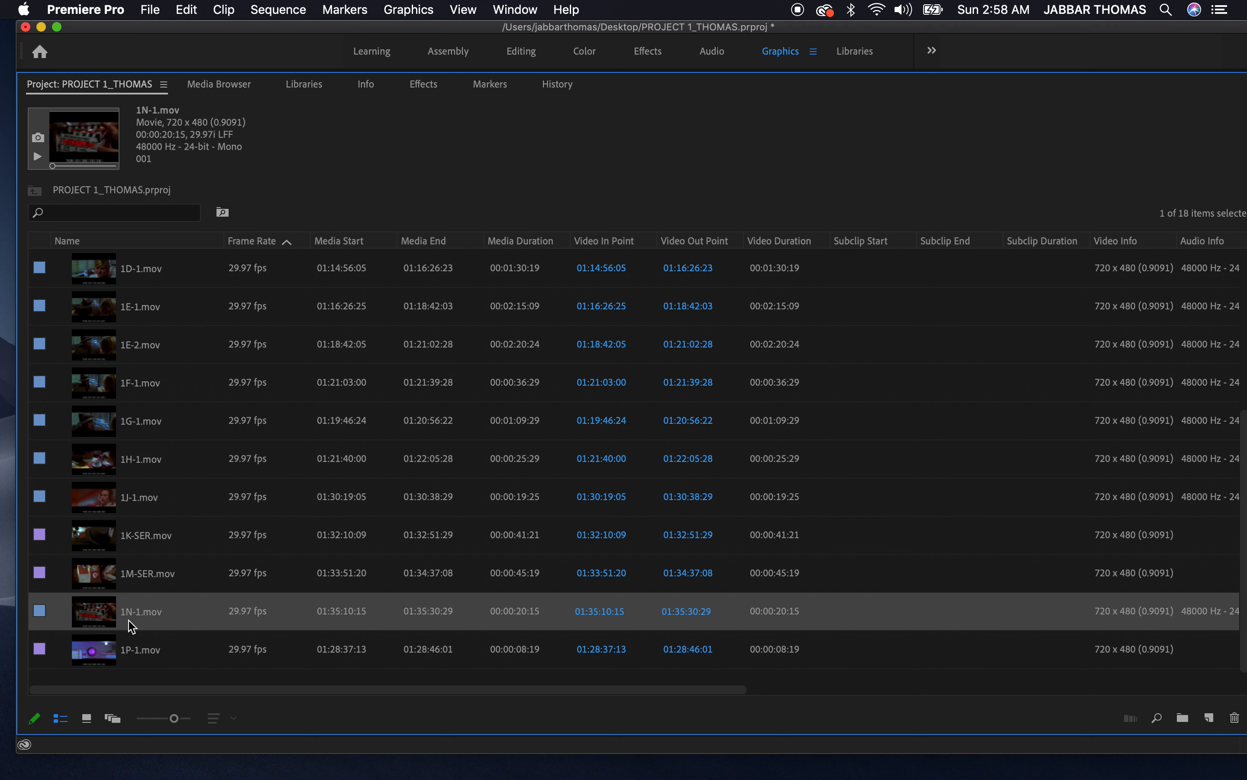
left_click(83, 166)
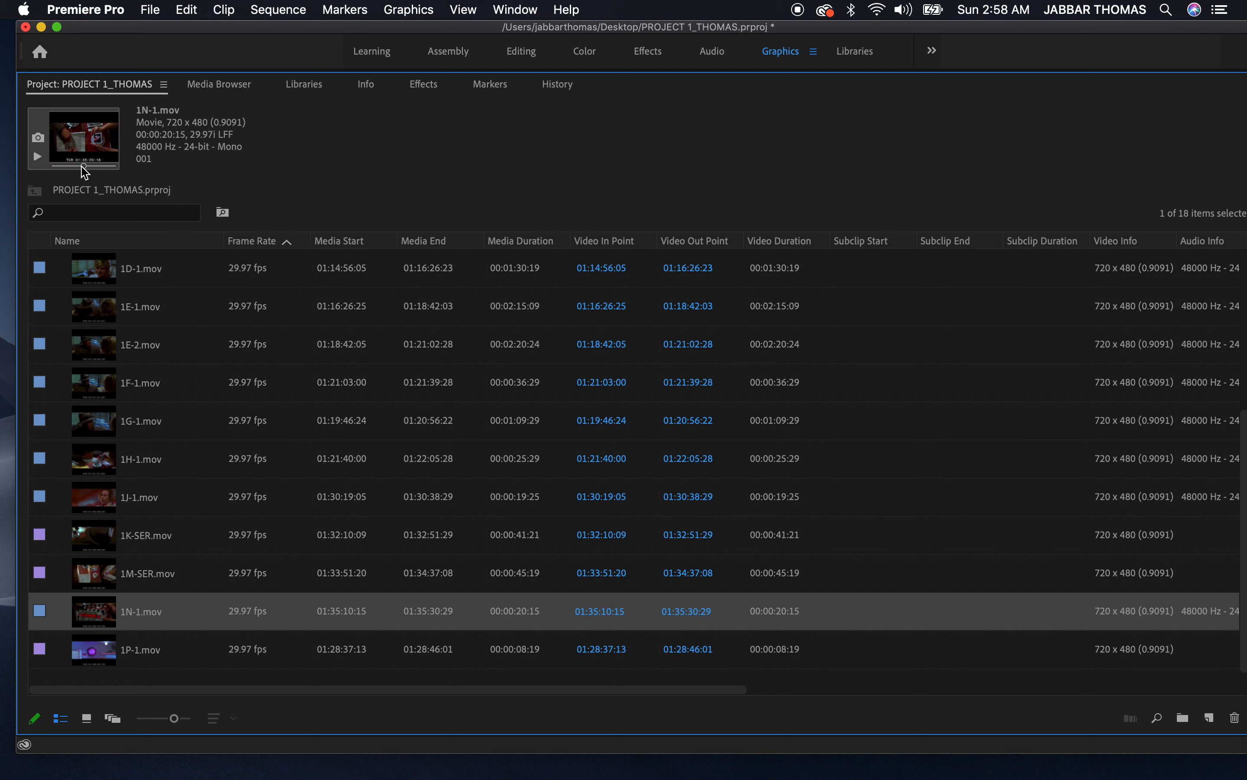
left_click(37, 137)
left_click(129, 659)
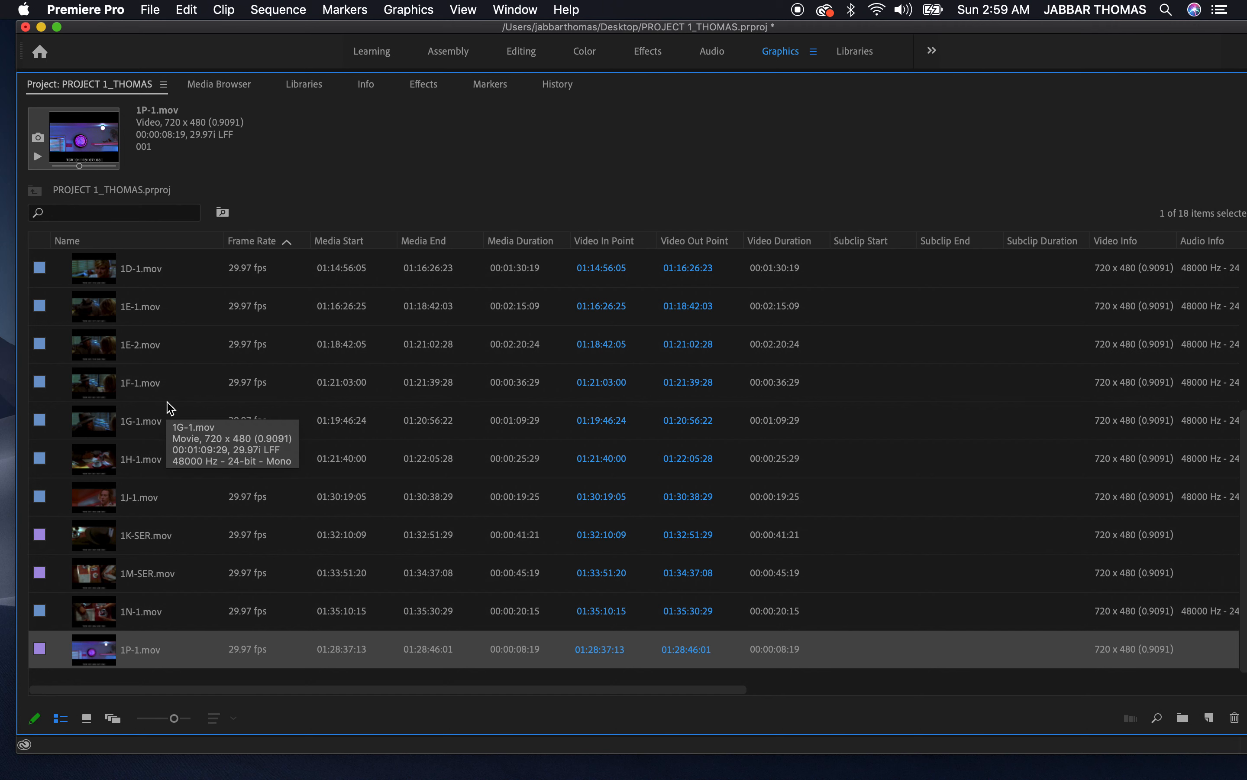
Assign the Iris_CU, CHOKER label to clip 1D-1.mov
scroll(170, 409, "up", 5)
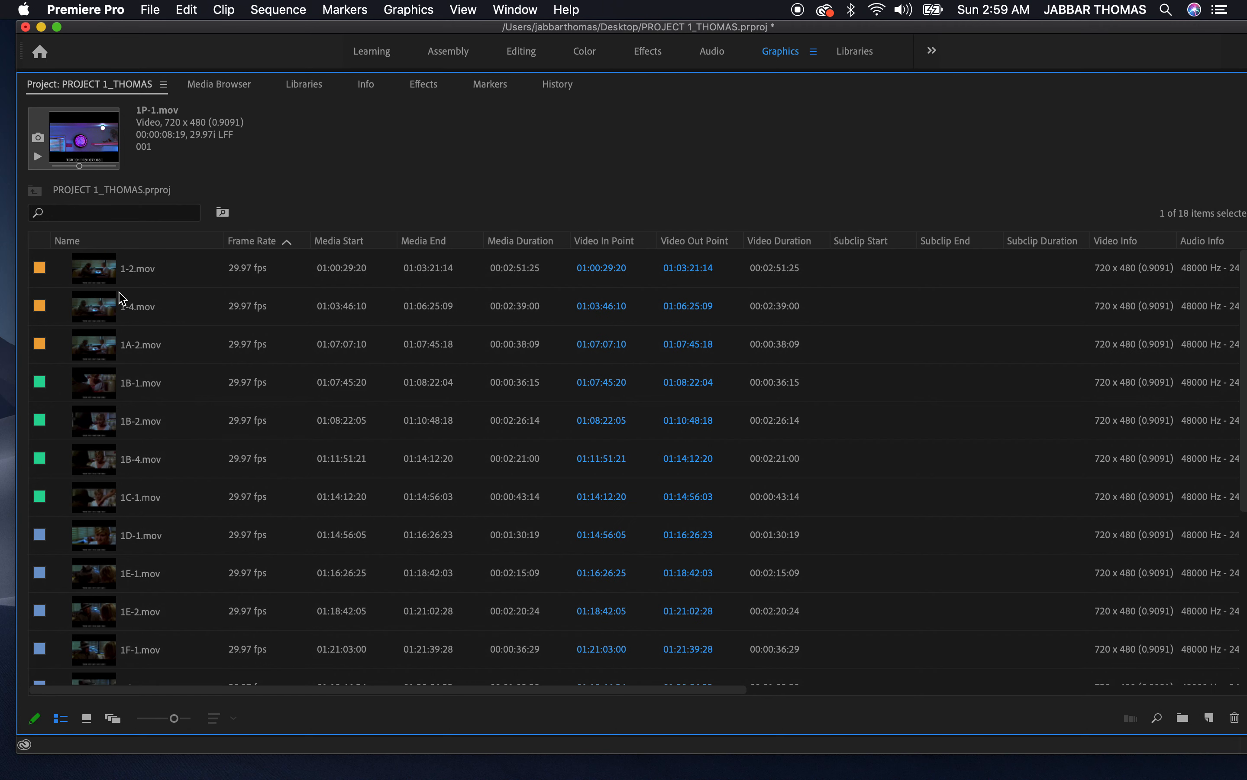
scroll(122, 514, "down", 2)
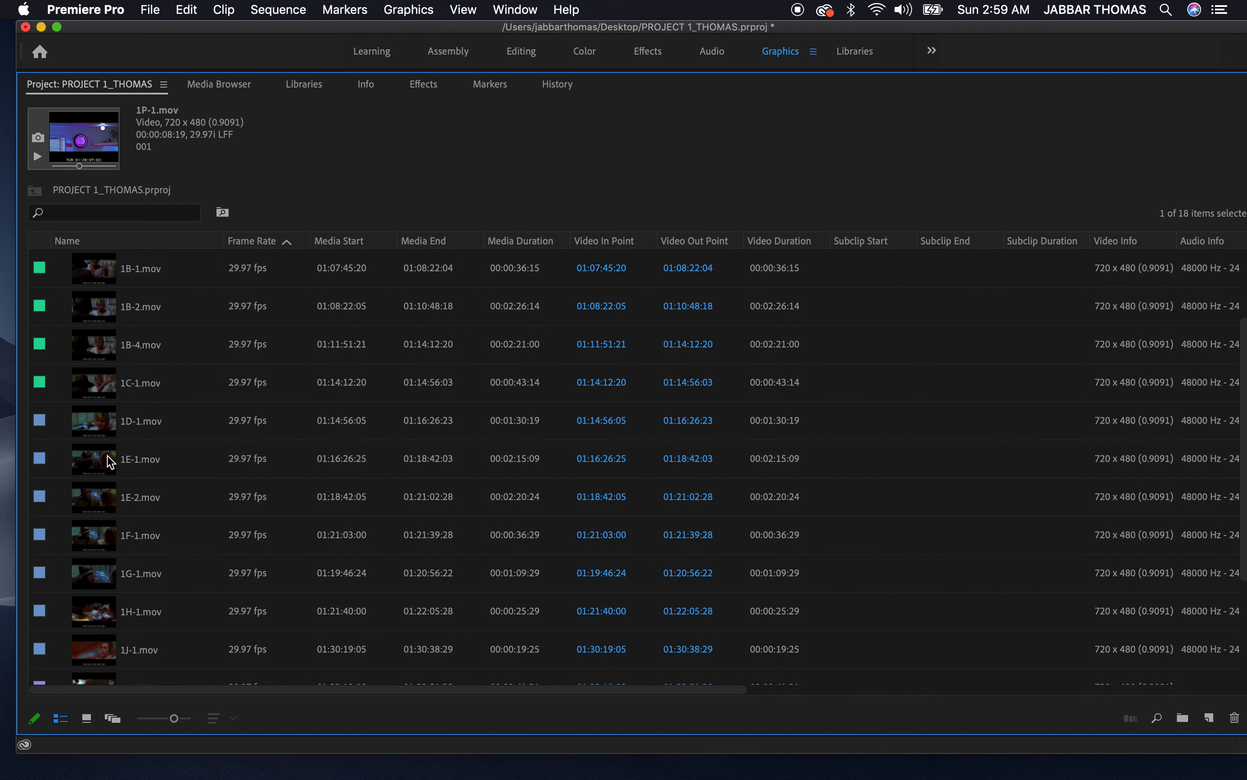
left_click(103, 436)
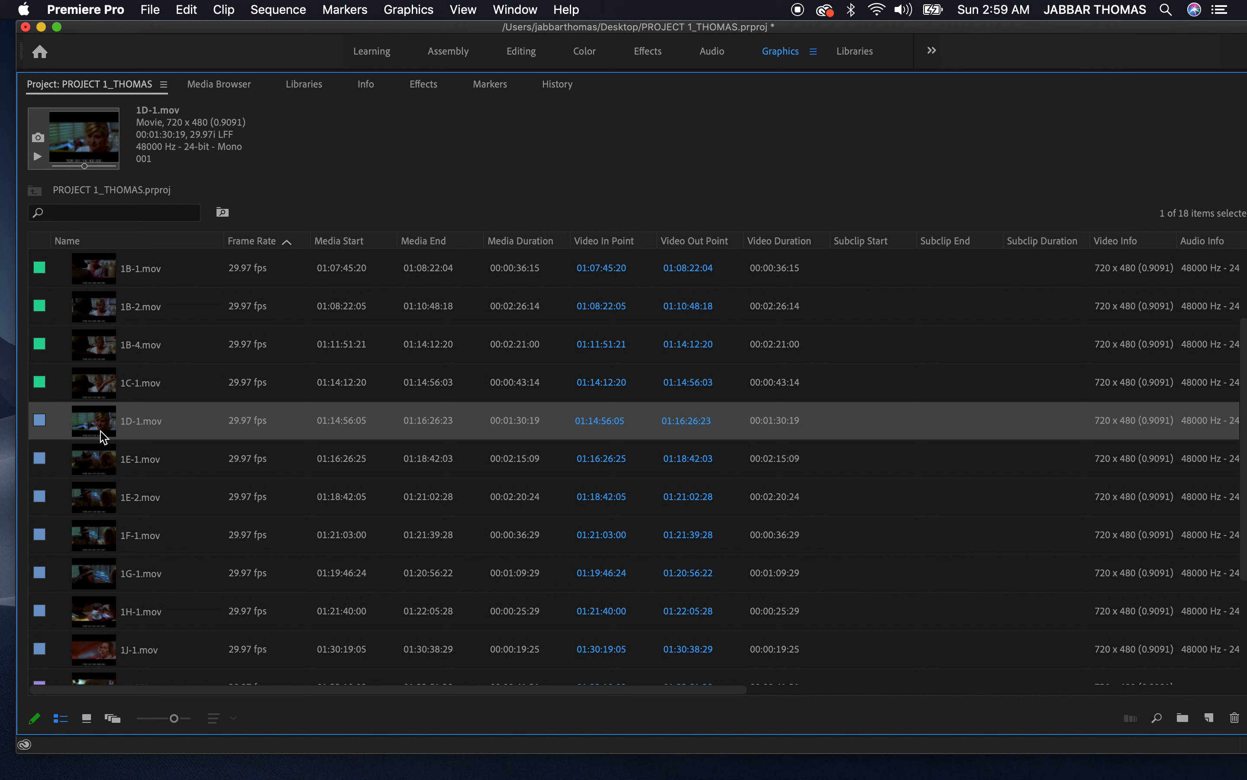
right_click(103, 436)
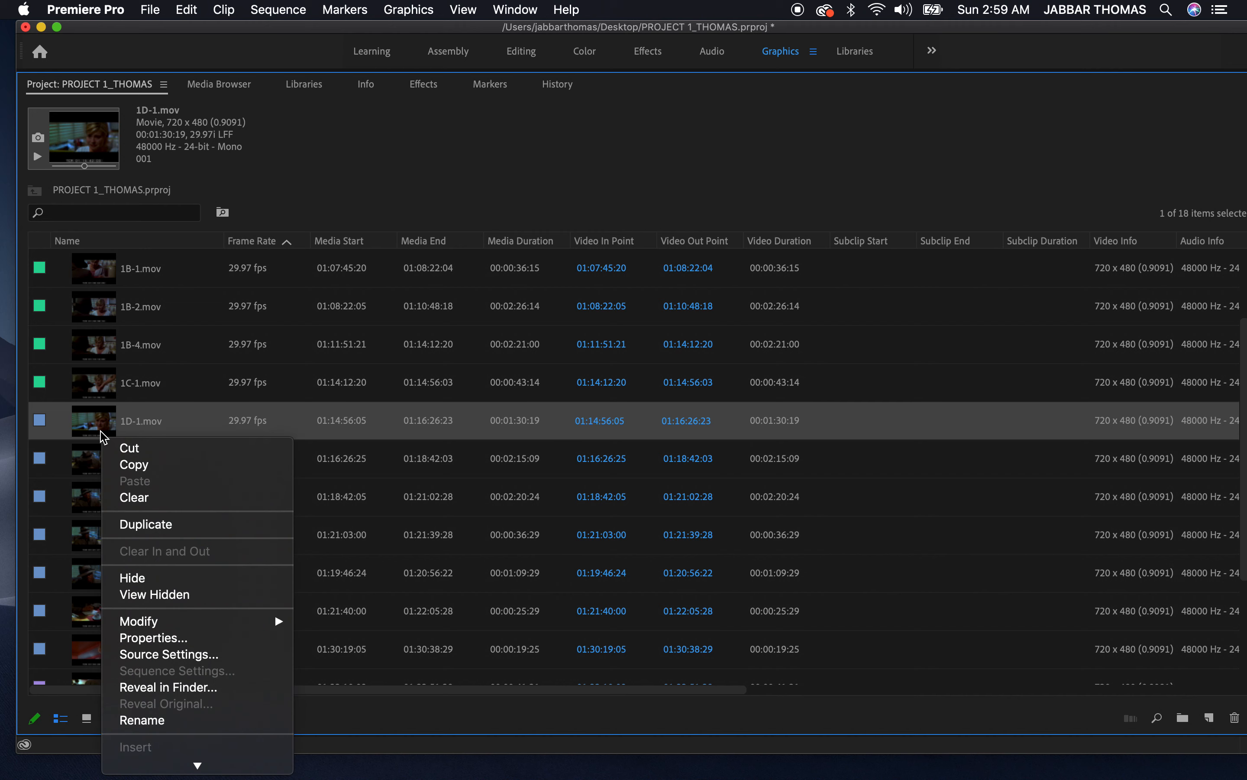
left_click(130, 552)
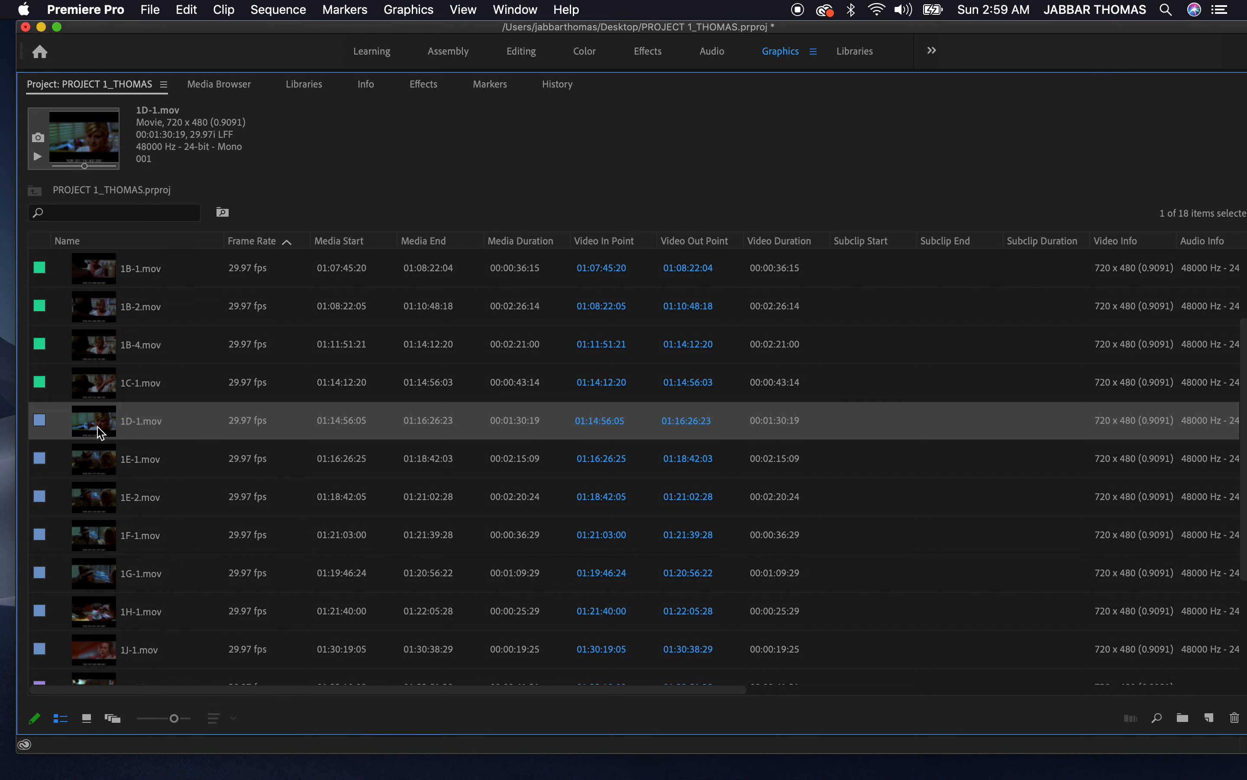
right_click(99, 433)
mouse_move(160, 753)
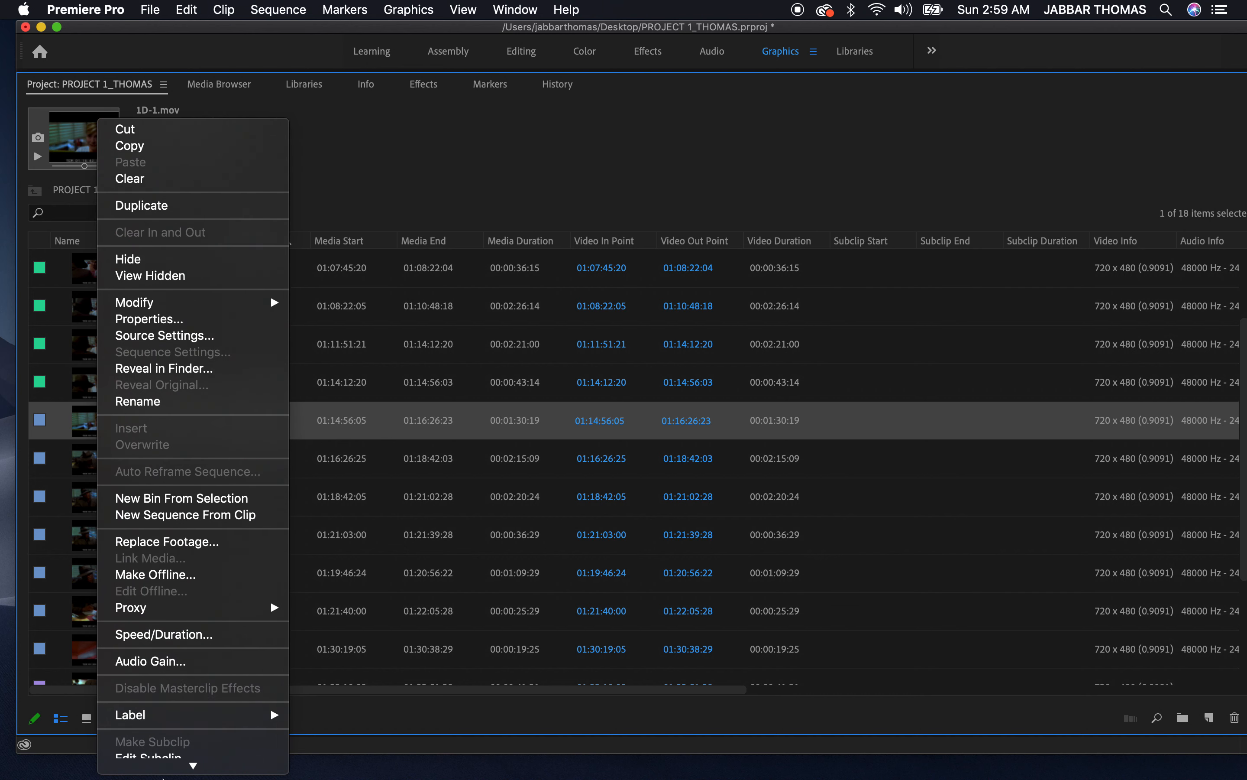
mouse_move(195, 544)
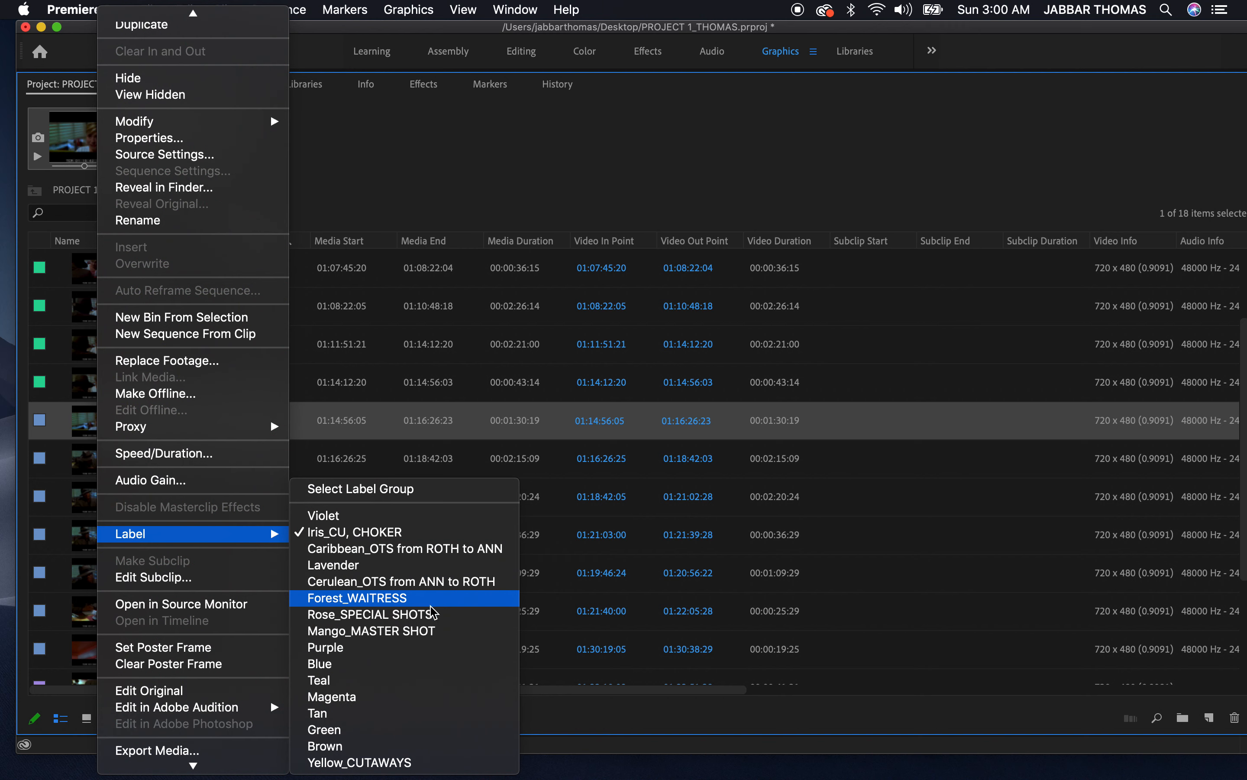
left_click(434, 535)
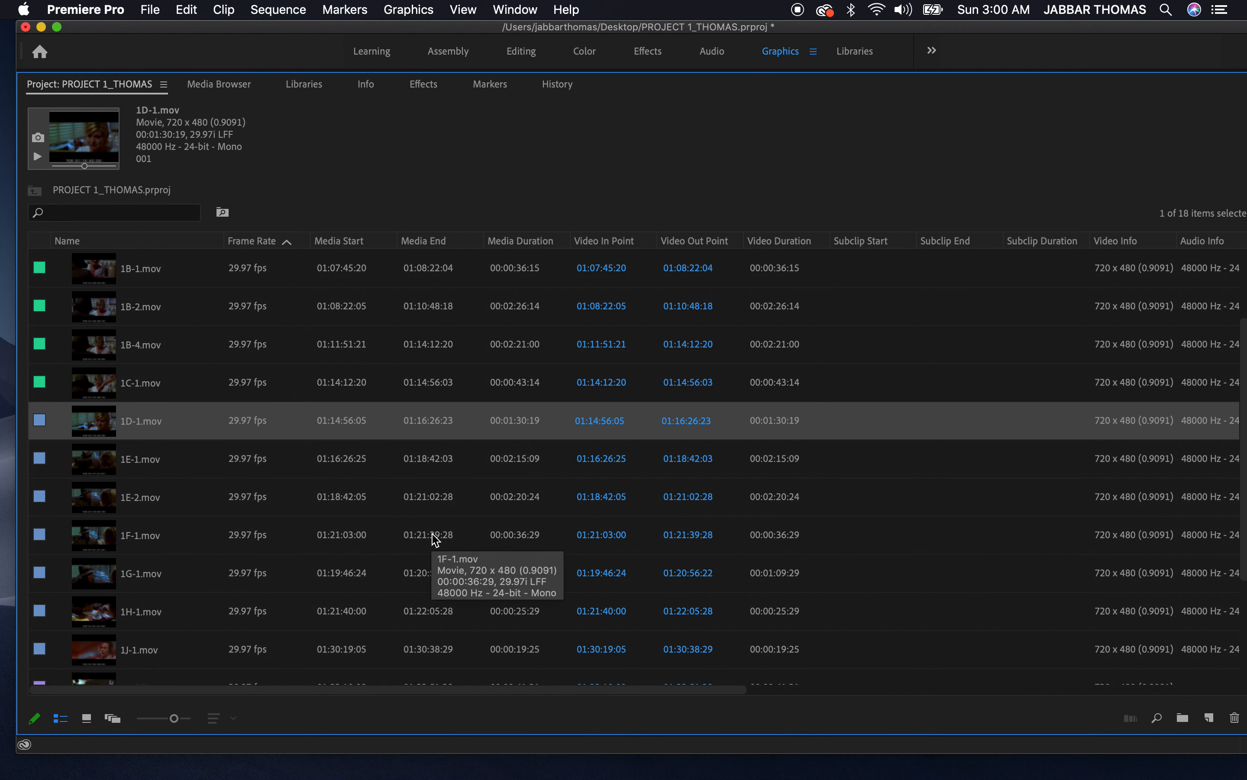
Assign the Cerulean_OTS from ANN to ROTH label to clips 1E-1.mov, 1E-2.mov, 1F-1.mov and 1G-1.mov together
left_click(97, 472)
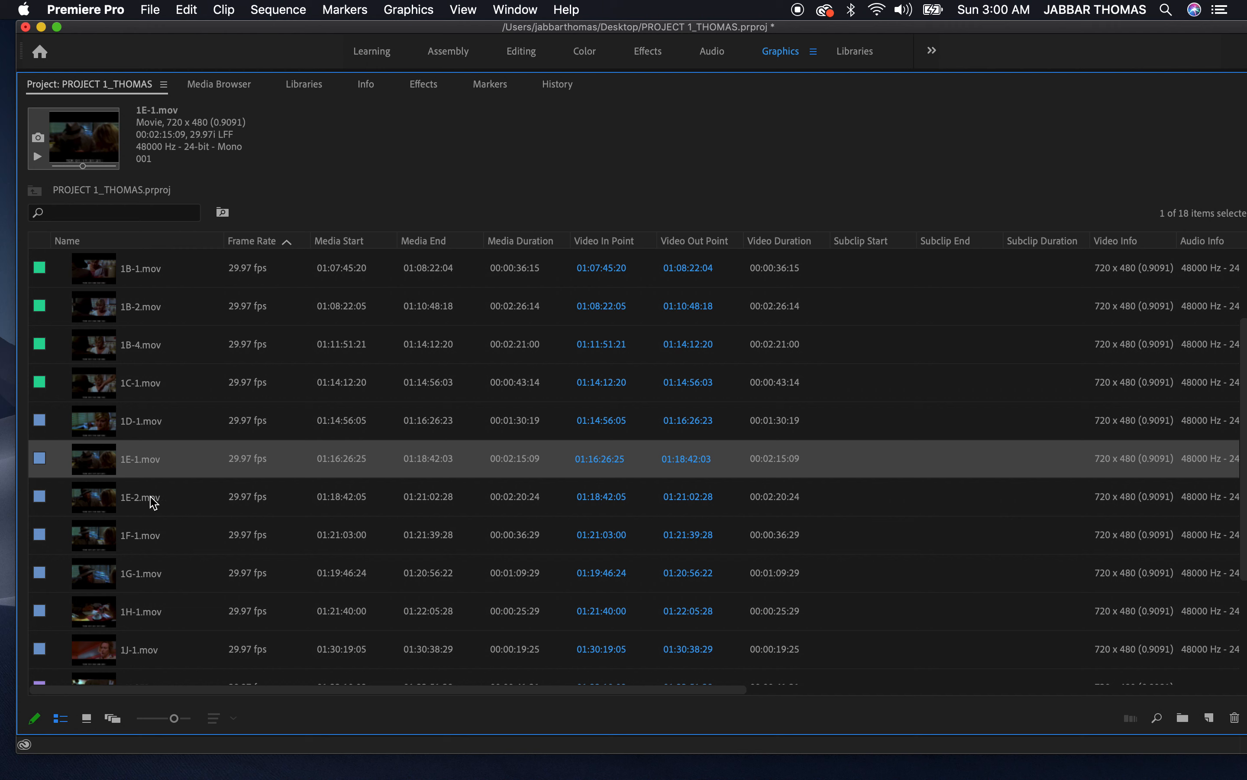
left_click(109, 580, "shift")
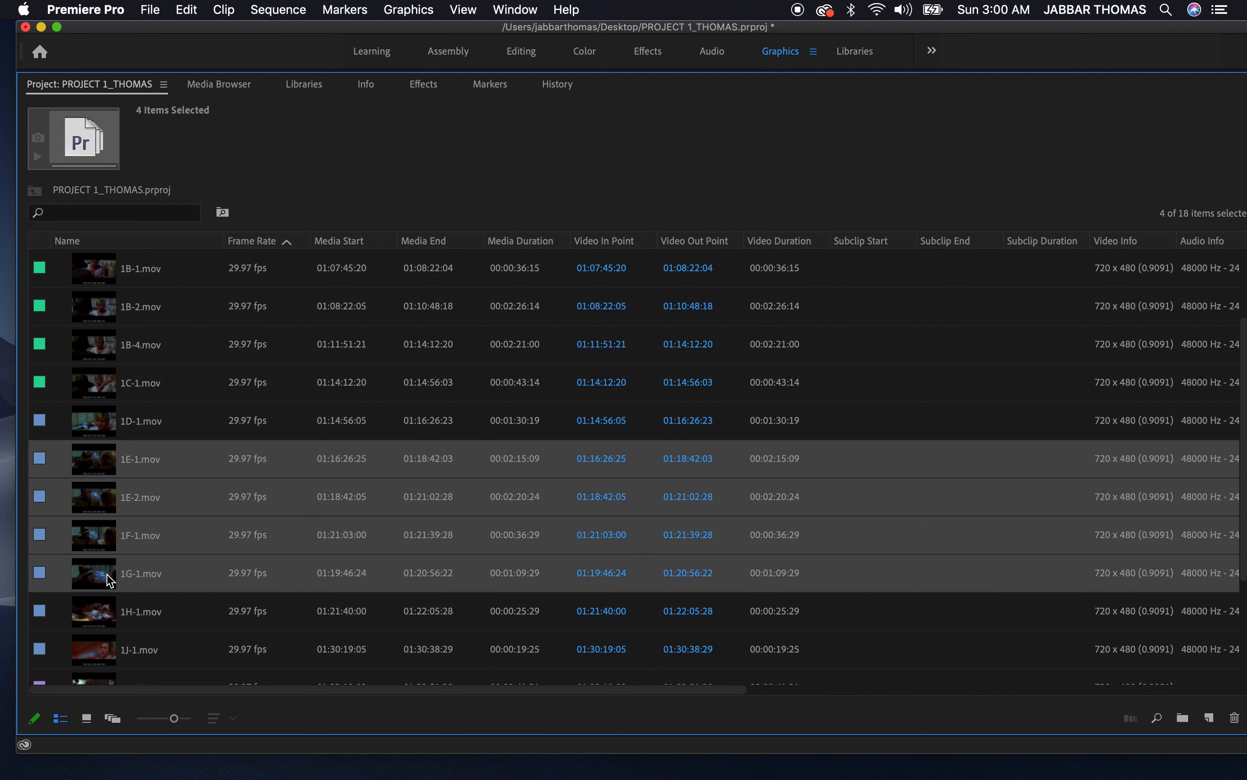
right_click(110, 580)
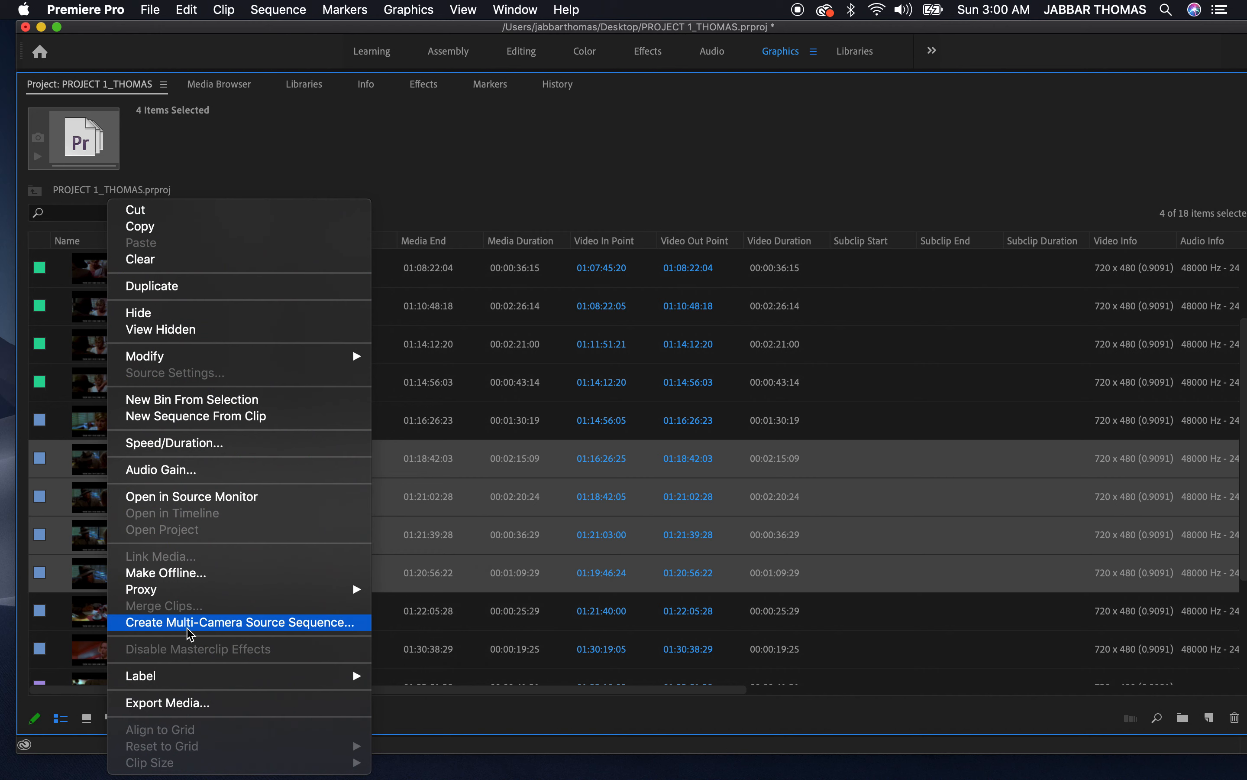
mouse_move(193, 677)
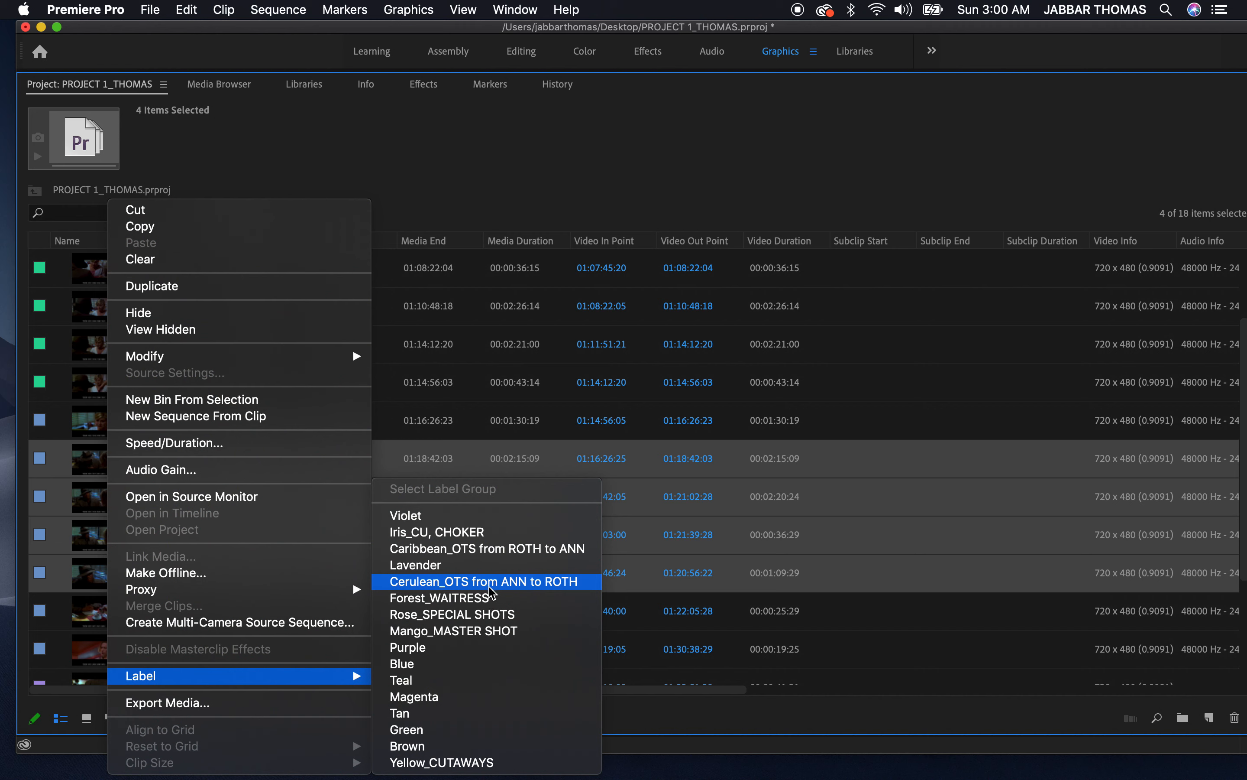
left_click(490, 589)
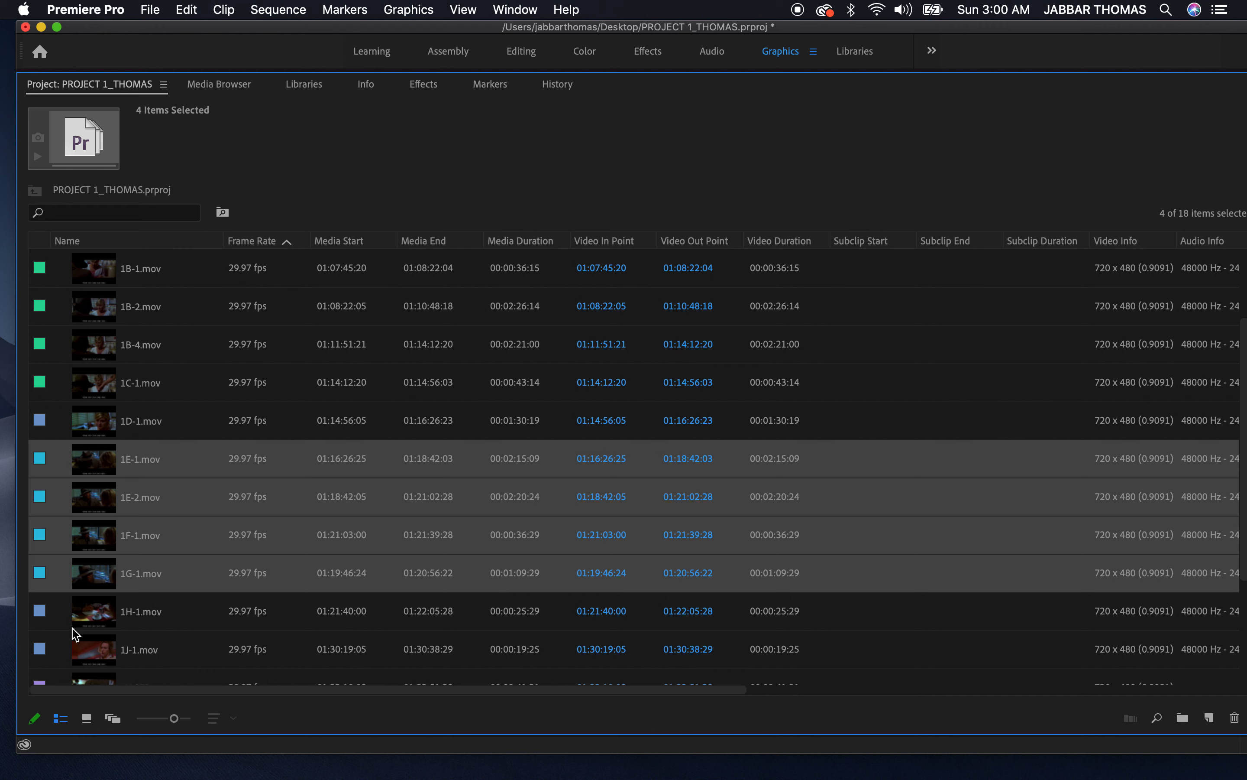
Assign the Yellow_CUTAWAYS label to clip 1H-1.mov
left_click(117, 618)
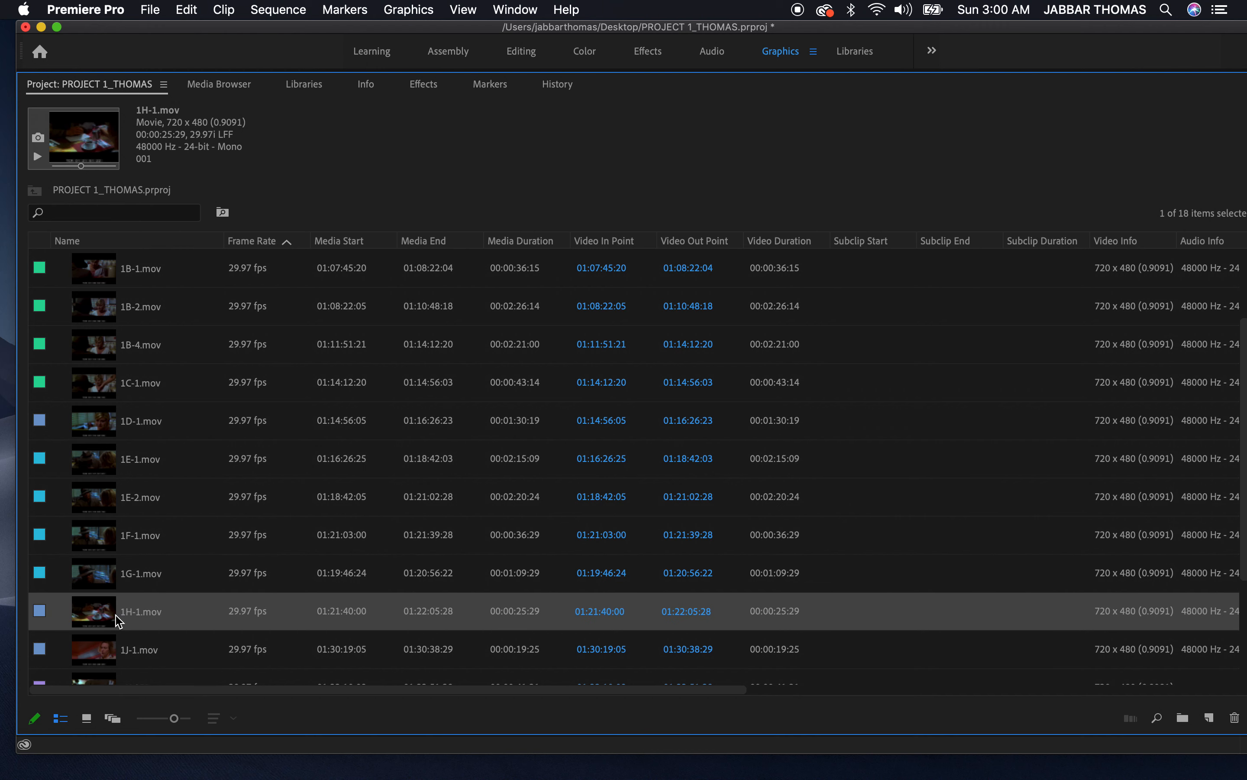
right_click(113, 619)
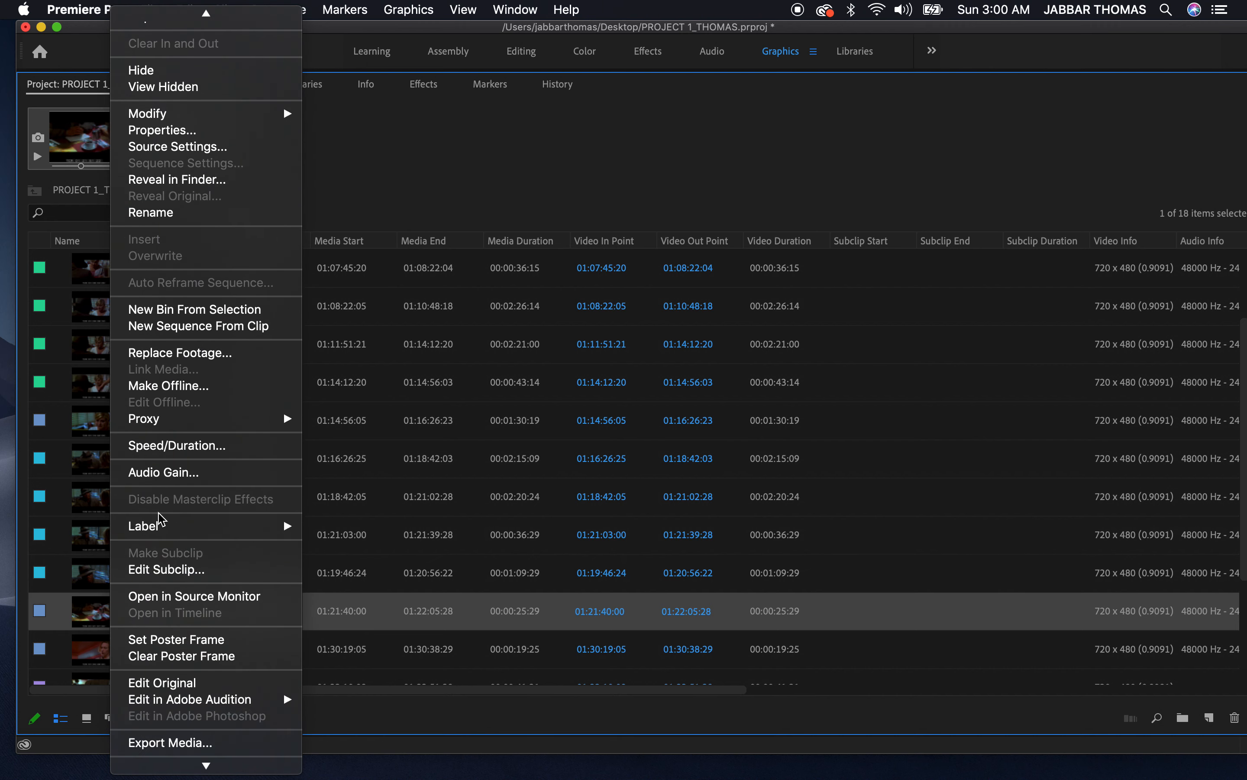
mouse_move(160, 528)
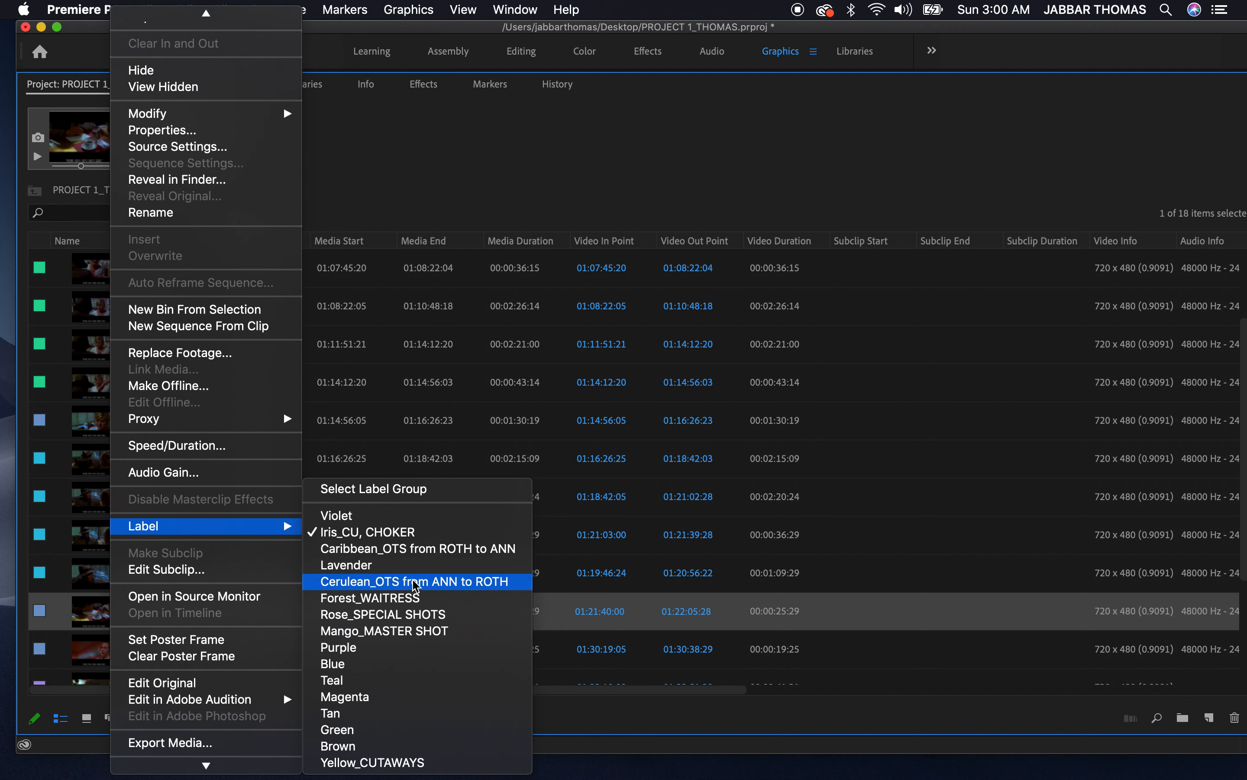
left_click(399, 762)
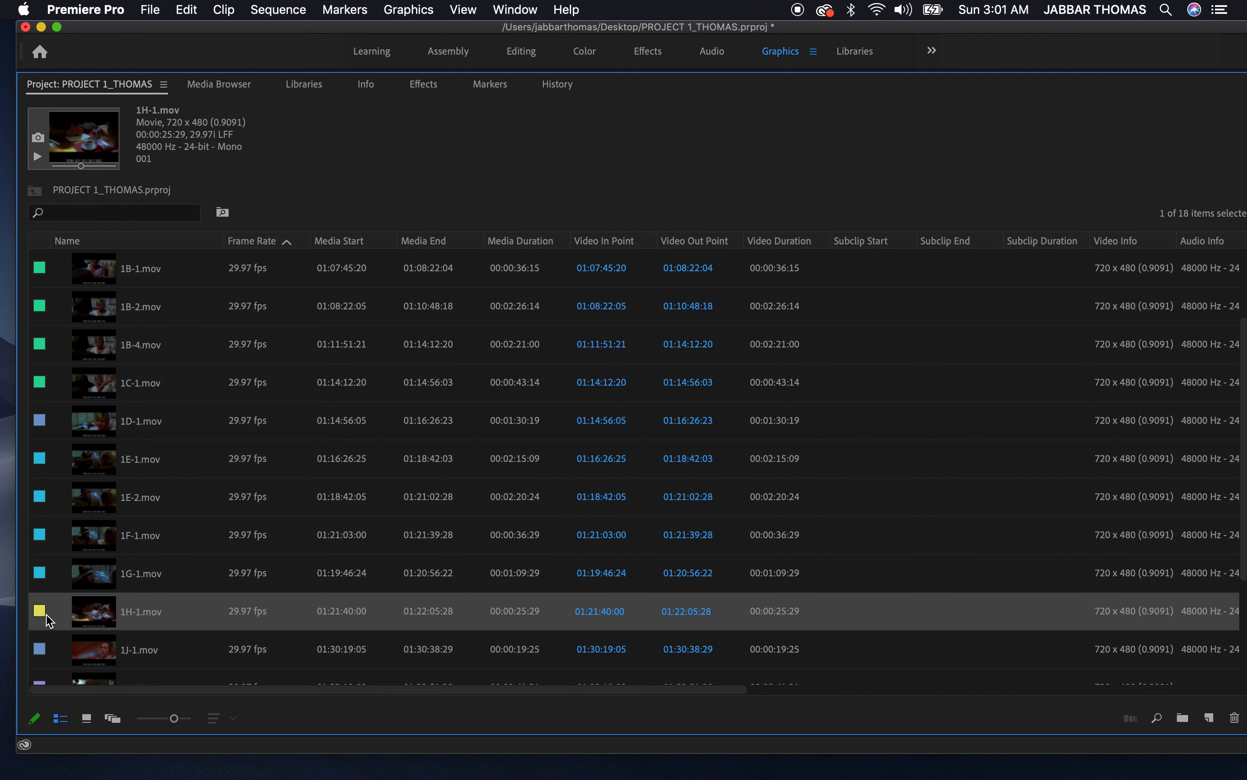
Assign the Forest_WAITRESS label to clip 1J-1.mov
scroll(49, 613, "down", 3)
left_click(116, 547)
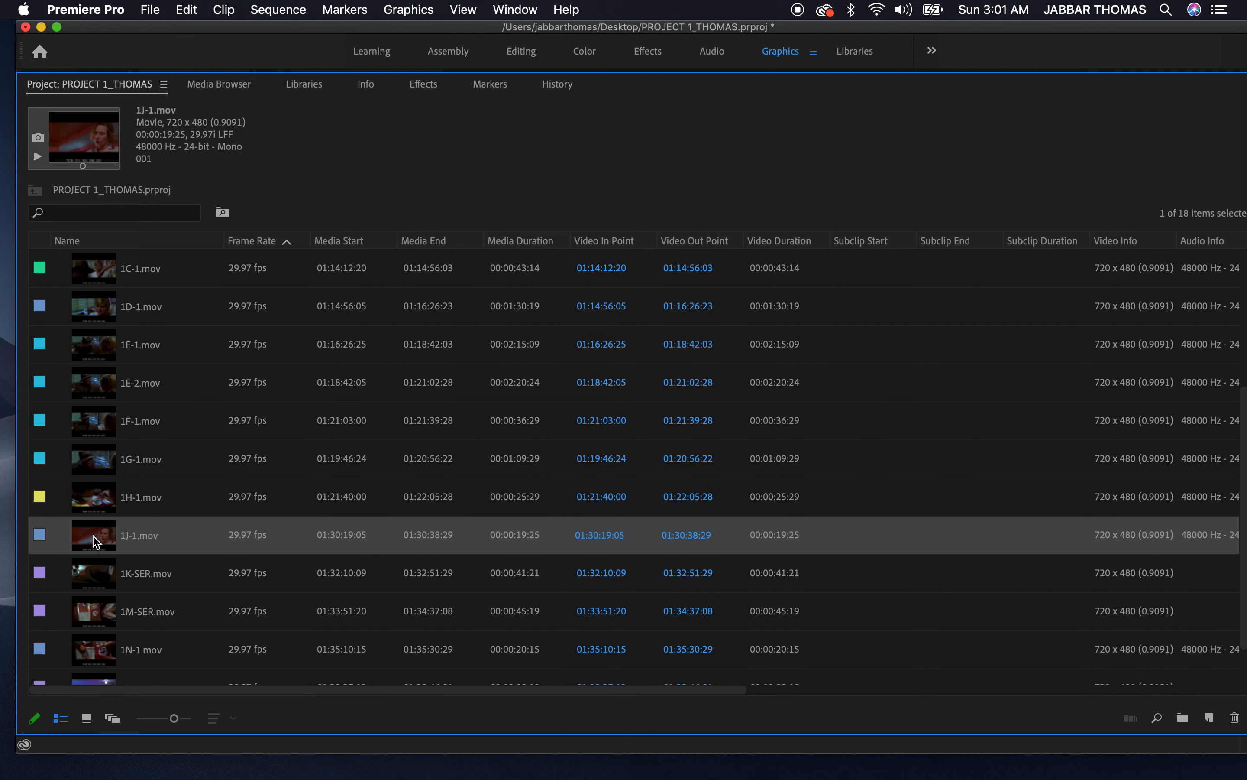
right_click(97, 541)
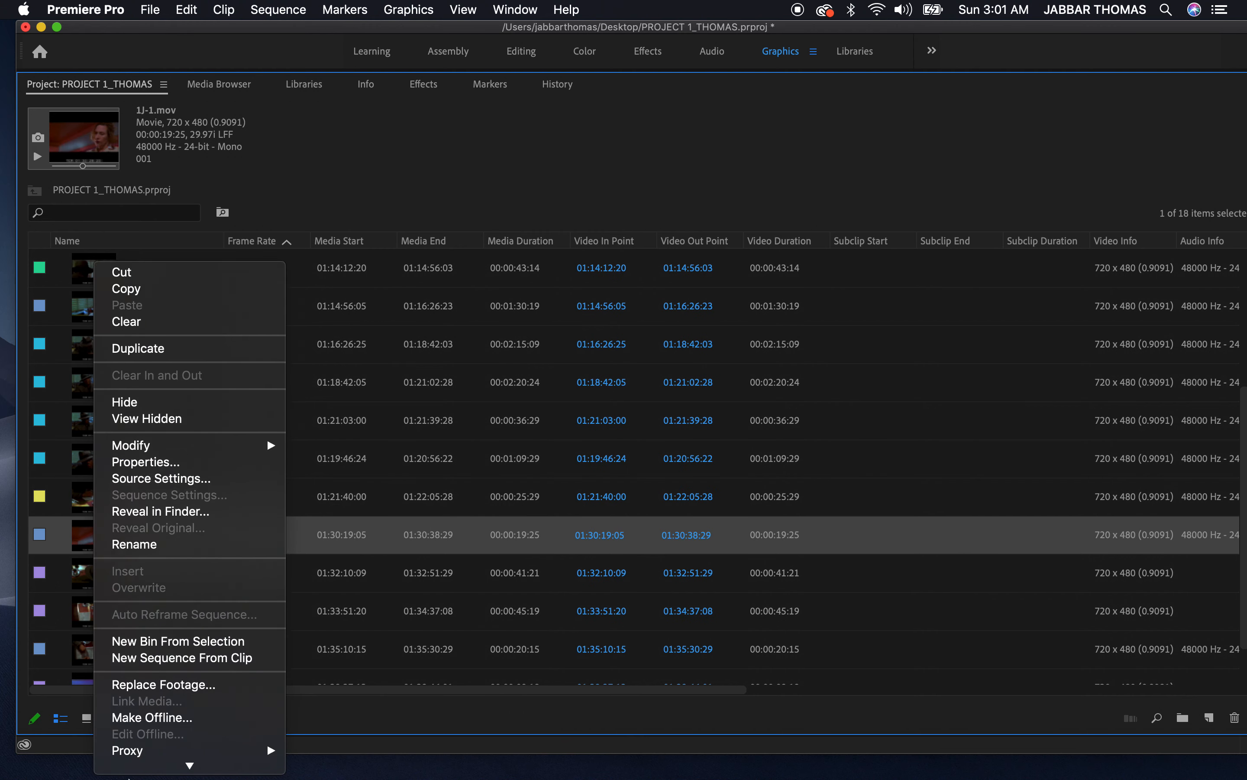
mouse_move(144, 629)
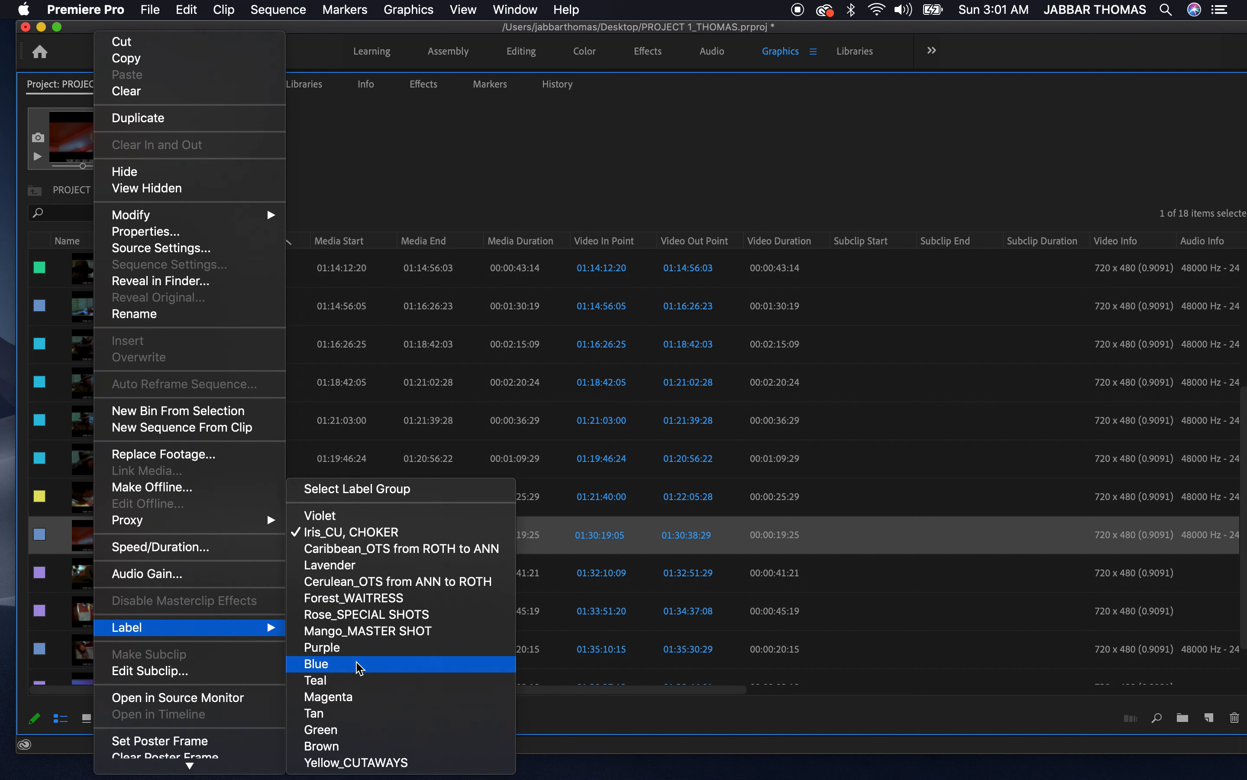
left_click(387, 598)
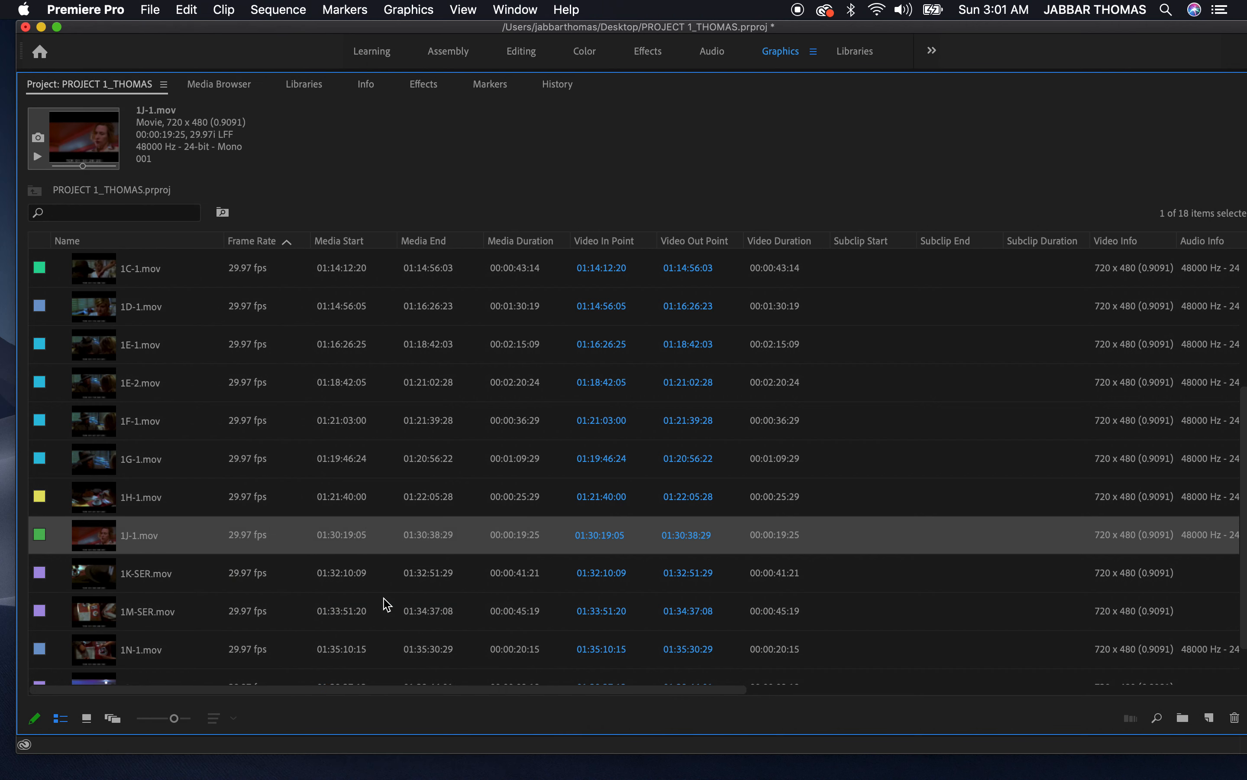
Assign the Rose_SPECIAL SHOTS label to clip 1K-SER.mov
right_click(111, 585)
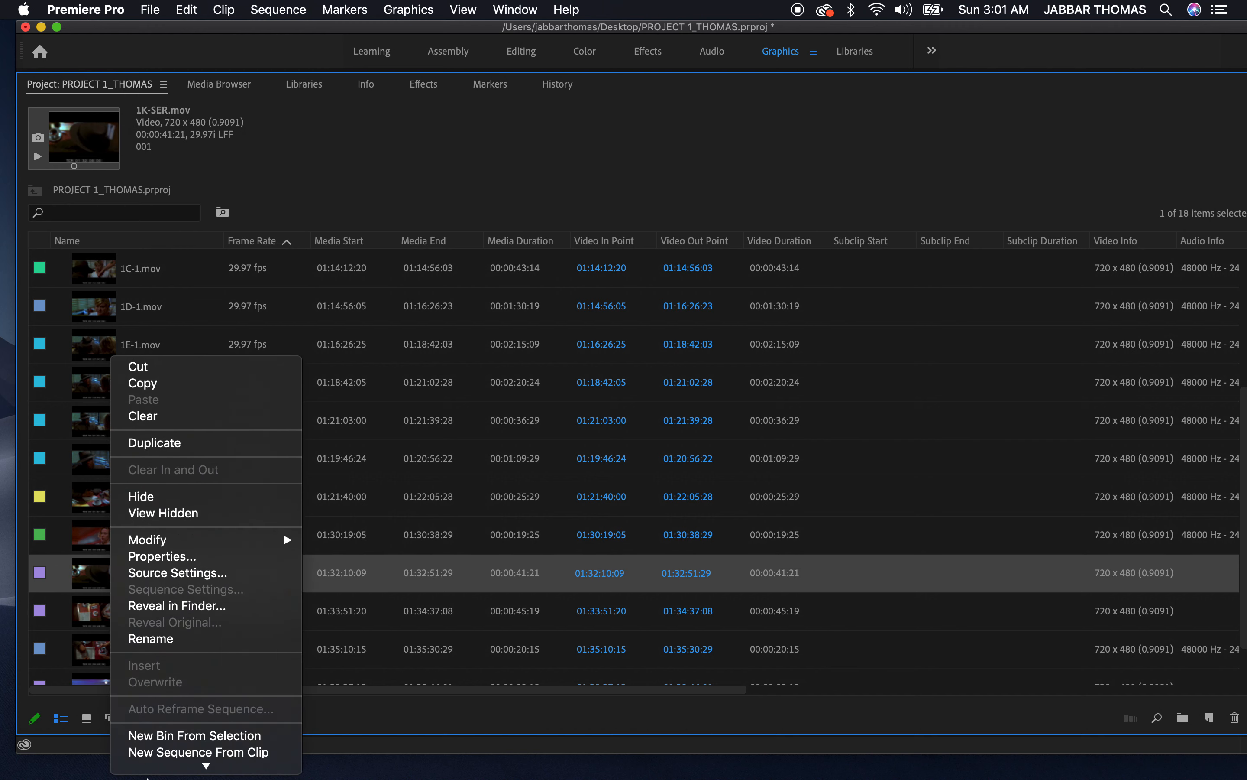
left_click(323, 675)
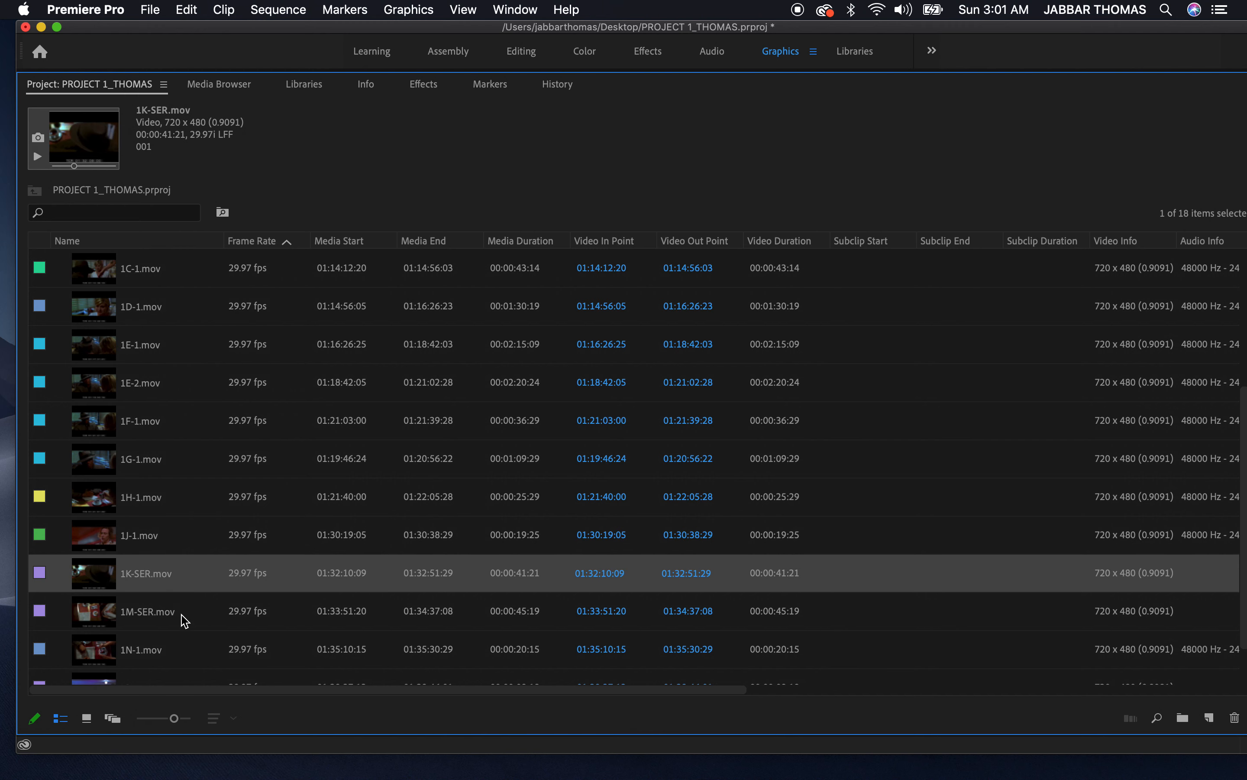
right_click(88, 582)
mouse_move(183, 765)
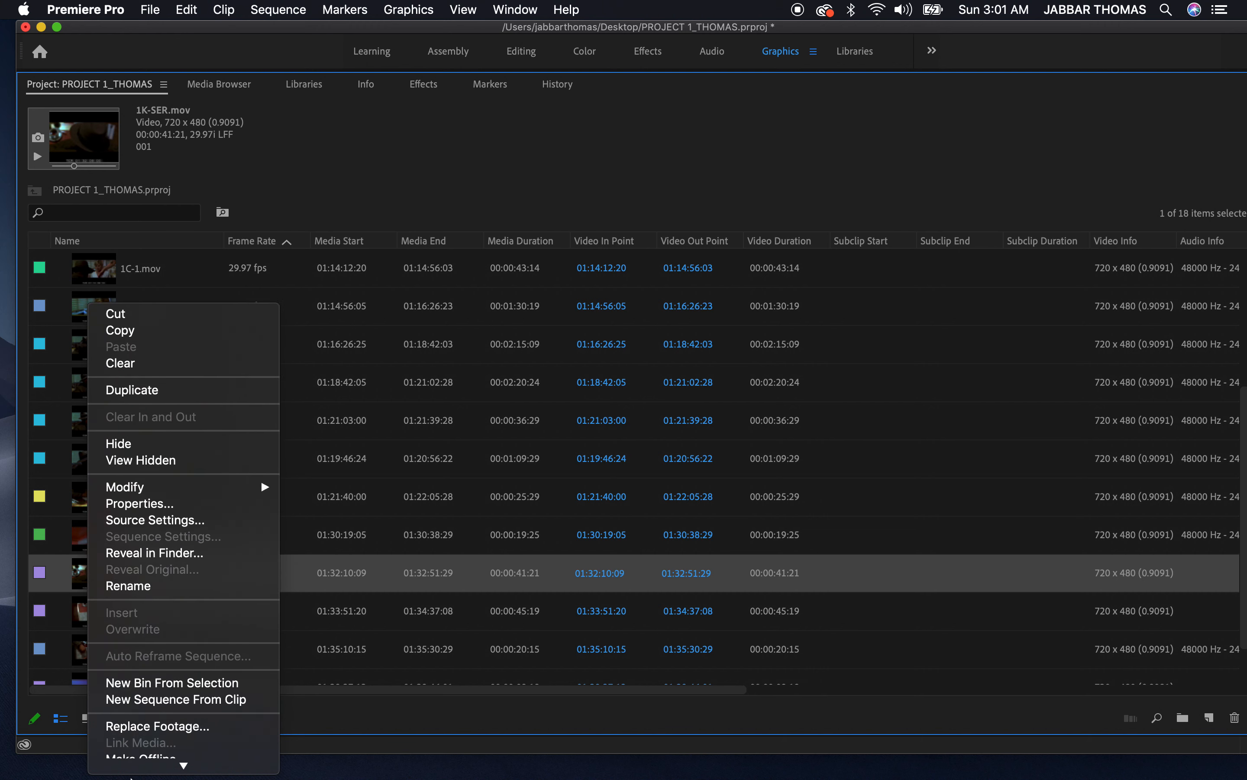
mouse_move(168, 637)
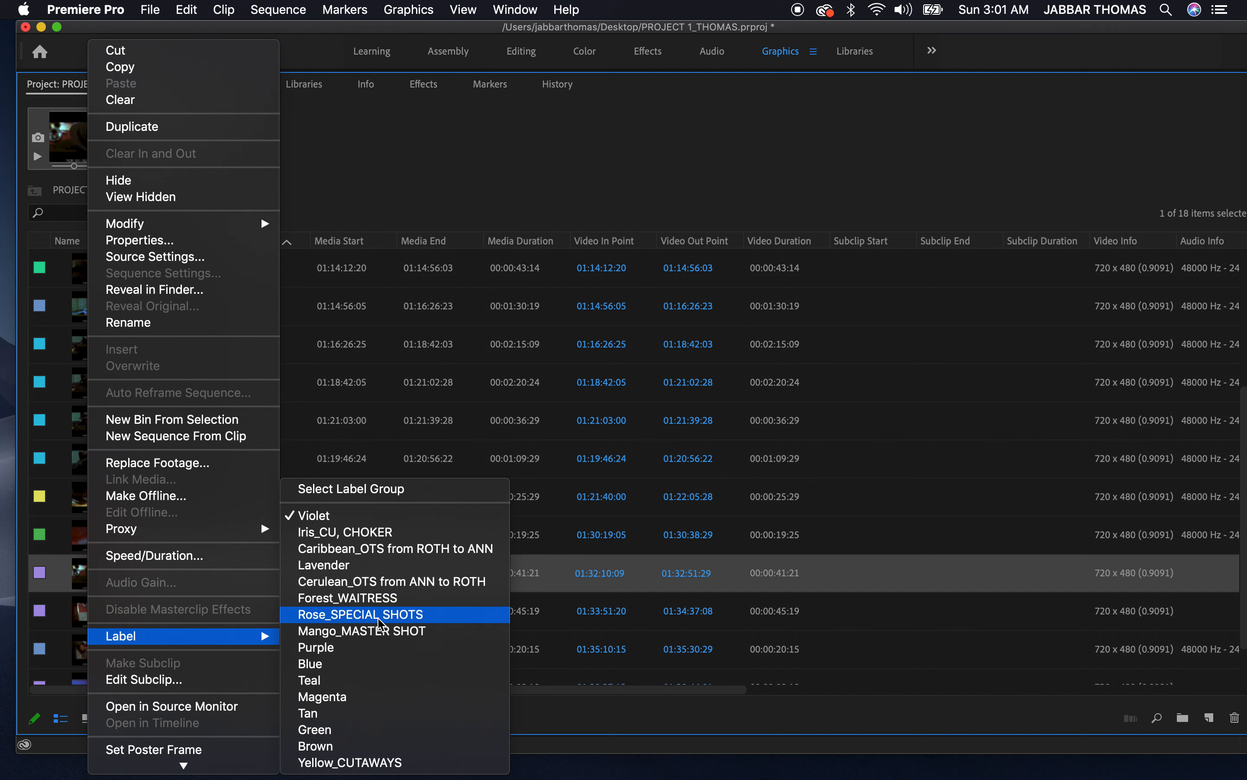
left_click(361, 614)
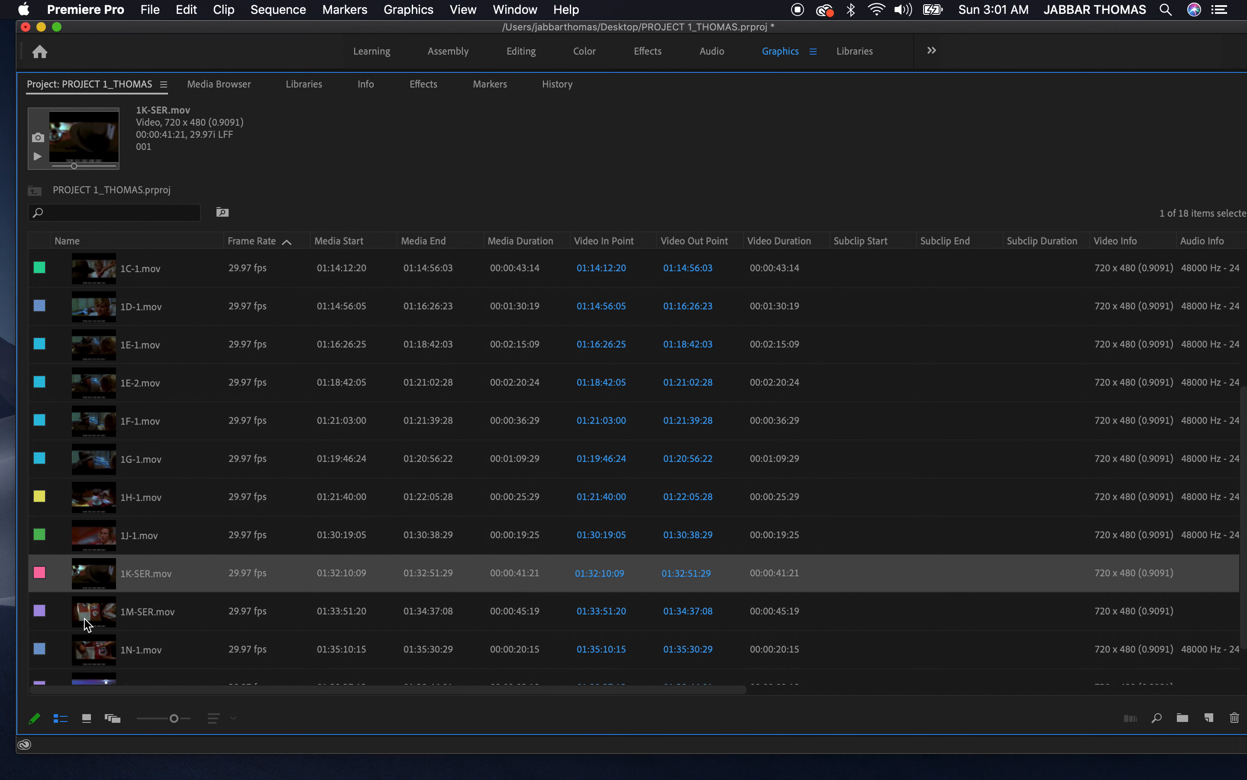
Assign the Rose_SPECIAL SHOTS label to clip 1M-SER.mov
left_click(133, 613)
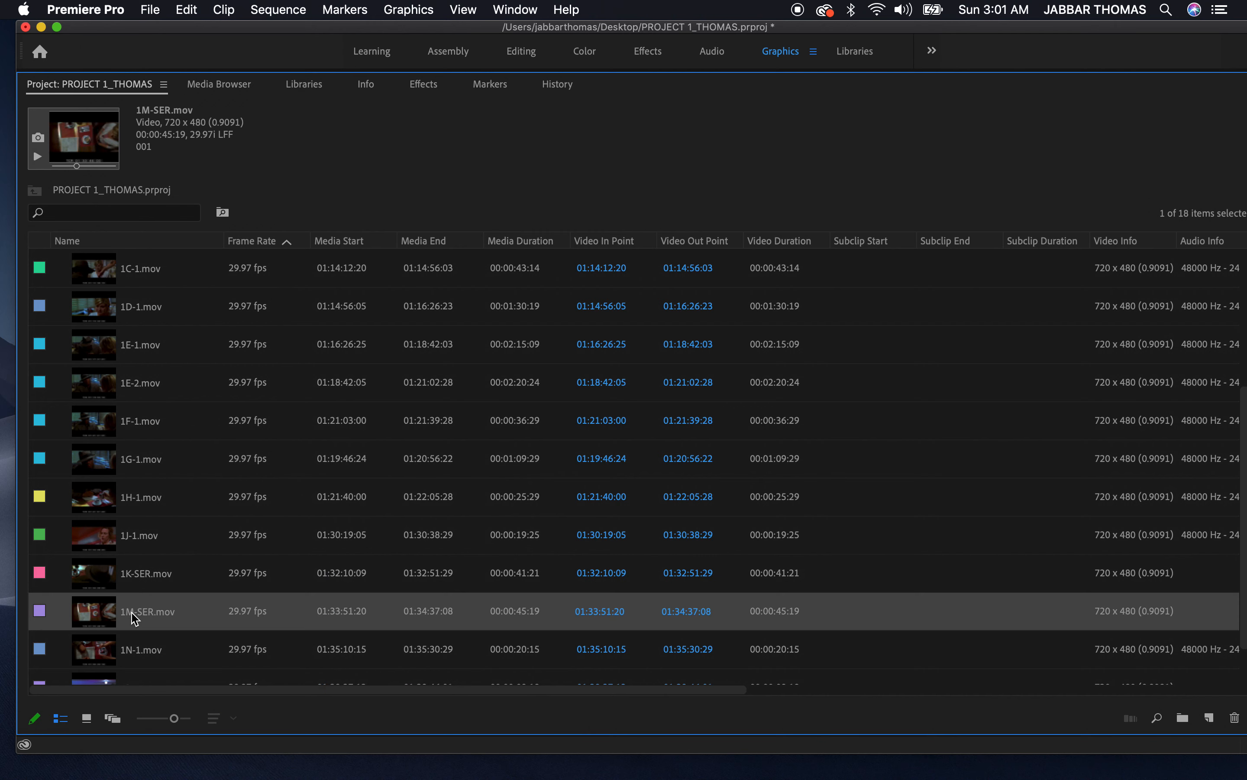
right_click(133, 614)
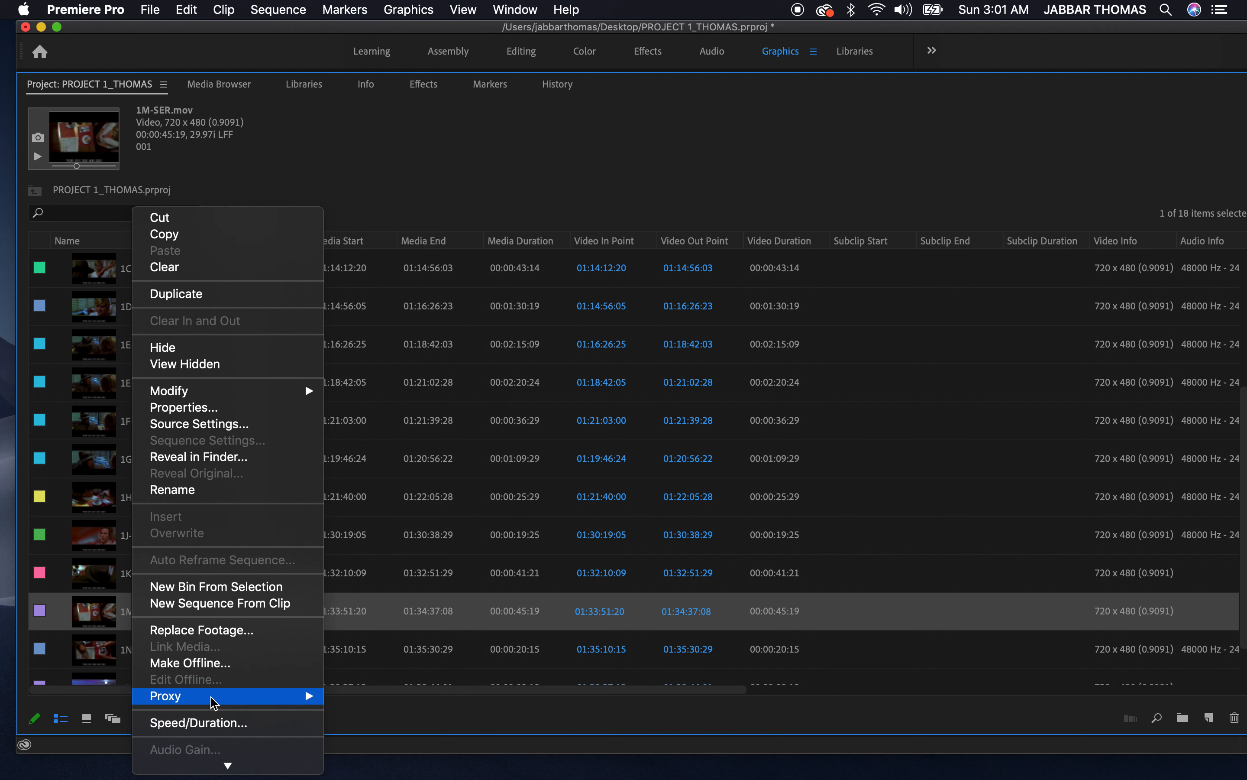
mouse_move(209, 645)
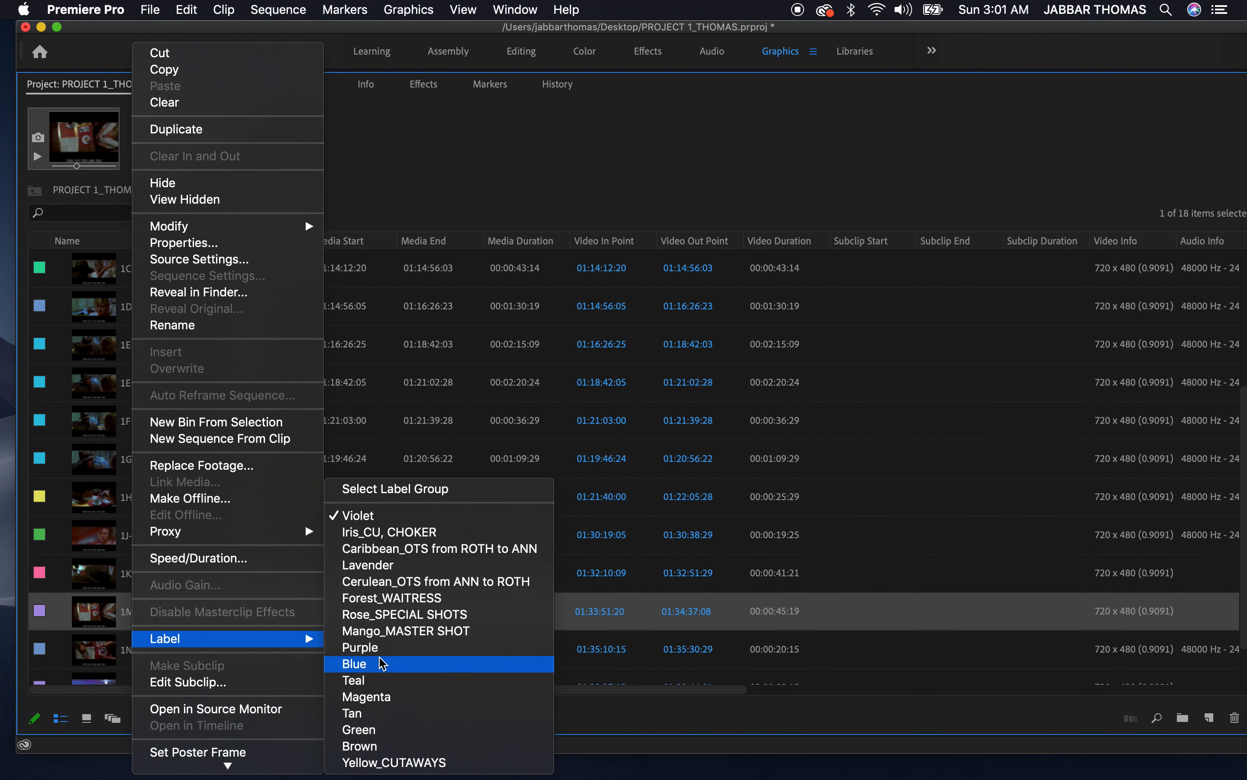
left_click(419, 615)
Assign the Yellow_CUTAWAYS label to clip 1N-1.mov
scroll(144, 661, "down", 1)
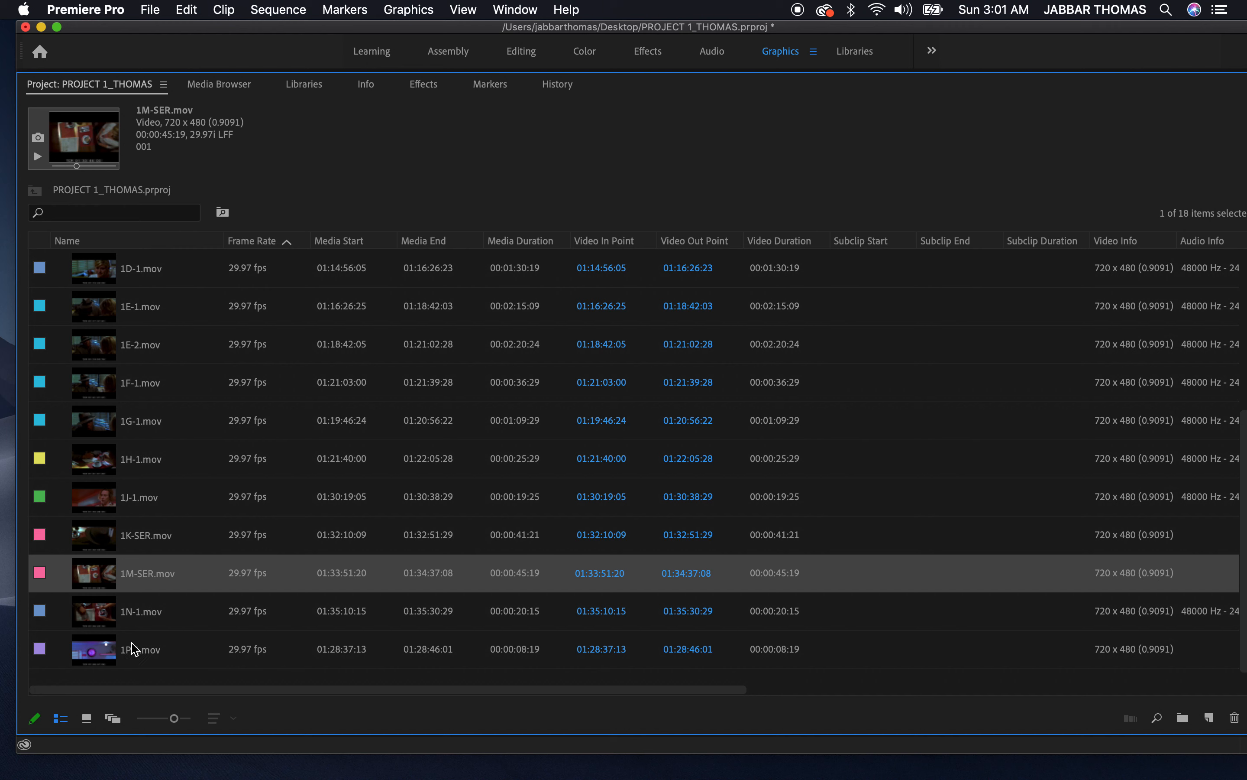
left_click(99, 624)
right_click(99, 623)
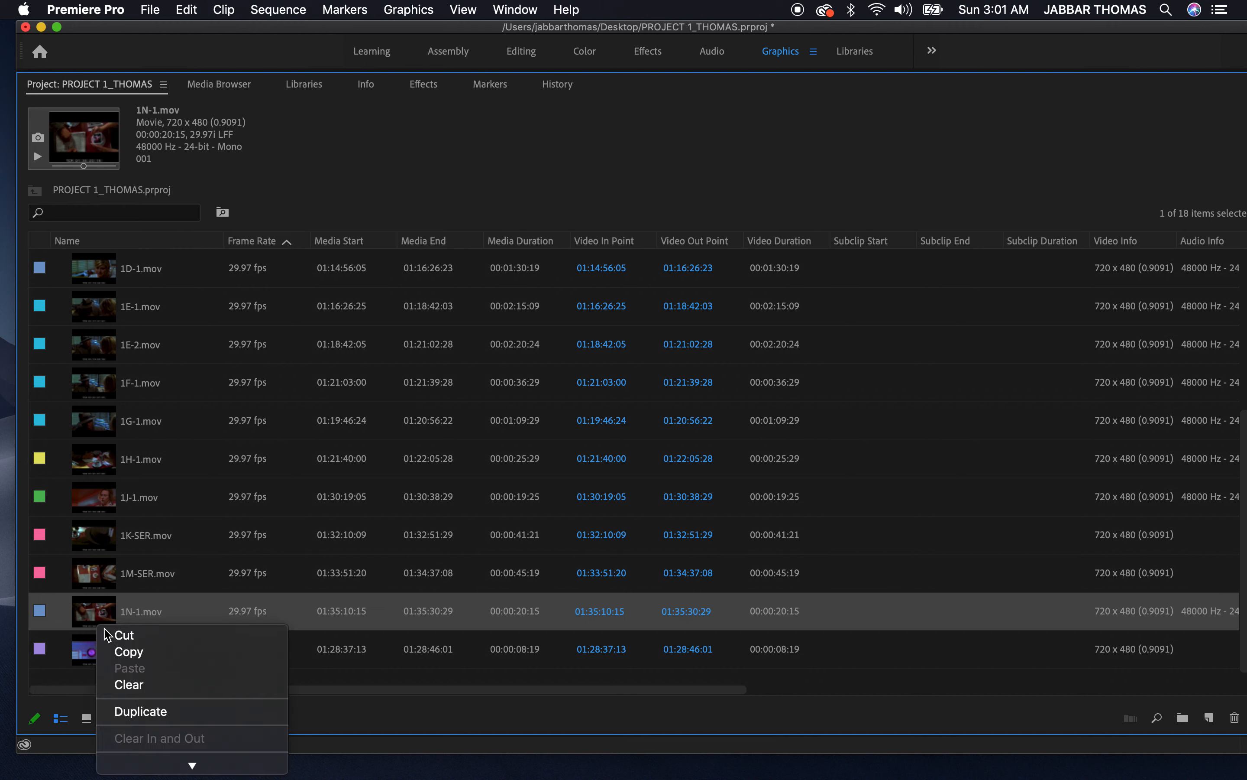
scroll(269, 734, "down", 5)
left_click(358, 678)
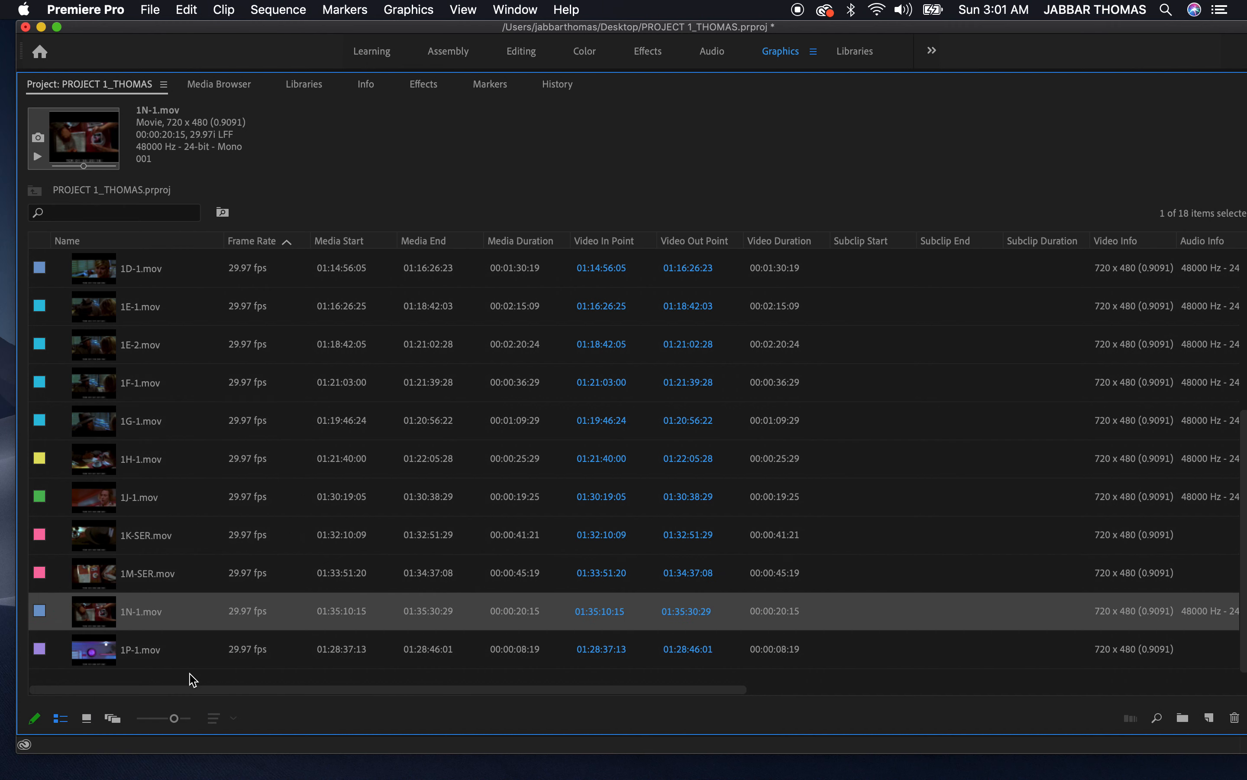
right_click(85, 608)
scroll(139, 722, "down", 10)
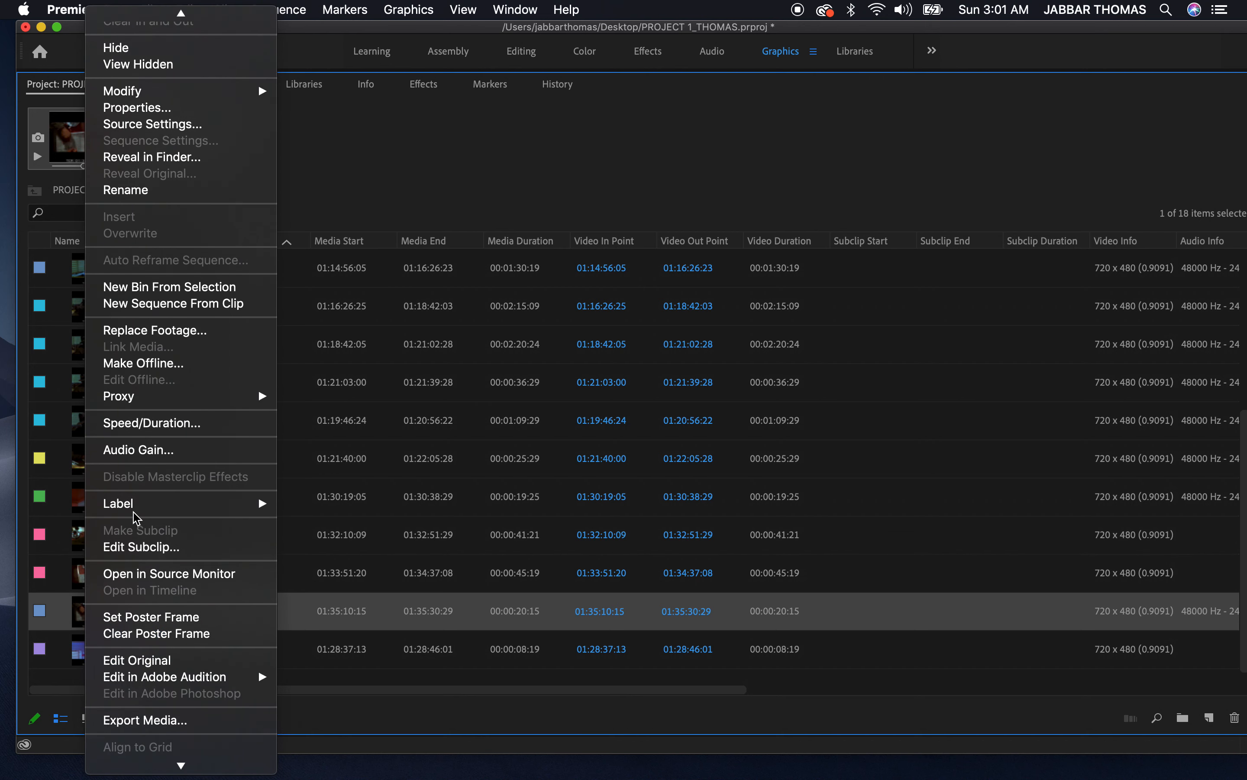
mouse_move(136, 510)
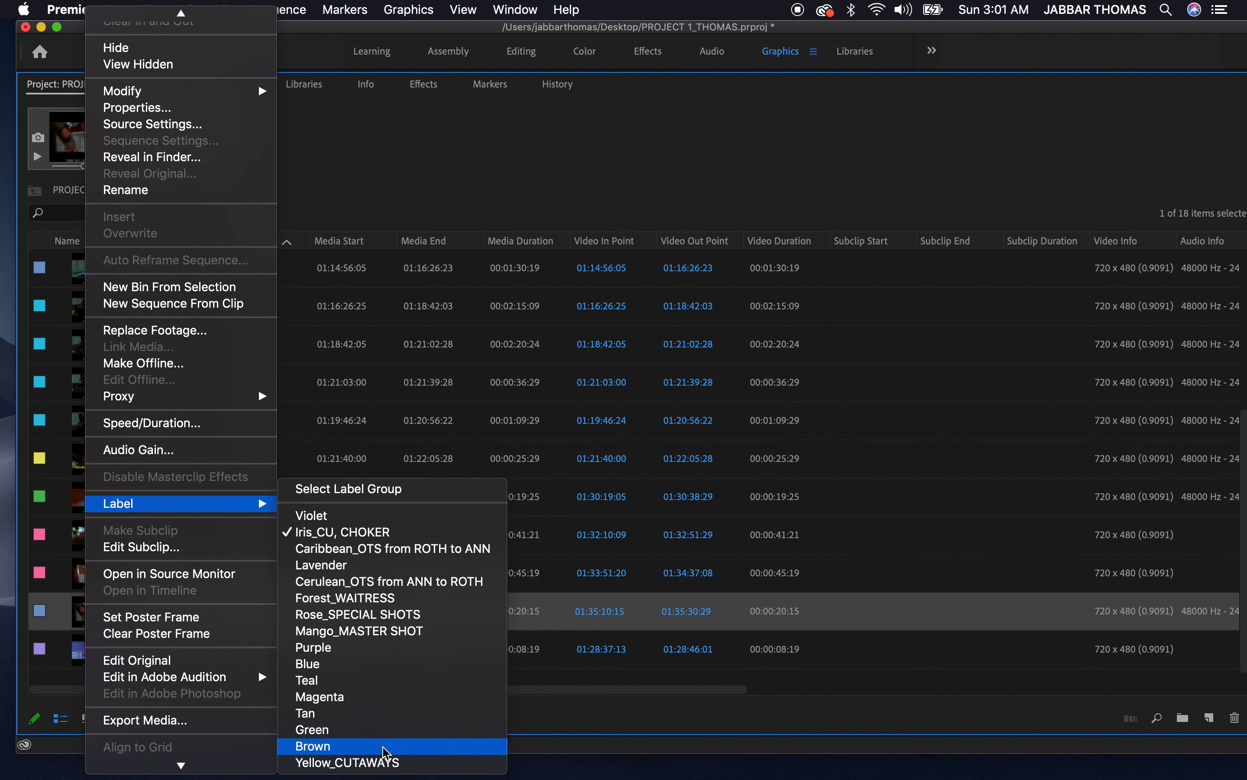
left_click(350, 762)
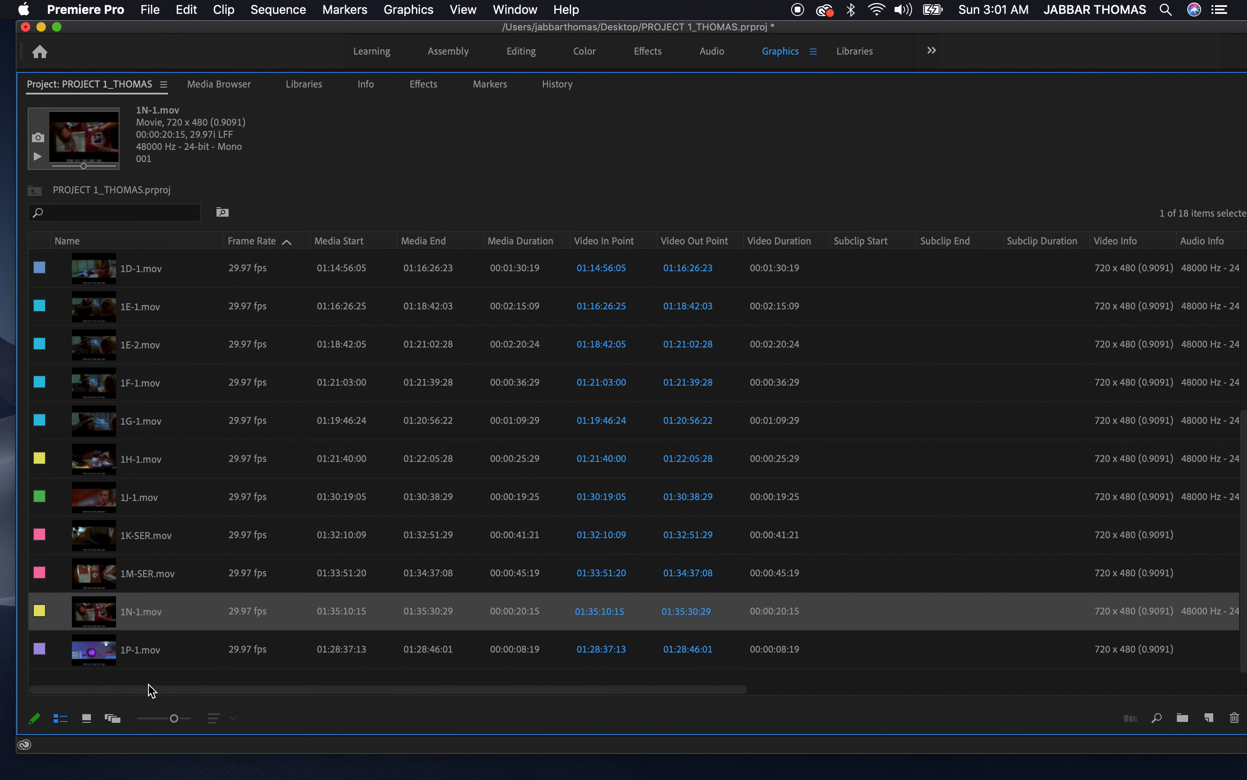
Assign the Yellow_CUTAWAYS label to clip 1P-1.mov
left_click(81, 656)
right_click(114, 662)
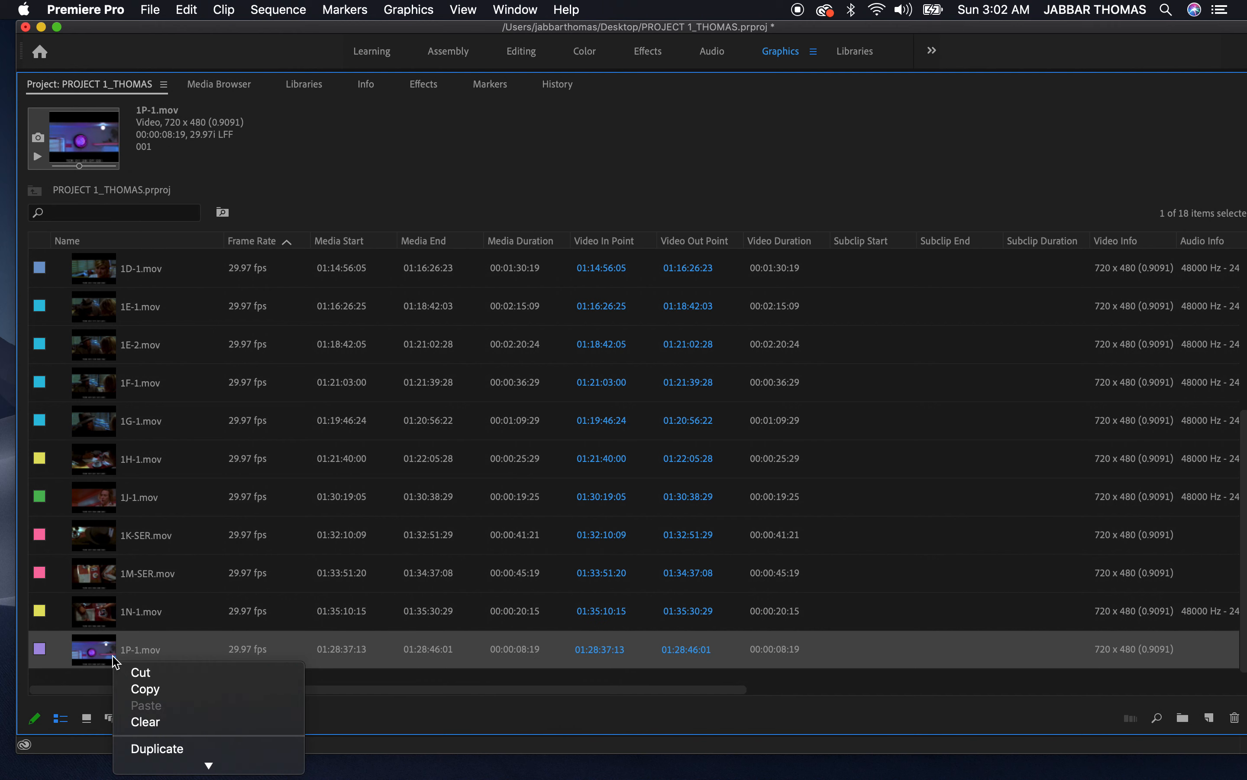
mouse_move(209, 762)
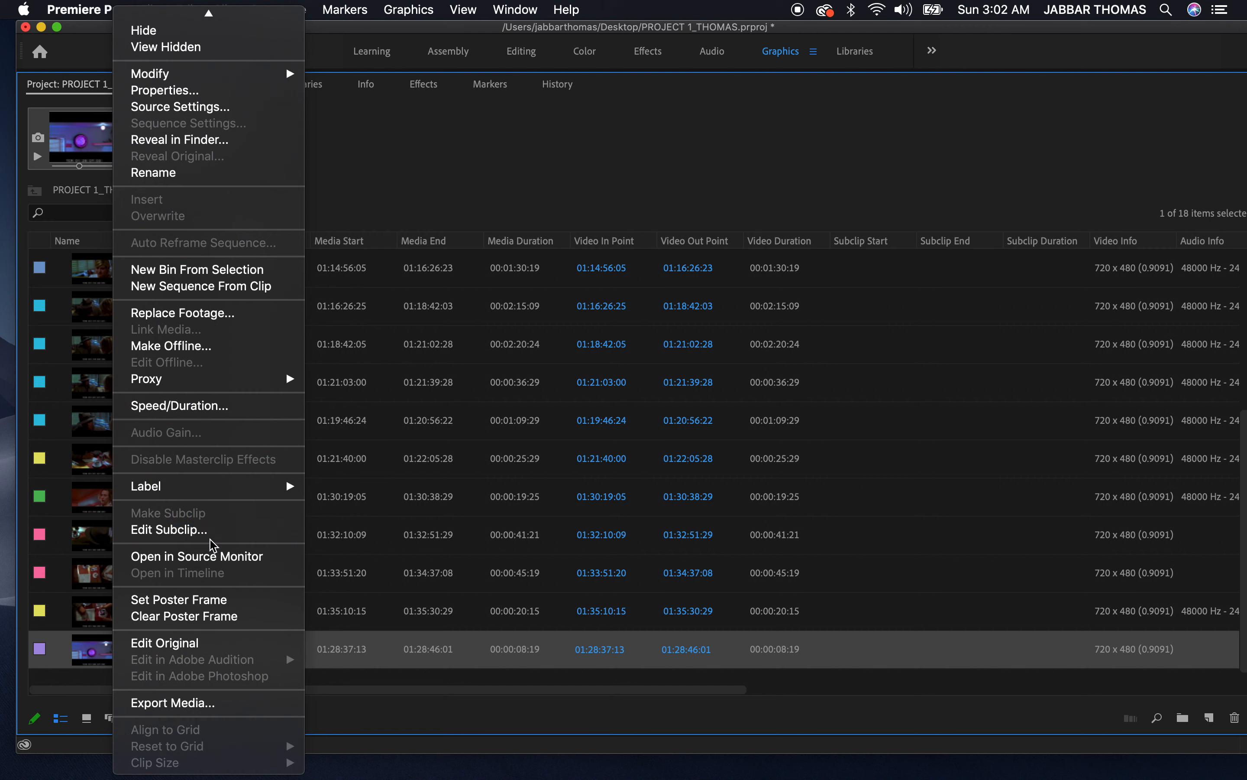
mouse_move(175, 487)
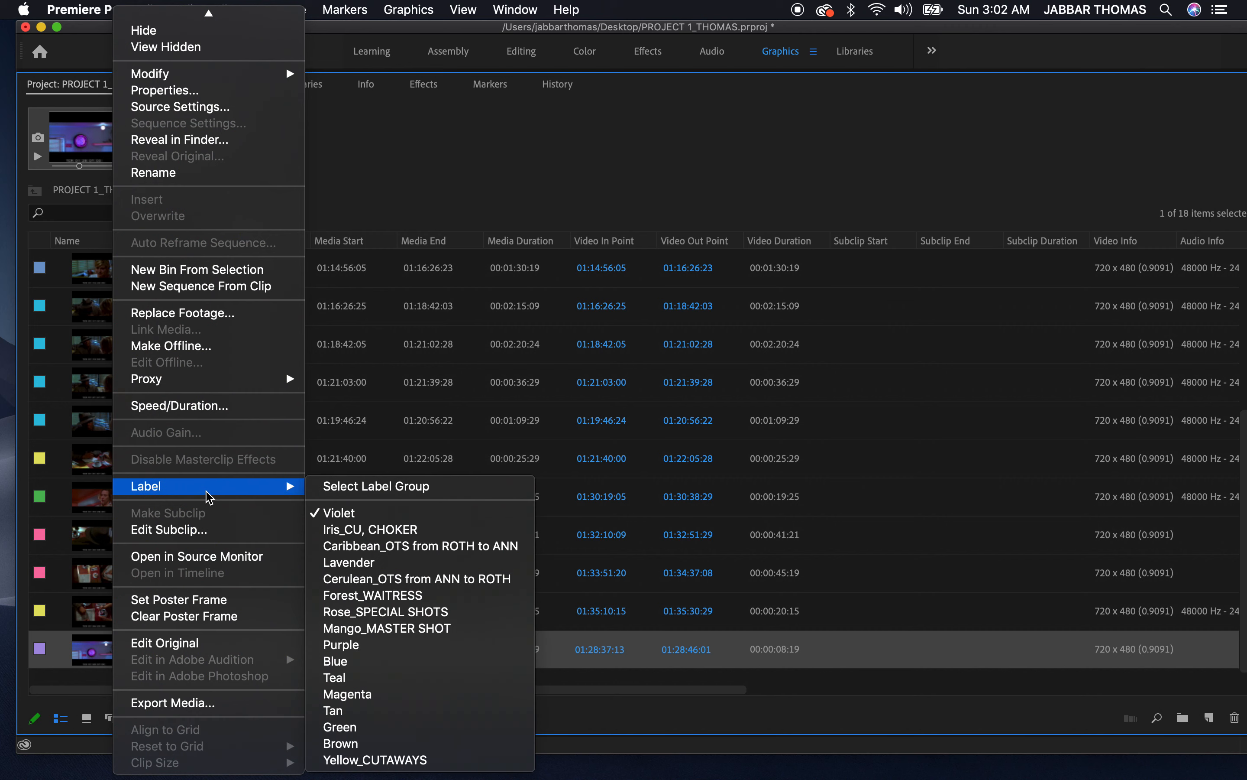
left_click(347, 762)
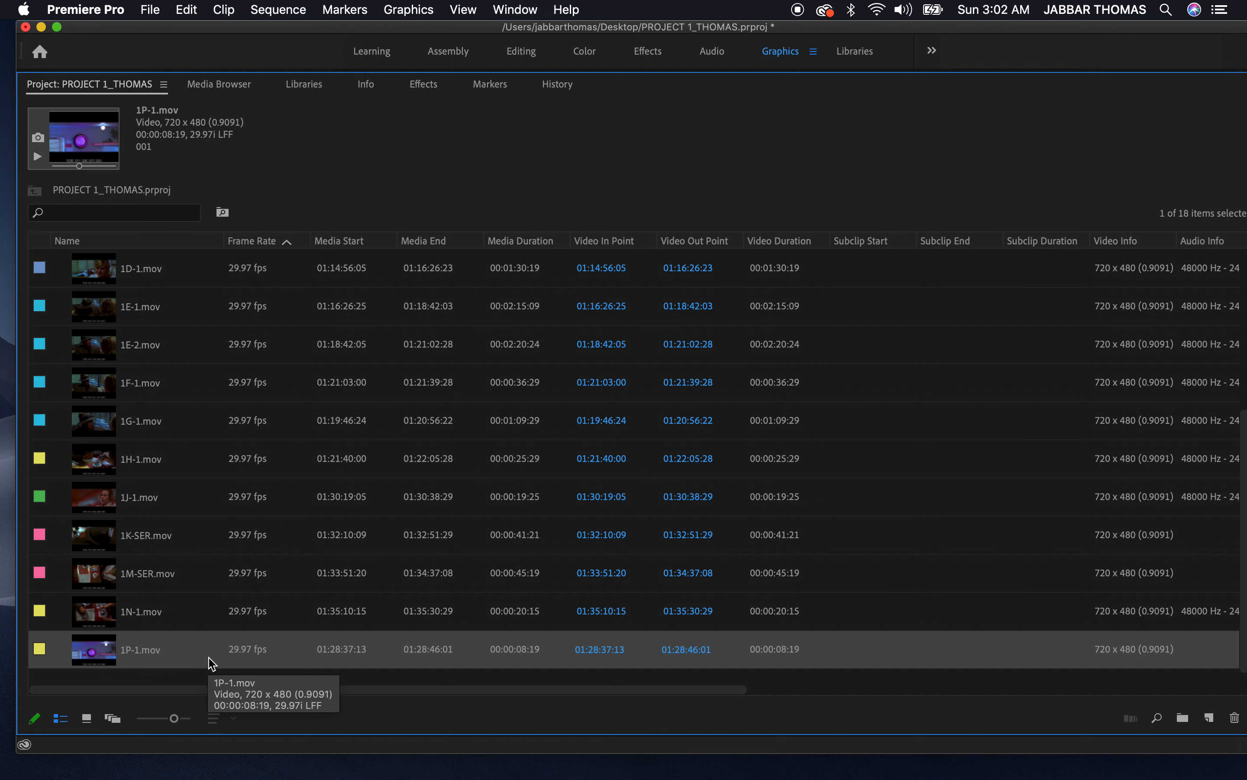
scroll(212, 664, "up", 5)
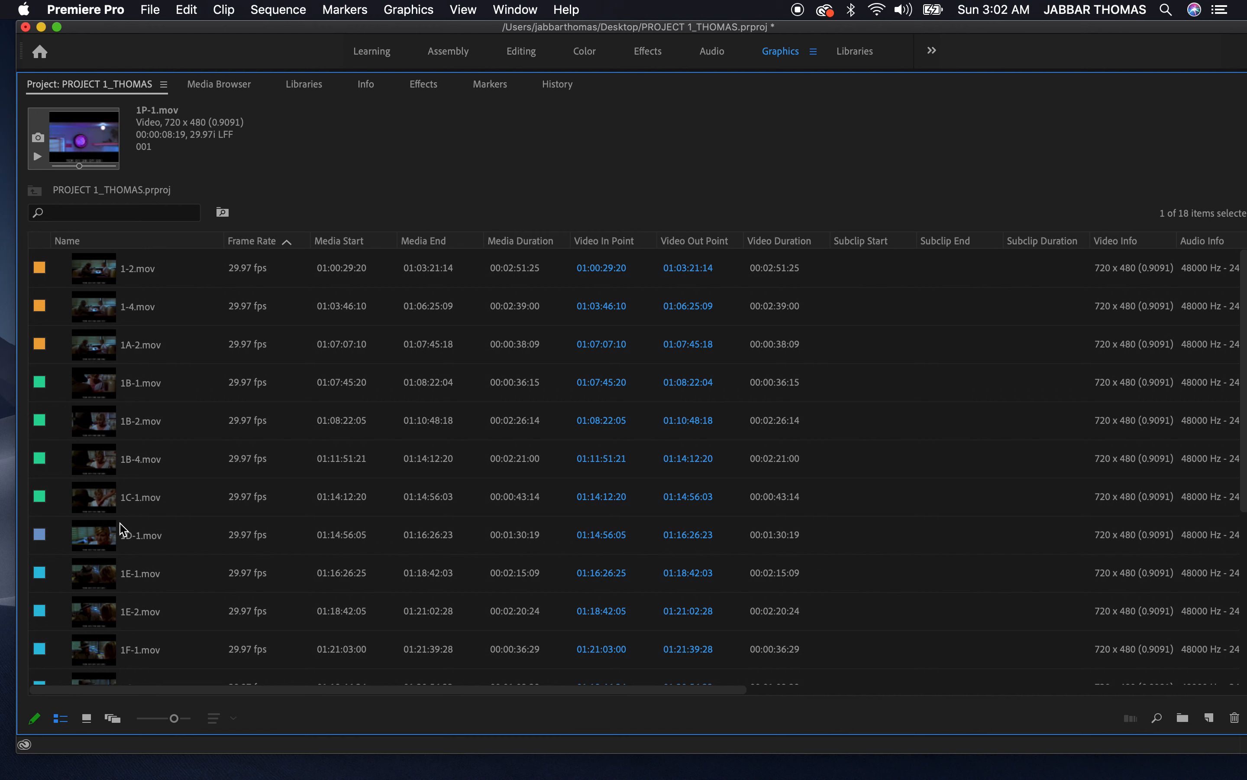
scroll(117, 568, "down", 5)
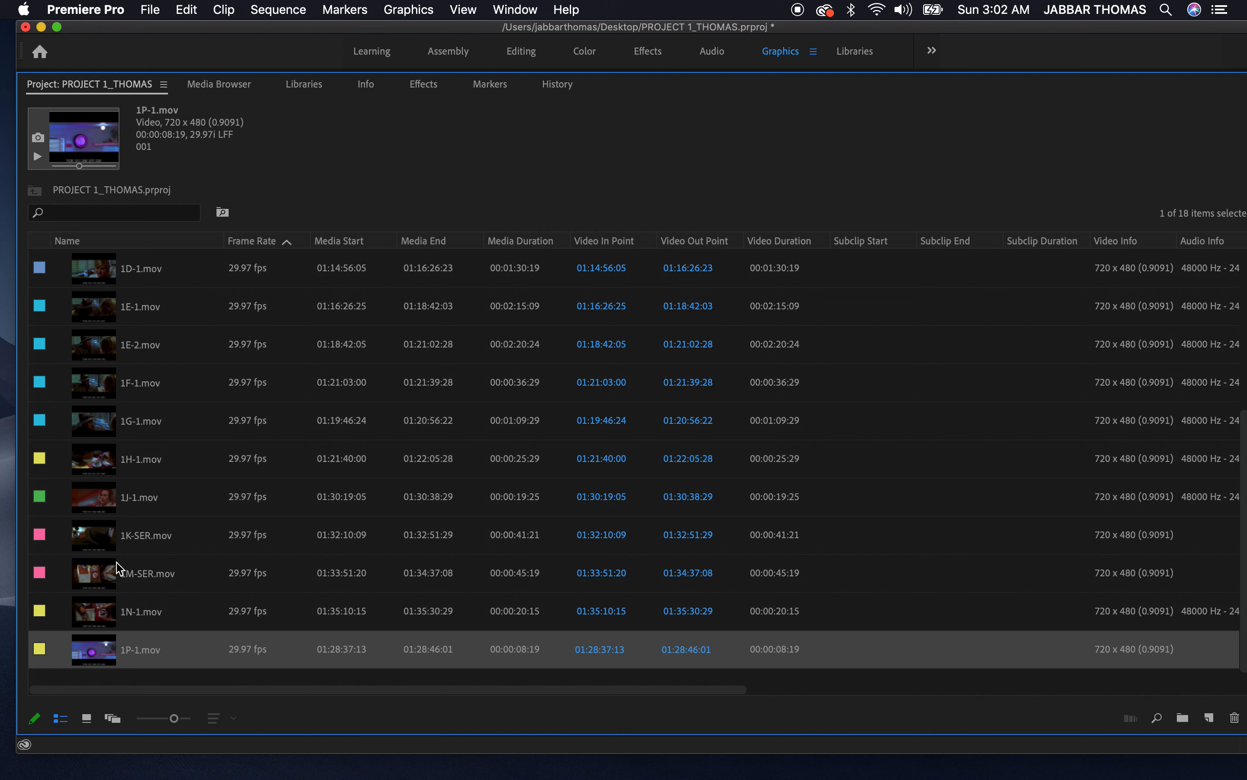
Group clips 1-2.mov, 1-4.mov and 1A-2.mov into a new bin named MASTERS
scroll(119, 568, "up", 5)
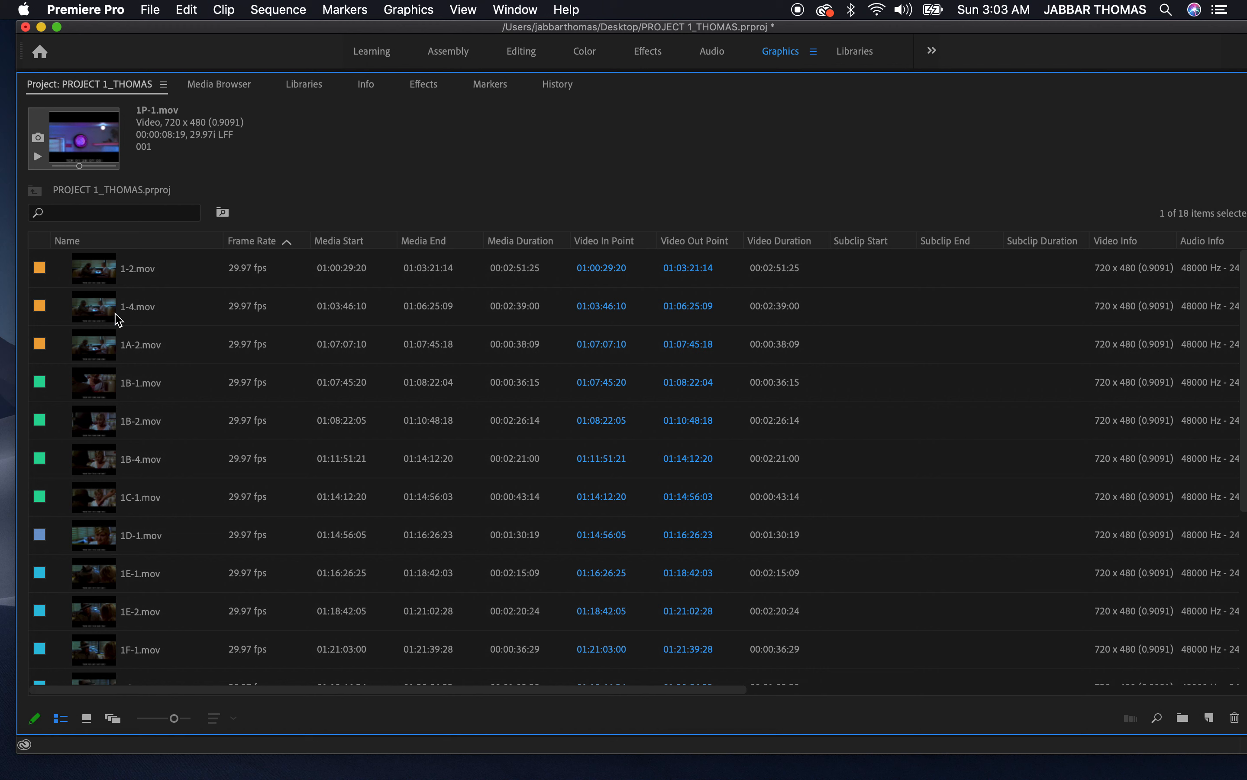
left_click(117, 275)
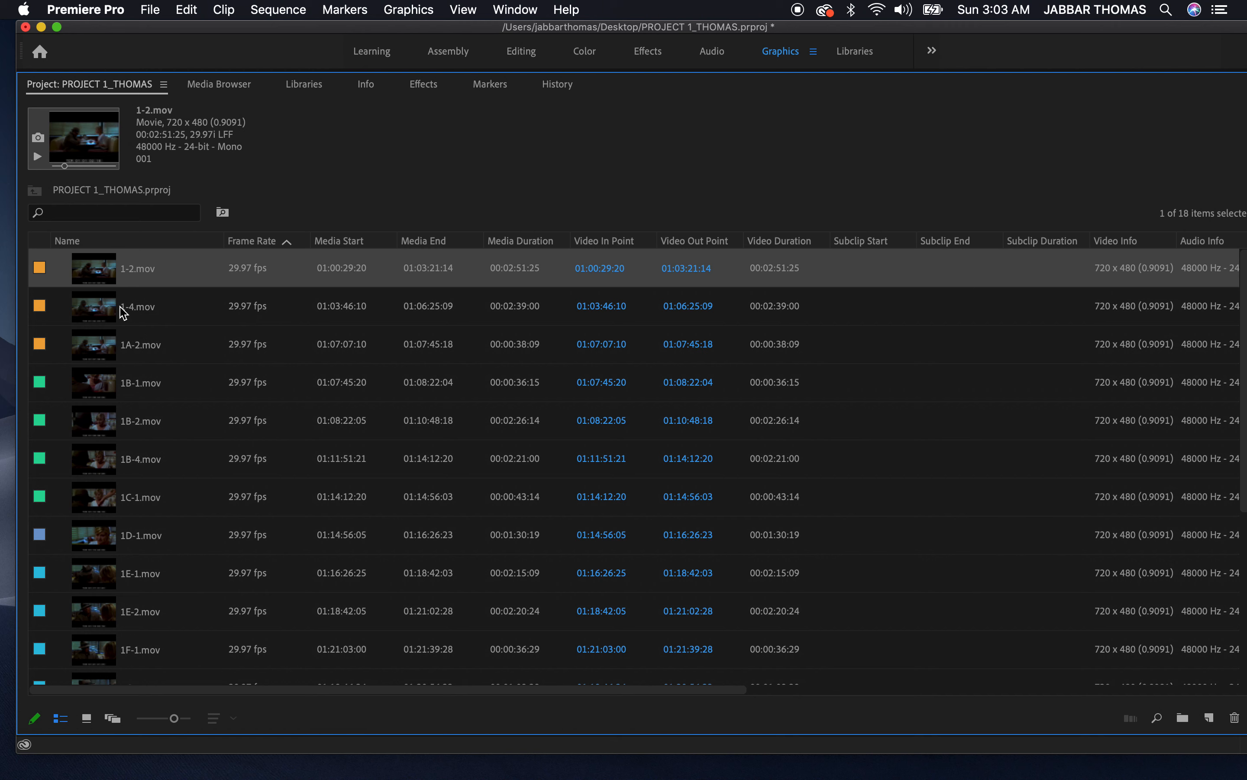
left_click(122, 313)
left_click(124, 350)
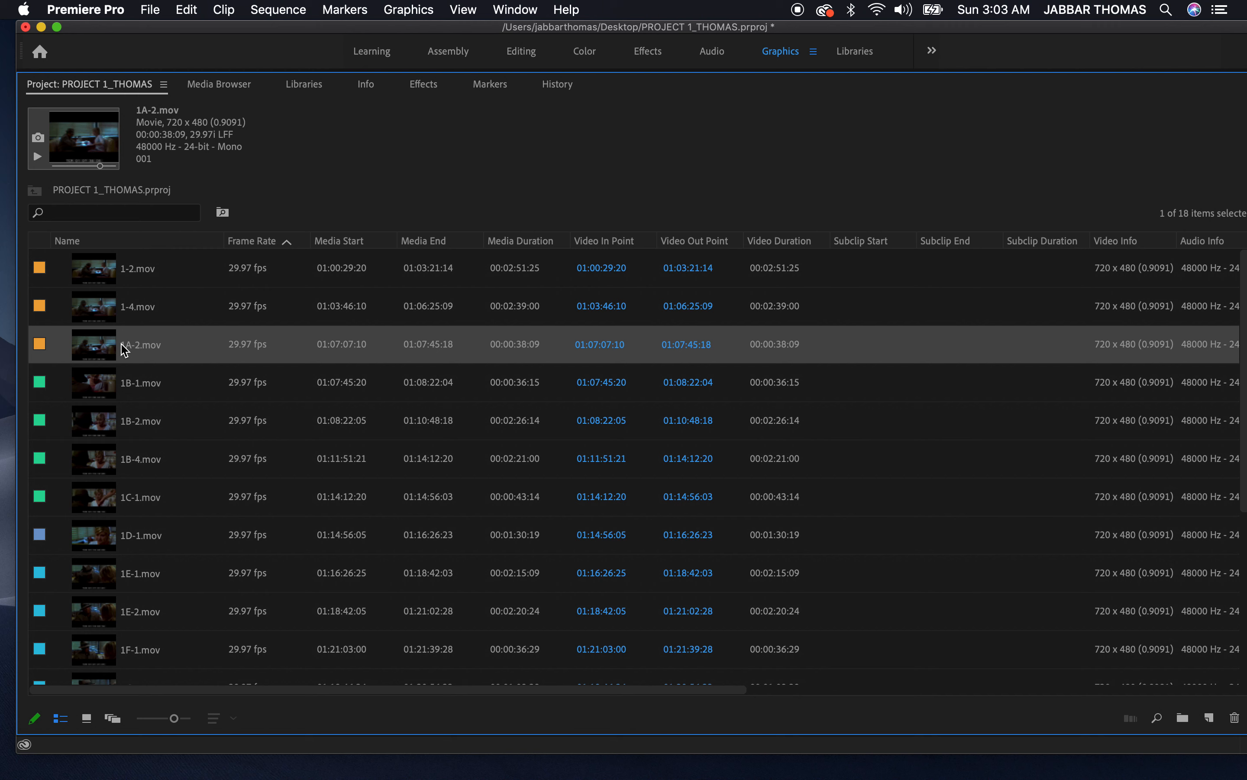
left_click(108, 274, "shift")
left_click_drag(99, 268, 1181, 721)
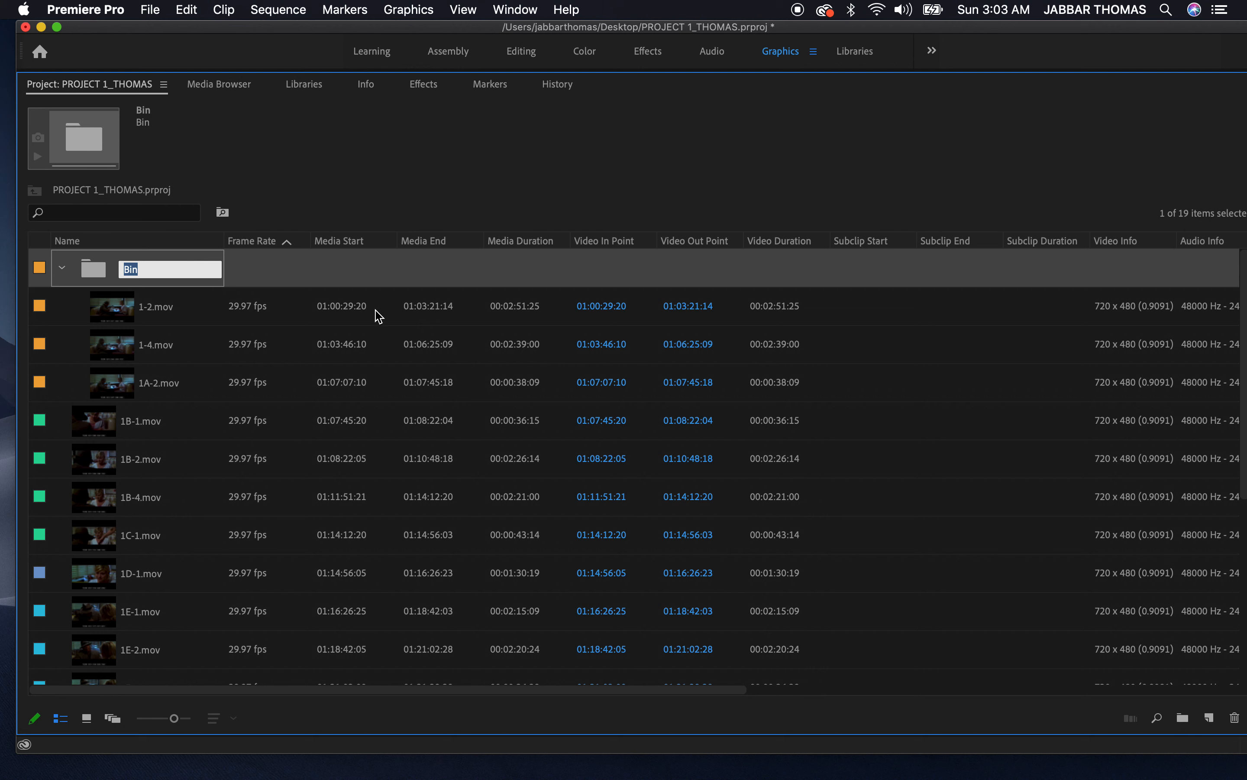
type("MS")
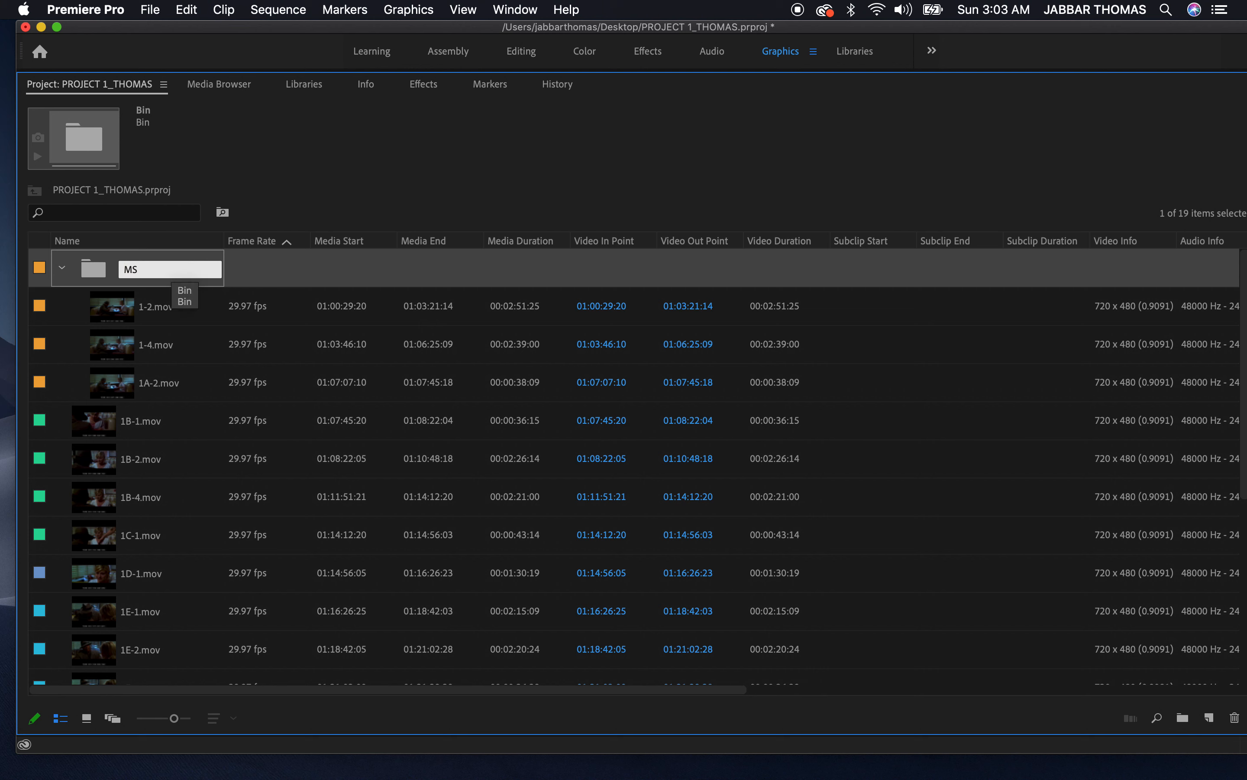
key("BackSpace")
type("ASTERS")
key("Return")
Collapse the MASTERS bin and rename it SCENE 1 MASTERS
left_click(157, 342)
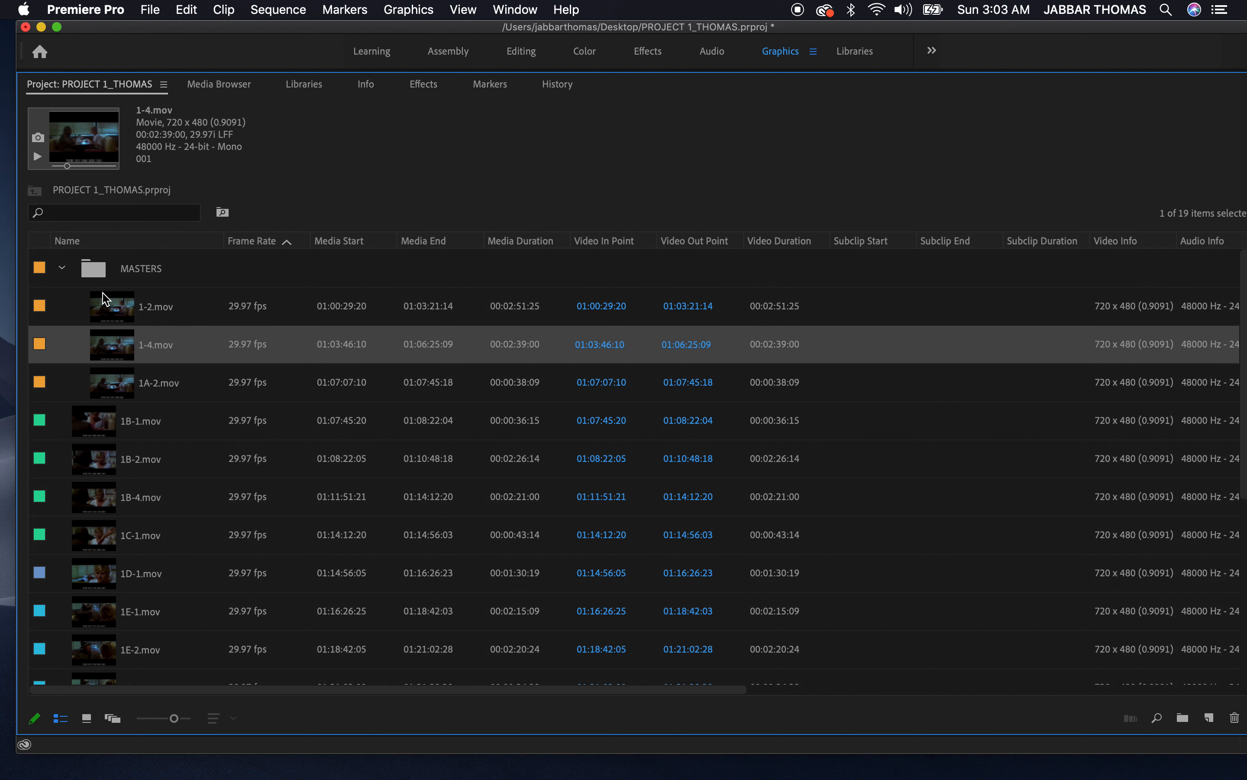
left_click(62, 267)
left_click(125, 269)
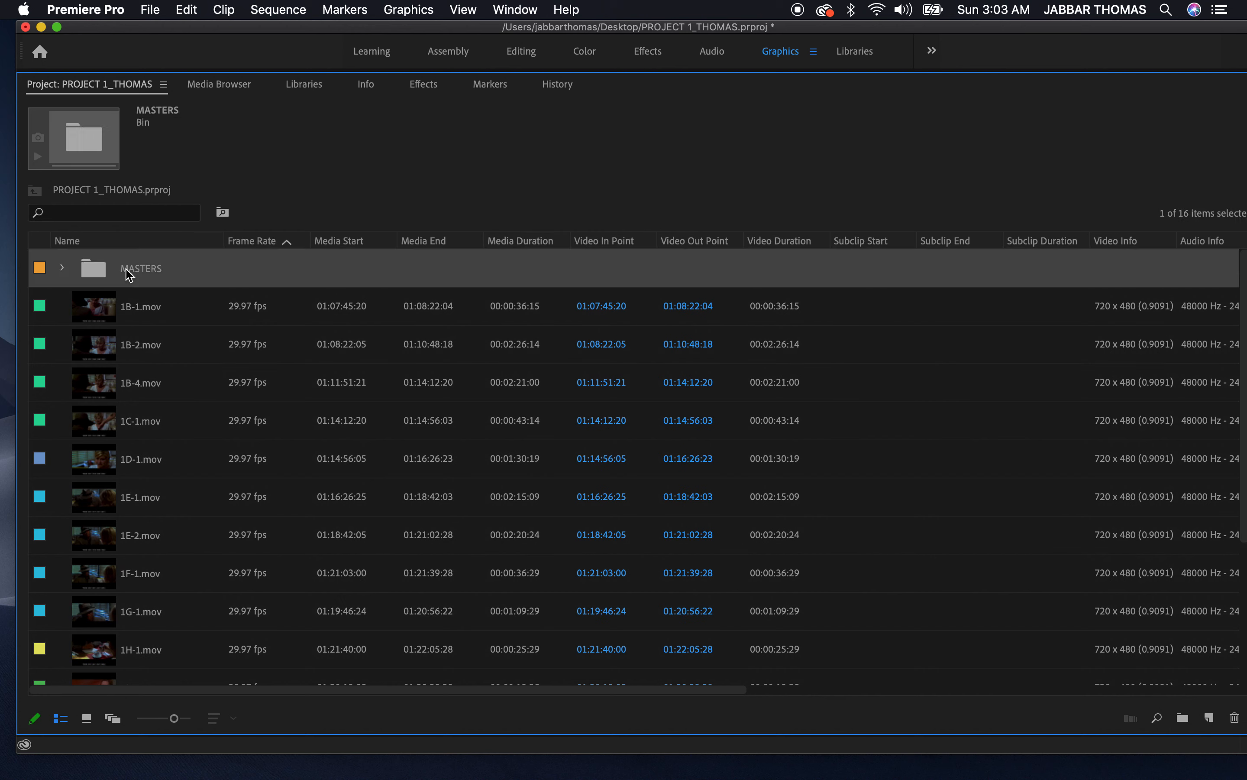
left_click(125, 268)
left_click(124, 269)
type("SCEHNE")
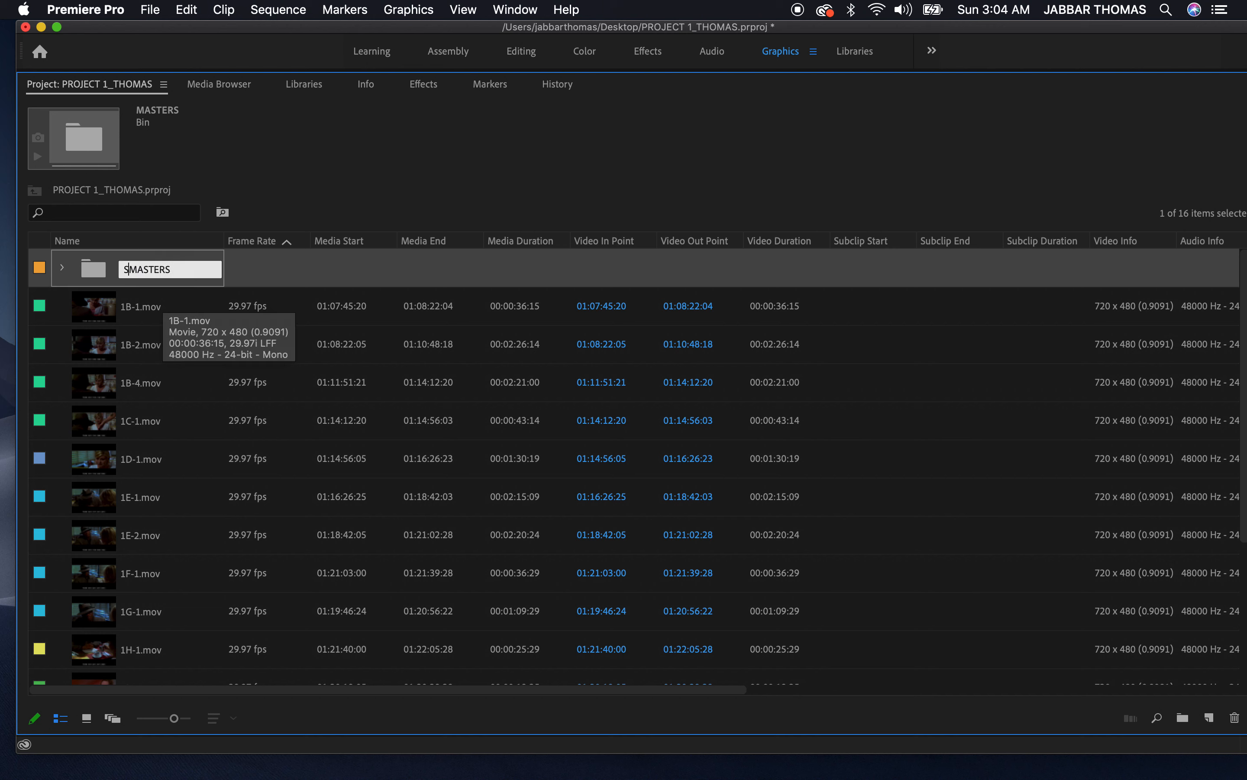
key("BackSpace")
key("BackSpace")
key("BackSpace")
key("BackSpace")
type("NE 1")
left_click(196, 392)
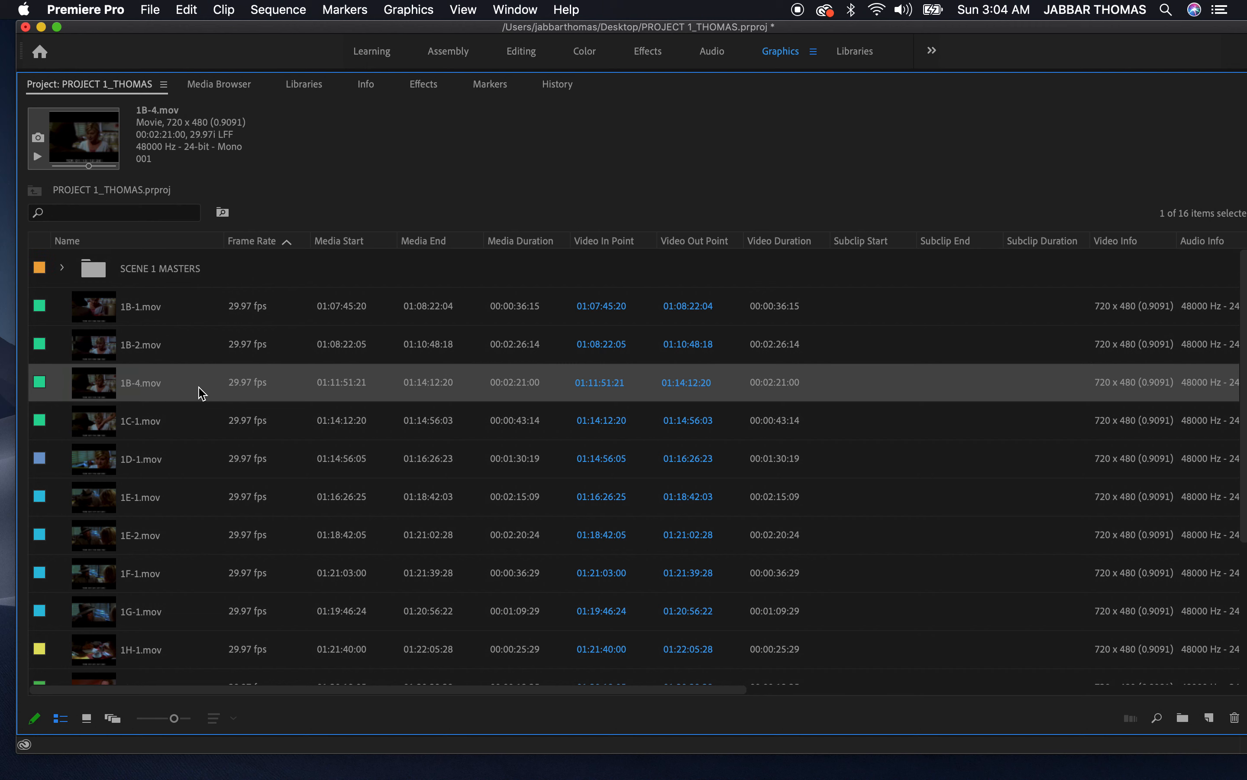
Group clips 1B-1.mov, 1B-2.mov and 1B-4.mov into a new bin named 1B and collapse it
left_click(144, 313)
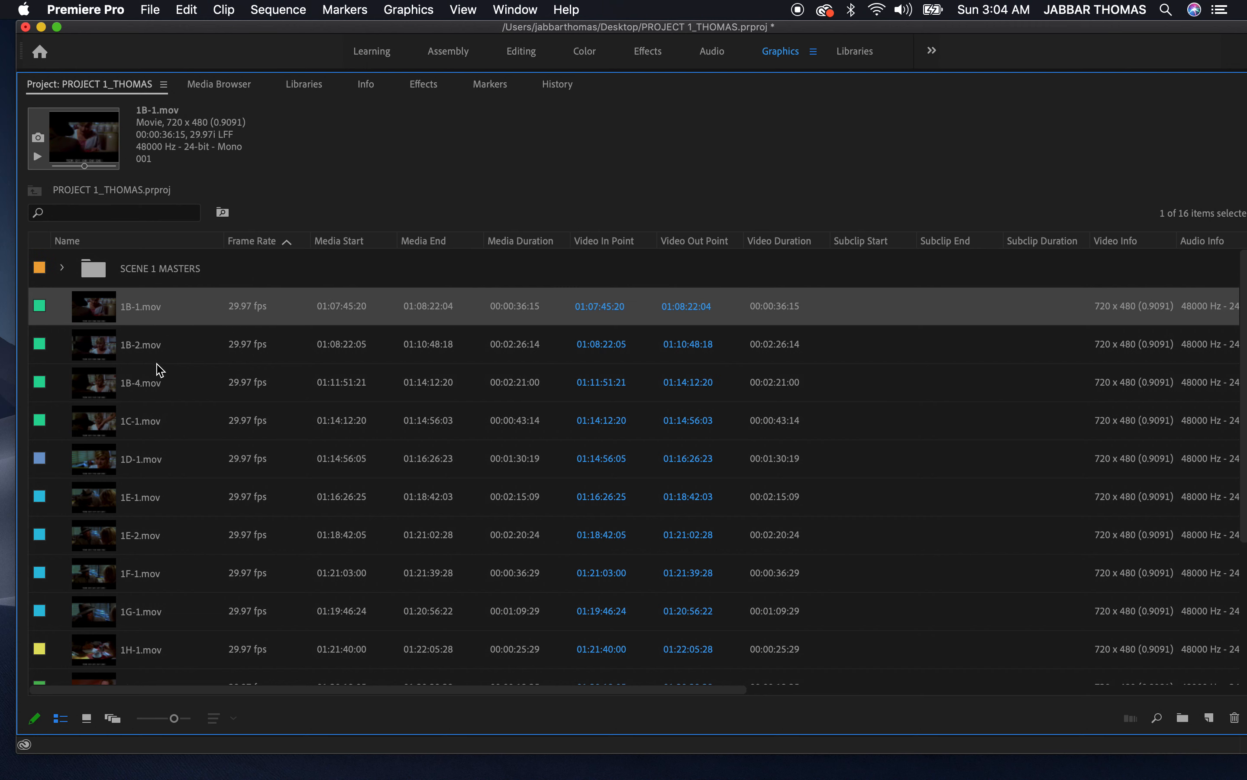
left_click(146, 390)
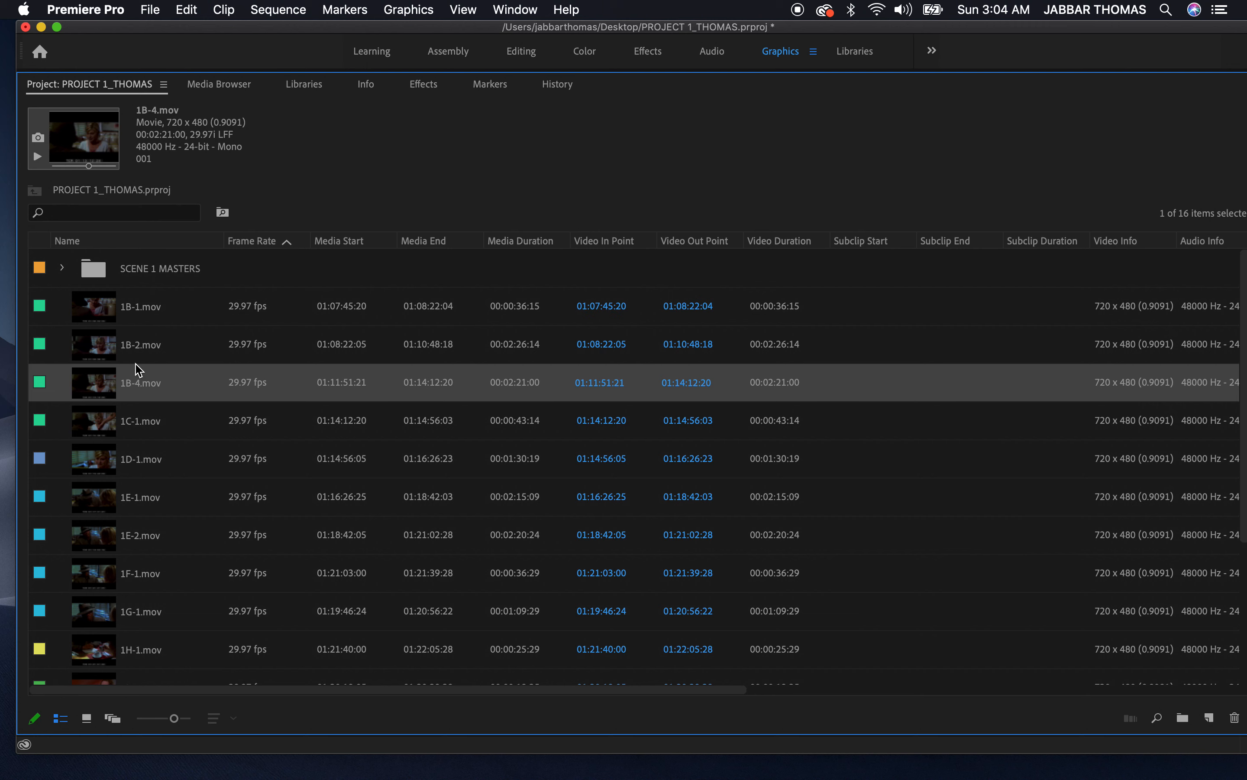
left_click(138, 310, "shift")
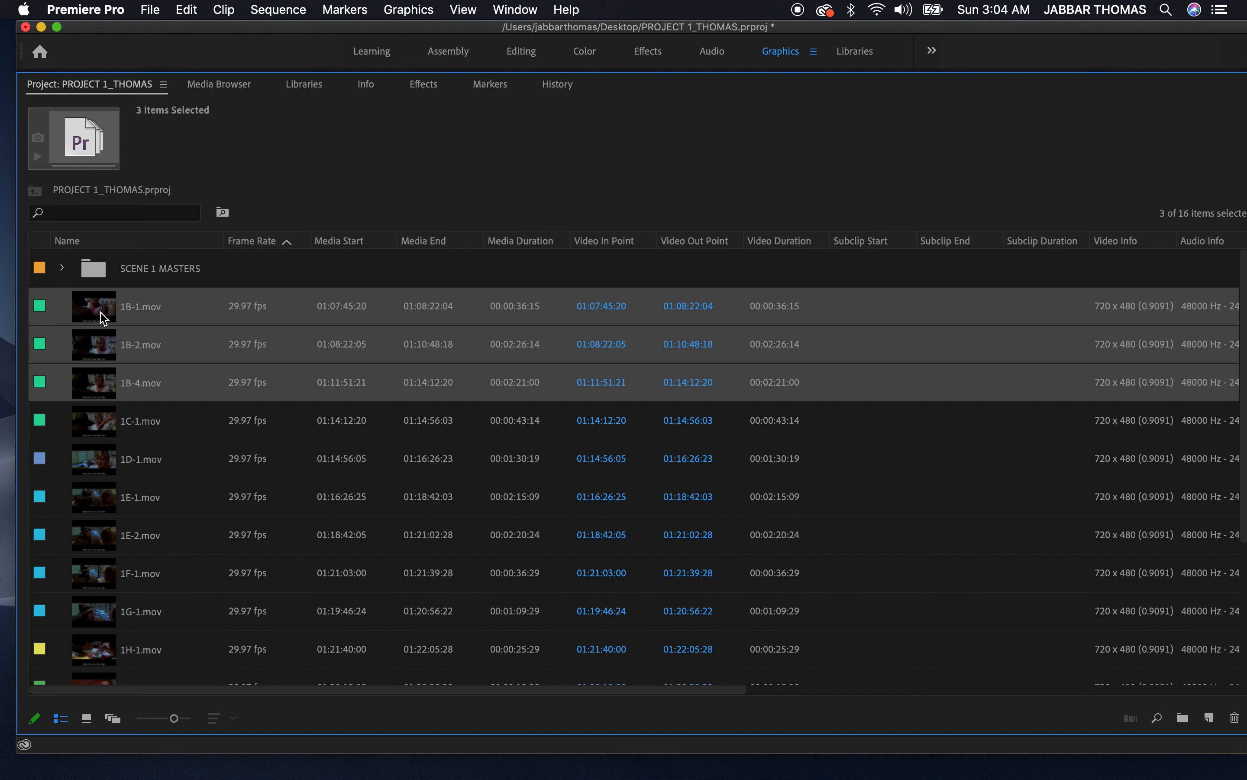
left_click_drag(103, 317, 1040, 657)
left_click_drag(1177, 699, 1178, 714)
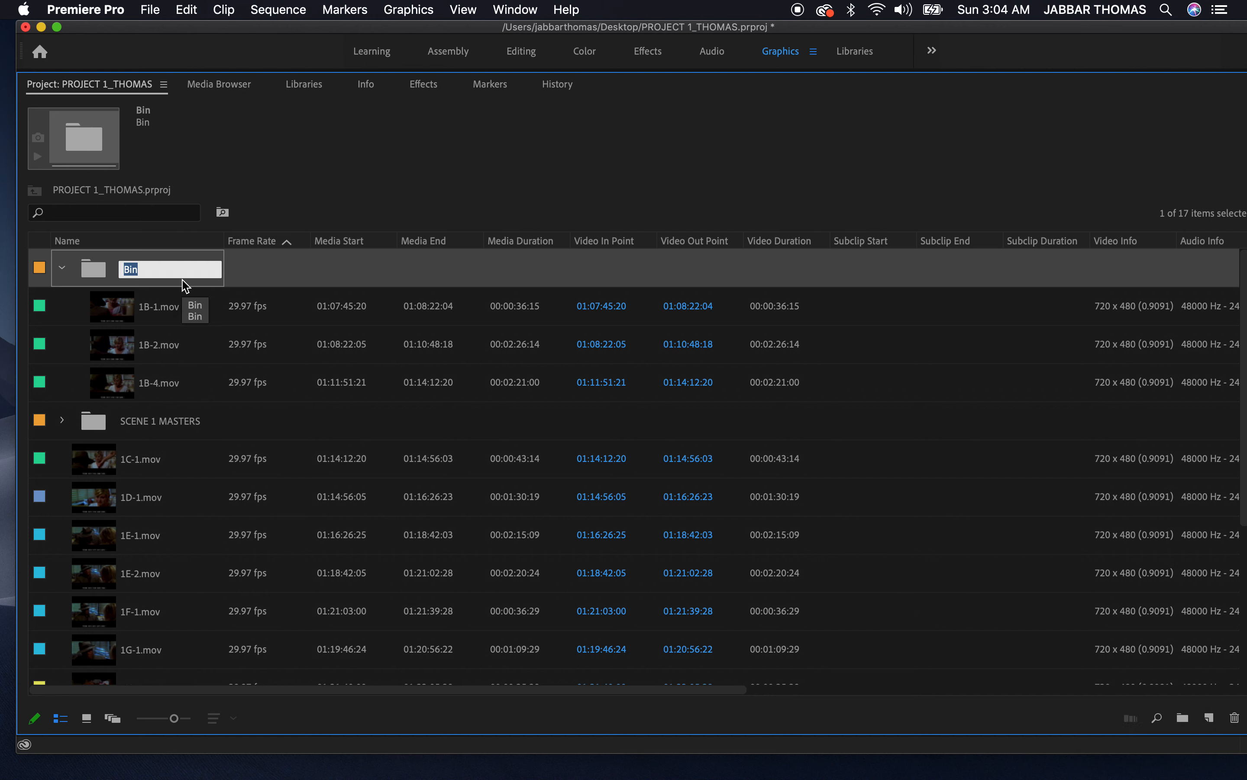
type("1B")
key("Return")
left_click(173, 393)
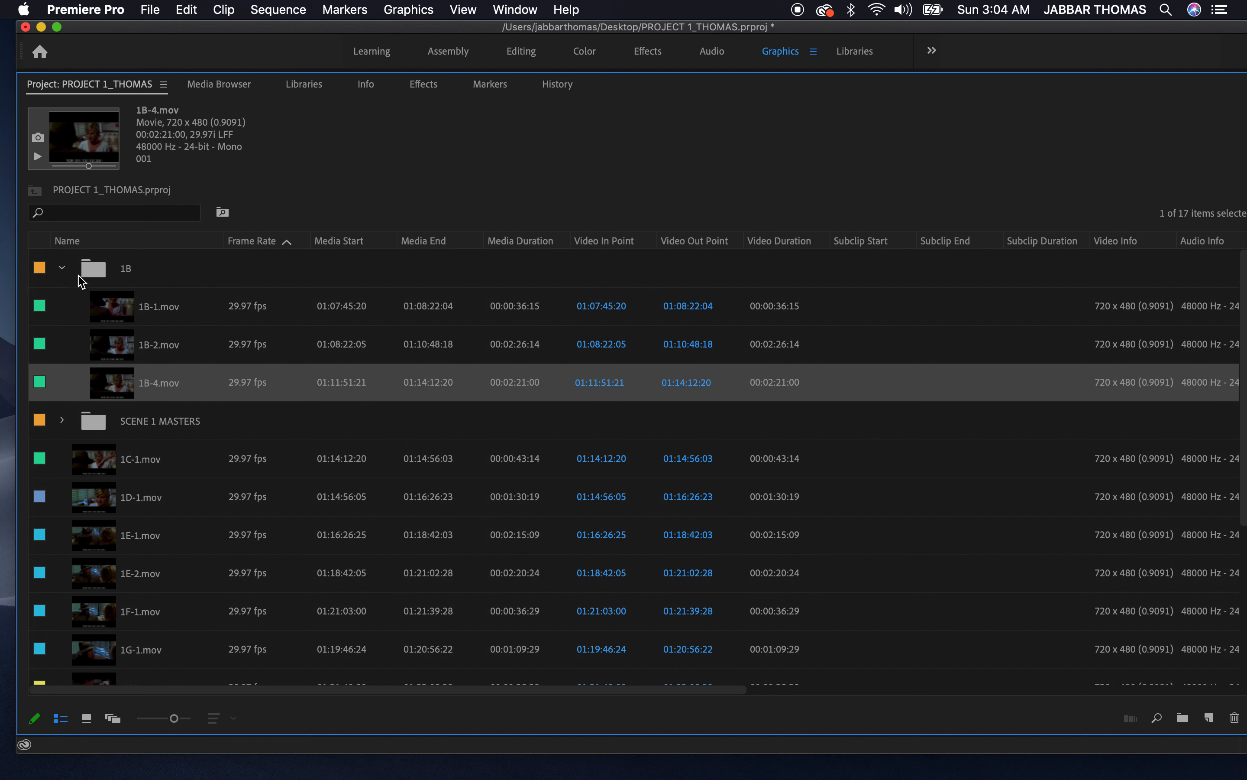
left_click(62, 269)
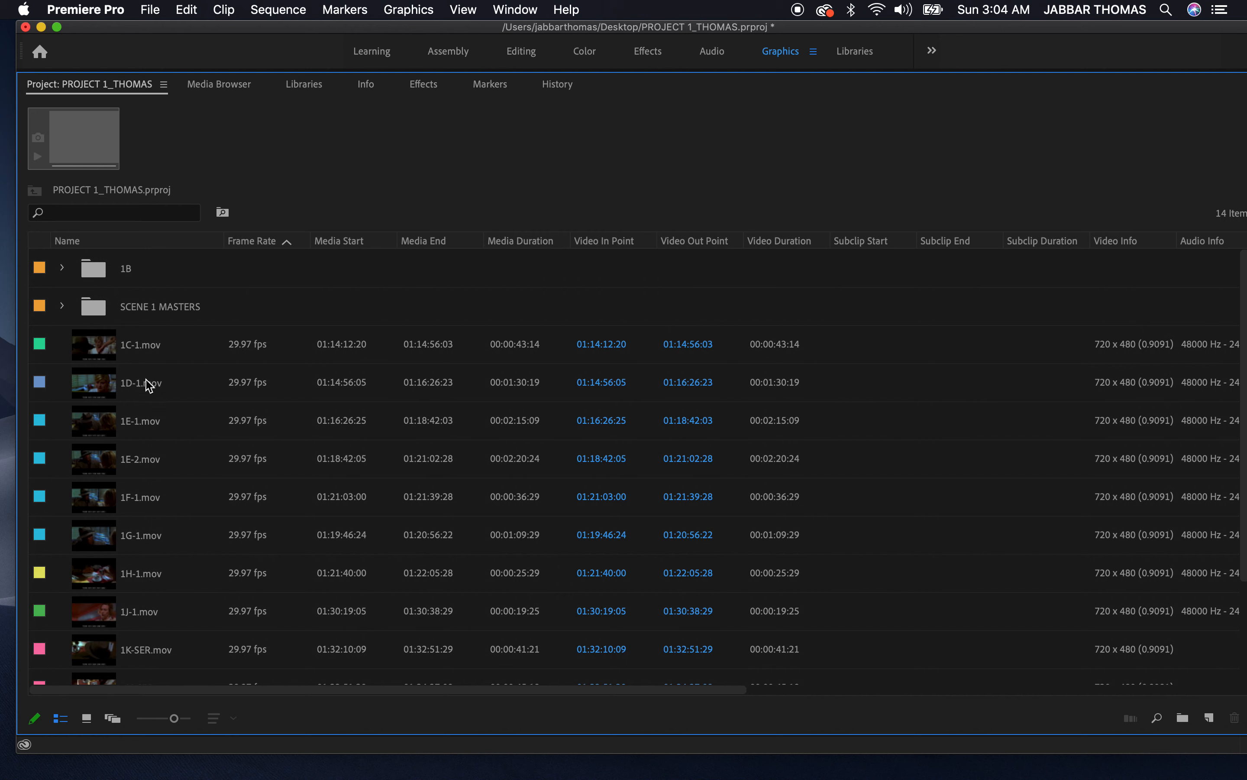
Put clip 1C-1.mov into a new bin named 1C and collapse the bin
left_click(129, 366)
left_click_drag(101, 352, 1182, 720)
type("1C")
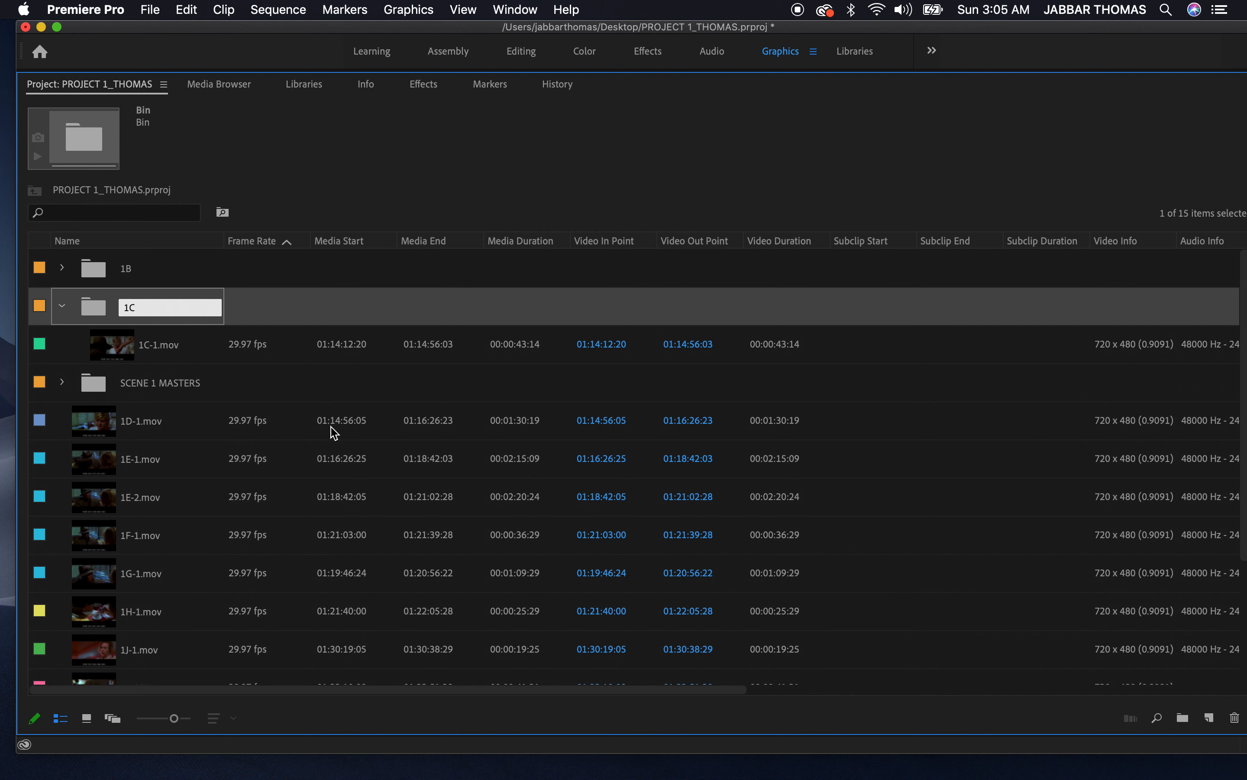
left_click(260, 397)
left_click(62, 306)
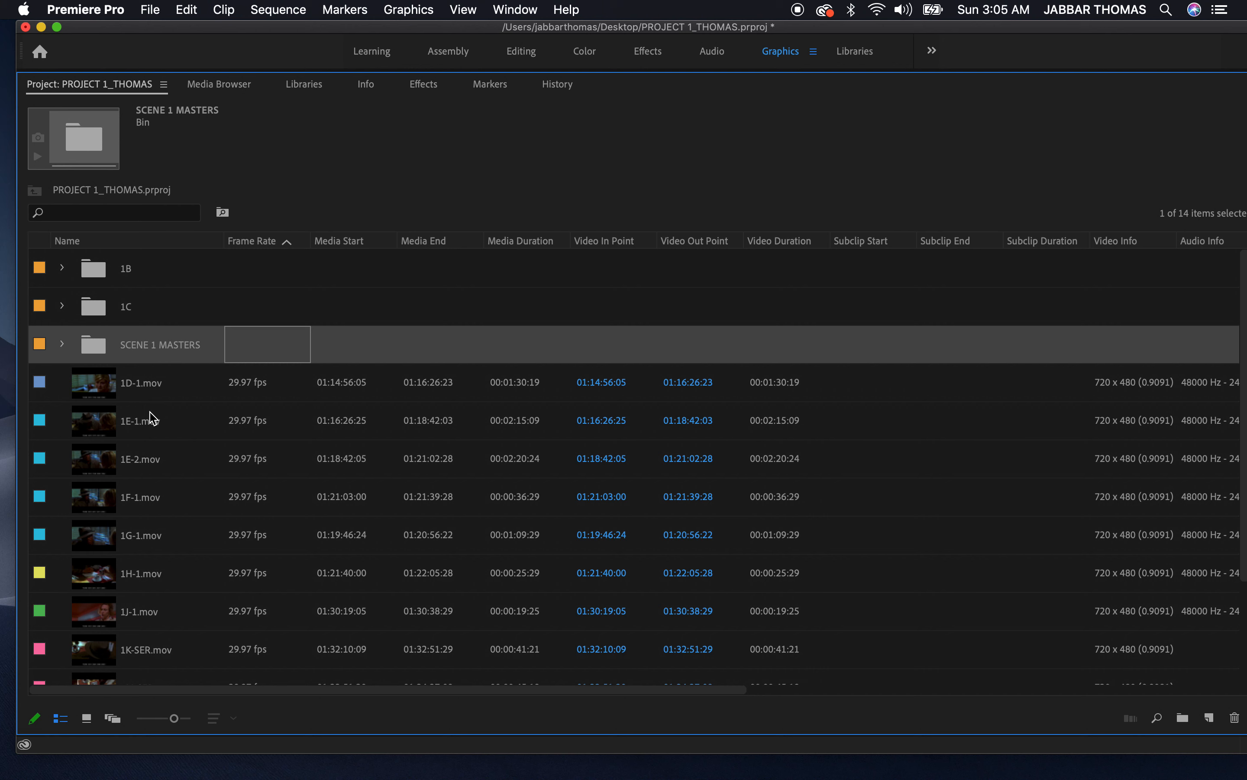
Put clip 1D-1.mov into a new bin named 1D and collapse the bin
left_click(98, 392)
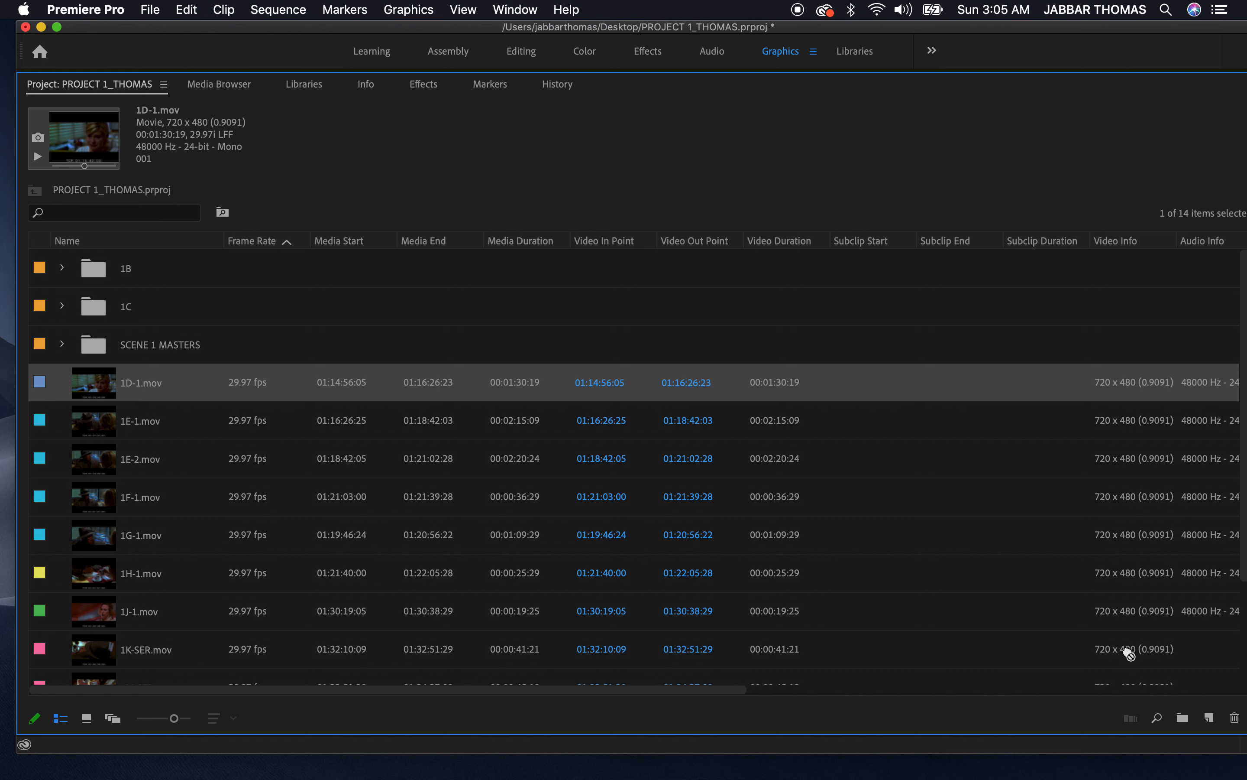
left_click(1182, 717)
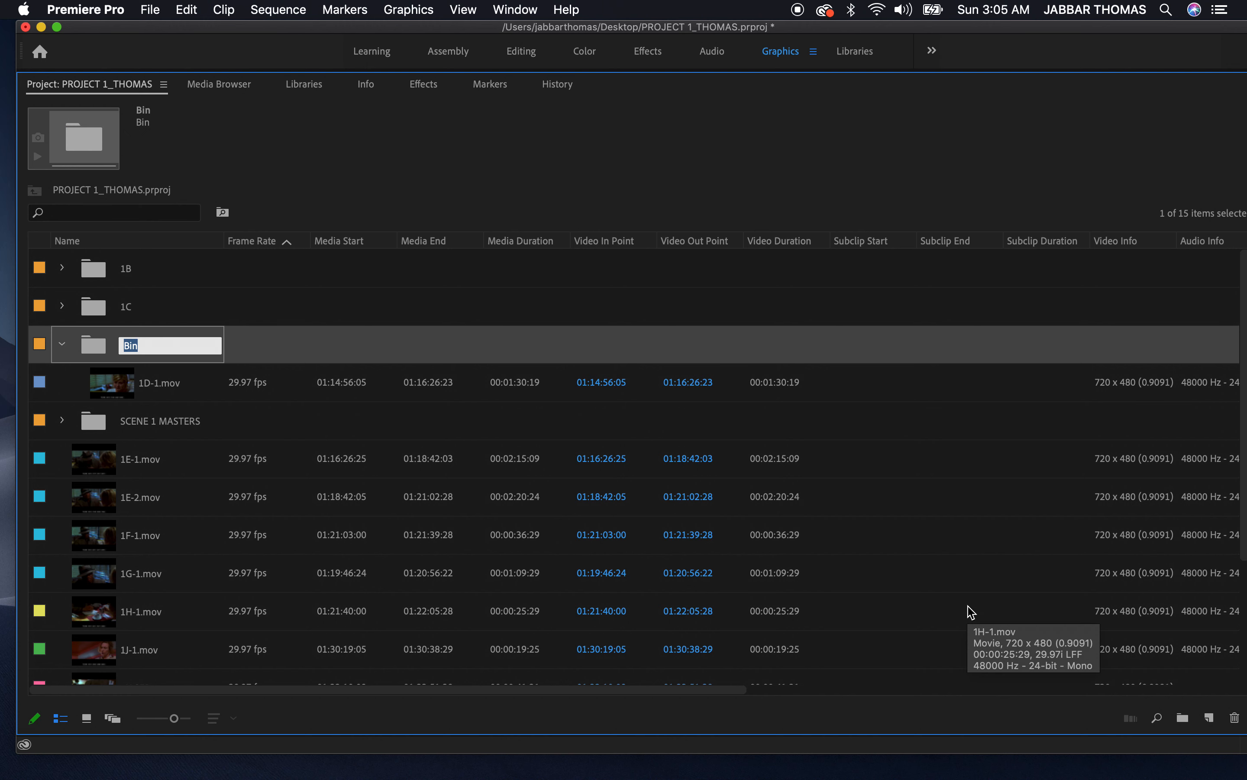
type("1D")
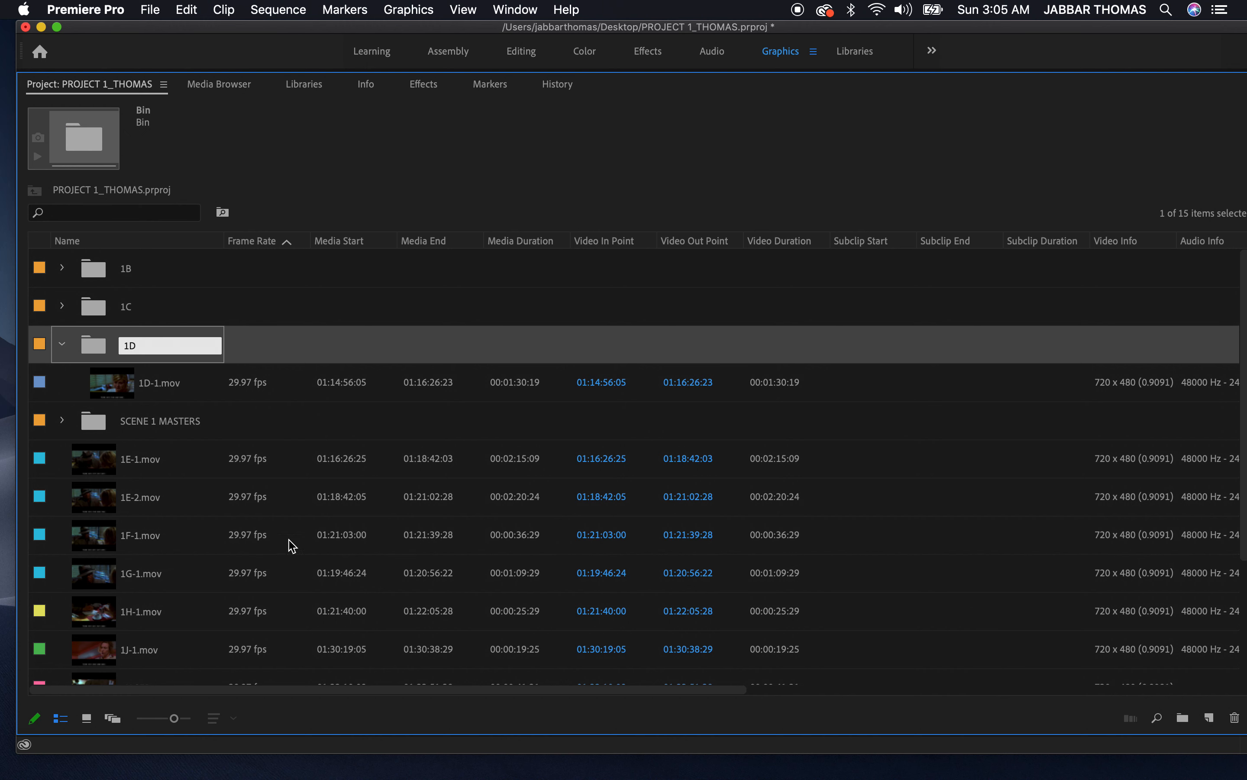
left_click(149, 488)
left_click(62, 343)
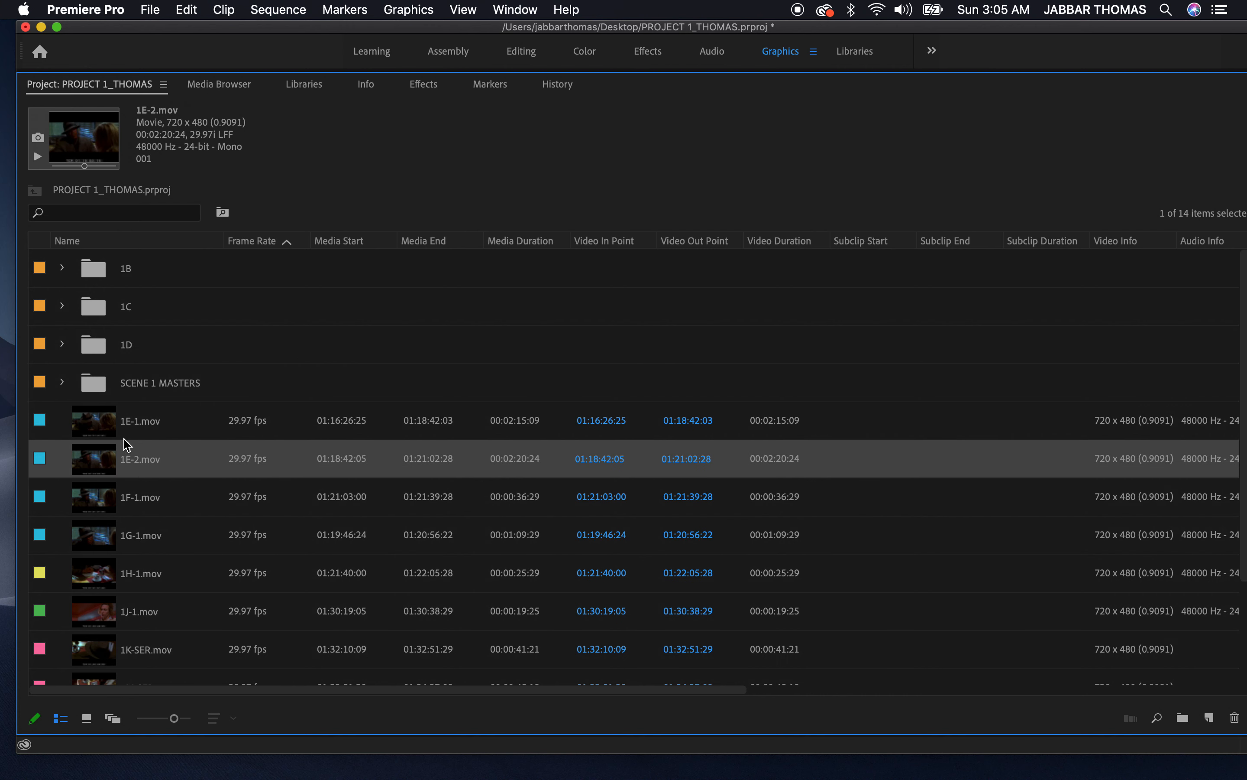
Group clips 1E-1.mov and 1E-2.mov into a new bin named 1E and collapse it
left_click(133, 430)
left_click(135, 464, "shift")
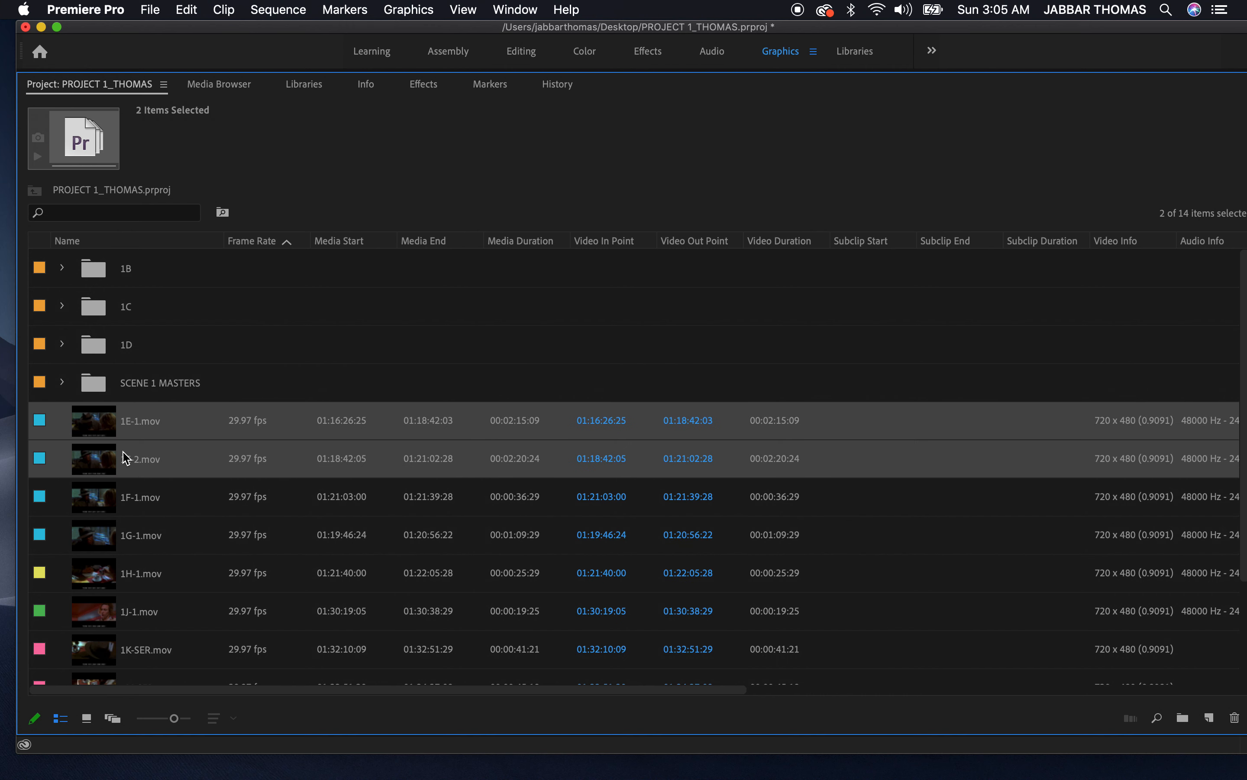
left_click_drag(98, 430, 1071, 661)
left_click_drag(1182, 717, 1182, 718)
type("1E")
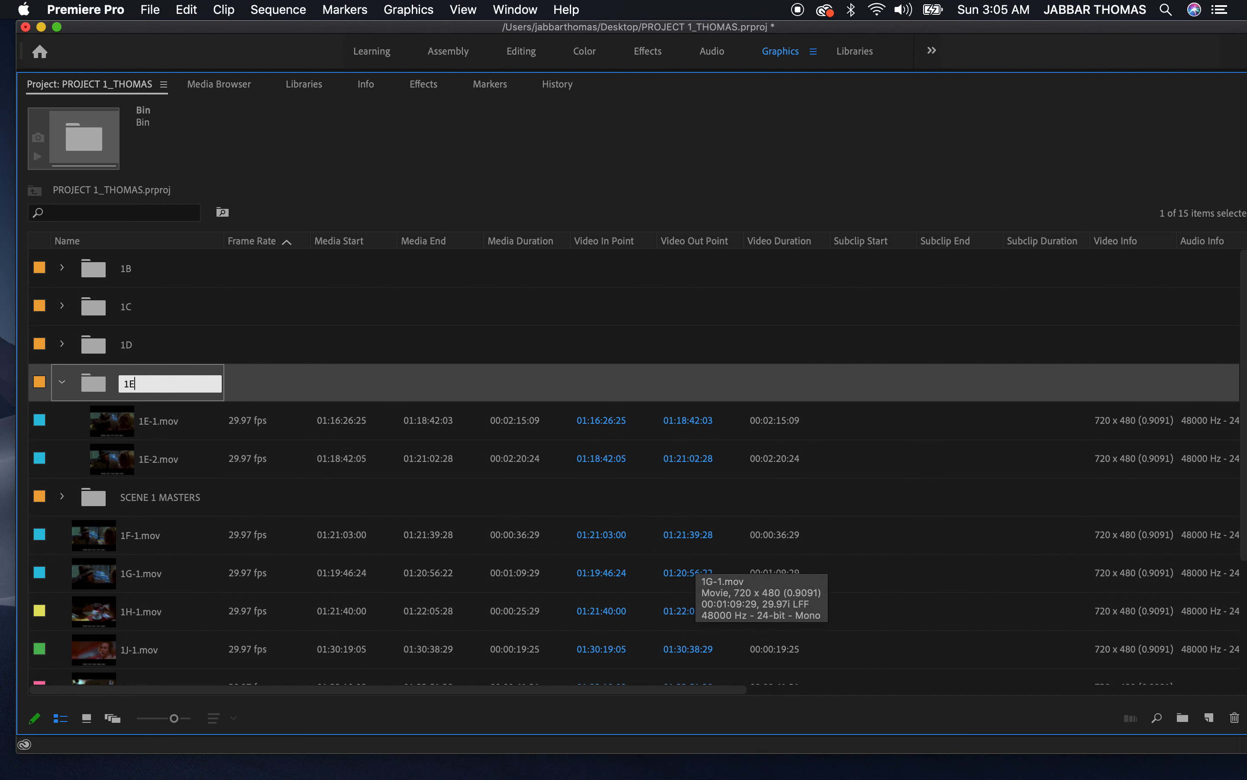
left_click(269, 497)
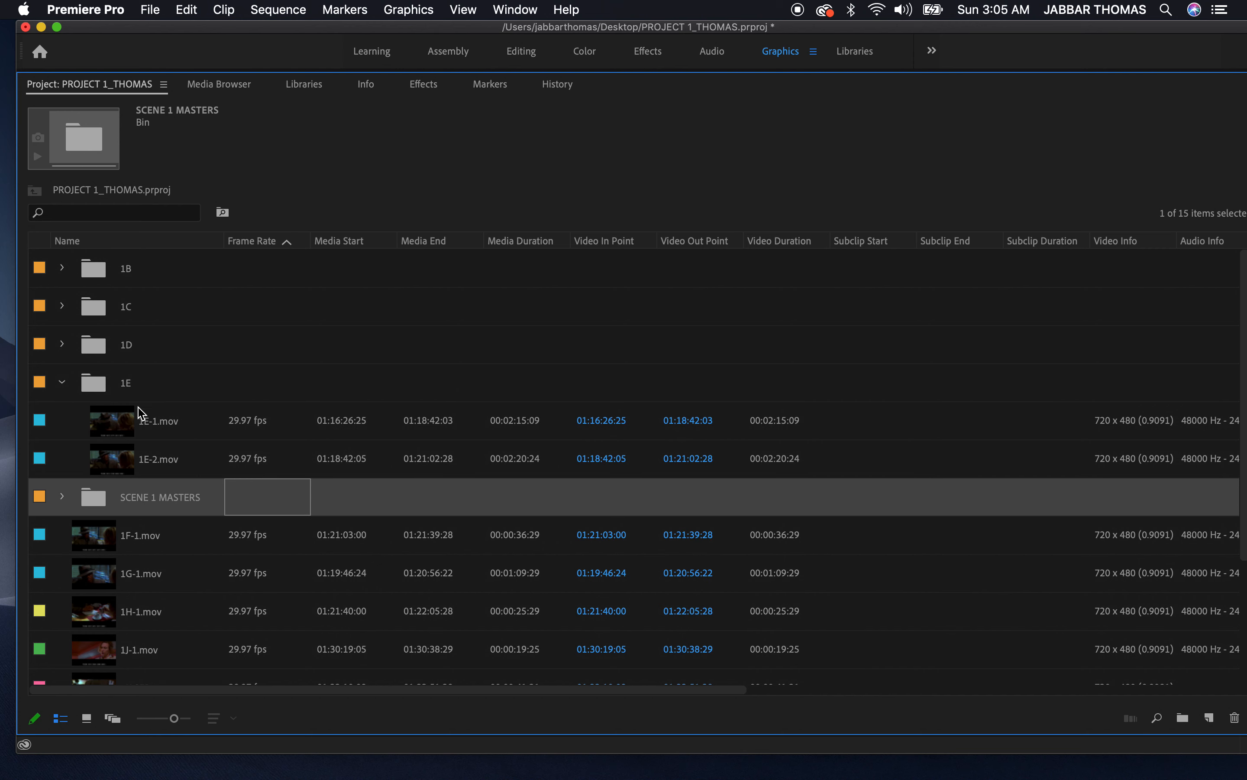
left_click(60, 383)
Put clip 1F-1.mov into a new bin named 1F
left_click(143, 466)
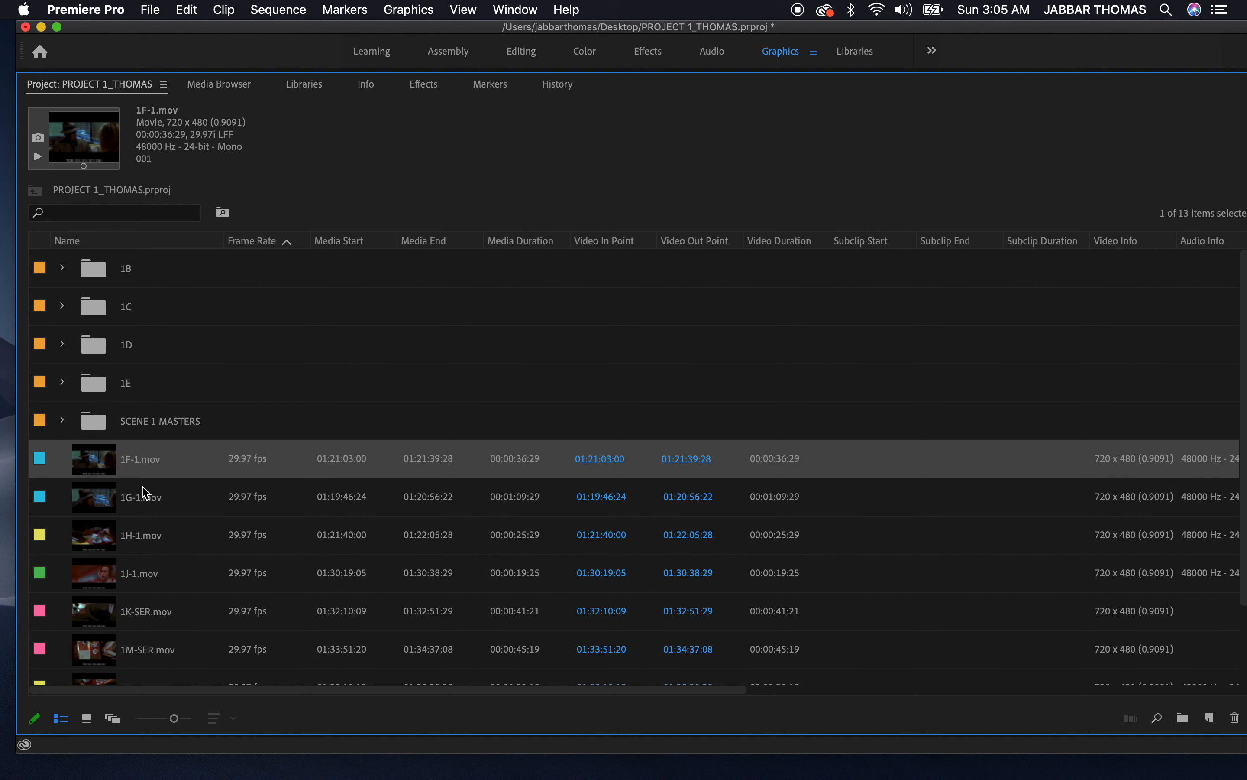
scroll(502, 549, "down", 2)
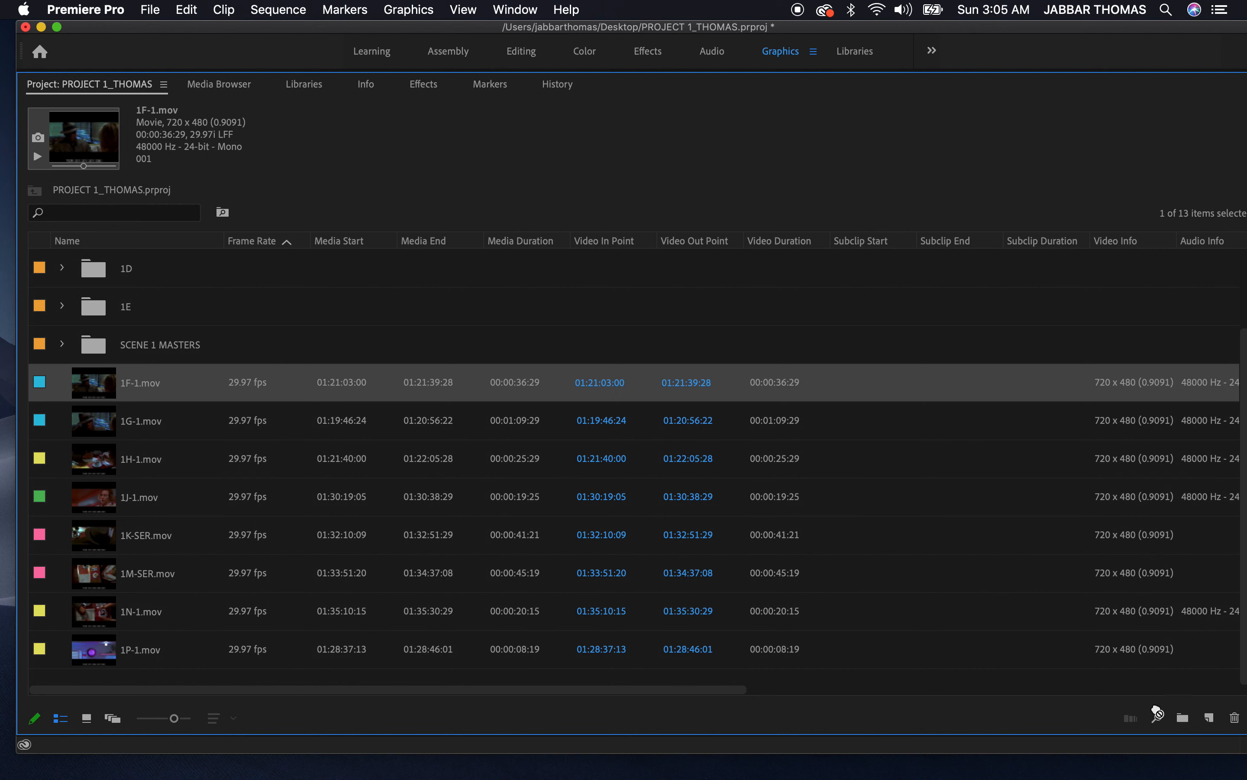
left_click(1180, 717)
type("1F")
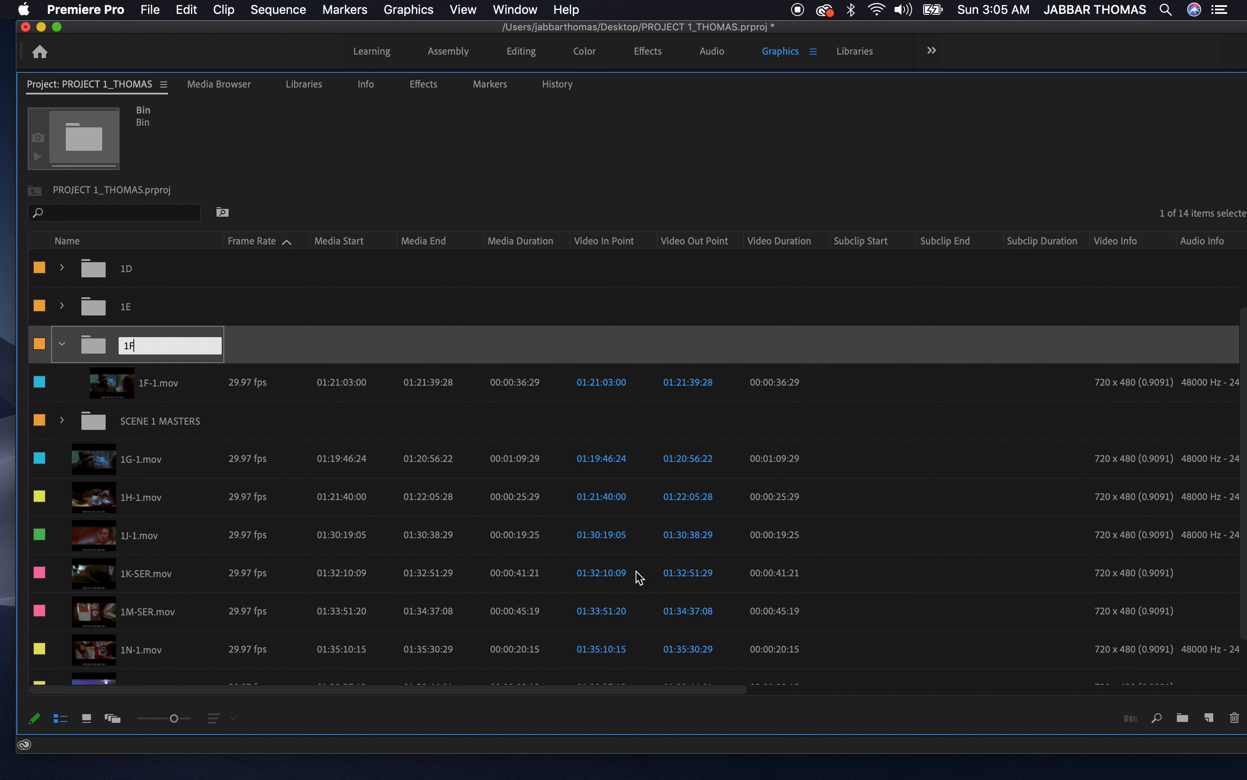
key("Return")
left_click(320, 487)
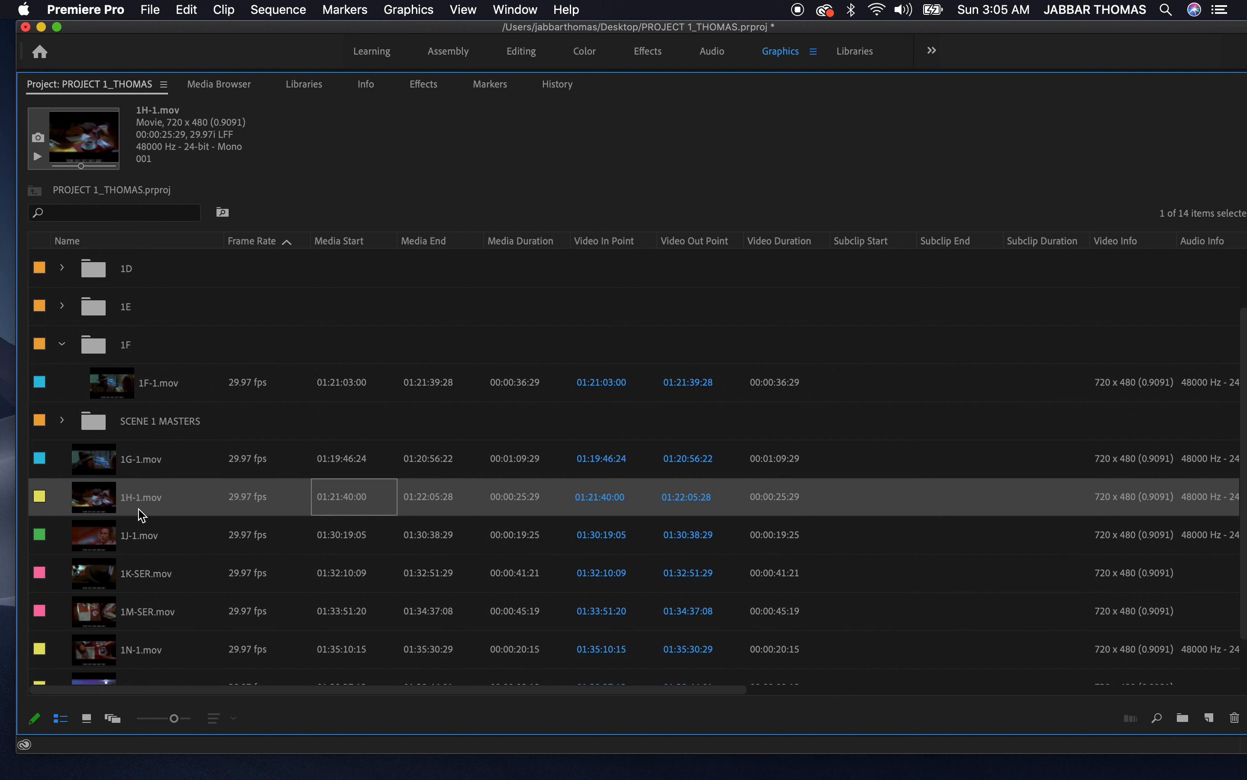
Put clip 1G-1.mov into a new bin named 1G, and collapse the 1F and 1G bins
left_click(88, 466)
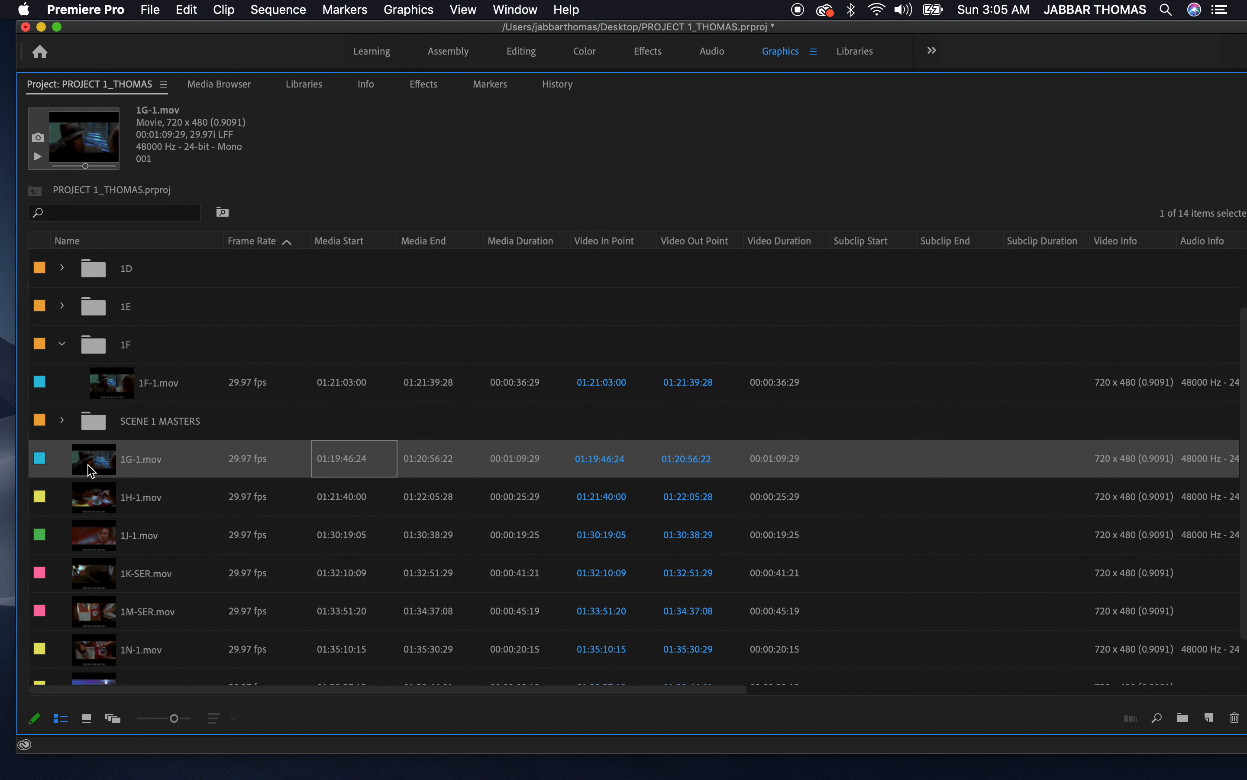
left_click(1181, 714)
type("1")
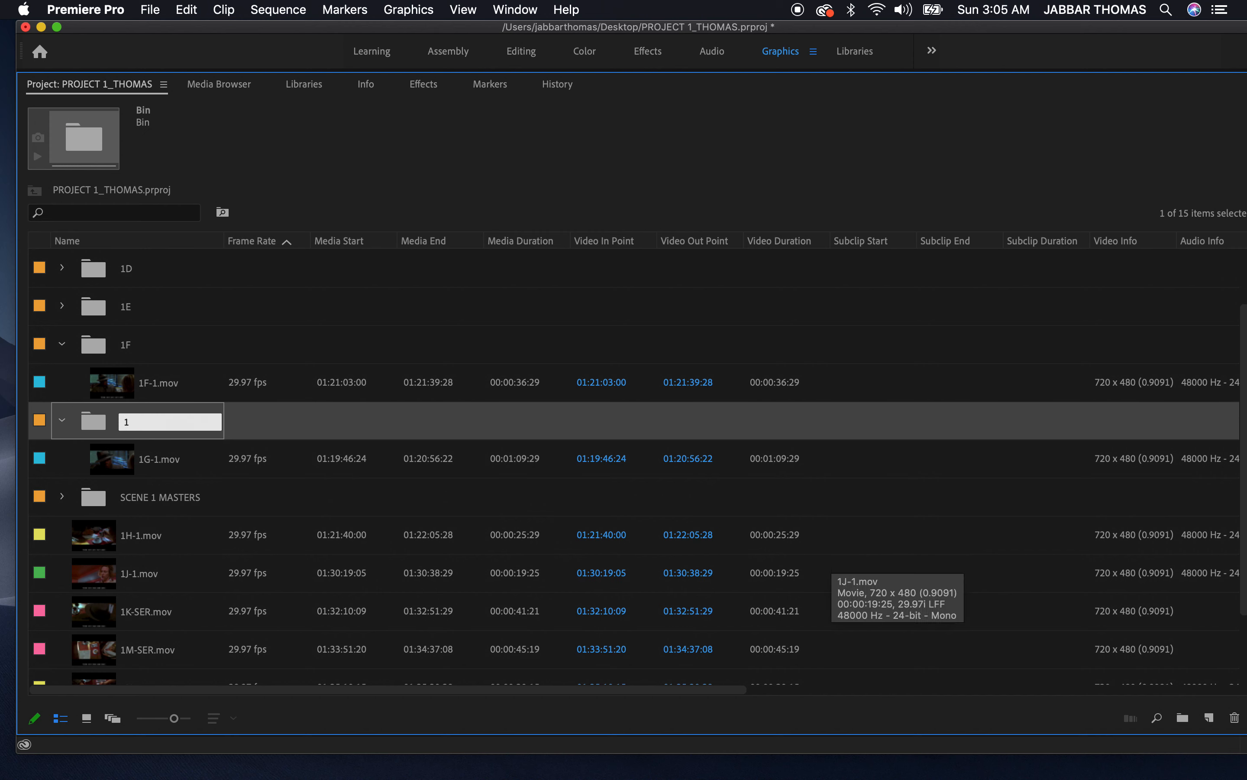
type("G")
left_click(252, 535)
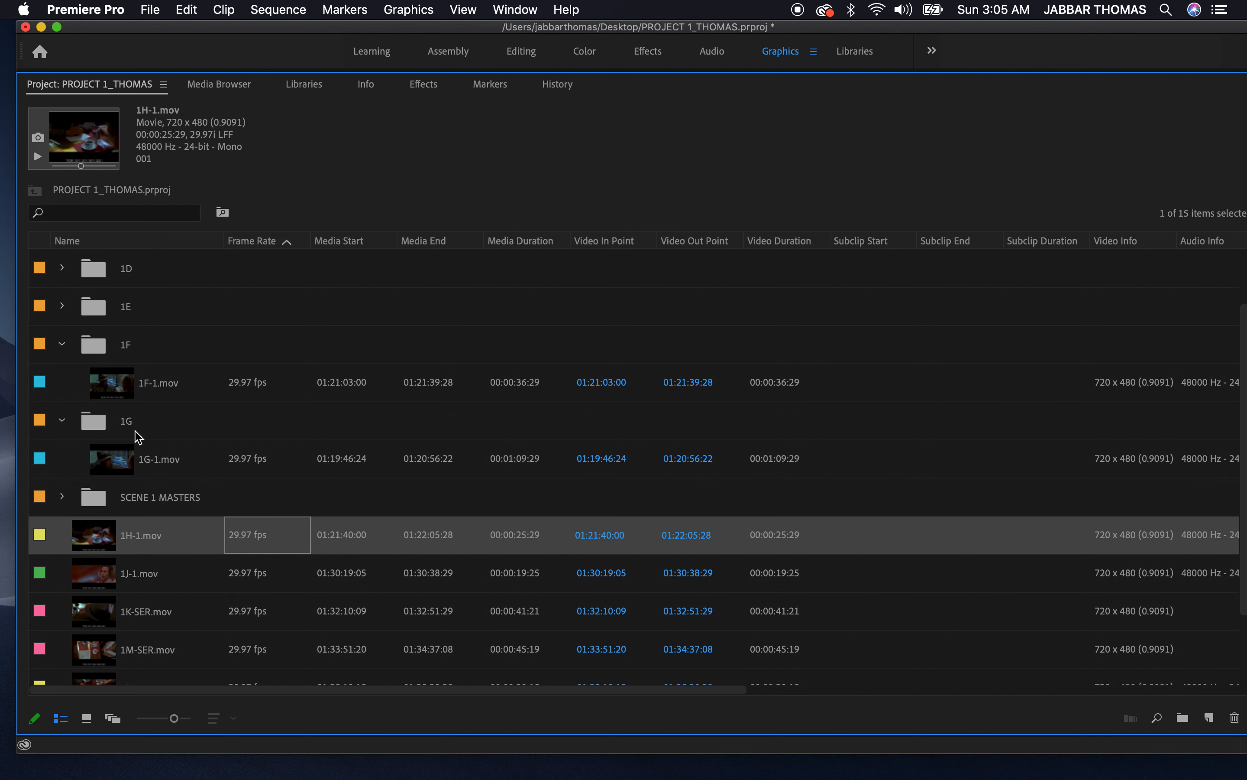
left_click(68, 348)
left_click(63, 341)
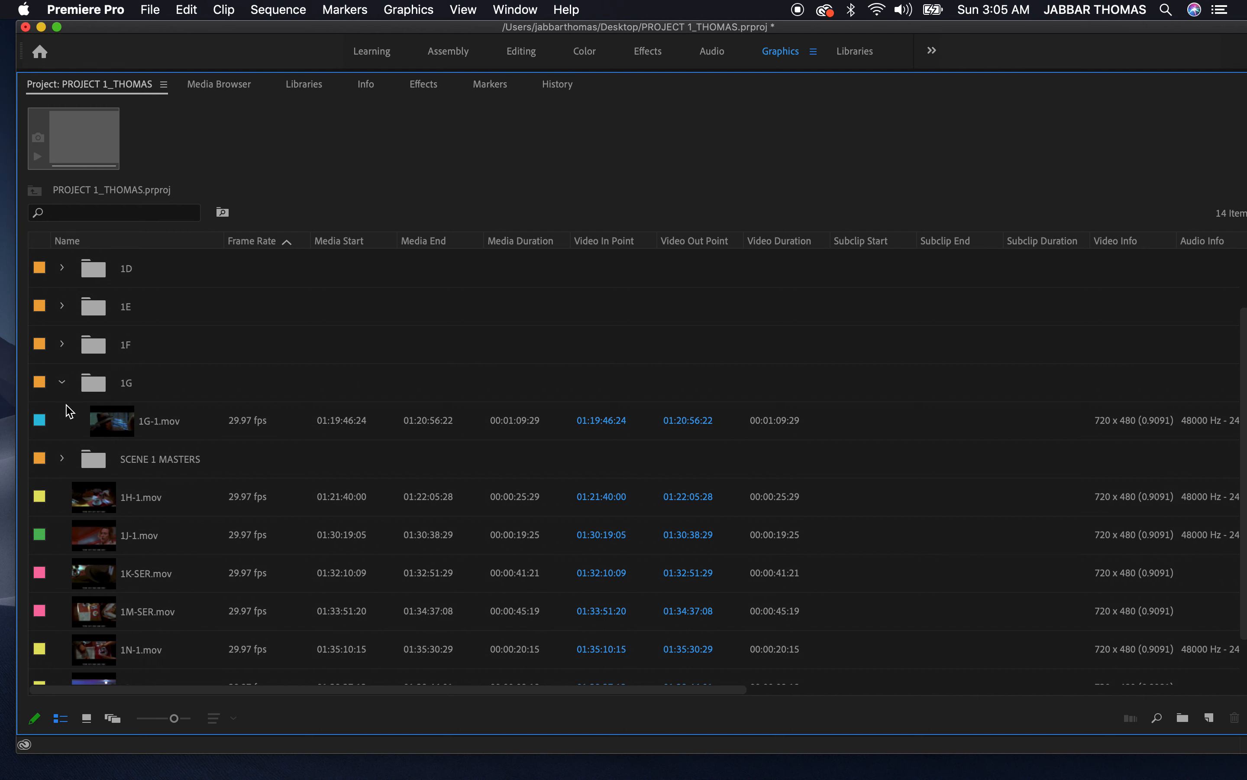
left_click(62, 382)
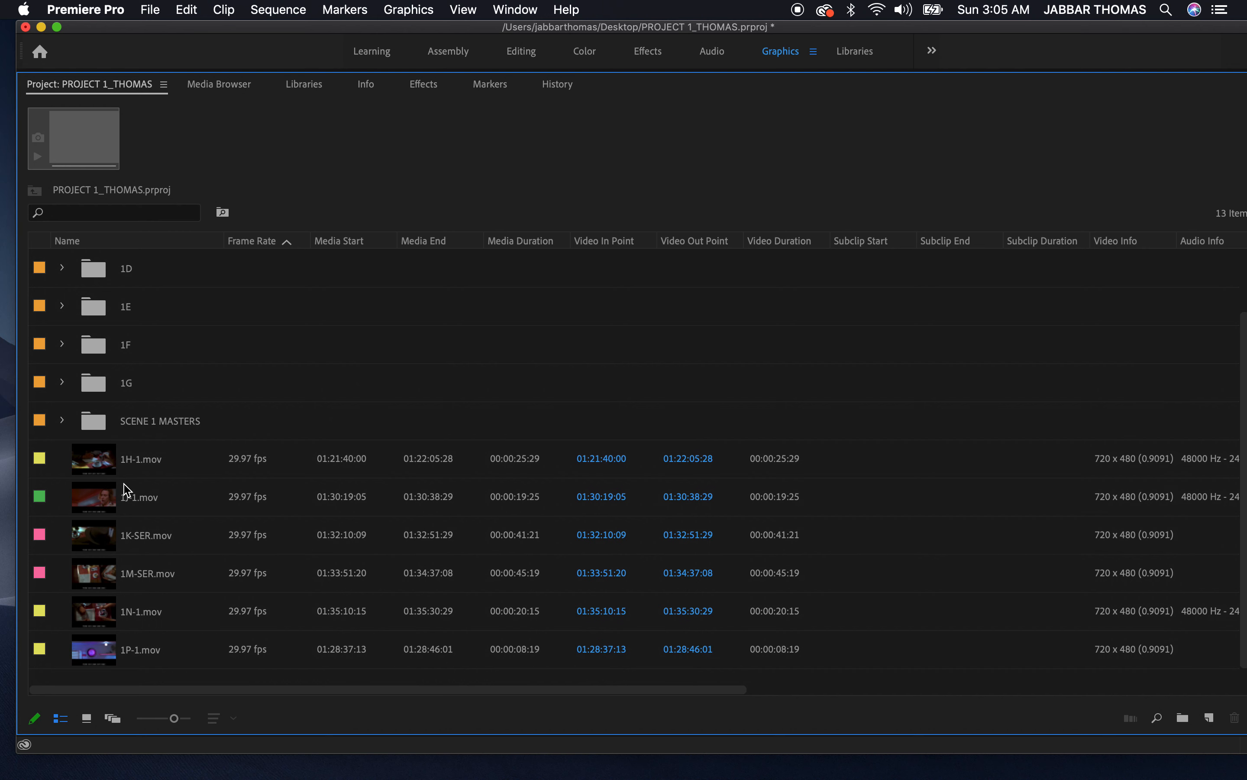
Put clip 1H-1.mov into a new bin named 1H and collapse the bin
left_click(109, 473)
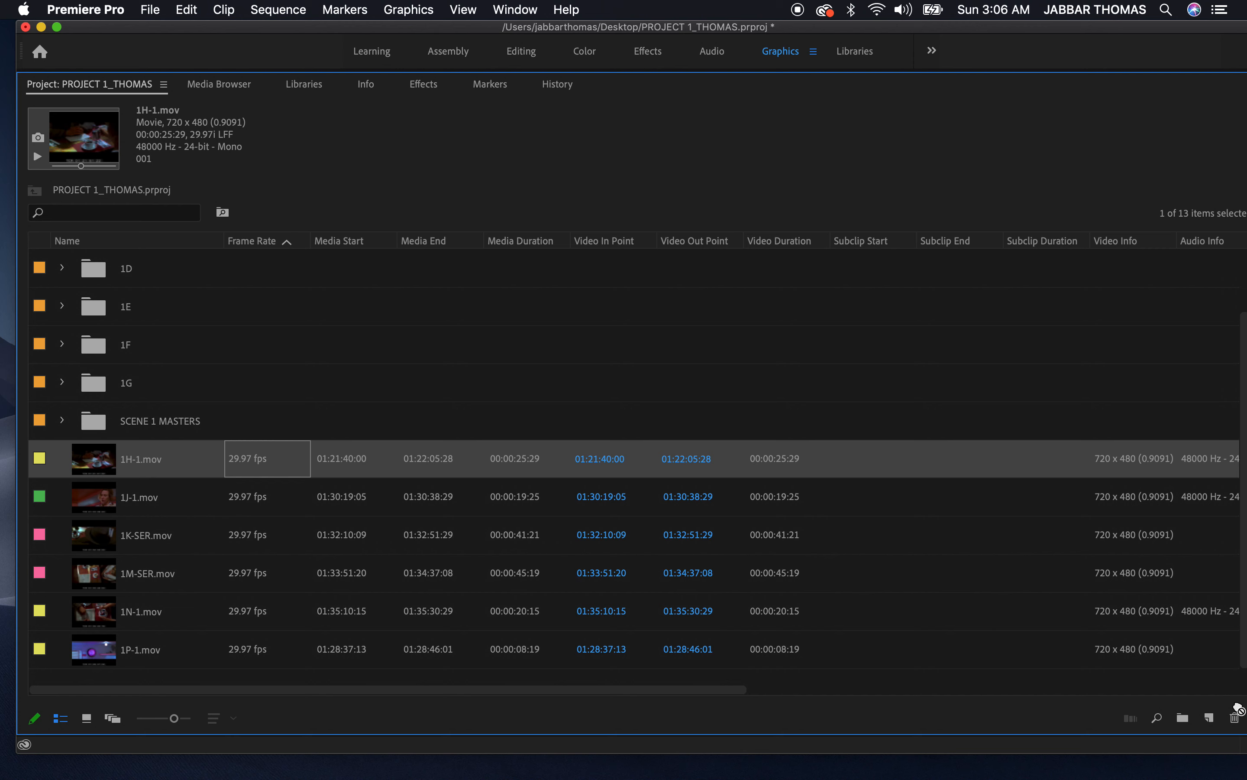
left_click(1183, 718)
type("1")
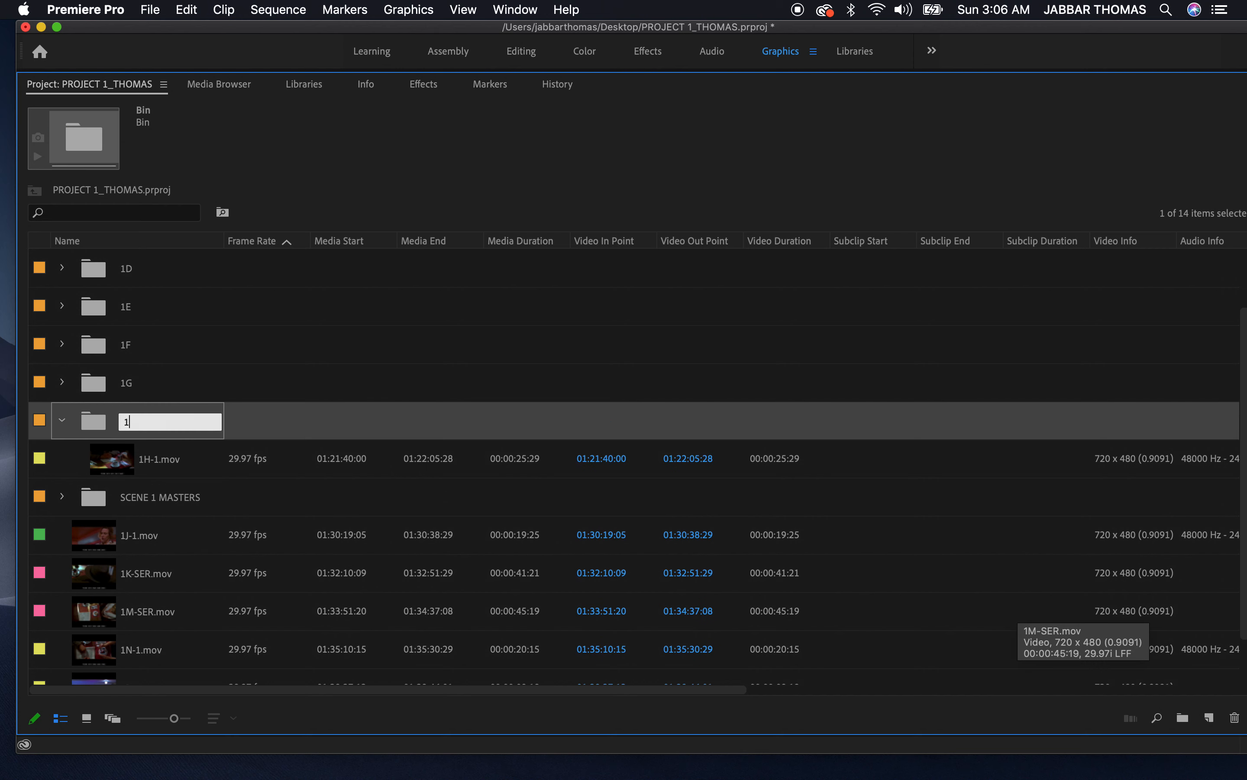
left_click(260, 508)
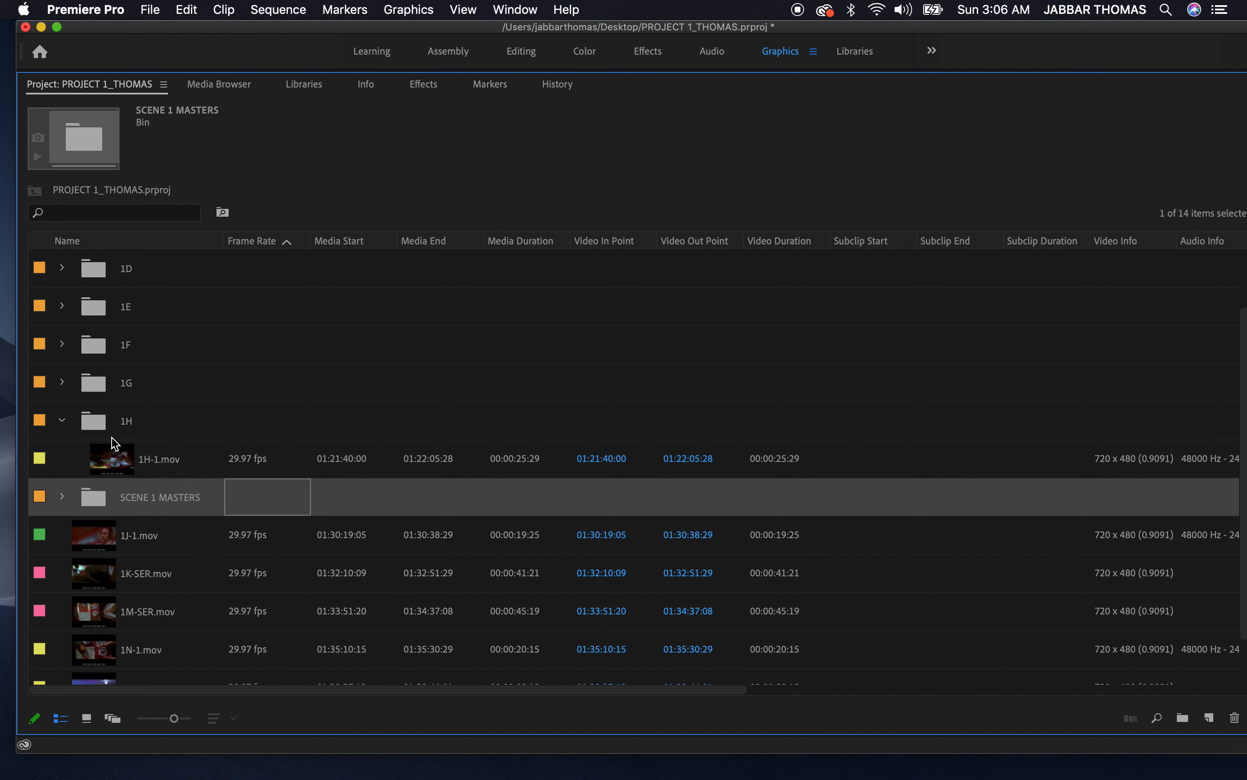
left_click(62, 420)
Put clip 1J-1.mov into a new bin named 1J and collapse the bin
left_click(104, 511)
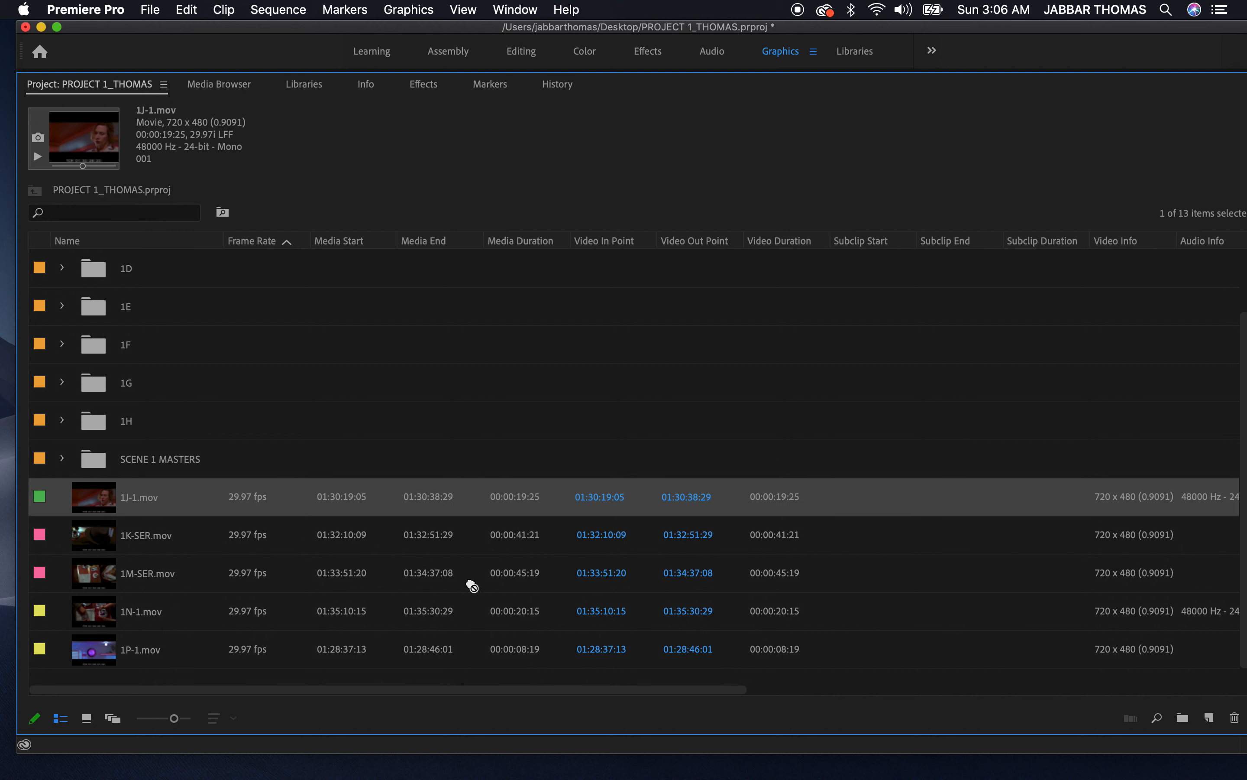
left_click(1180, 718)
type("1J")
left_click(250, 573)
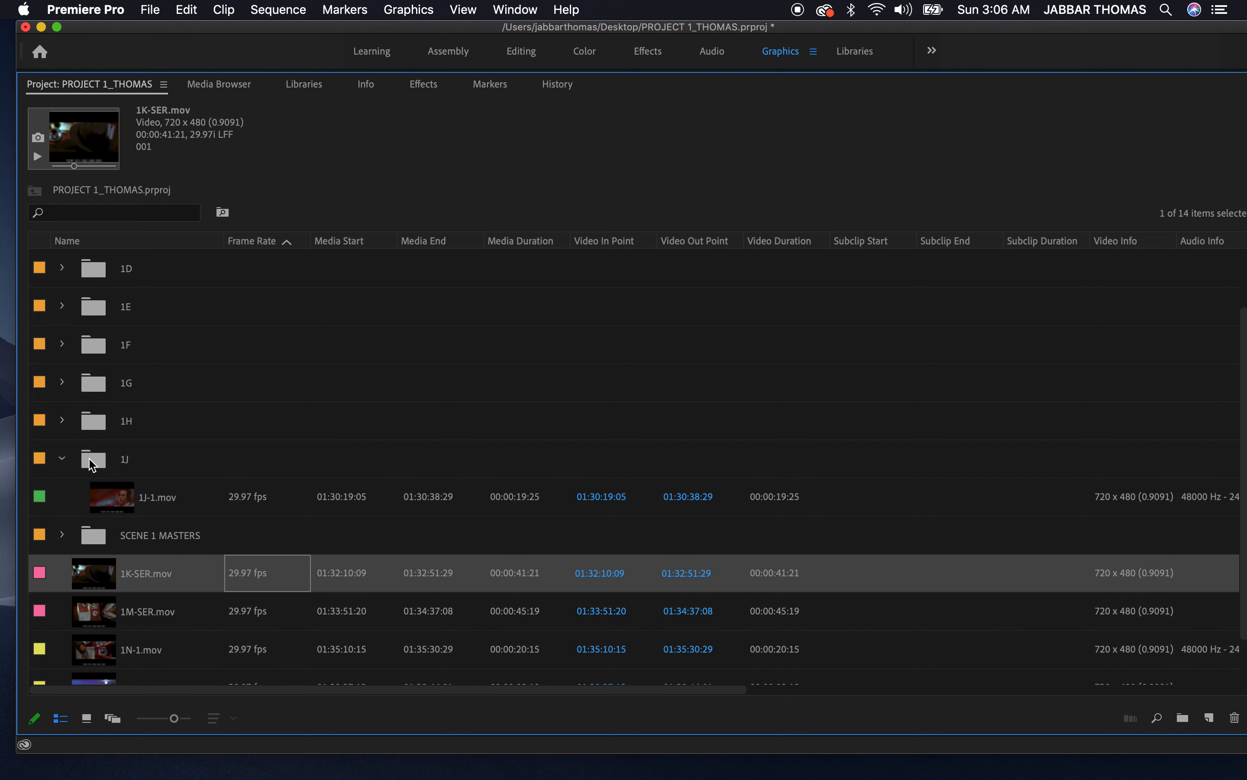
left_click(62, 458)
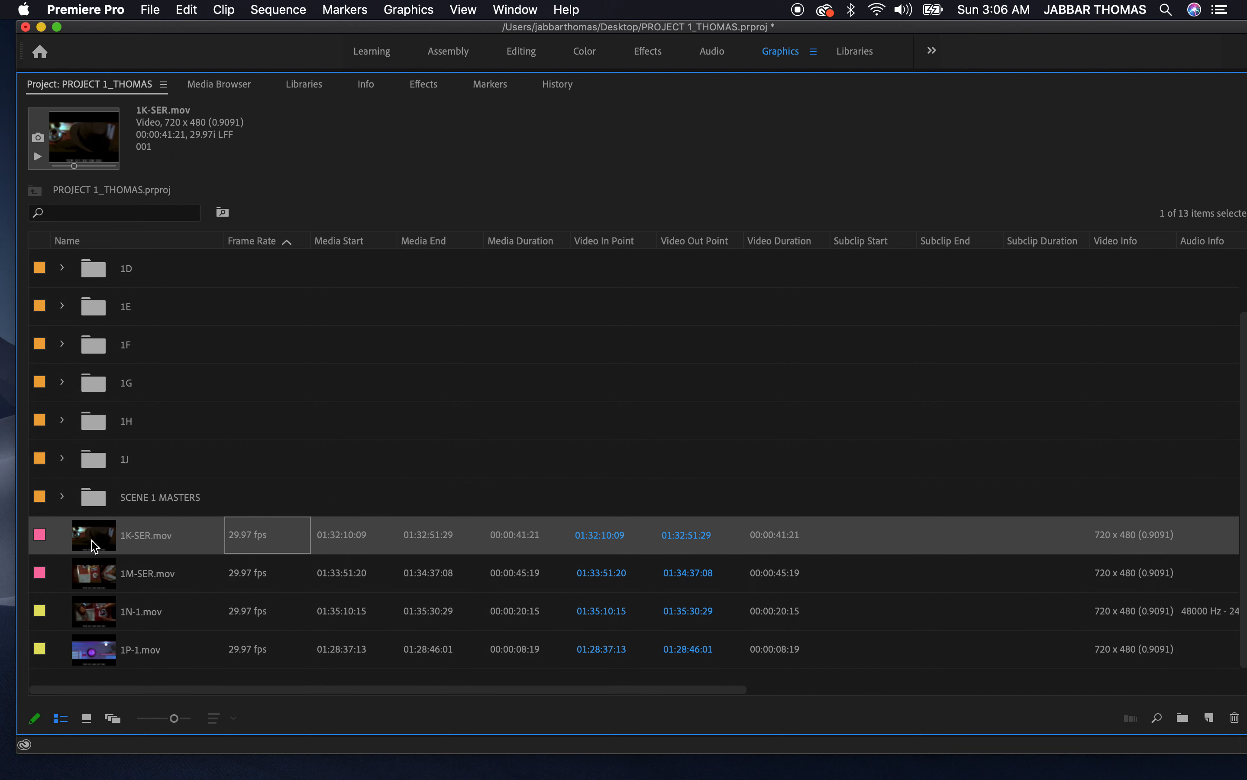
Put clip 1K-SER.mov into a new bin named 1K and collapse the bin
left_click(1183, 718)
type("1K")
left_click(390, 645)
left_click(58, 496)
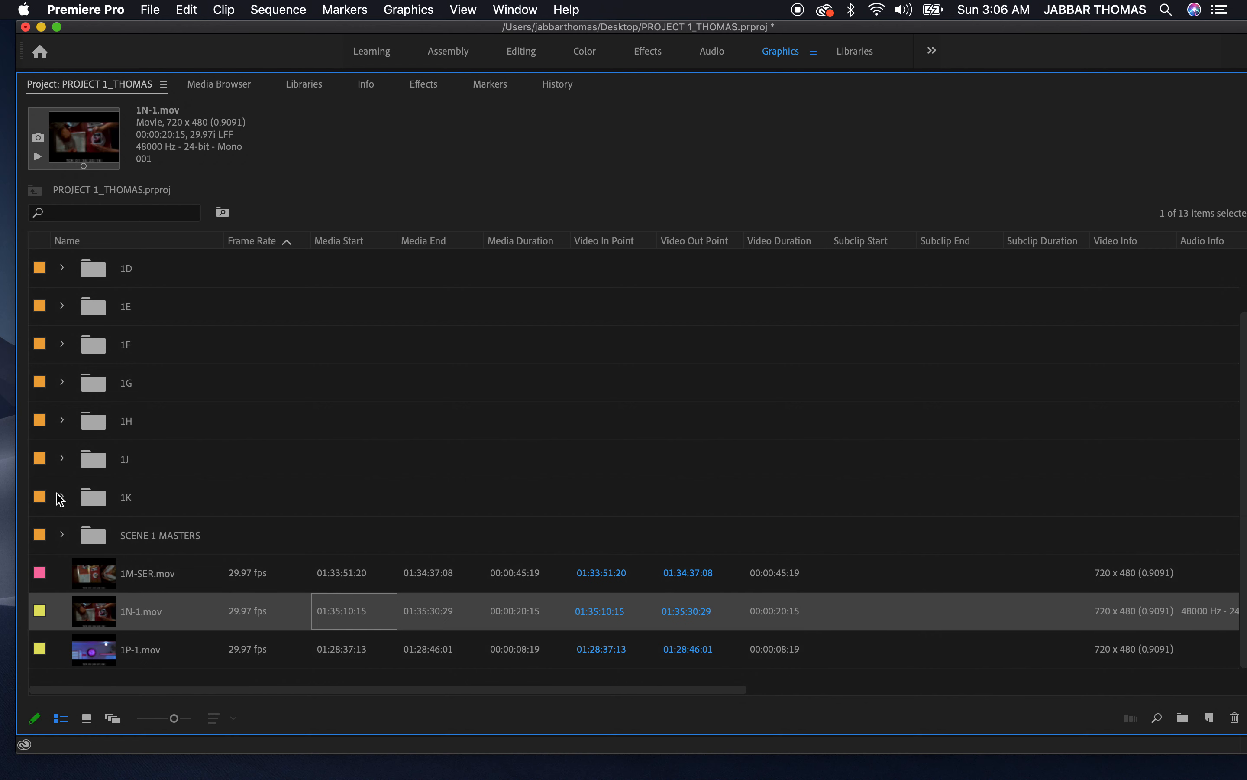
Put clip 1M-SER.mov into a new bin named 1M and collapse the bin
left_click(96, 580)
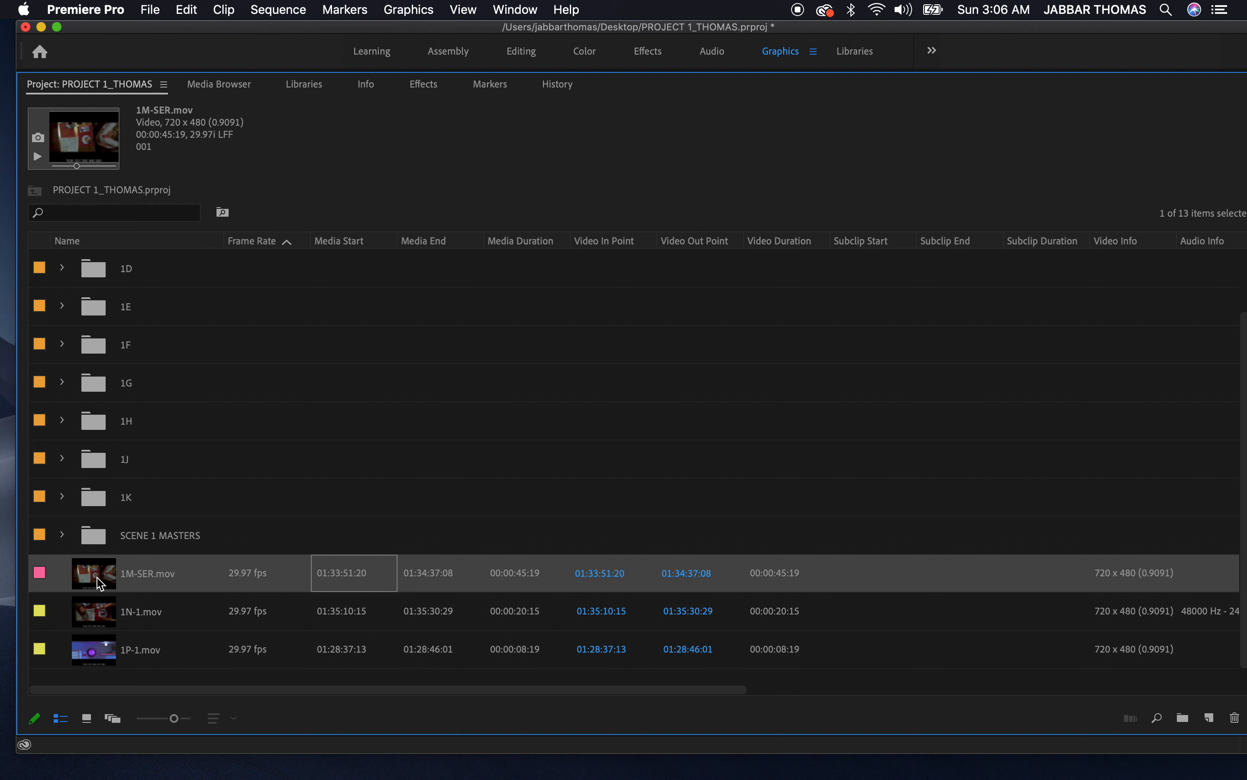
left_click_drag(97, 576, 1183, 716)
type("1")
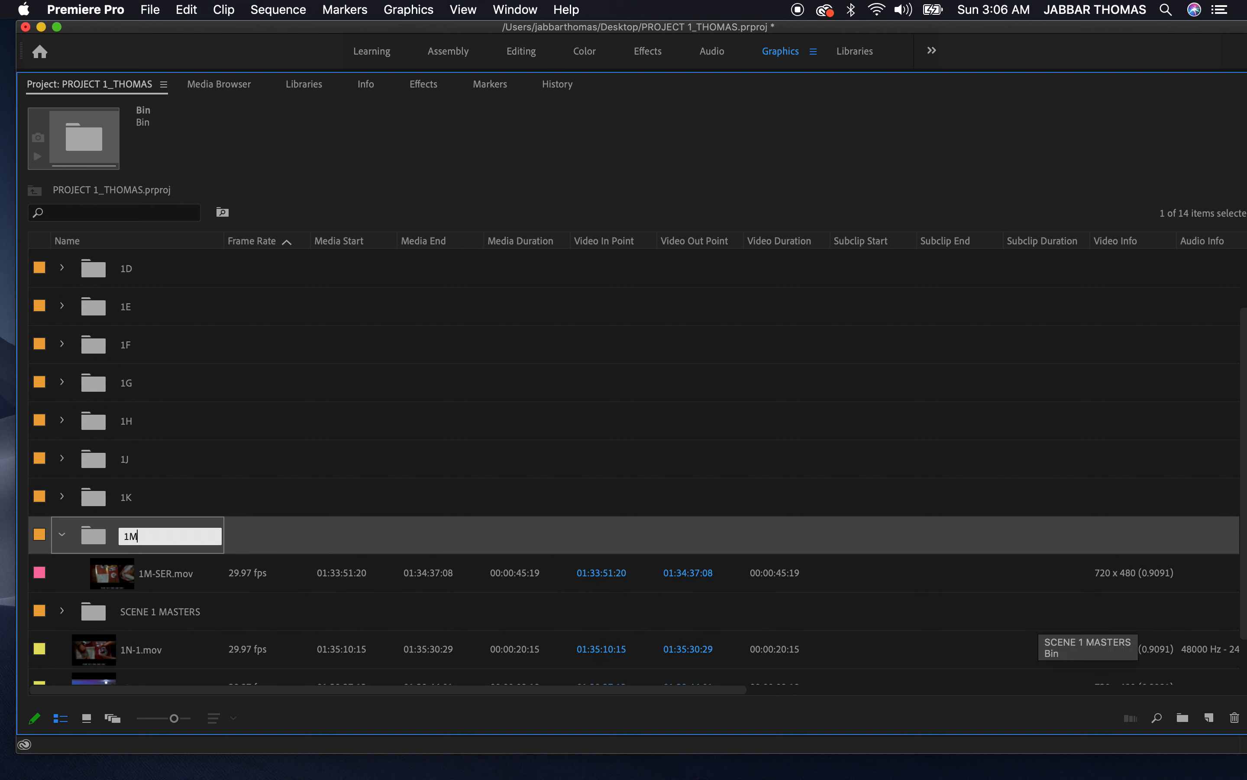
type("M")
left_click(238, 625)
left_click(62, 534)
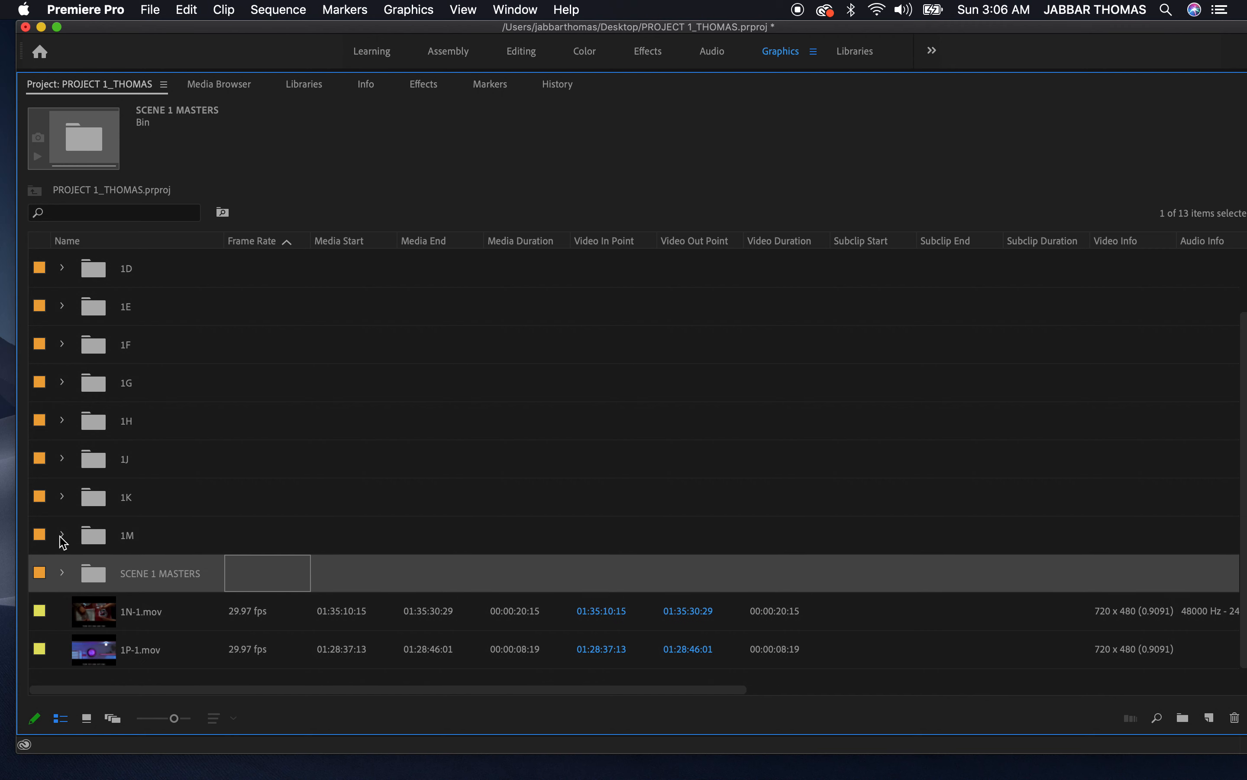
Put clip 1N-1.mov into a new bin named 1N and collapse the bin
left_click_drag(103, 614, 1183, 717)
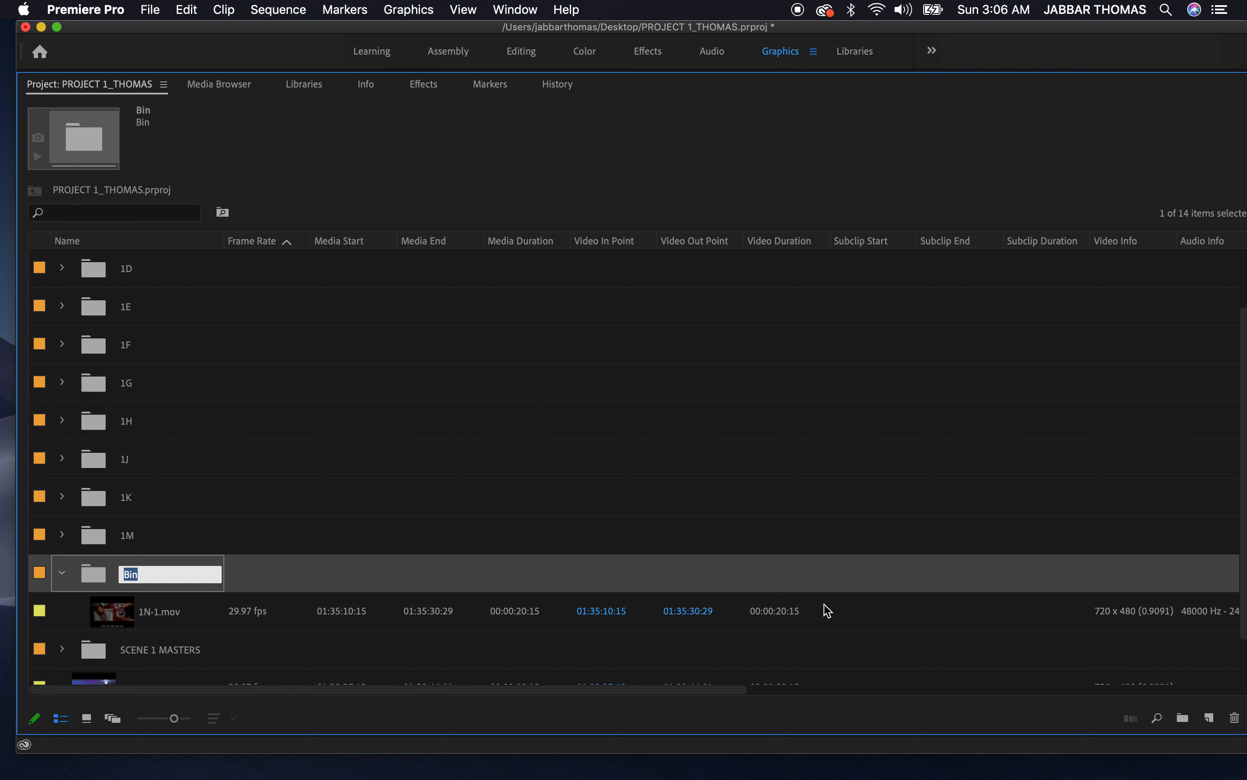
type("1N")
left_click(269, 583)
left_click(63, 573)
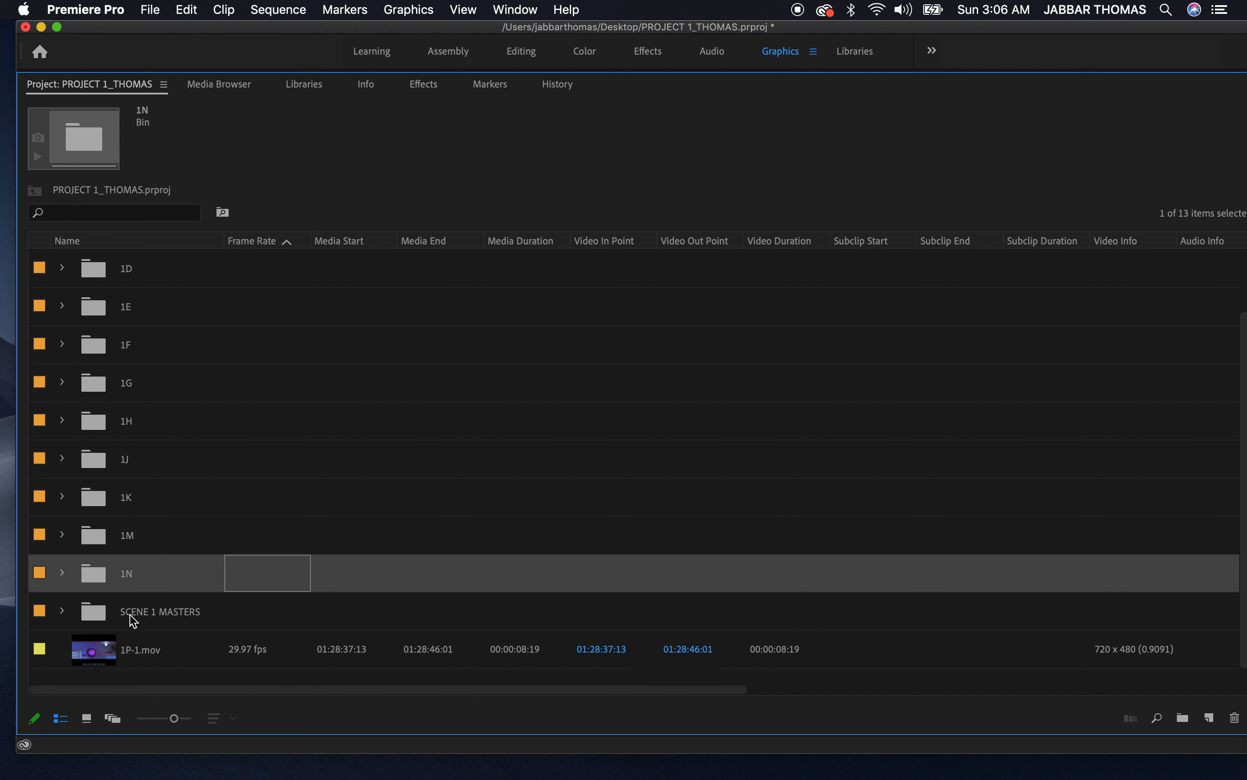
Put clip 1P-1.mov into a new bin named 1P and collapse the bin
left_click(133, 619)
left_click(95, 661)
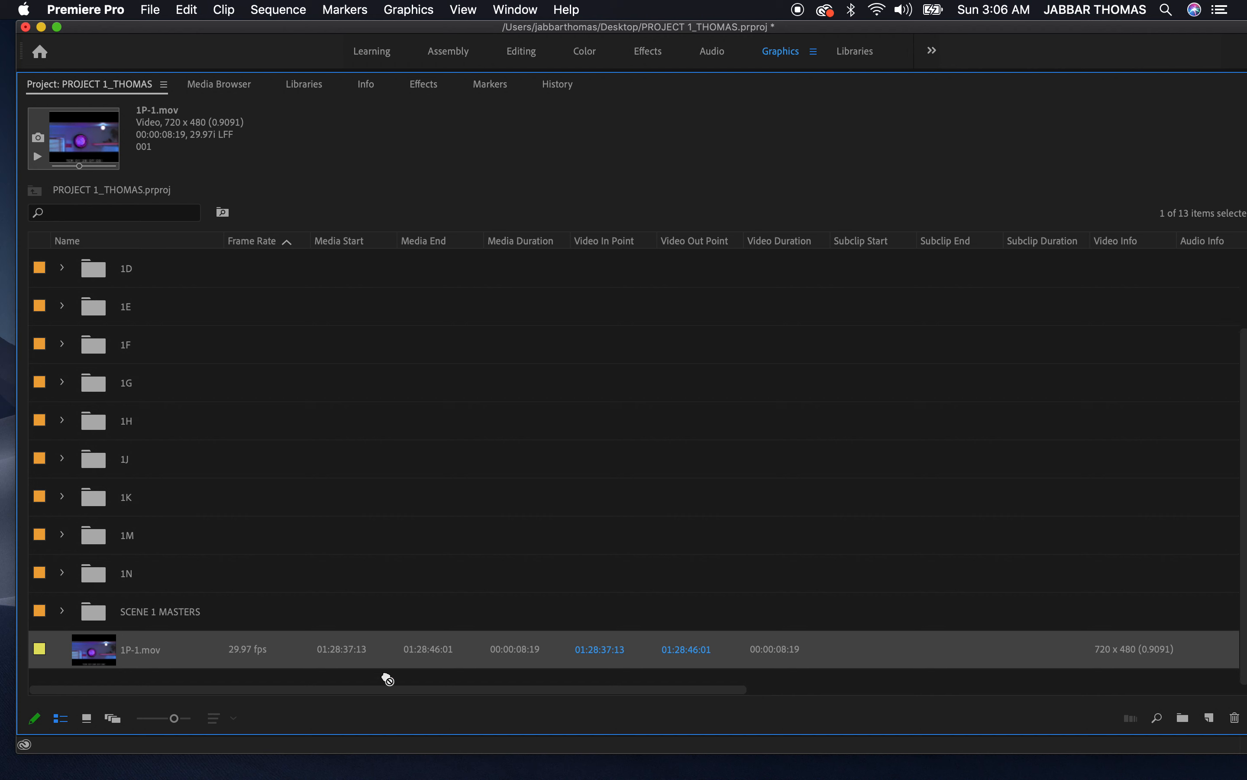
left_click(1183, 719)
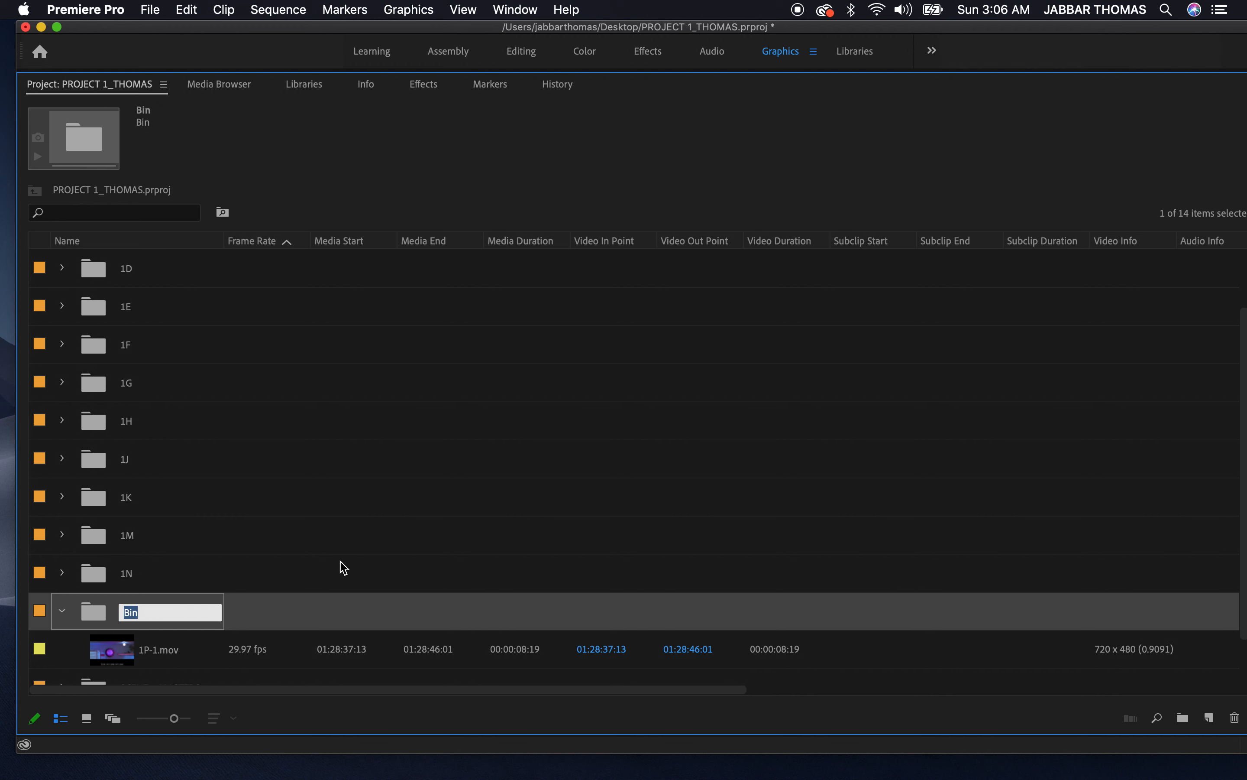
type("1P")
left_click(62, 611)
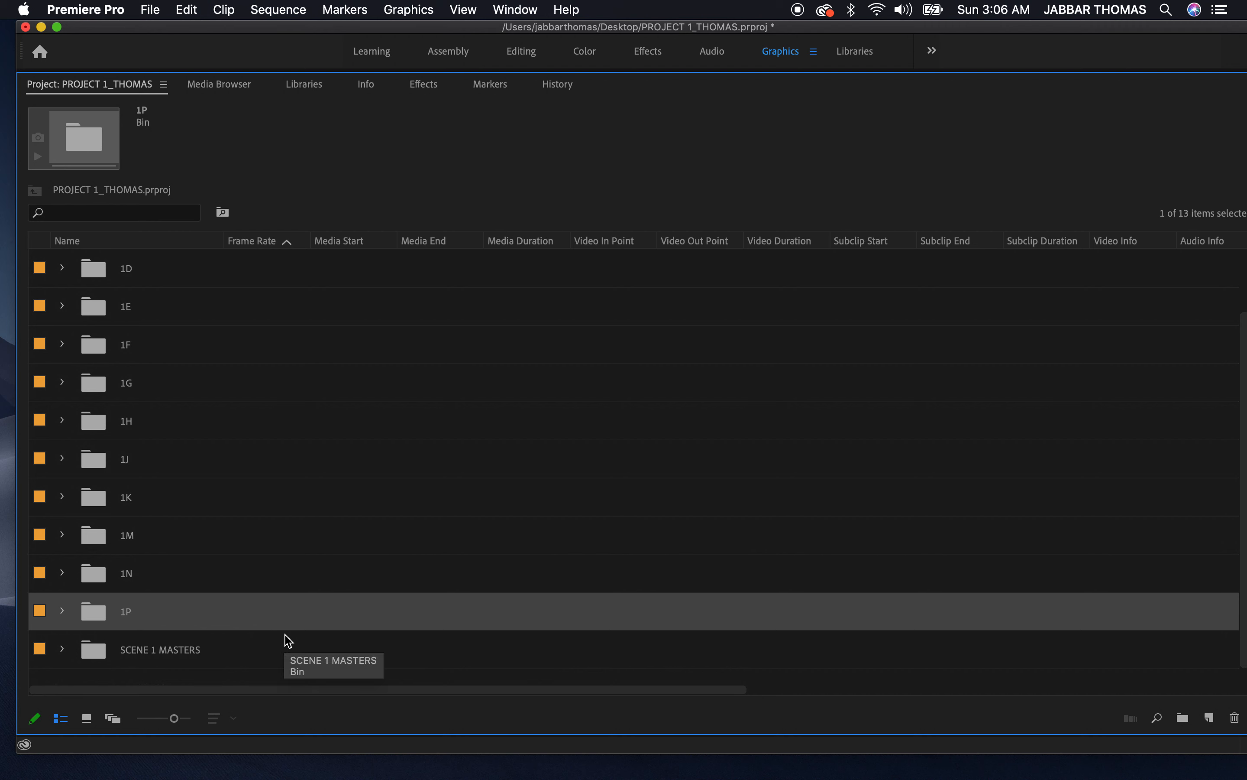
Expand bins 1B through 1G and examine the clips and label colors inside them
scroll(289, 641, "up", 2)
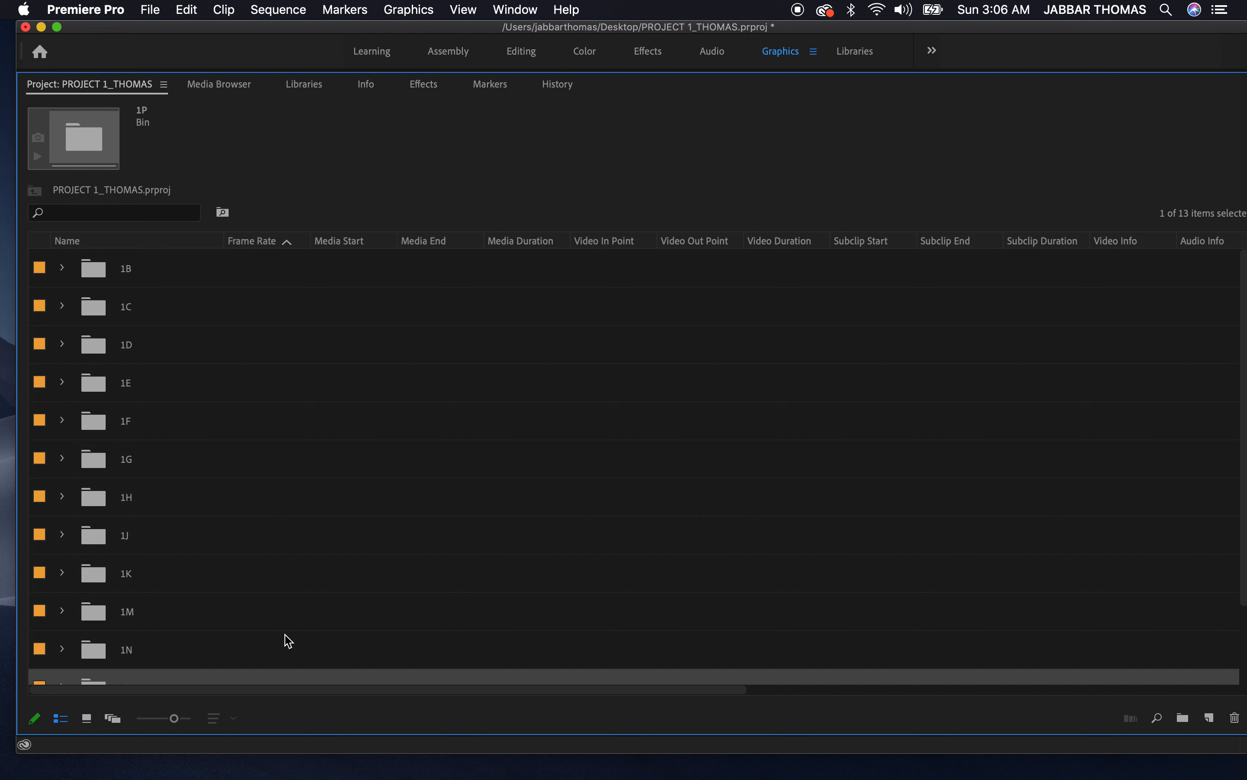
left_click(66, 268)
left_click(62, 420)
scroll(195, 541, "down", 3)
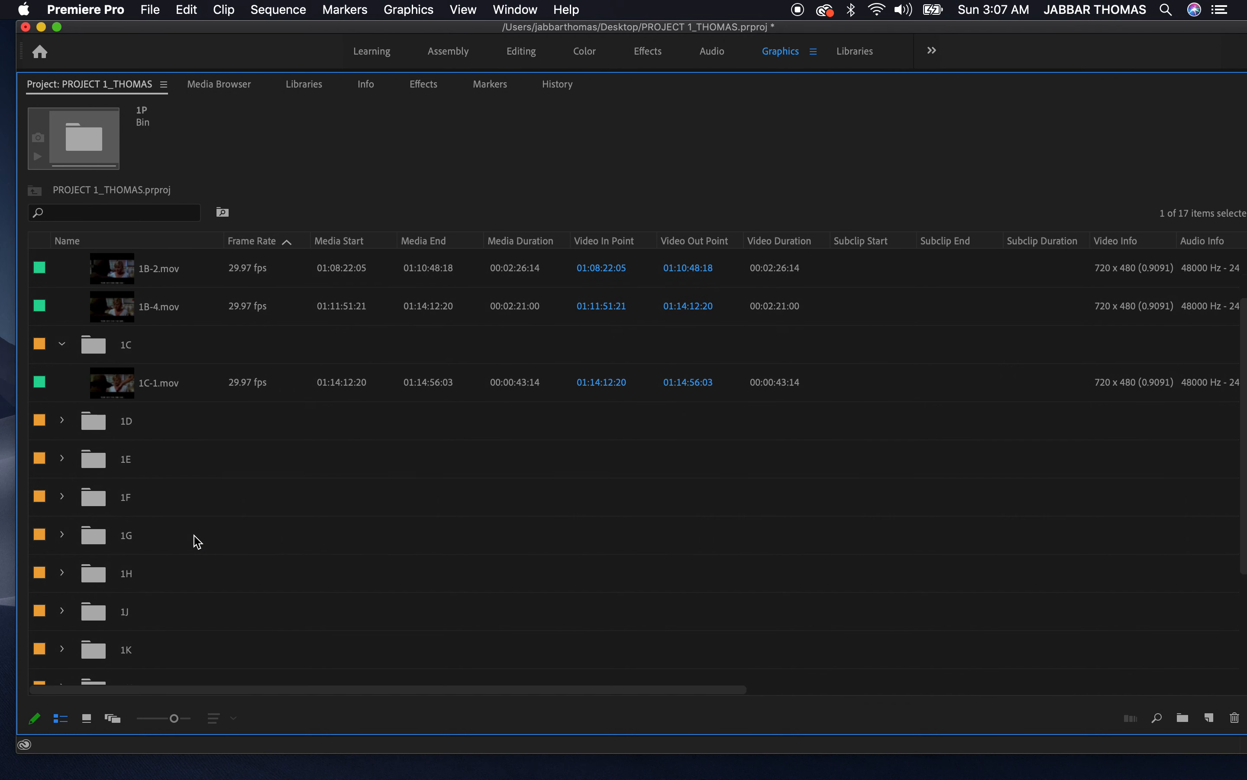
left_click(61, 385)
left_click(63, 459)
scroll(168, 541, "down", 3)
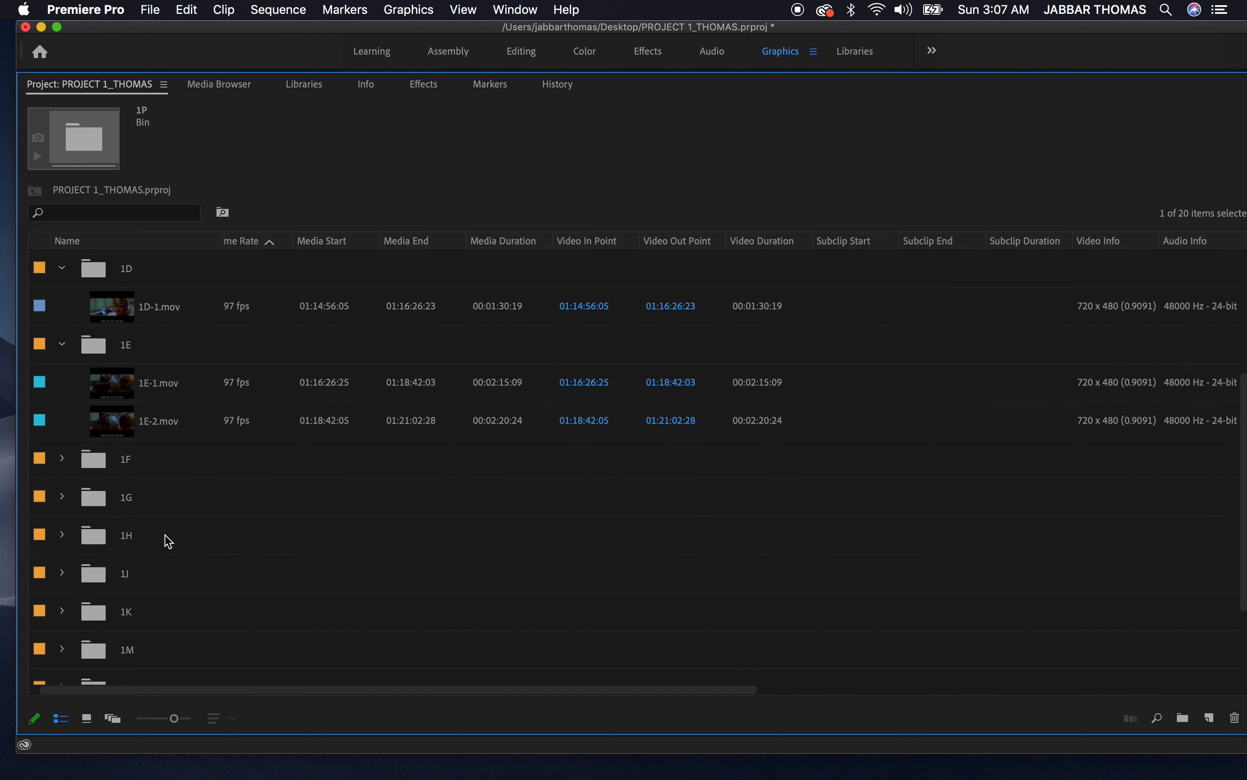
left_click(62, 458)
left_click(64, 535)
scroll(155, 598, "down", 2)
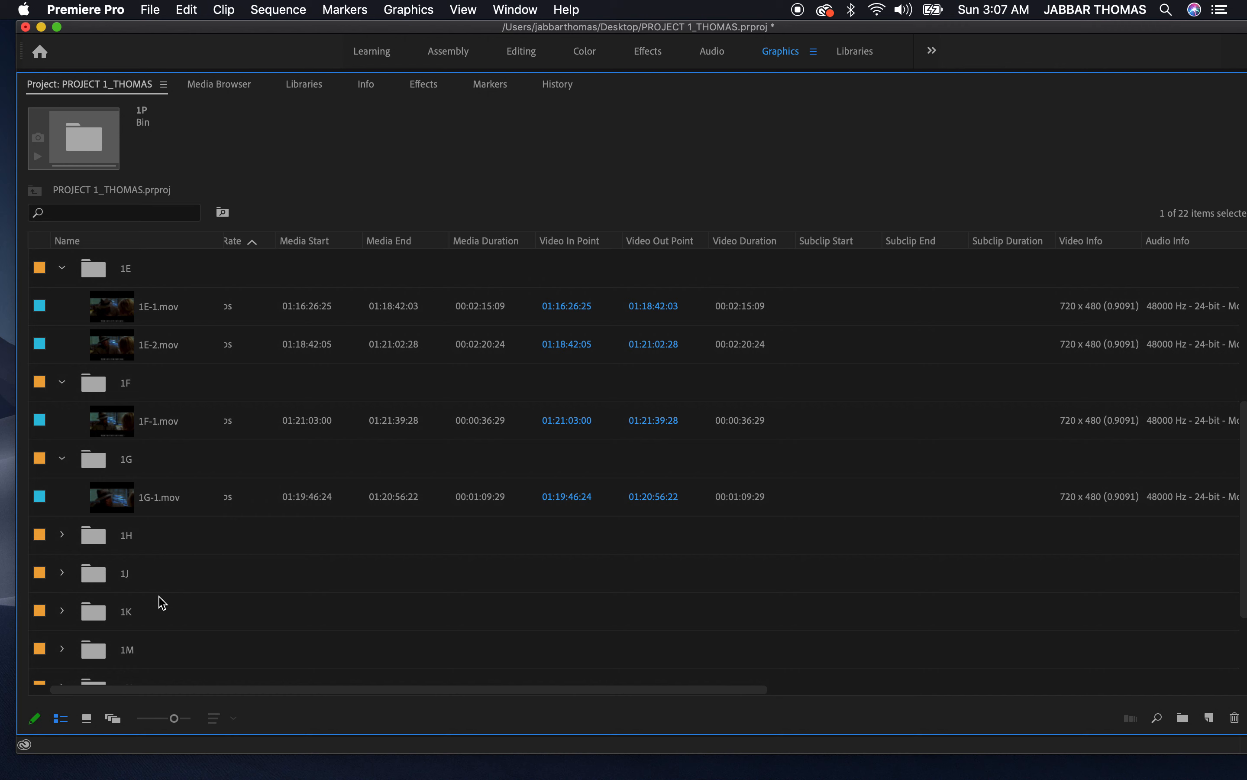
left_click(90, 466)
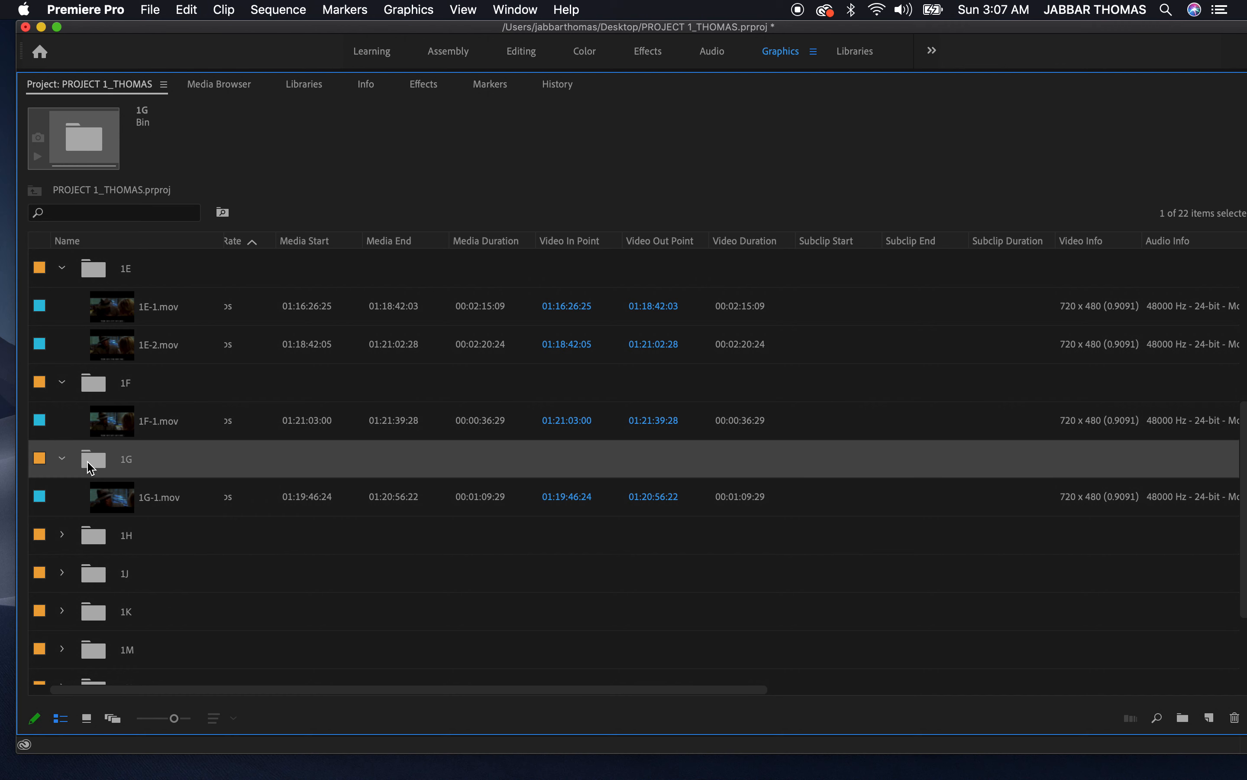
left_click(124, 515)
scroll(124, 515, "up", 6)
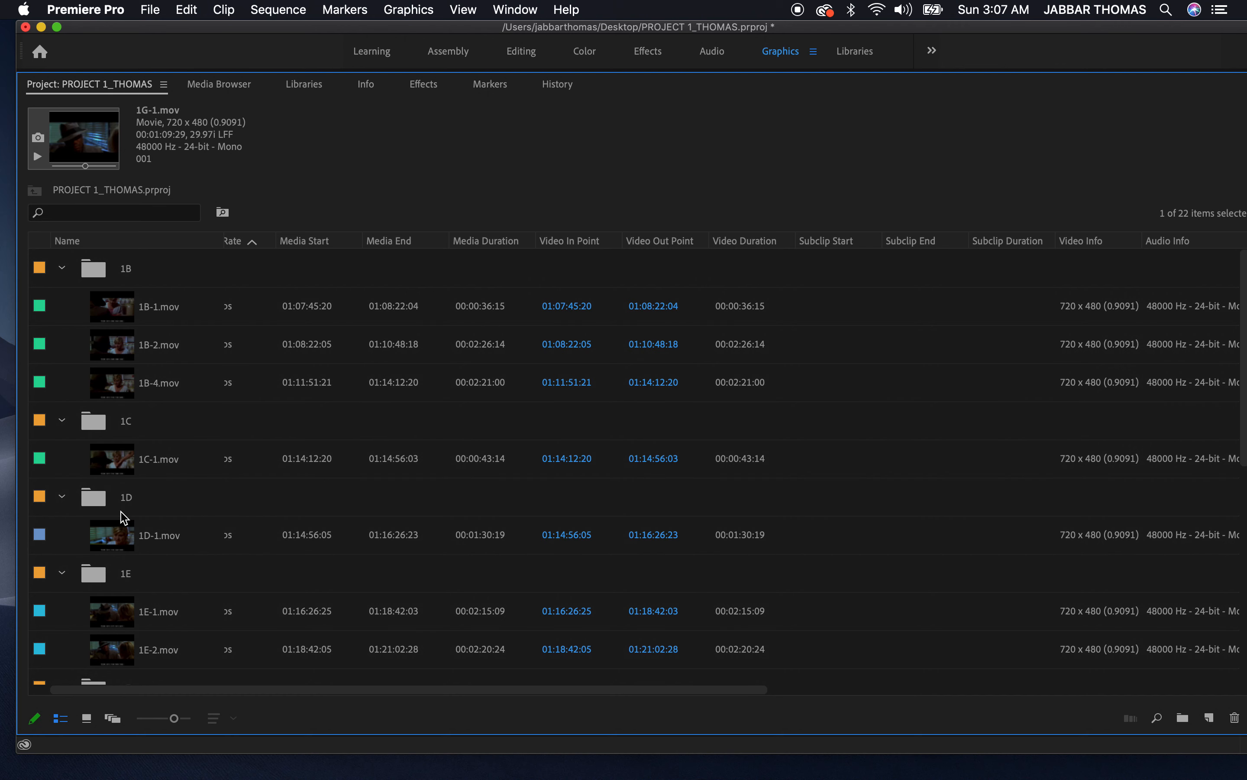
Check which color label is assigned to clip 1B-1.mov in bin 1B
left_click(96, 281)
left_click(105, 312)
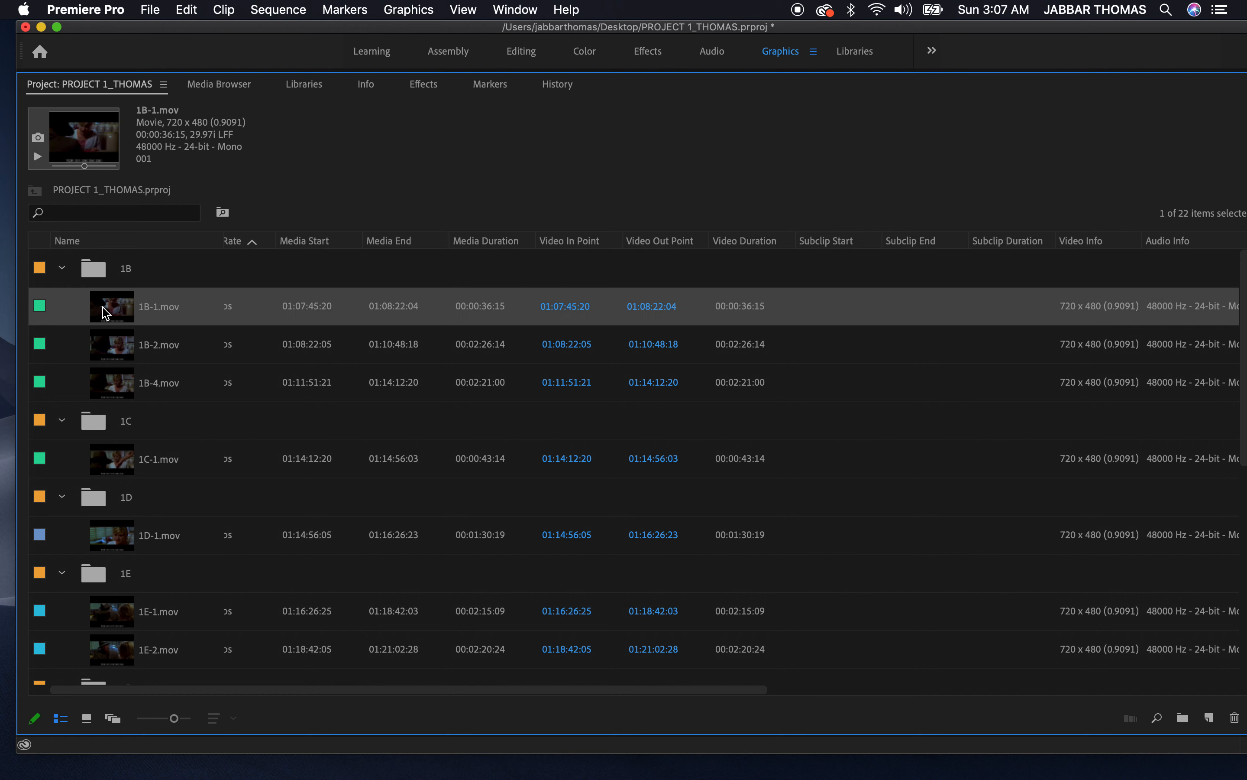
right_click(115, 315)
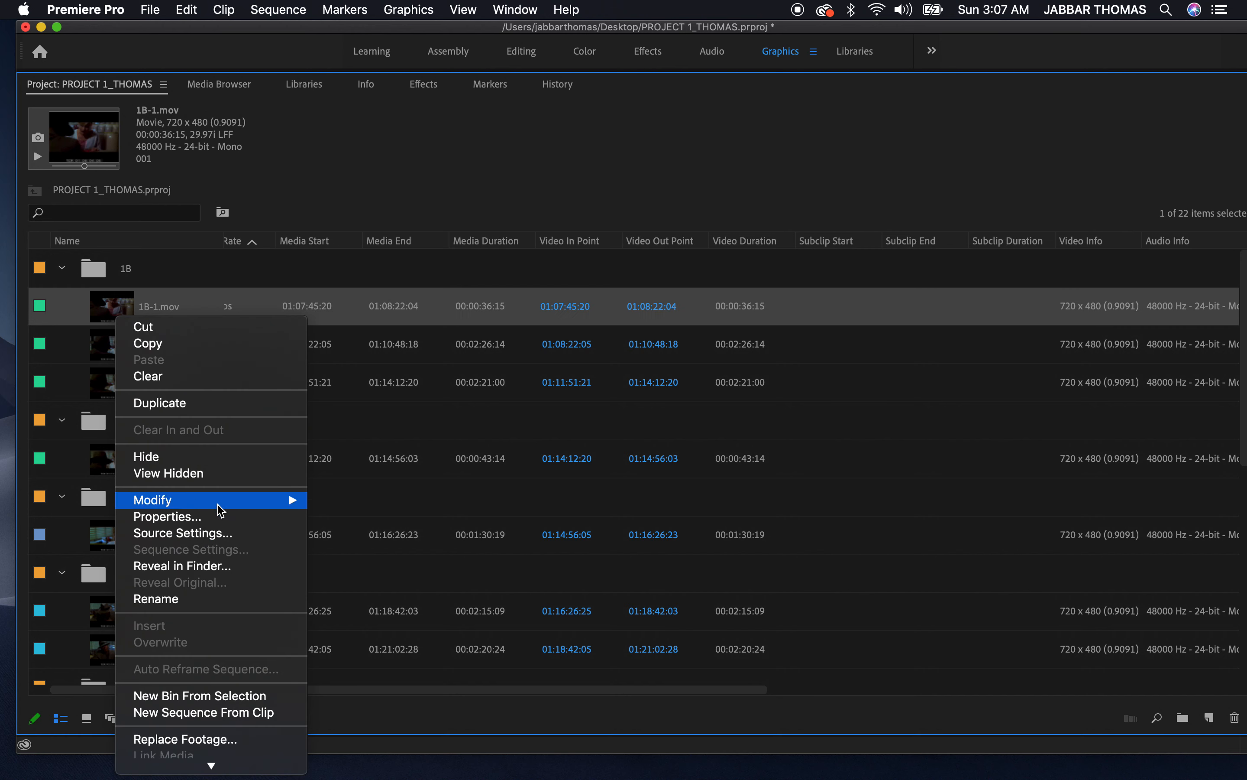
scroll(240, 740, "down", 5)
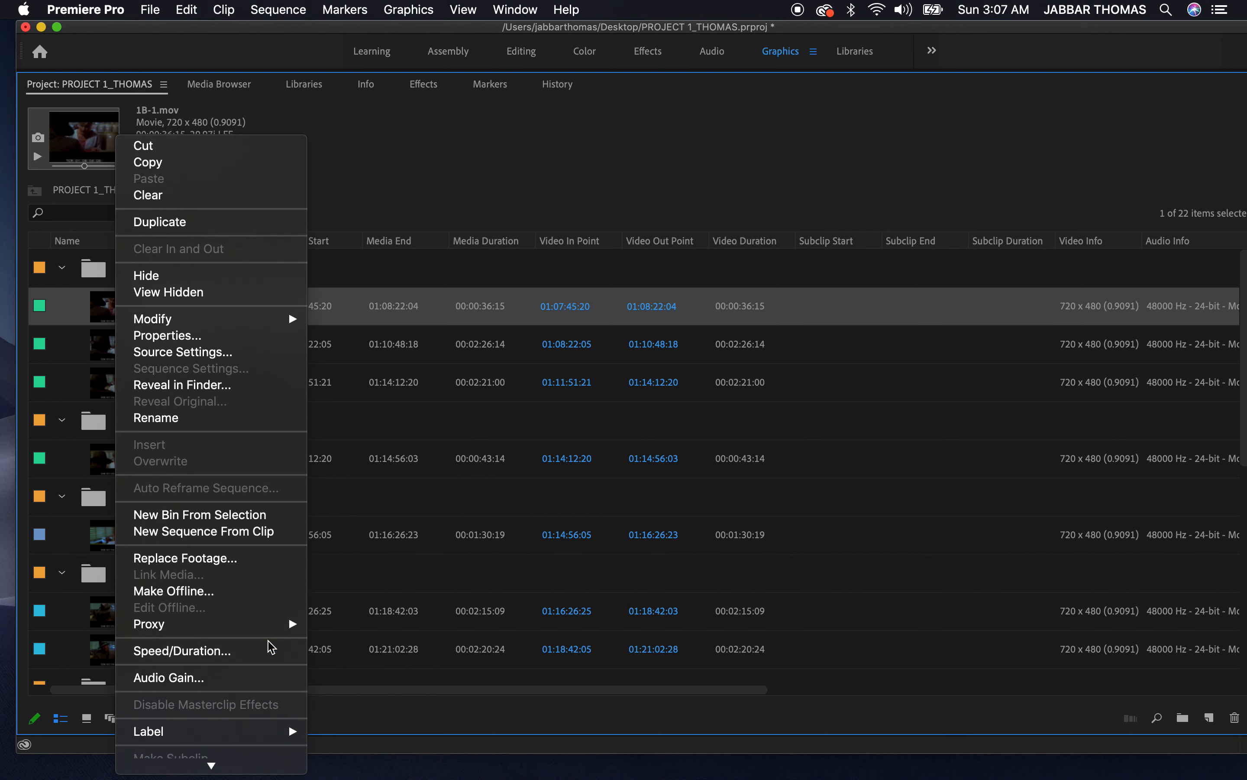
mouse_move(251, 731)
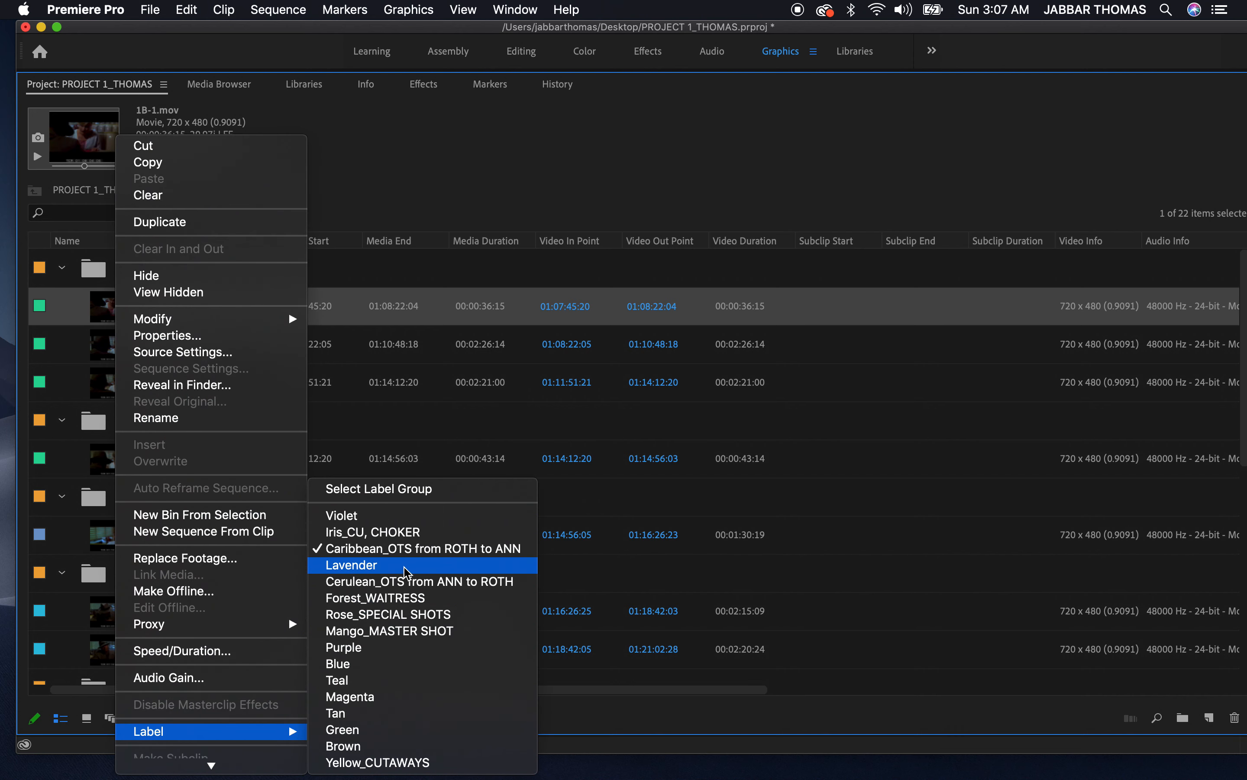
left_click(81, 482)
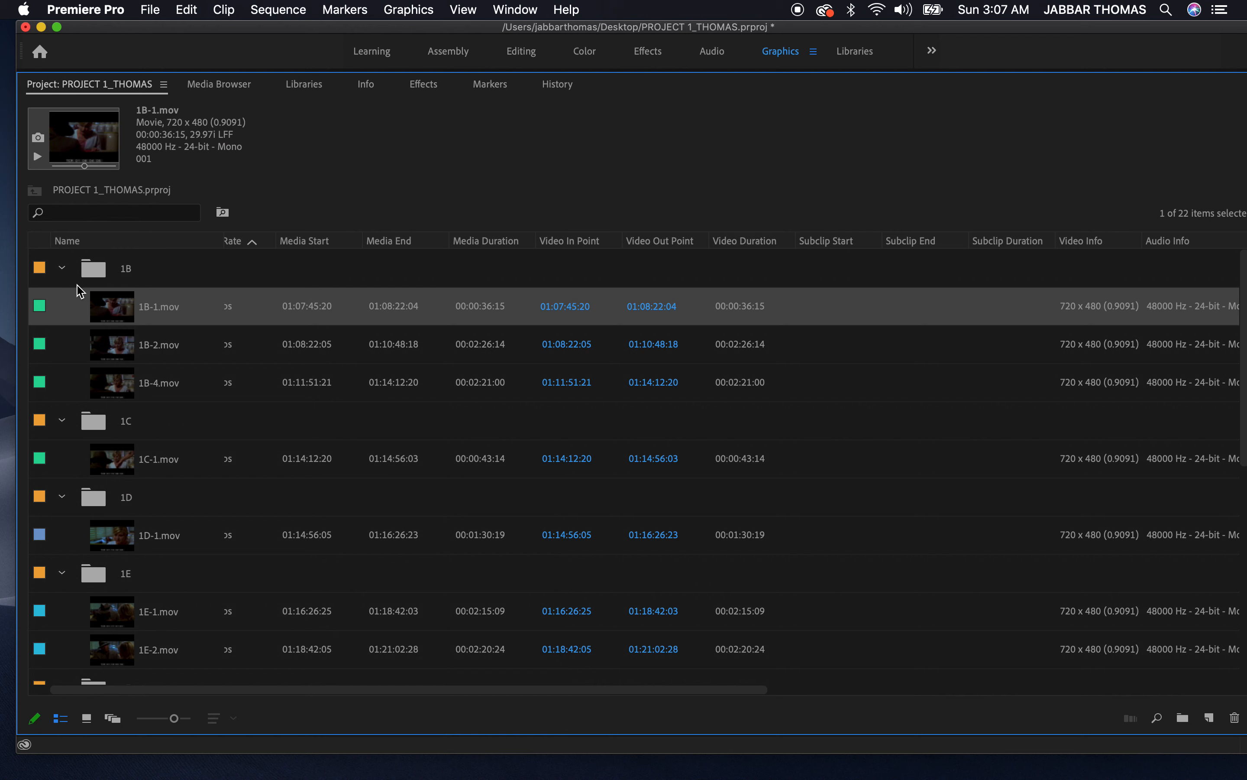
Label bin 1B as Caribbean_OTS from ROTH to ANN to match its clips, and collapse the bin
left_click(103, 268)
right_click(103, 268)
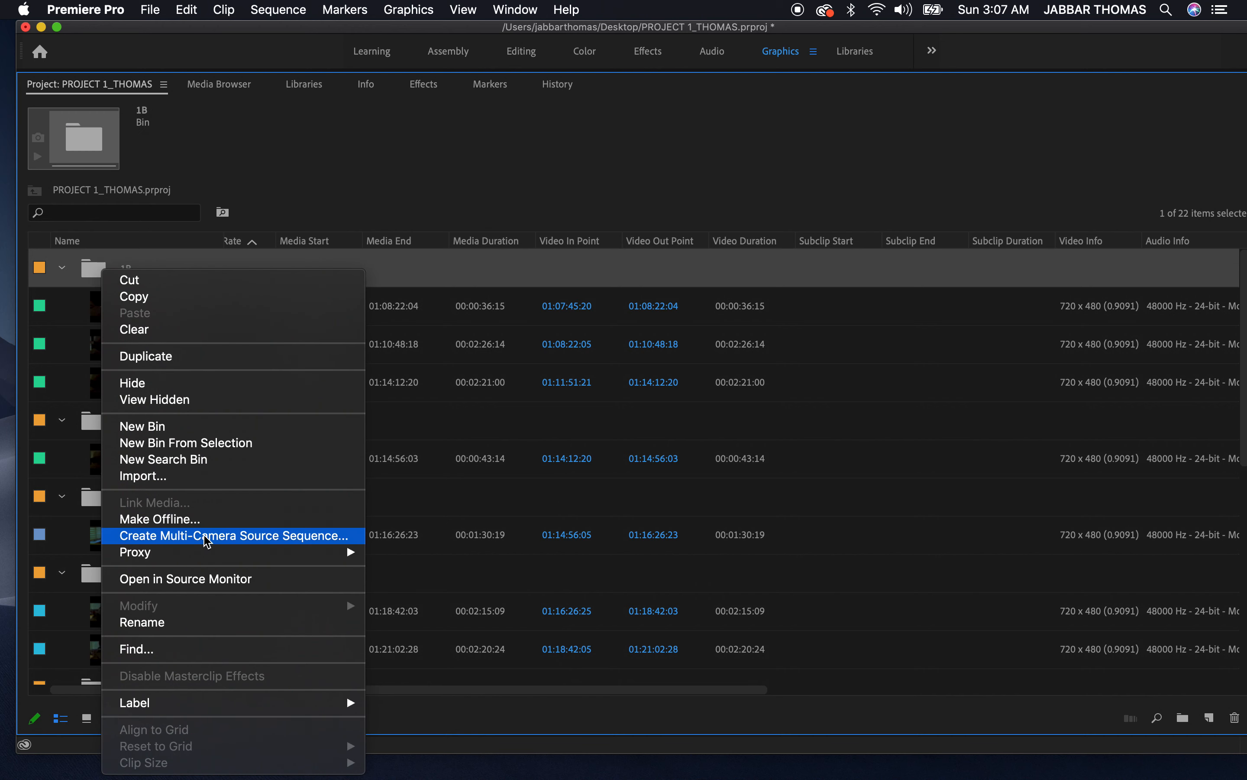
mouse_move(195, 704)
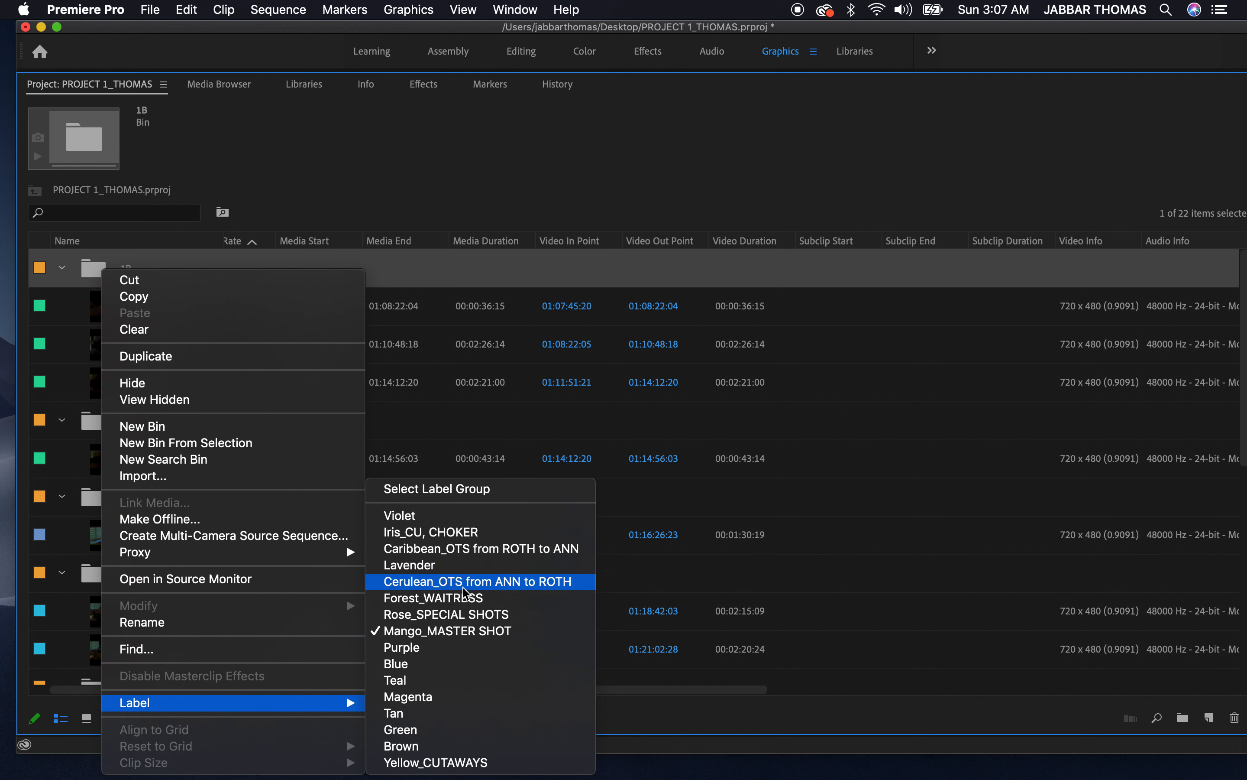
left_click(465, 551)
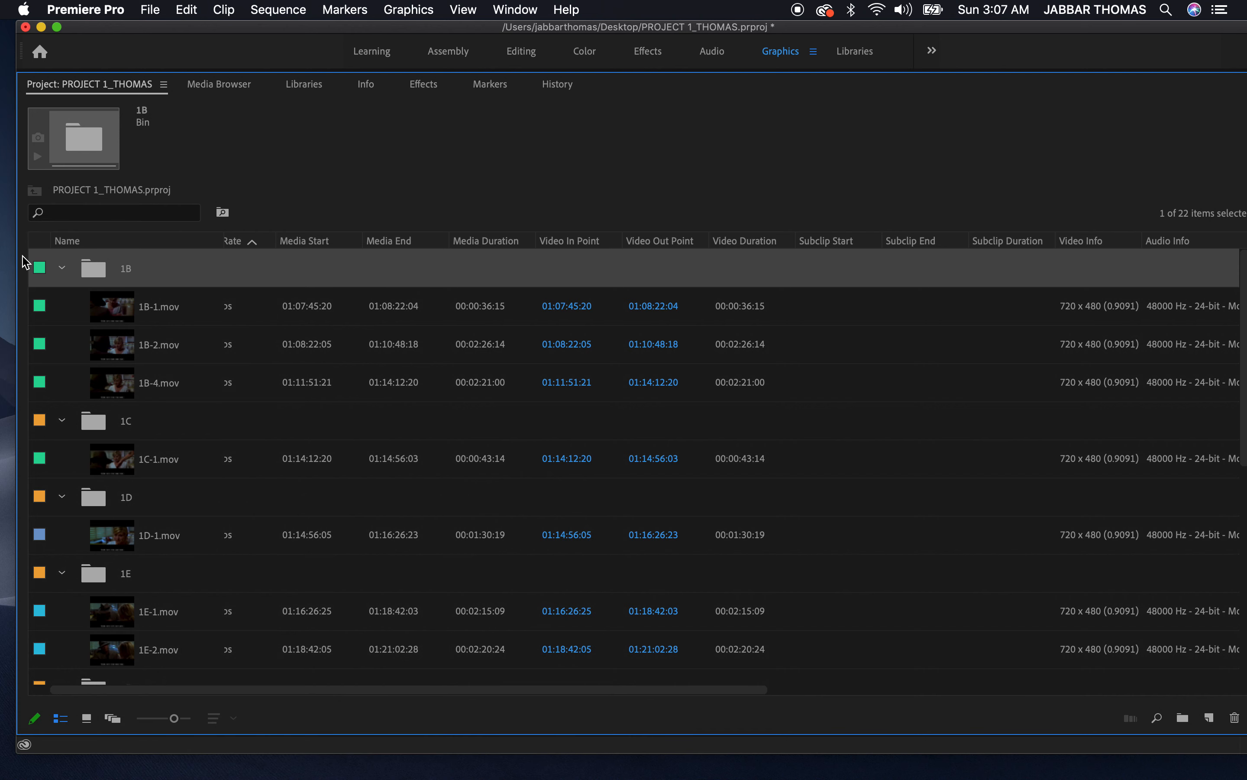
left_click(62, 268)
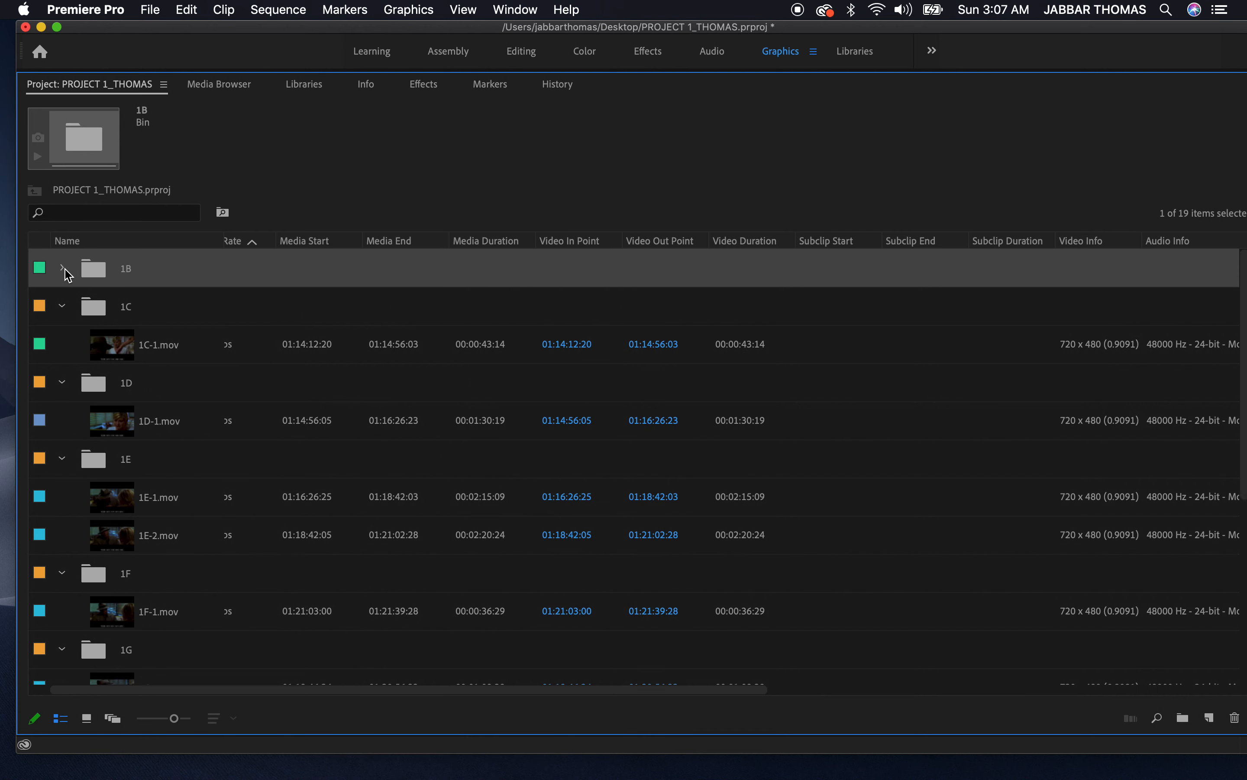
left_click(62, 268)
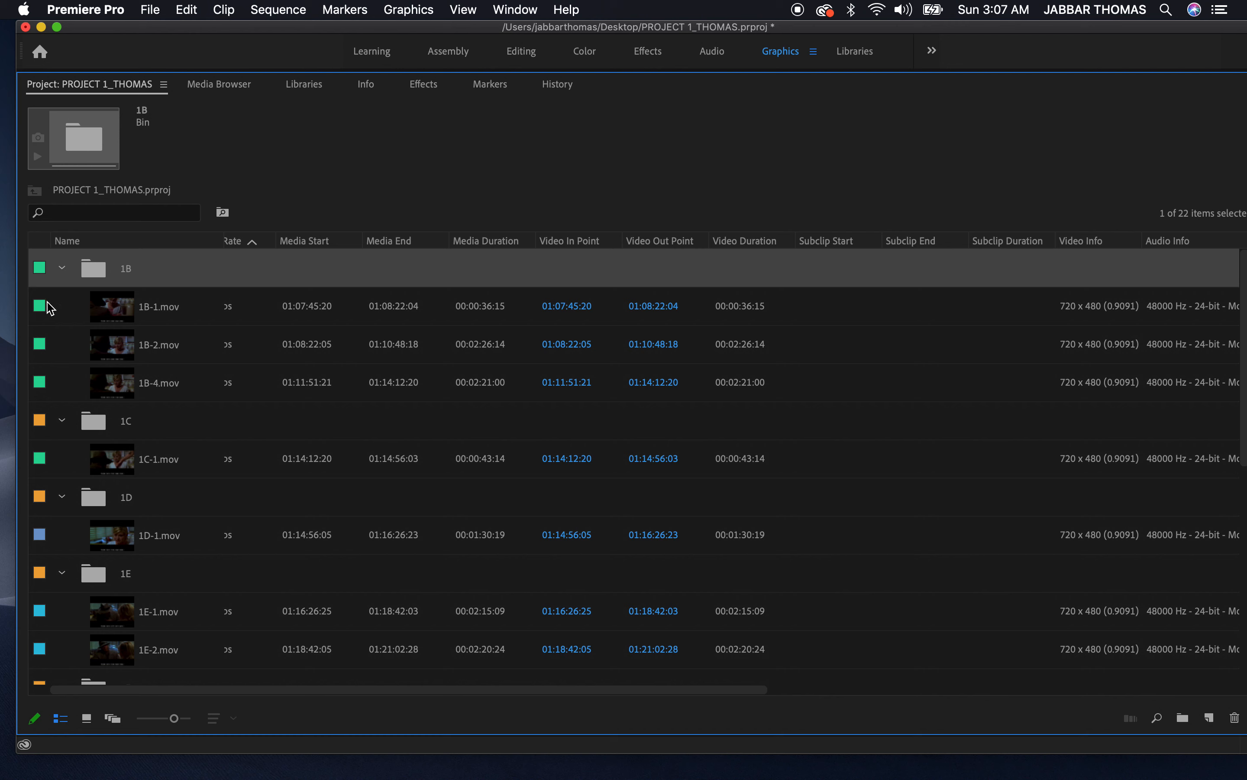
left_click(138, 312)
left_click(131, 385)
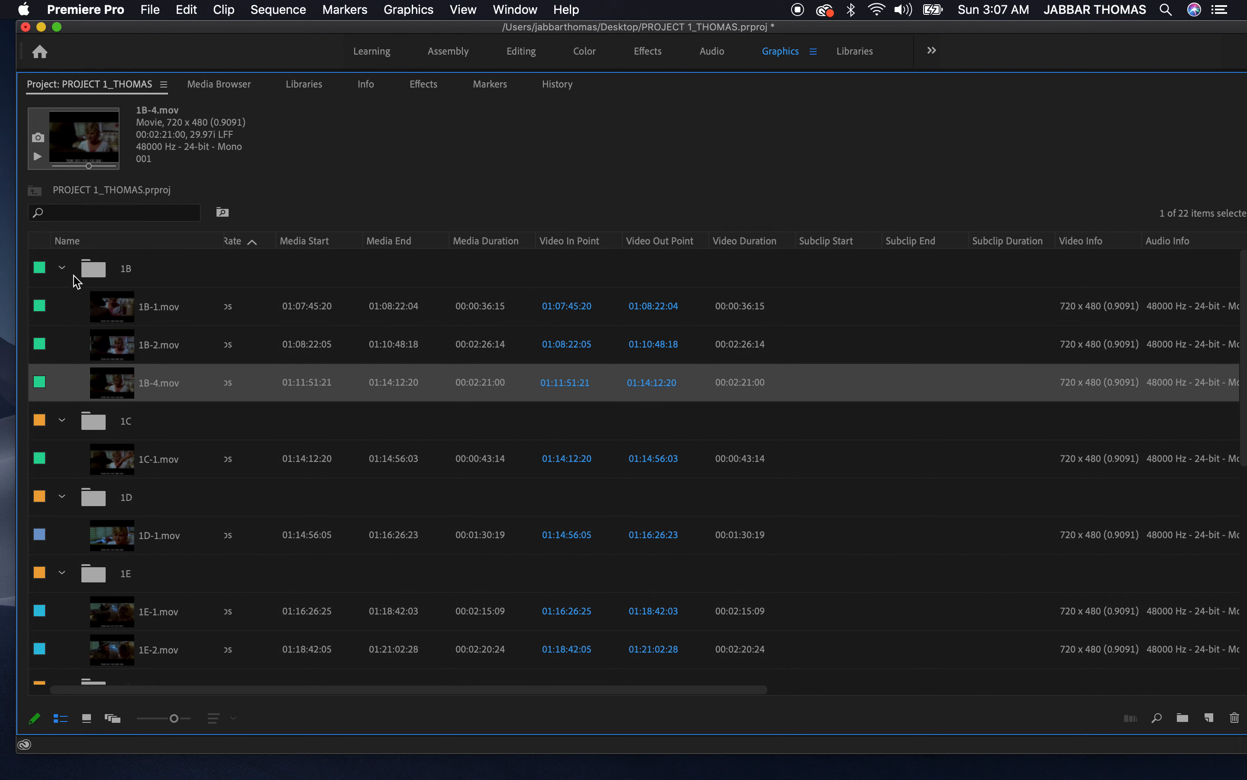
left_click(62, 267)
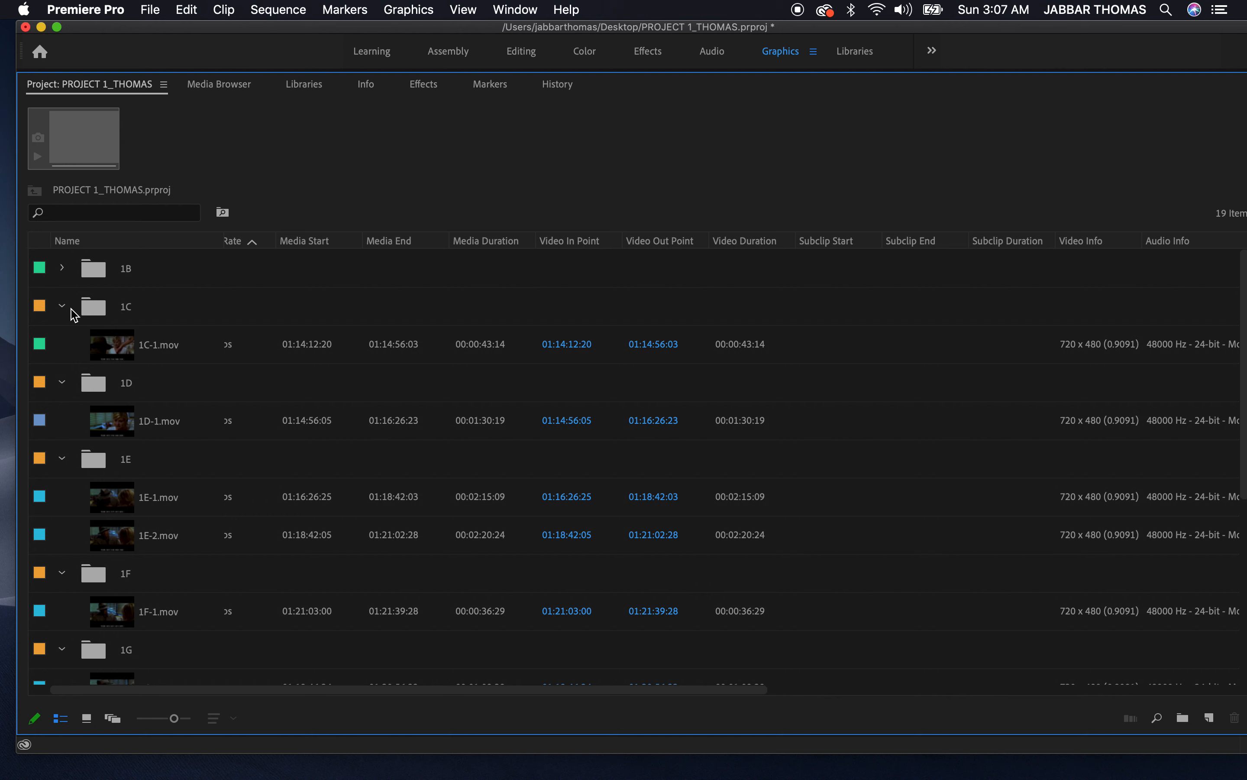
Label bin 1C as Caribbean_OTS from ROTH to ANN to match its clip, and collapse the bin
left_click(108, 354)
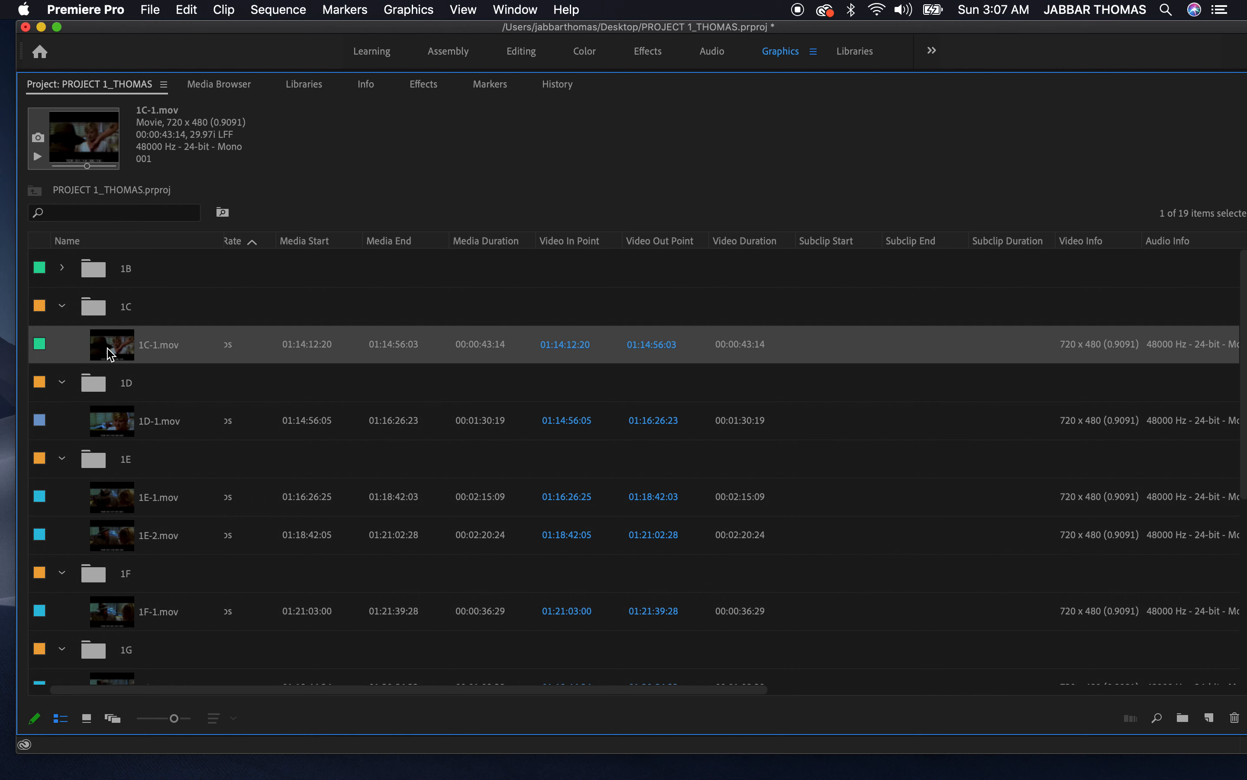
left_click(101, 316)
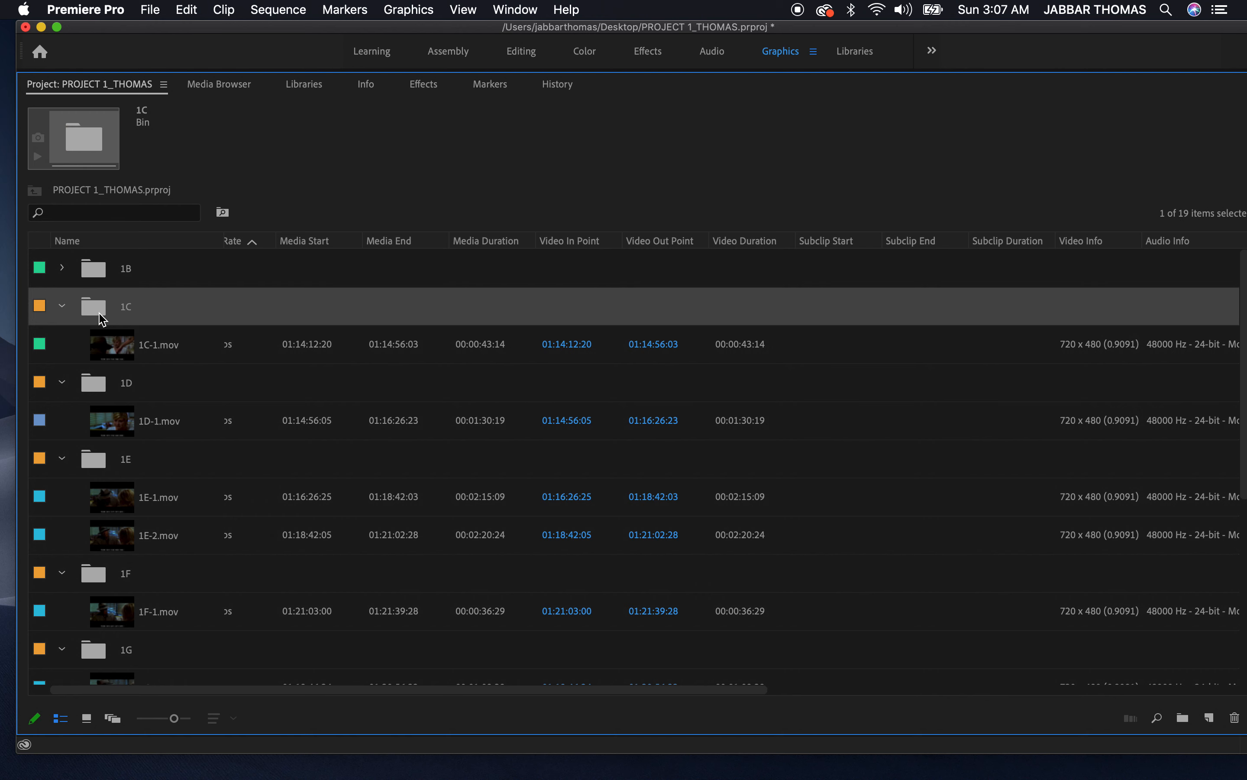
right_click(100, 313)
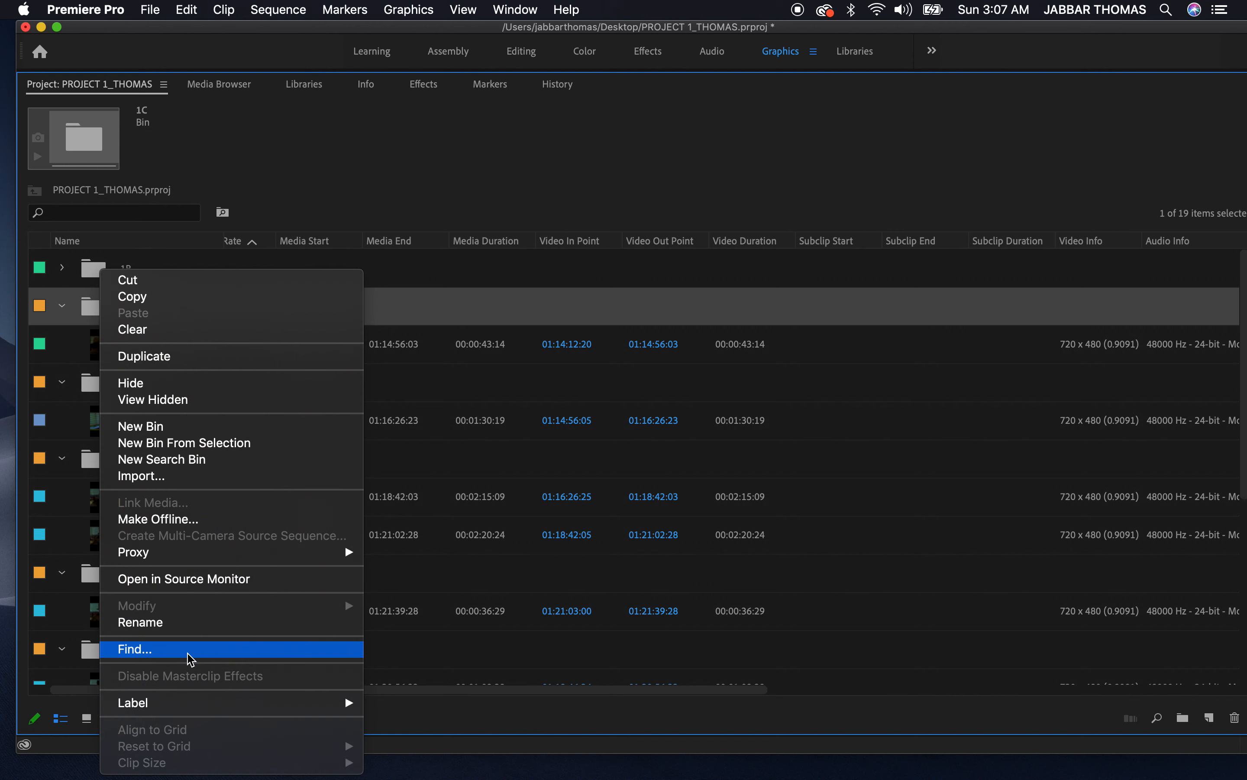
mouse_move(187, 704)
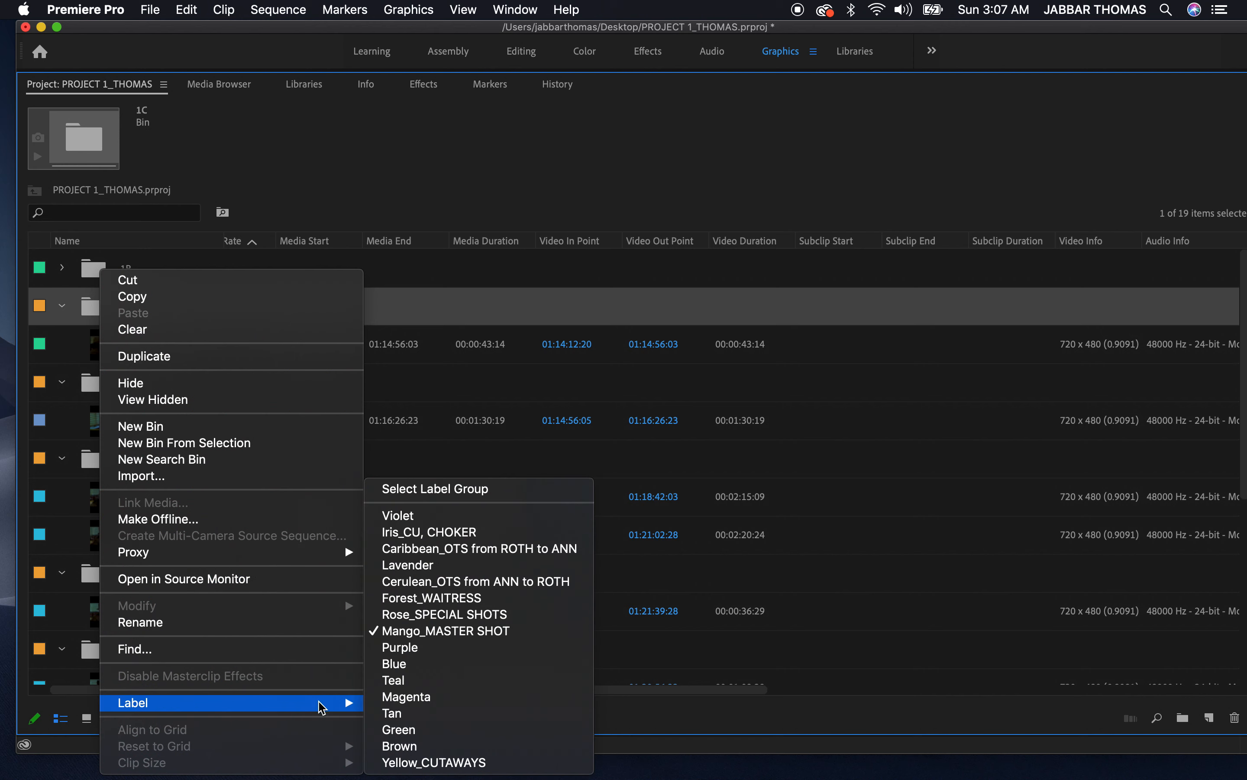
left_click(497, 551)
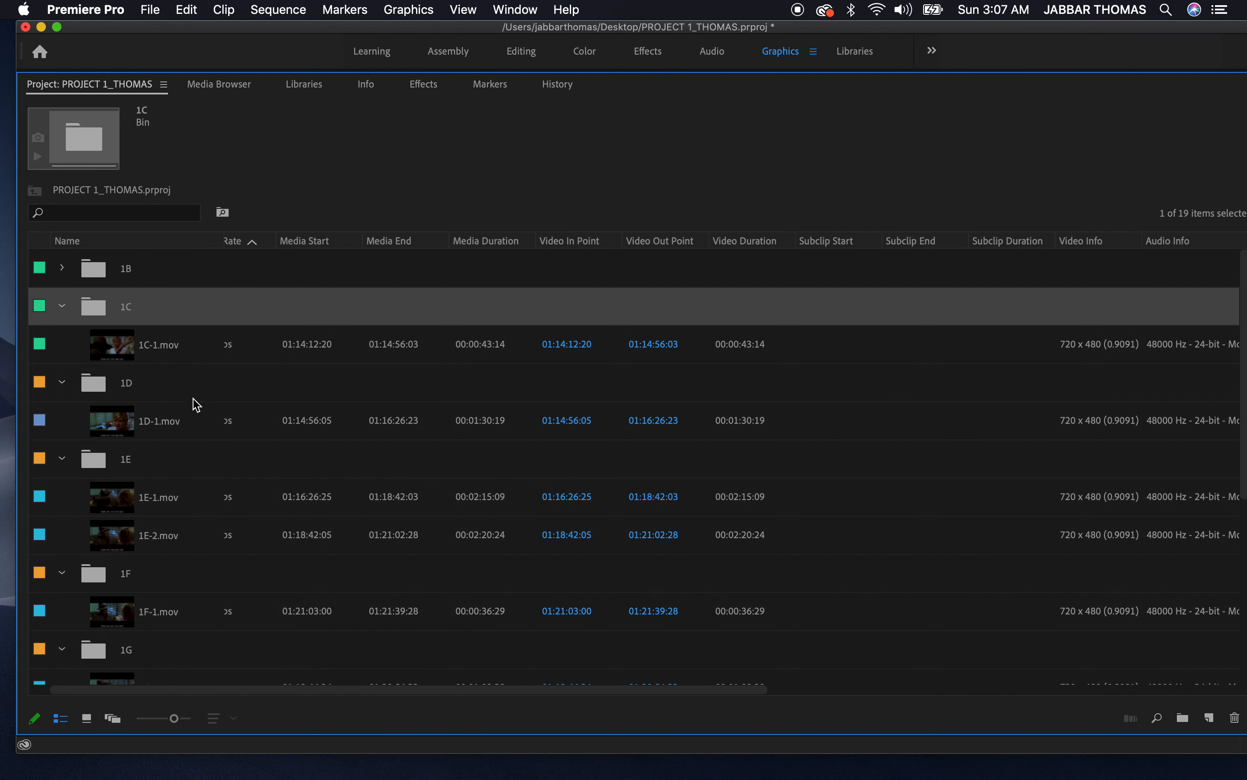
left_click(63, 306)
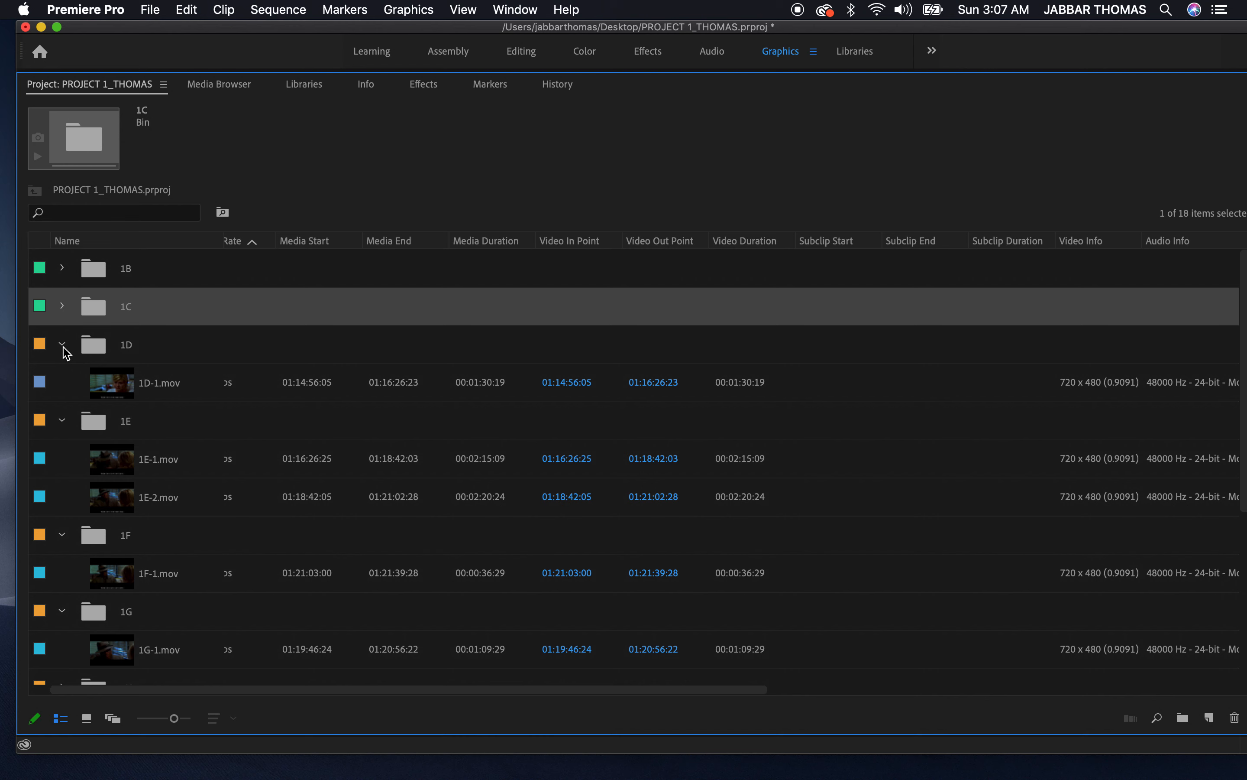
Label bin 1D as Iris_CU, CHOKER to match its clip, and collapse the bin
left_click(101, 349)
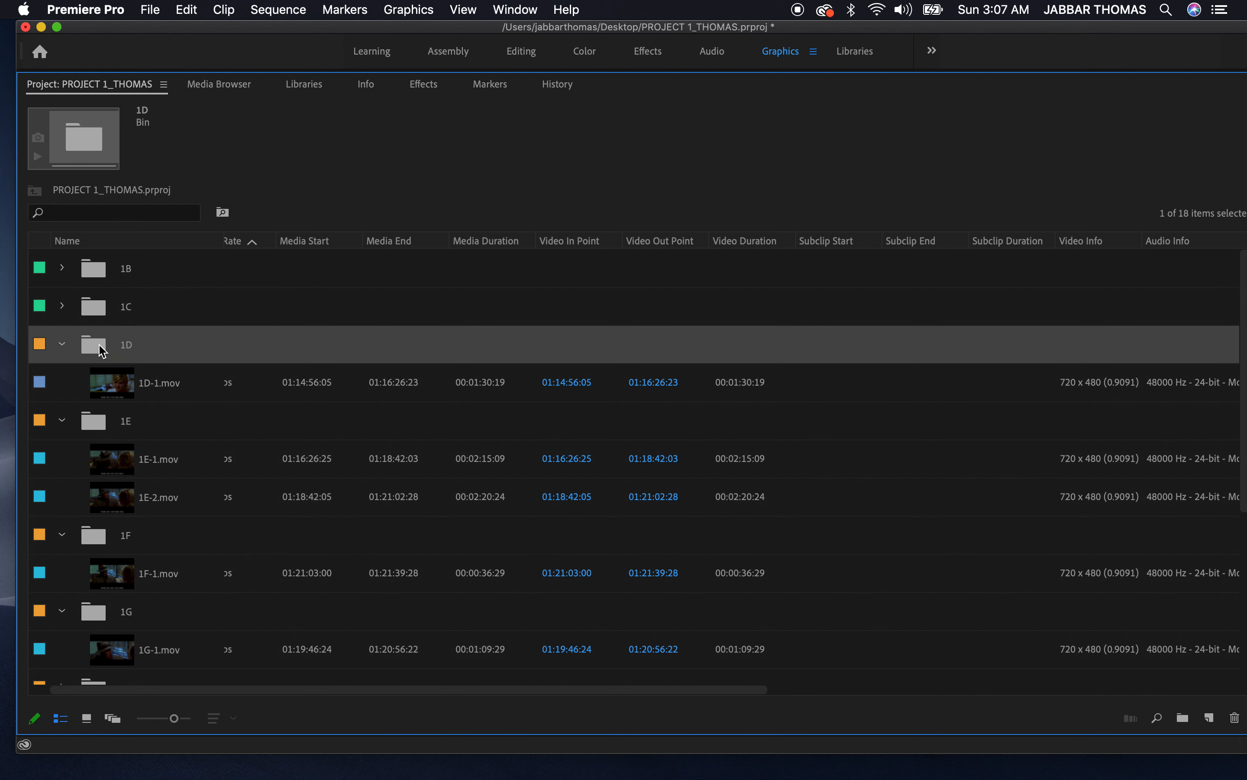
right_click(101, 349)
mouse_move(181, 702)
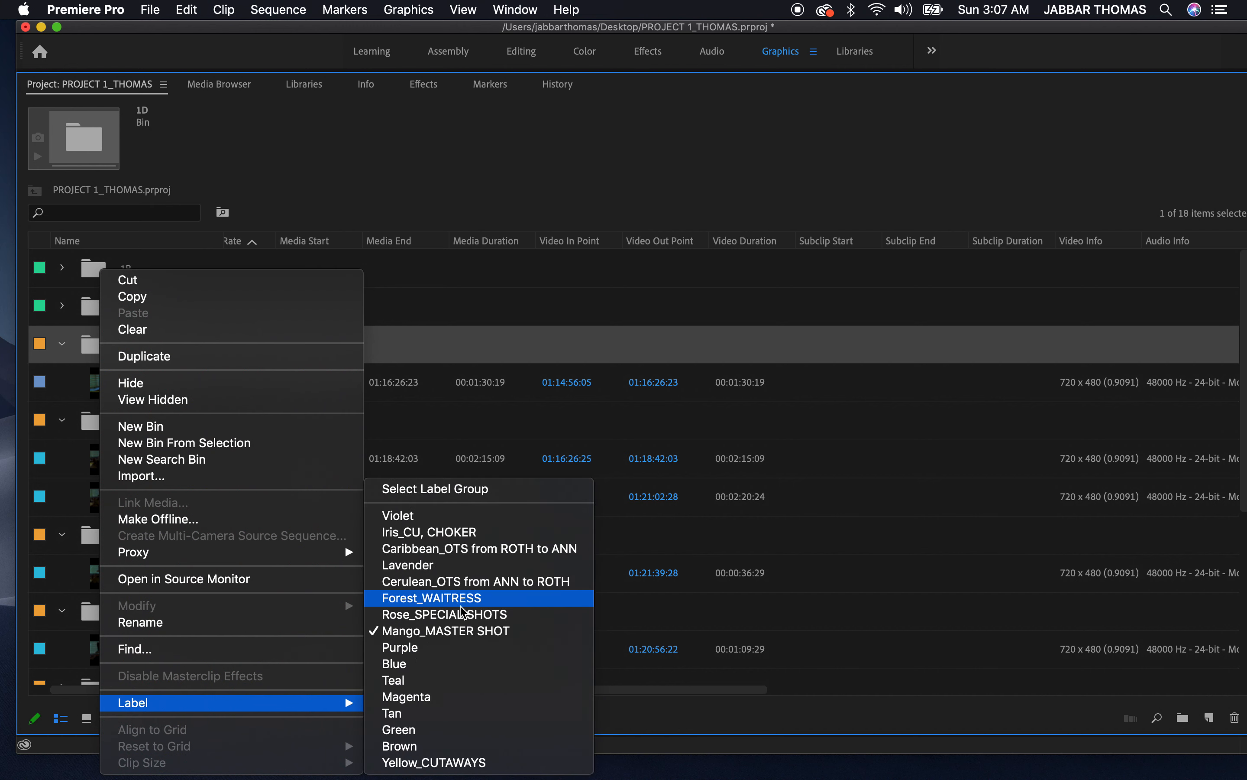
left_click(464, 538)
left_click(62, 344)
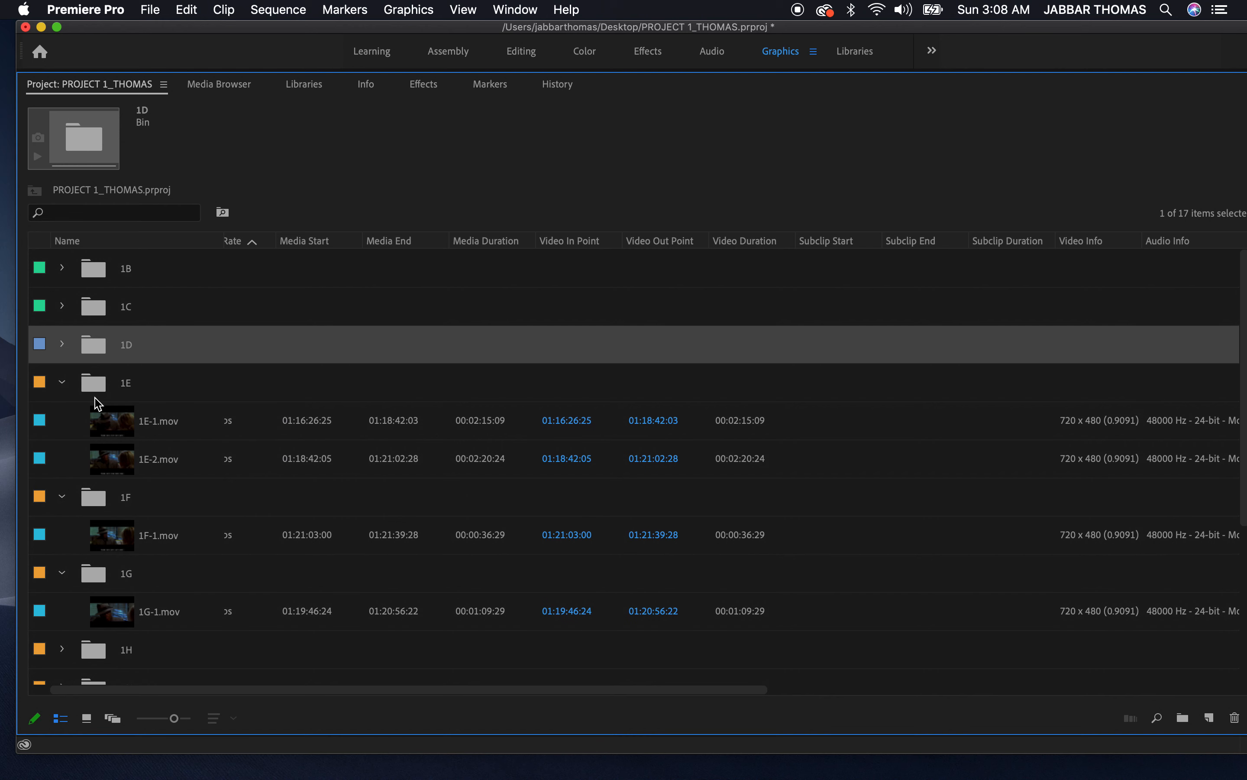
Check which color label is assigned to clip 1E-1.mov in bin 1E
left_click(105, 433)
left_click(106, 444)
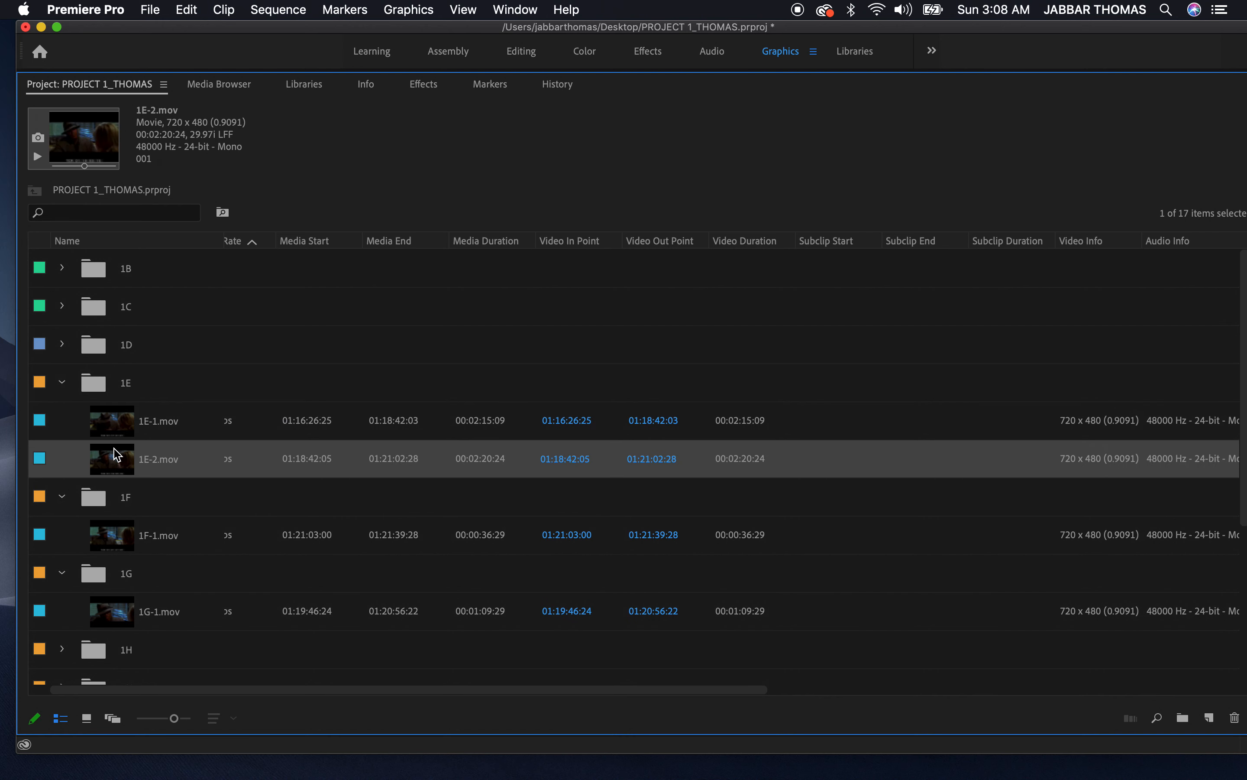
left_click(99, 390)
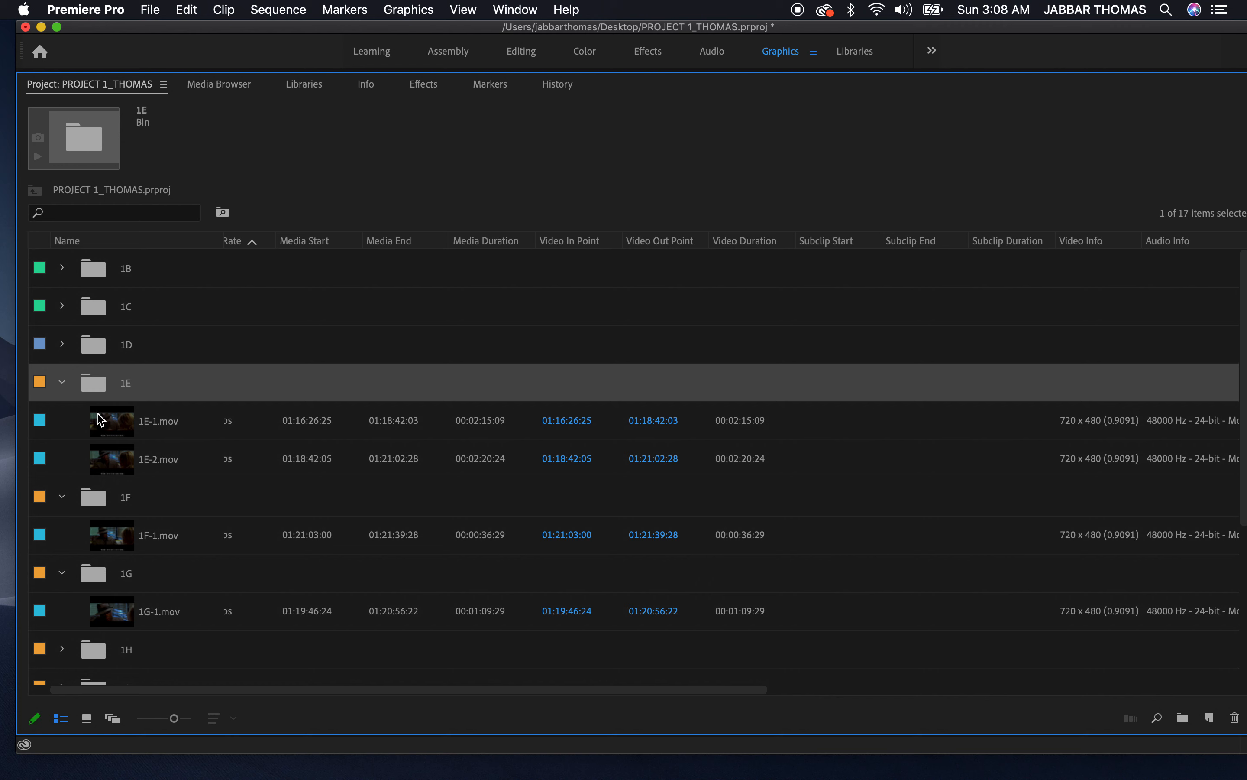
left_click(100, 418)
right_click(100, 419)
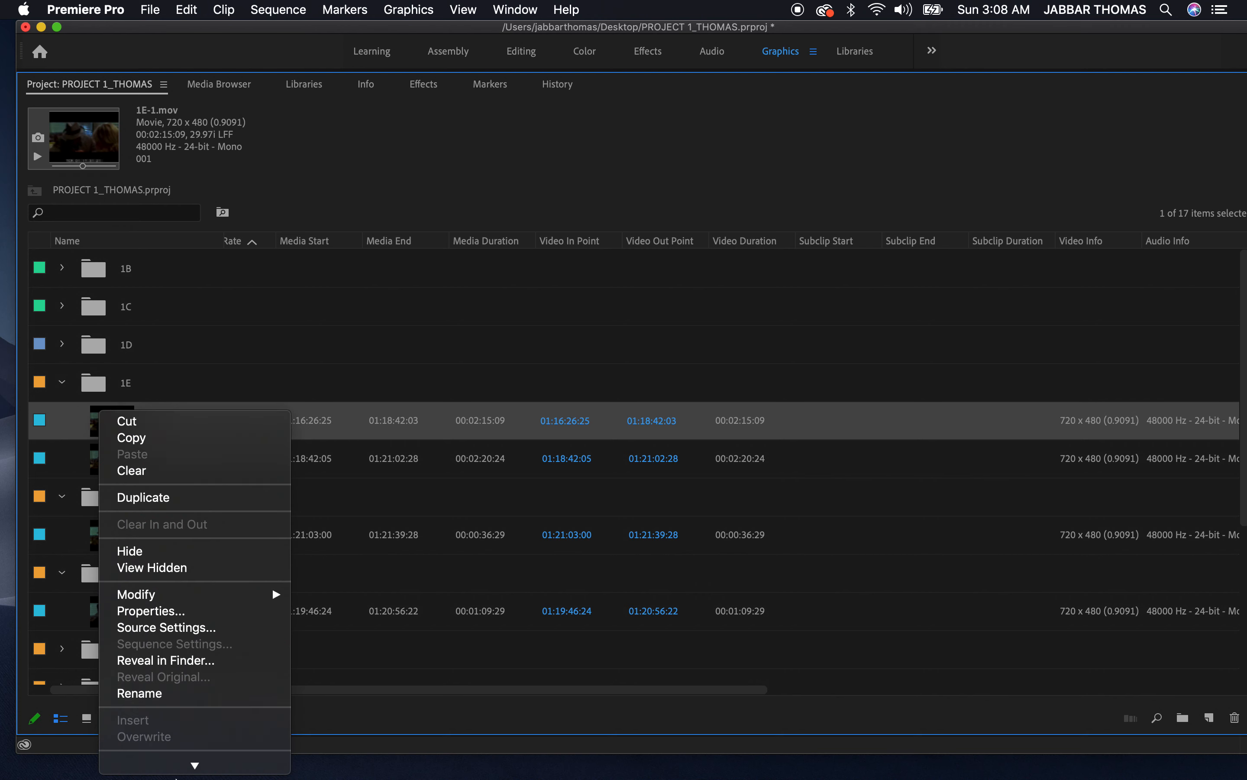
mouse_move(188, 679)
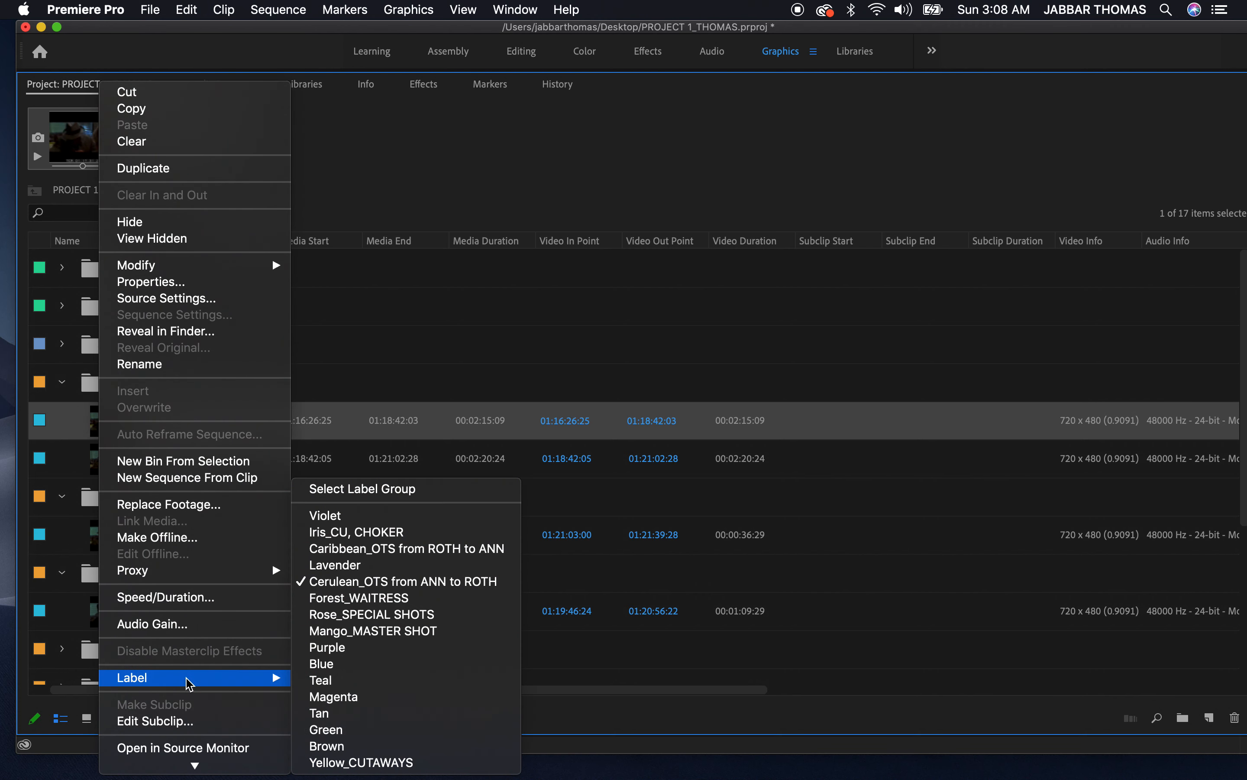
left_click(91, 407)
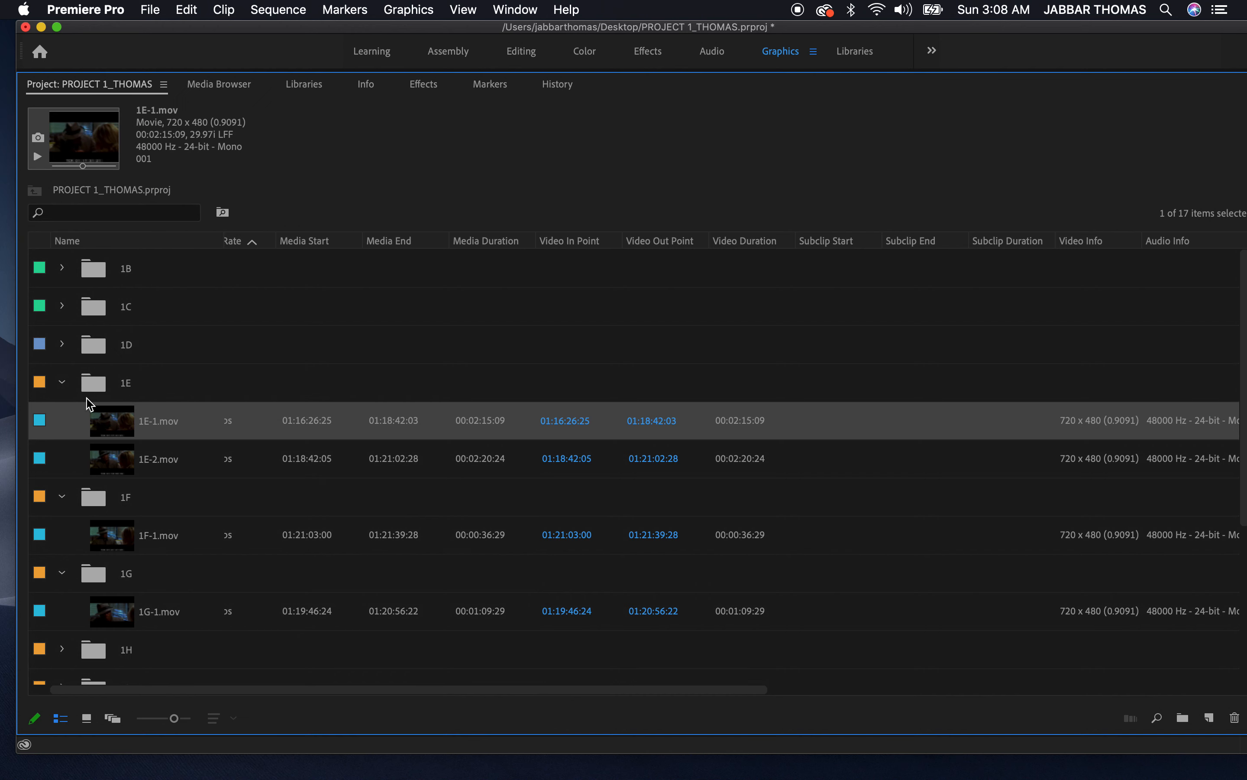
Label bin 1E as Cerulean_OTS from ANN to ROTH to match its clips, and collapse the bin
left_click(91, 390)
right_click(92, 390)
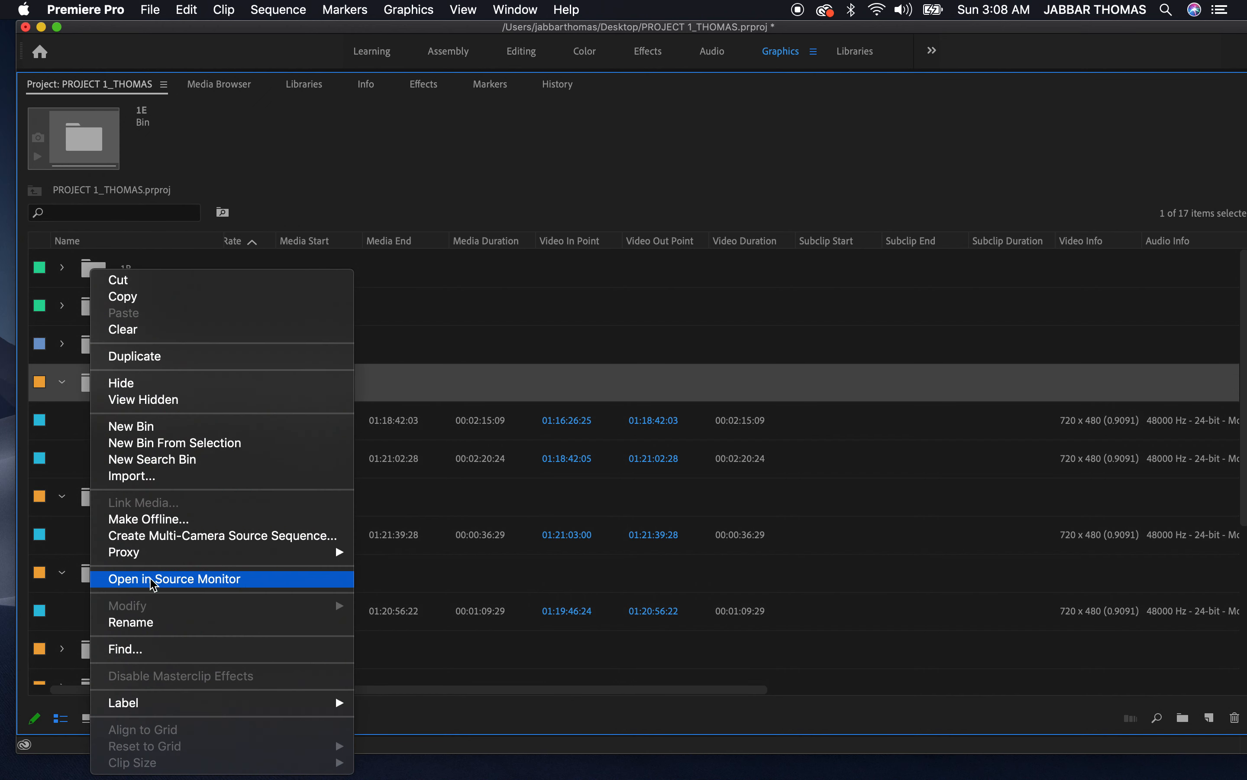
mouse_move(158, 704)
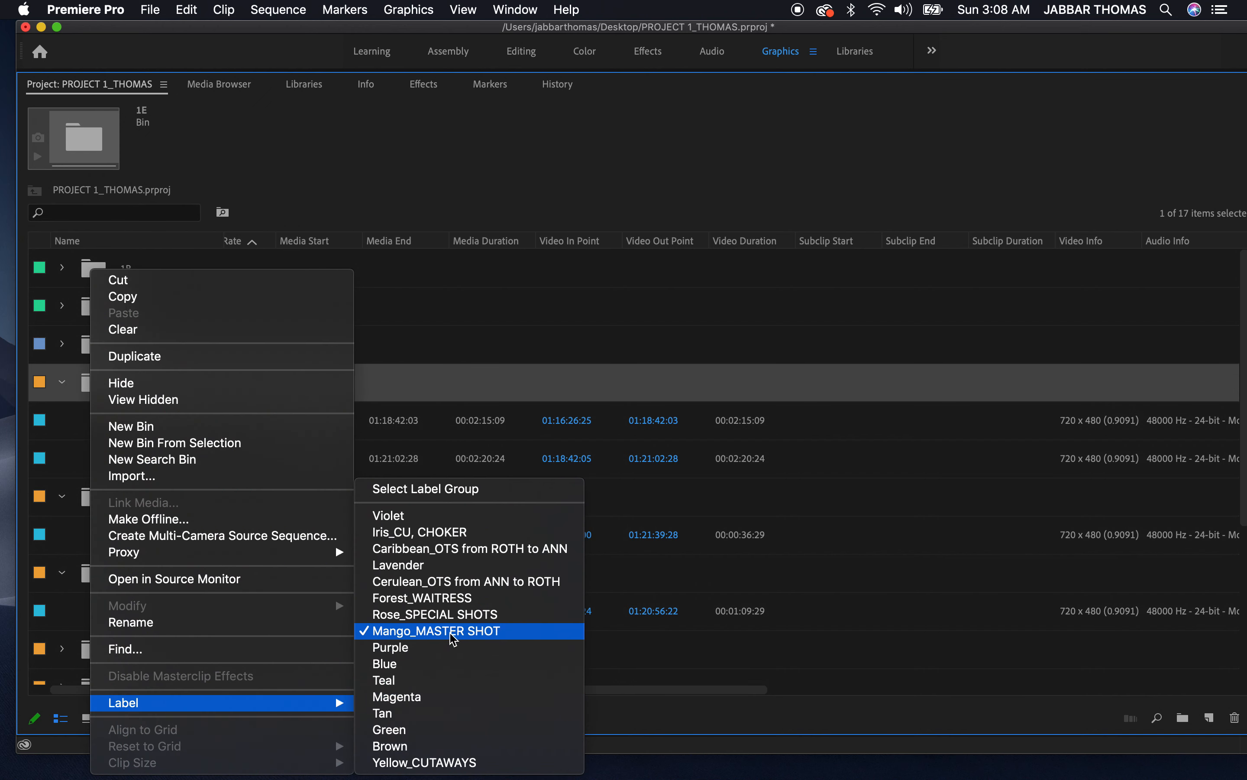
left_click(459, 584)
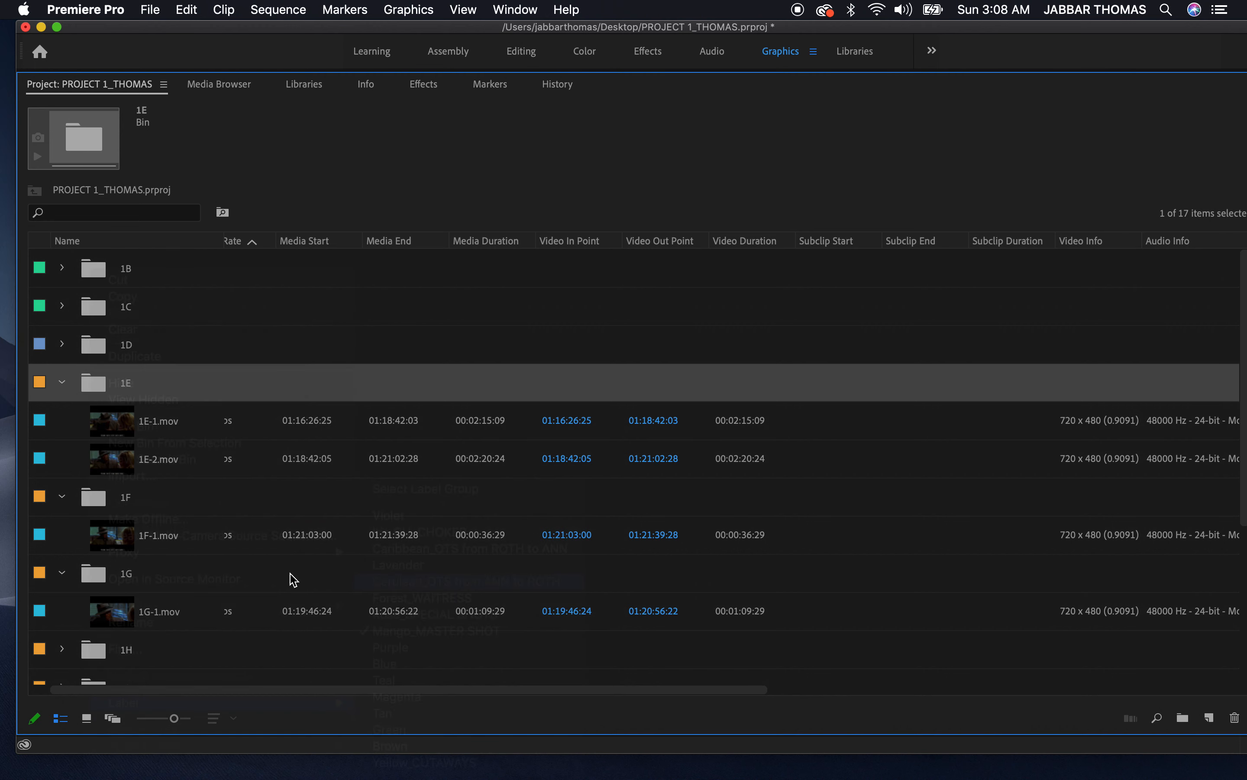
left_click(61, 382)
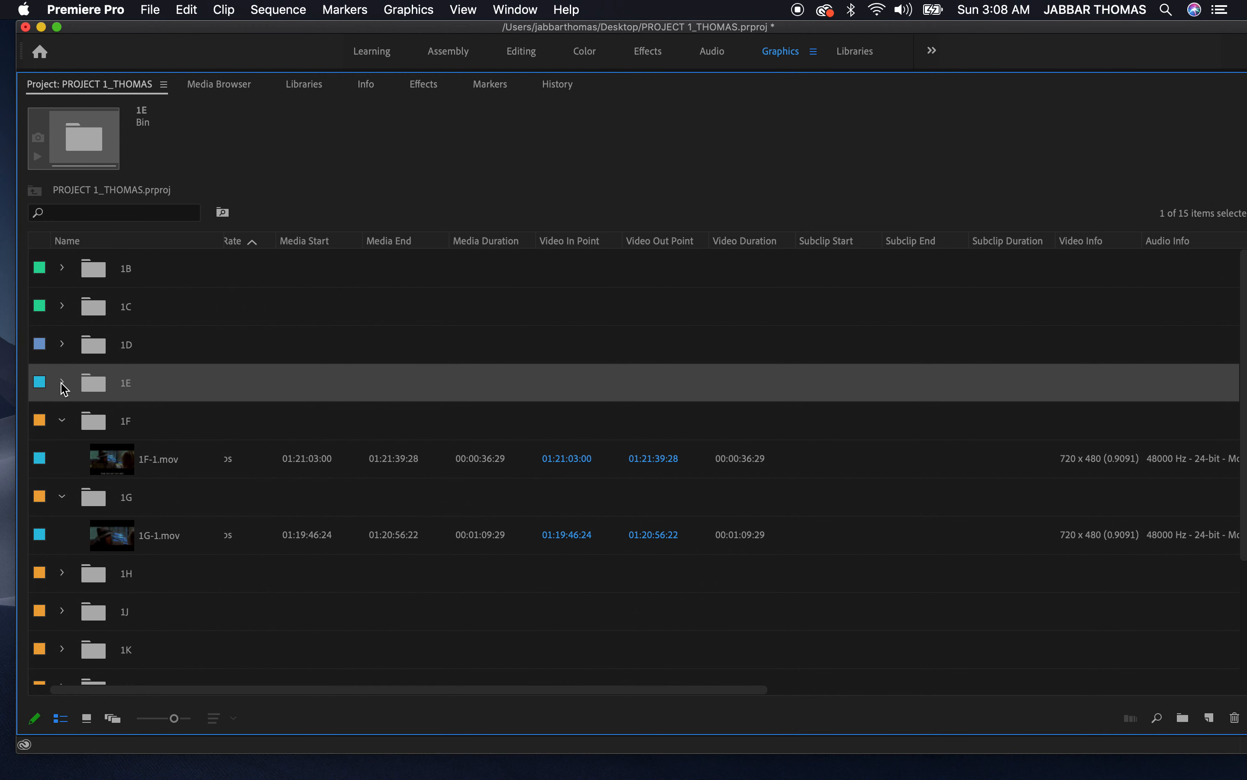
Label bin 1F as Cerulean_OTS from ANN to ROTH to match its clip, and collapse the bin
left_click(103, 464)
right_click(100, 436)
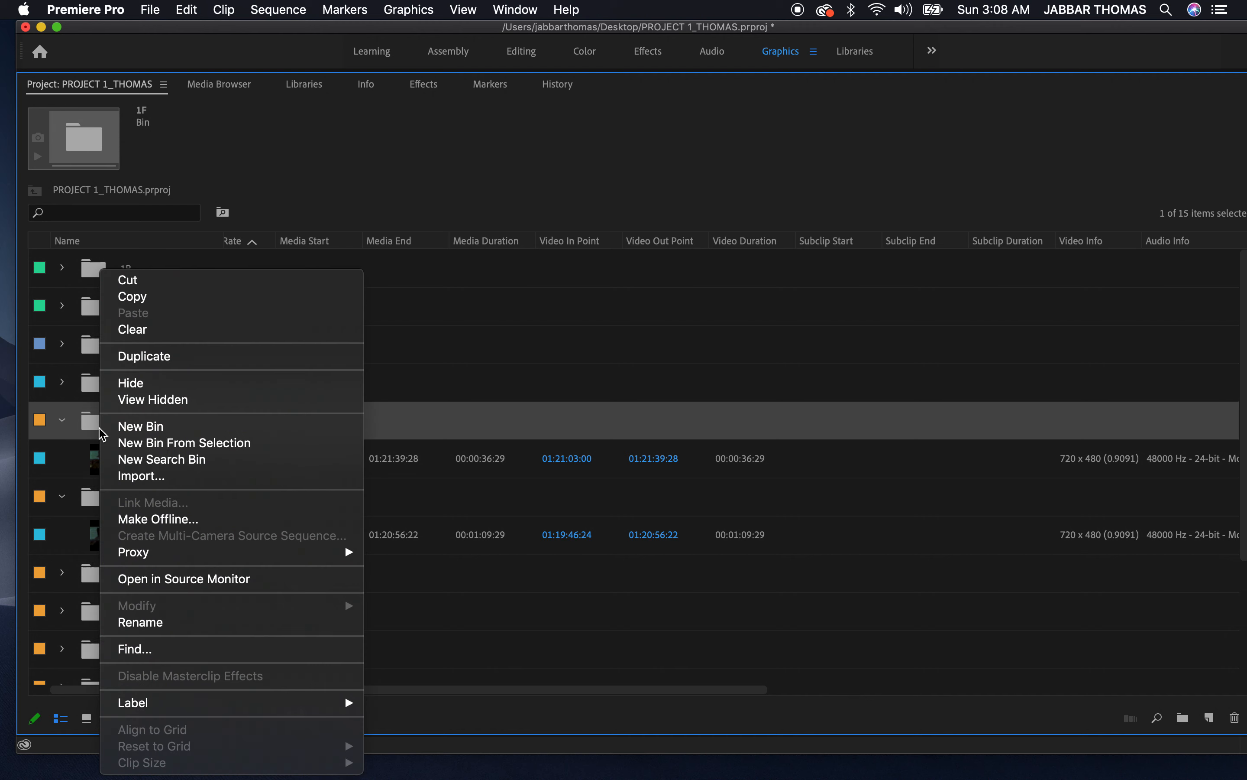
mouse_move(133, 702)
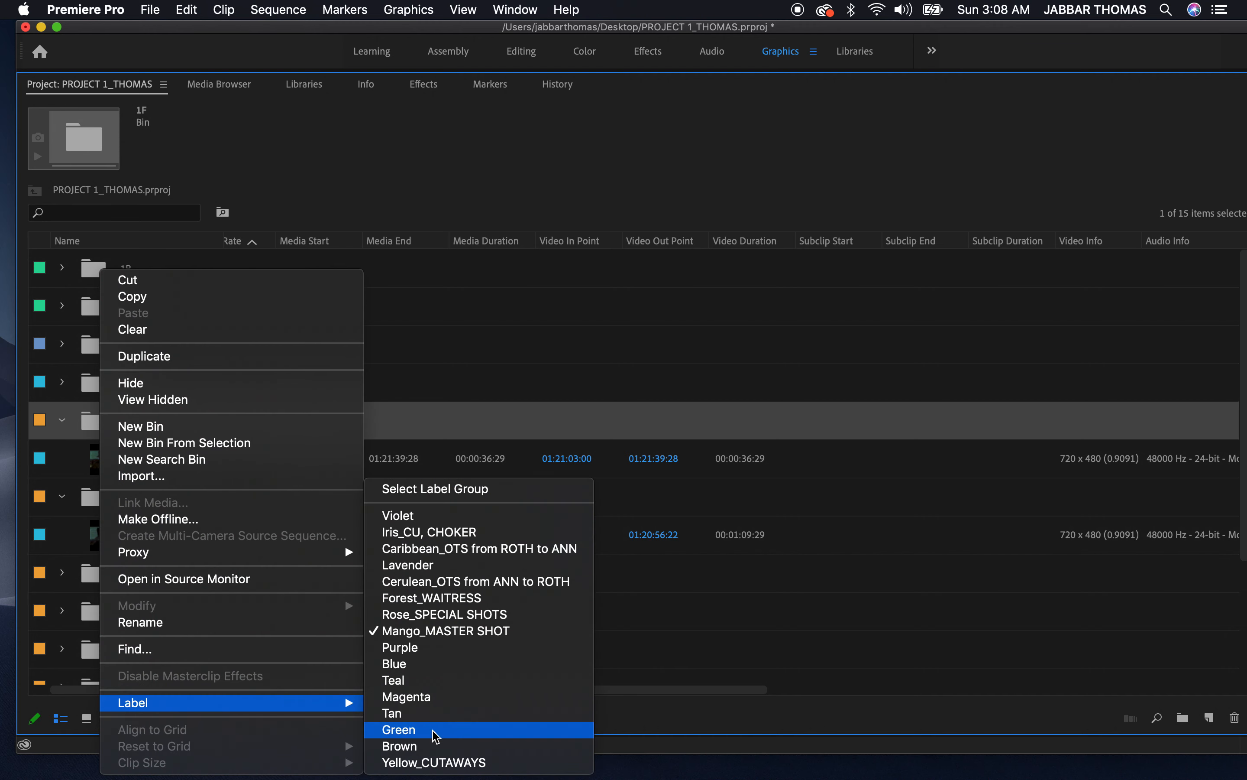
left_click(470, 583)
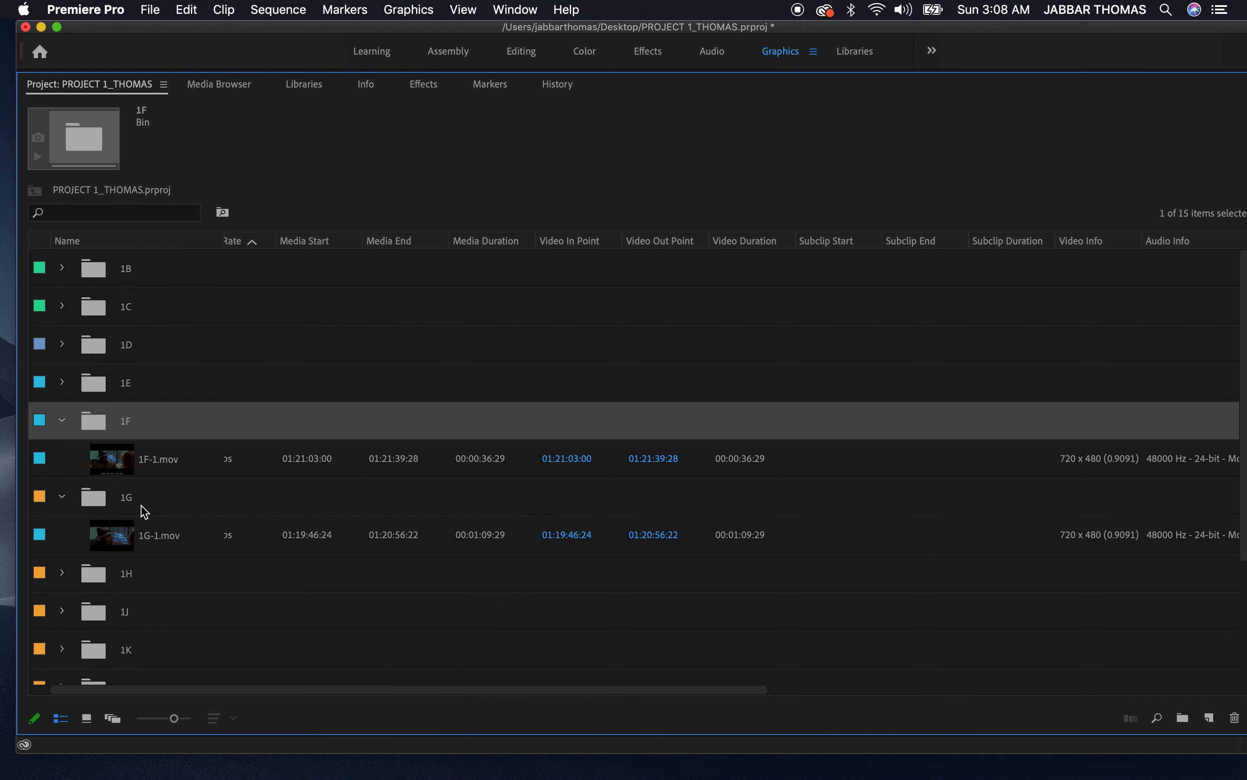
left_click(63, 420)
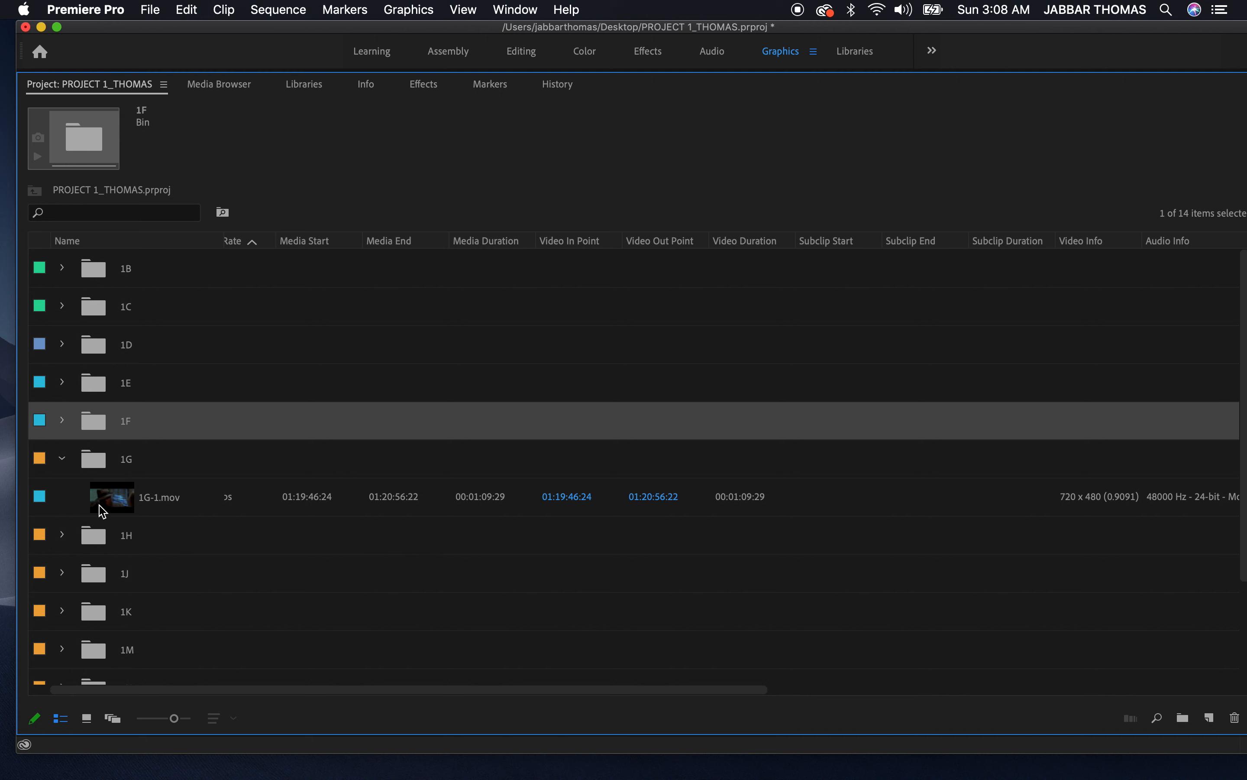
Label bin 1G as Cerulean_OTS from ANN to ROTH to match its clip, and collapse the bin
left_click(103, 469)
right_click(103, 471)
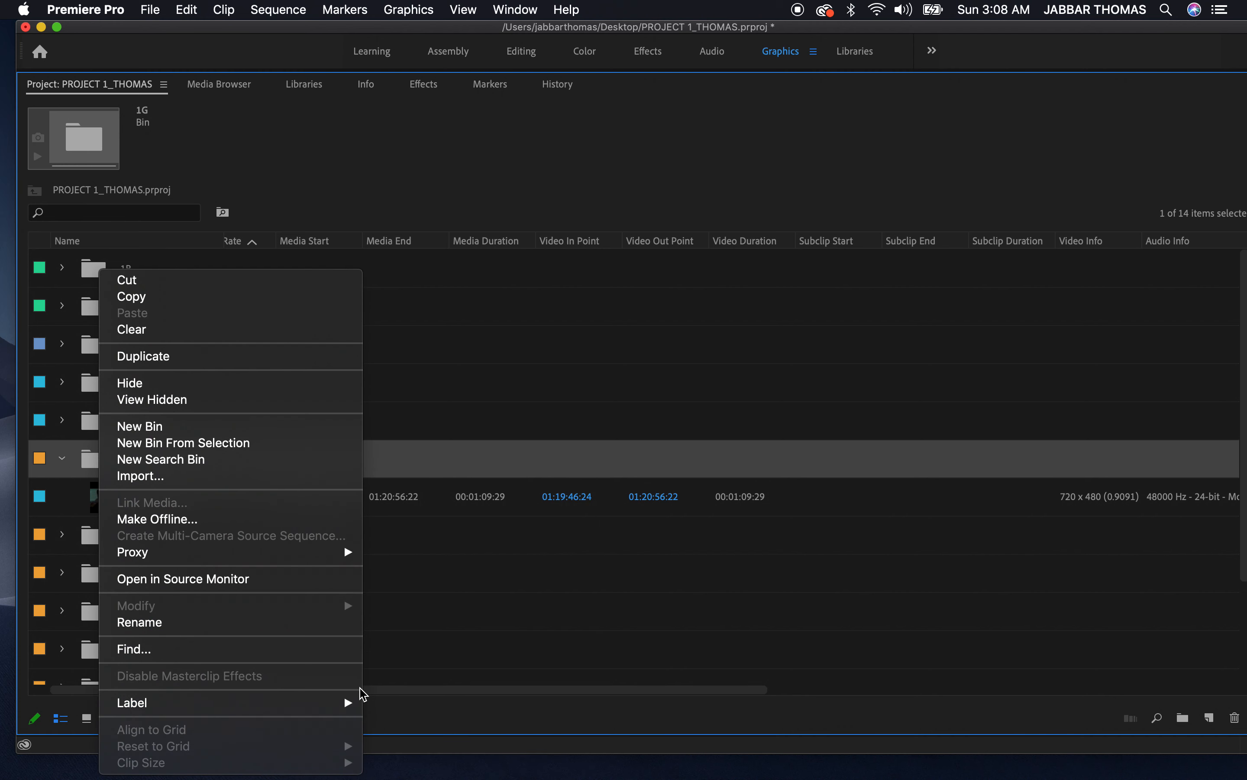
mouse_move(353, 701)
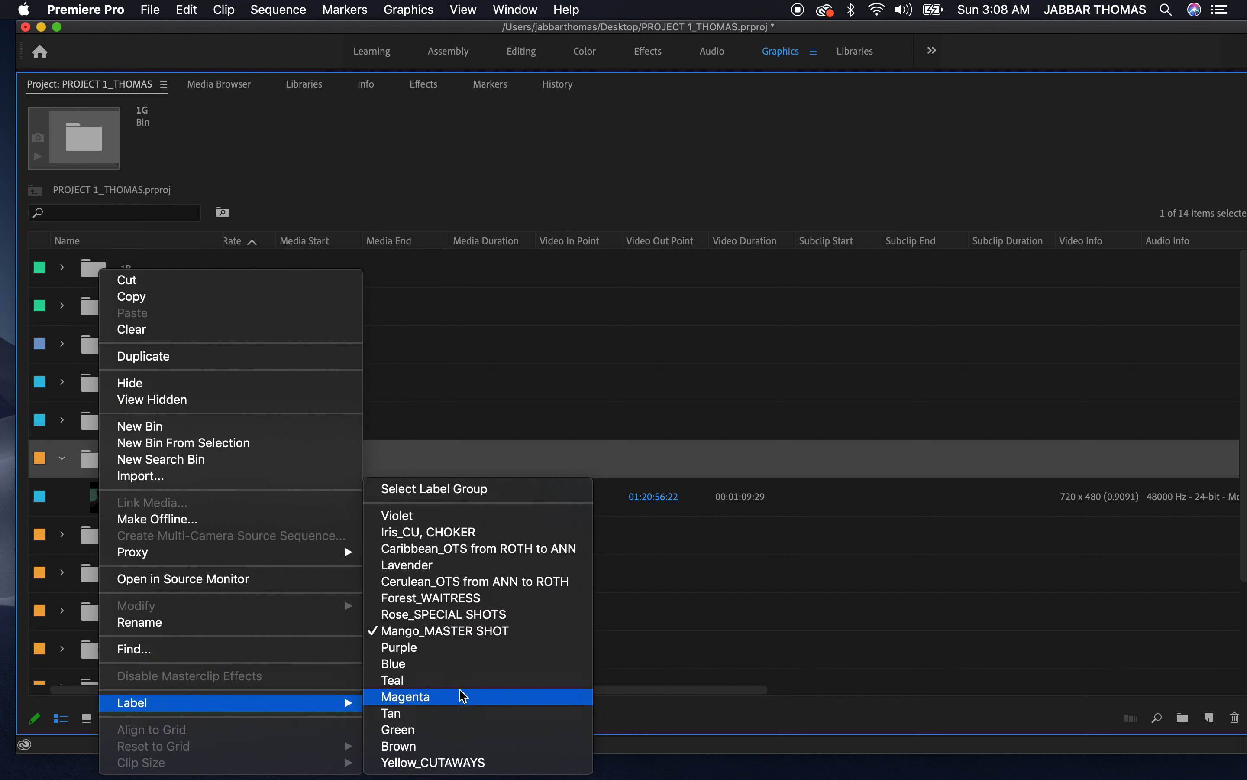
left_click(520, 582)
left_click(62, 458)
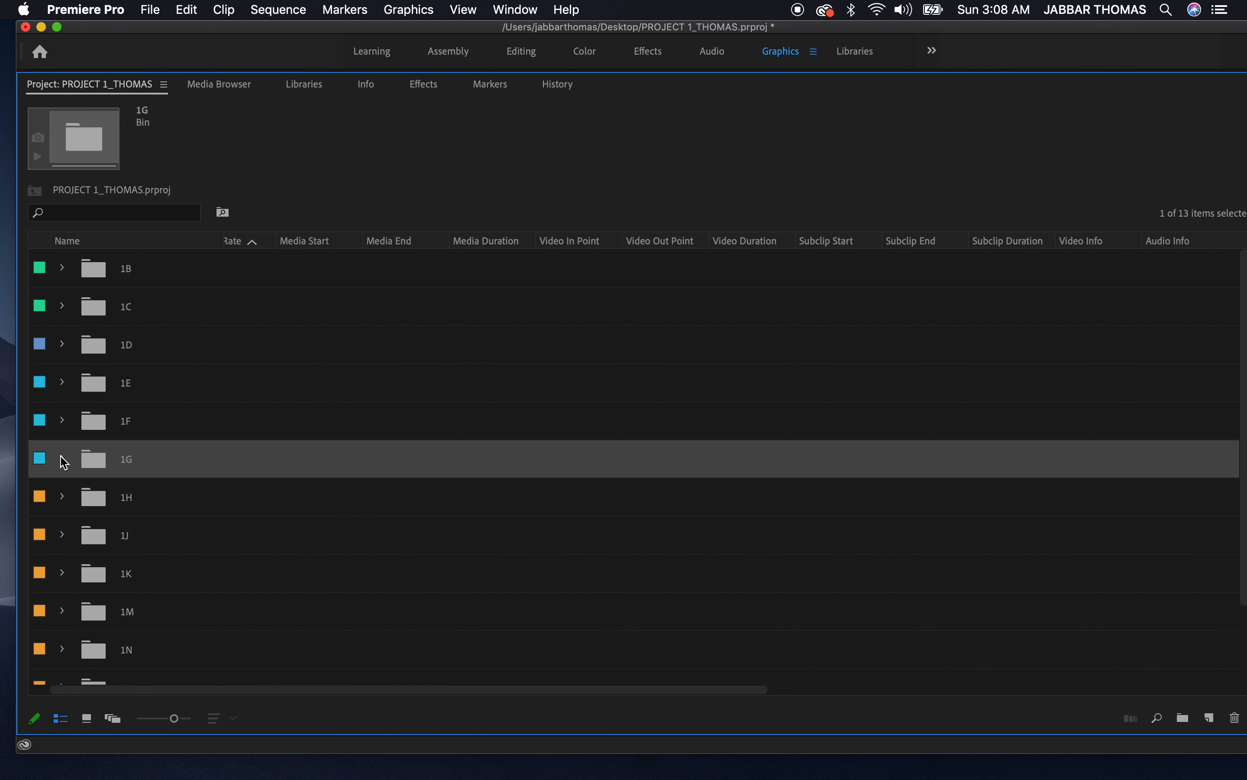
Expand bin 1H, preview clip 1H-1.mov in the Source Monitor, and return to the maximized project bin list
left_click(62, 498)
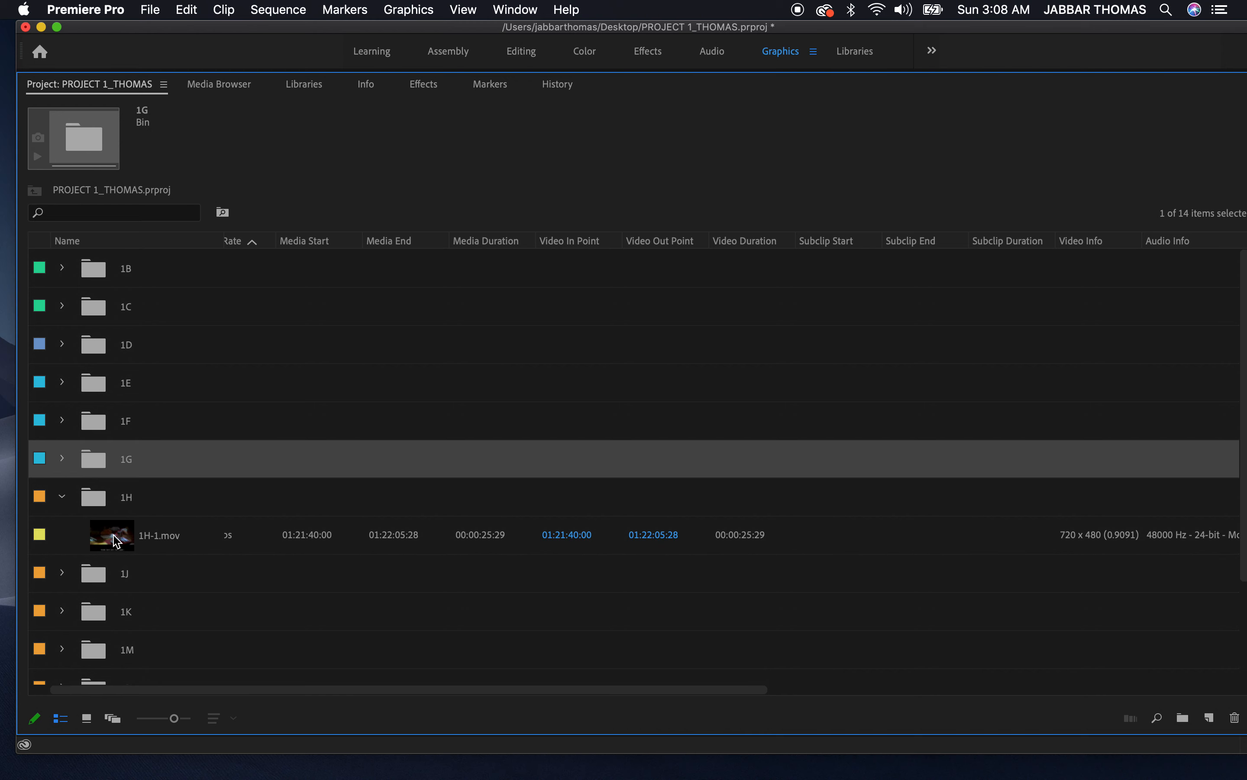
double_click(103, 539)
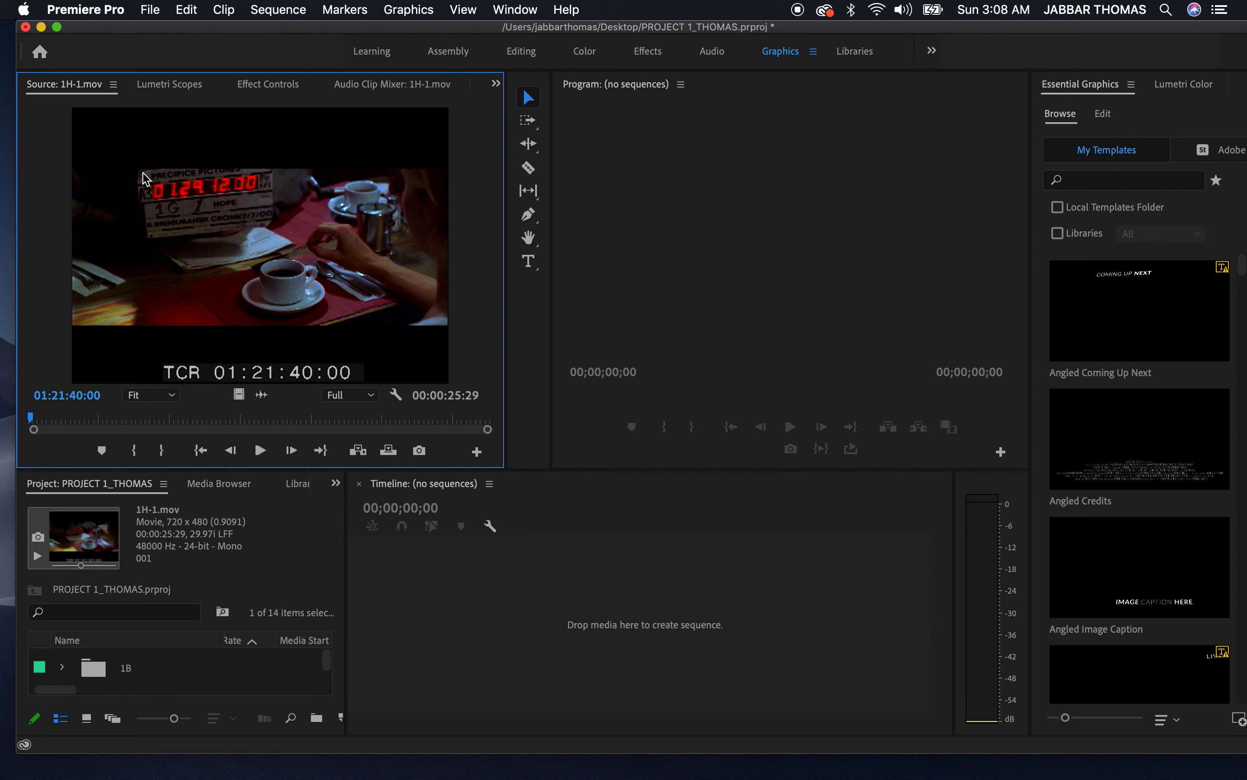
key("Tab")
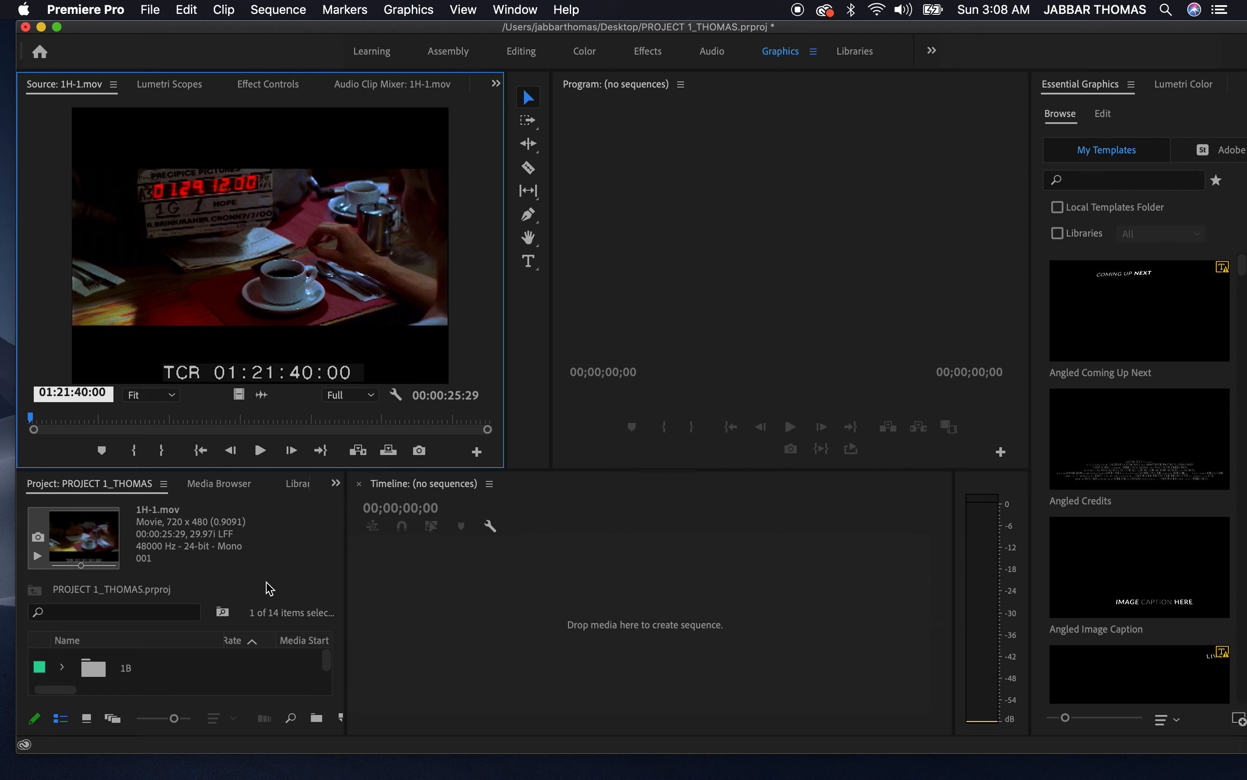
left_click(288, 578)
key("grave")
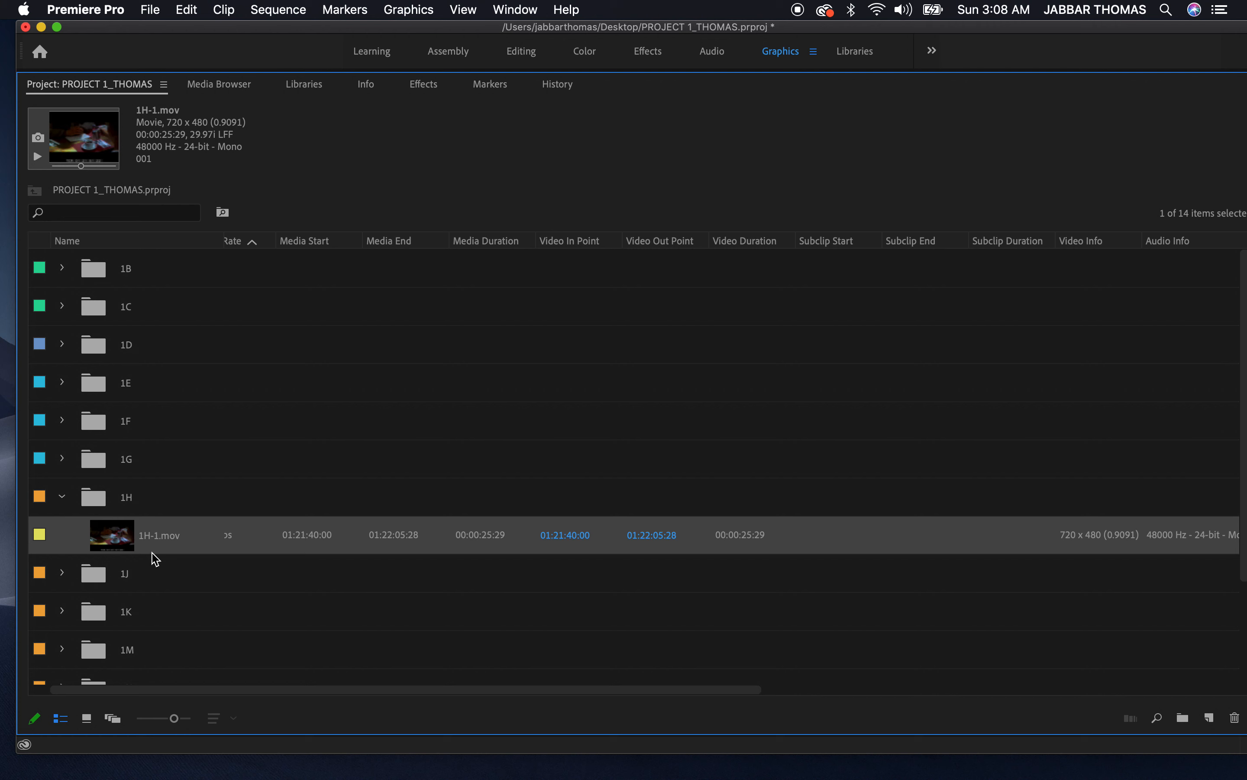
Label bin 1H as Yellow_CUTAWAYS to match its clip, and collapse the bin
left_click(102, 496)
right_click(94, 496)
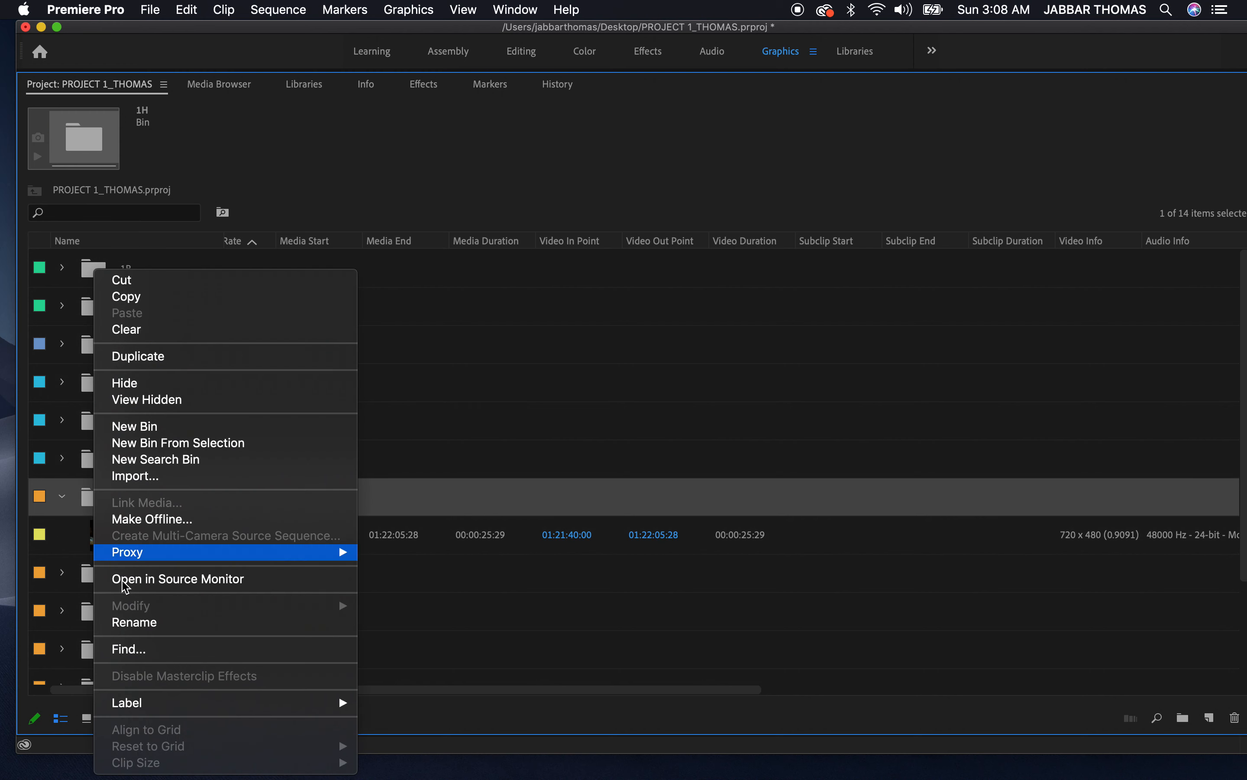
mouse_move(139, 702)
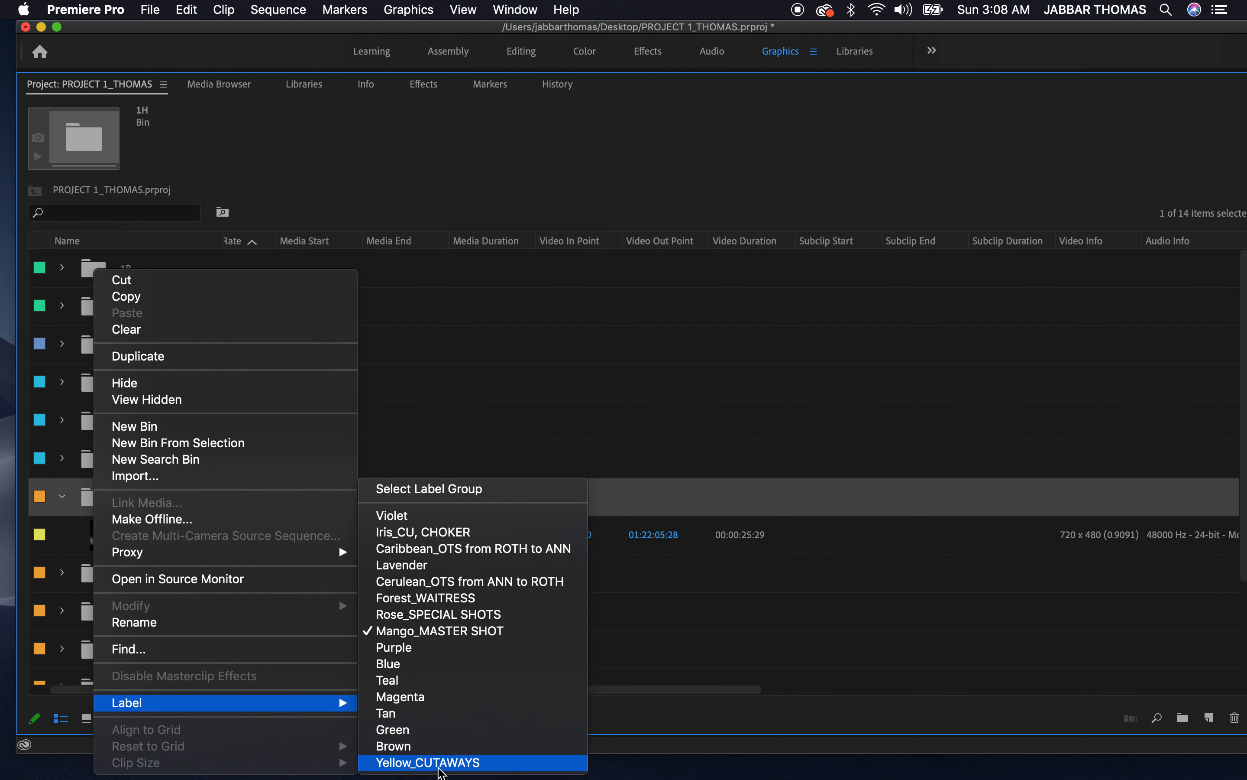
left_click(441, 762)
left_click(62, 496)
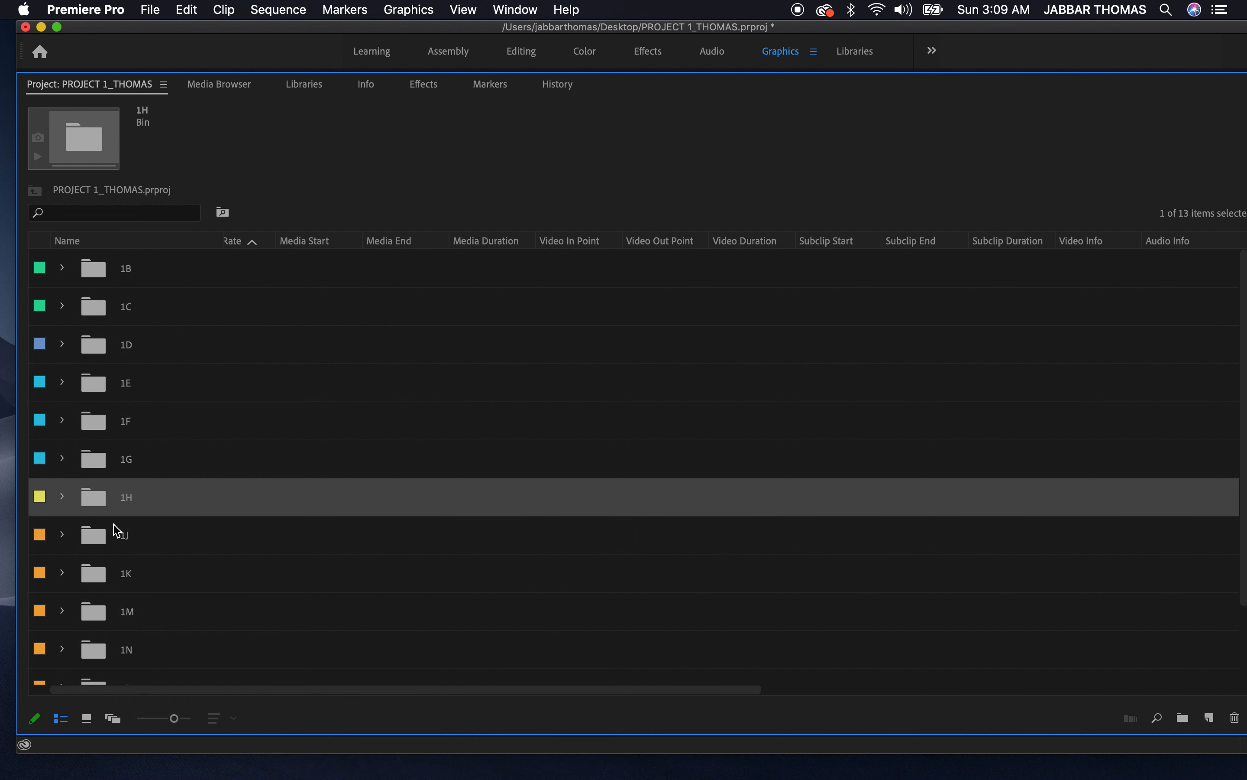
Expand bins 1G and 1F and preview clips 1G-1.mov and 1F-1.mov in the Source Monitor to check their slates and framing
left_click(62, 459)
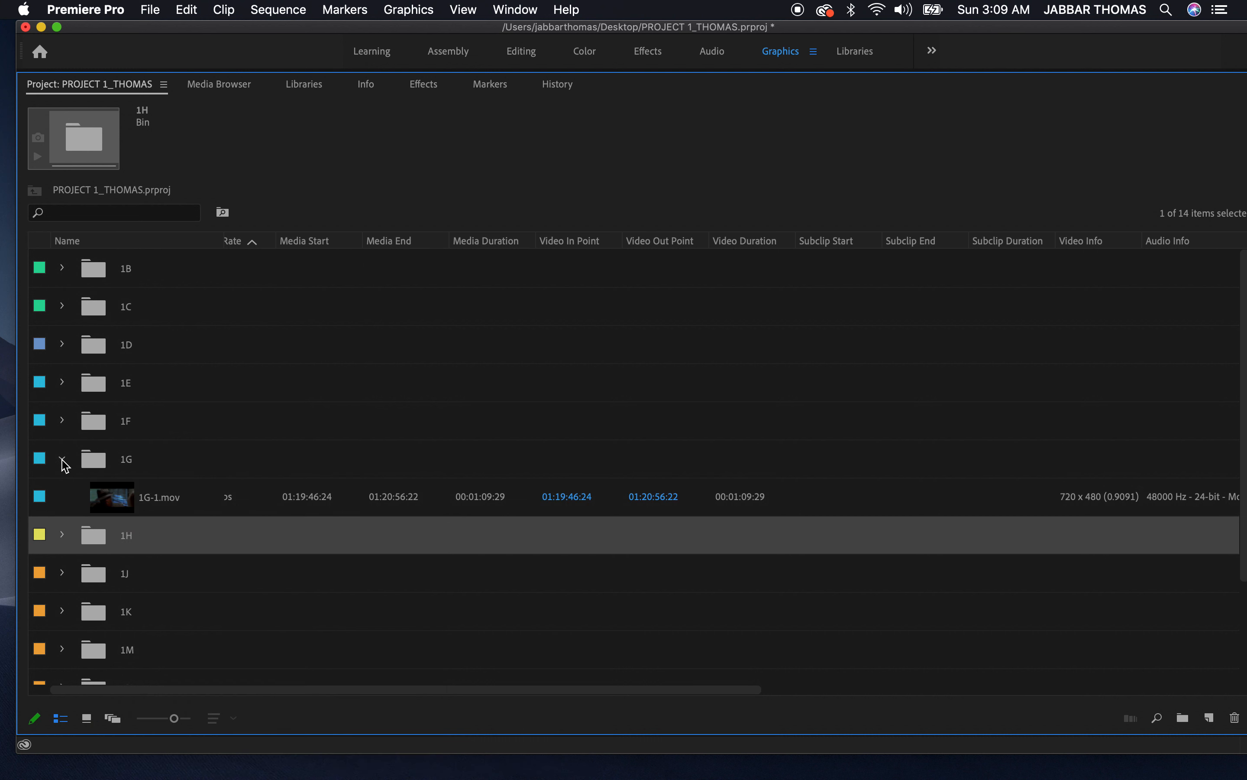
left_click(117, 510)
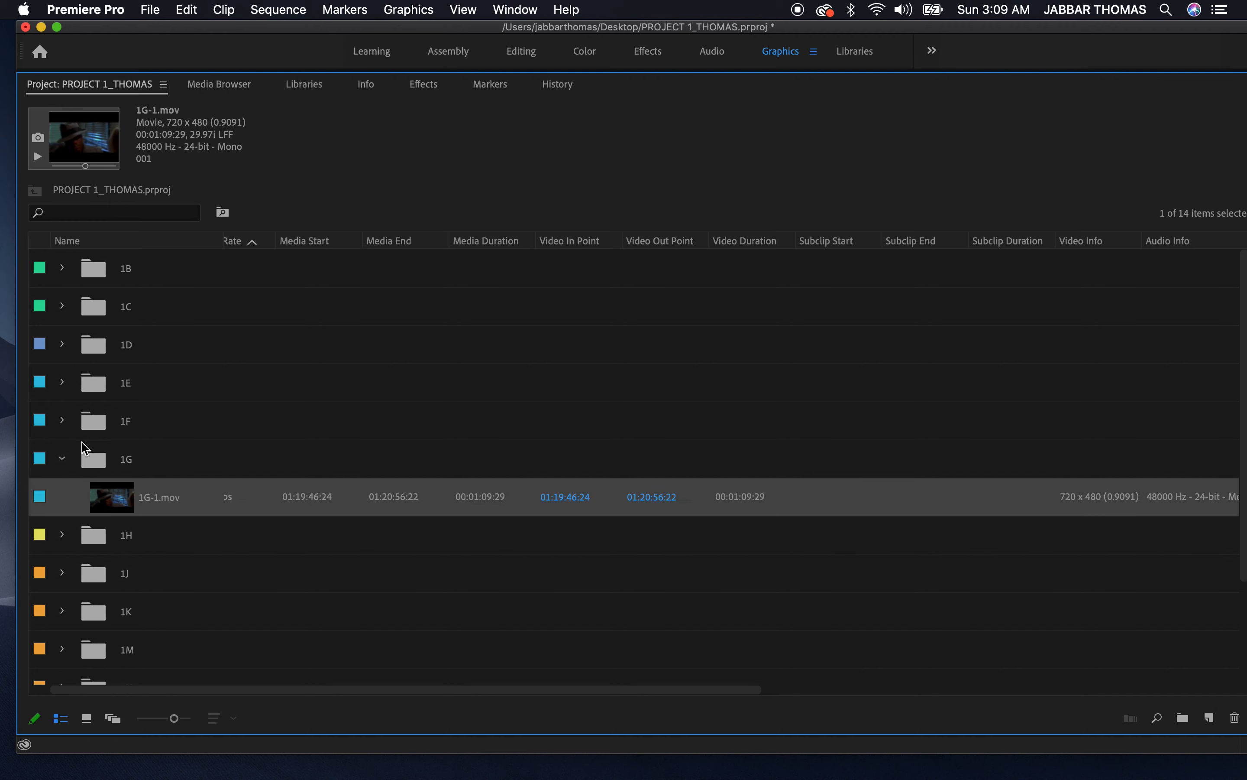
left_click(62, 420)
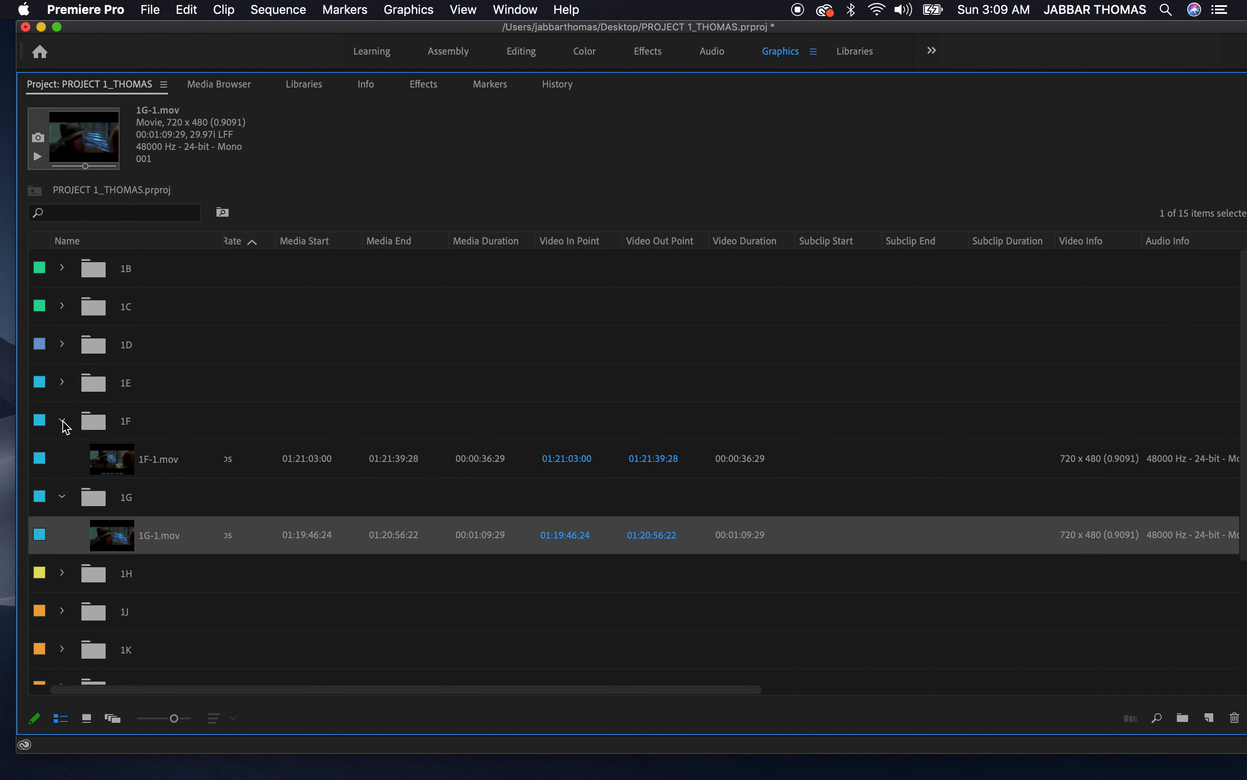
double_click(111, 534)
left_click_drag(79, 416, 3, 482)
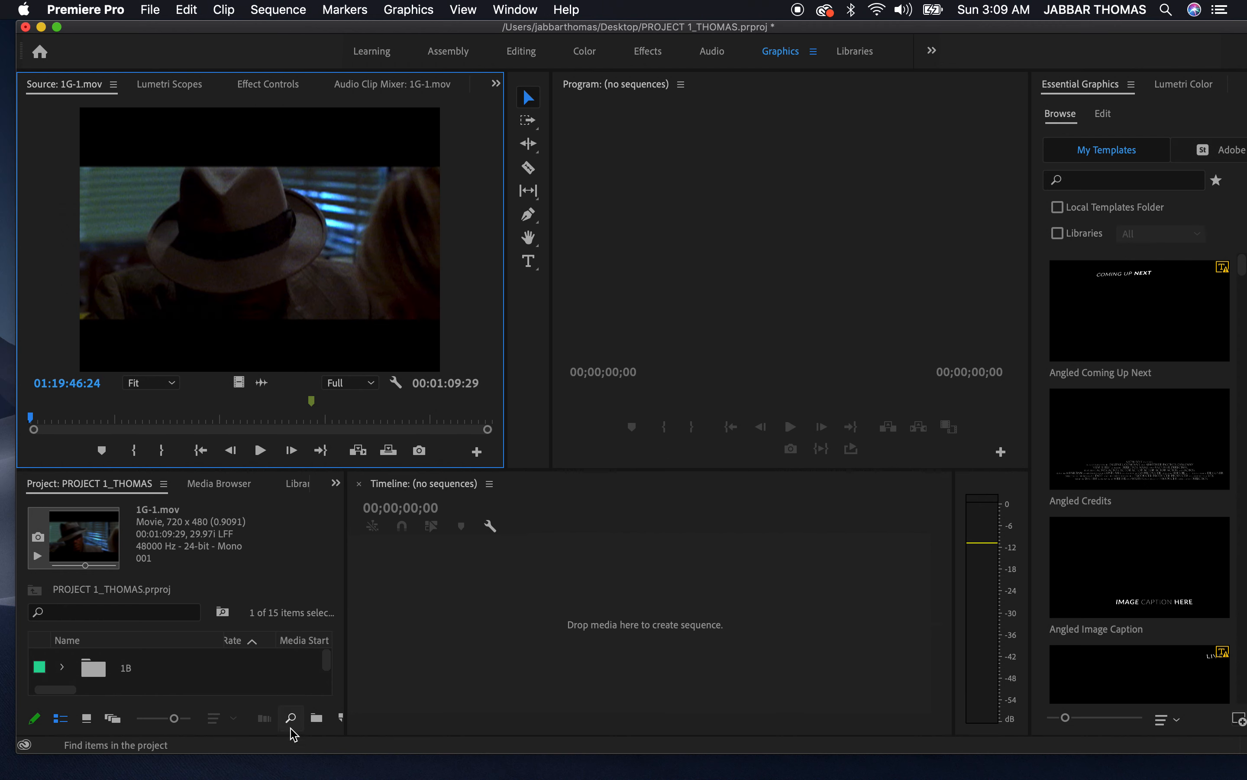
key("grave")
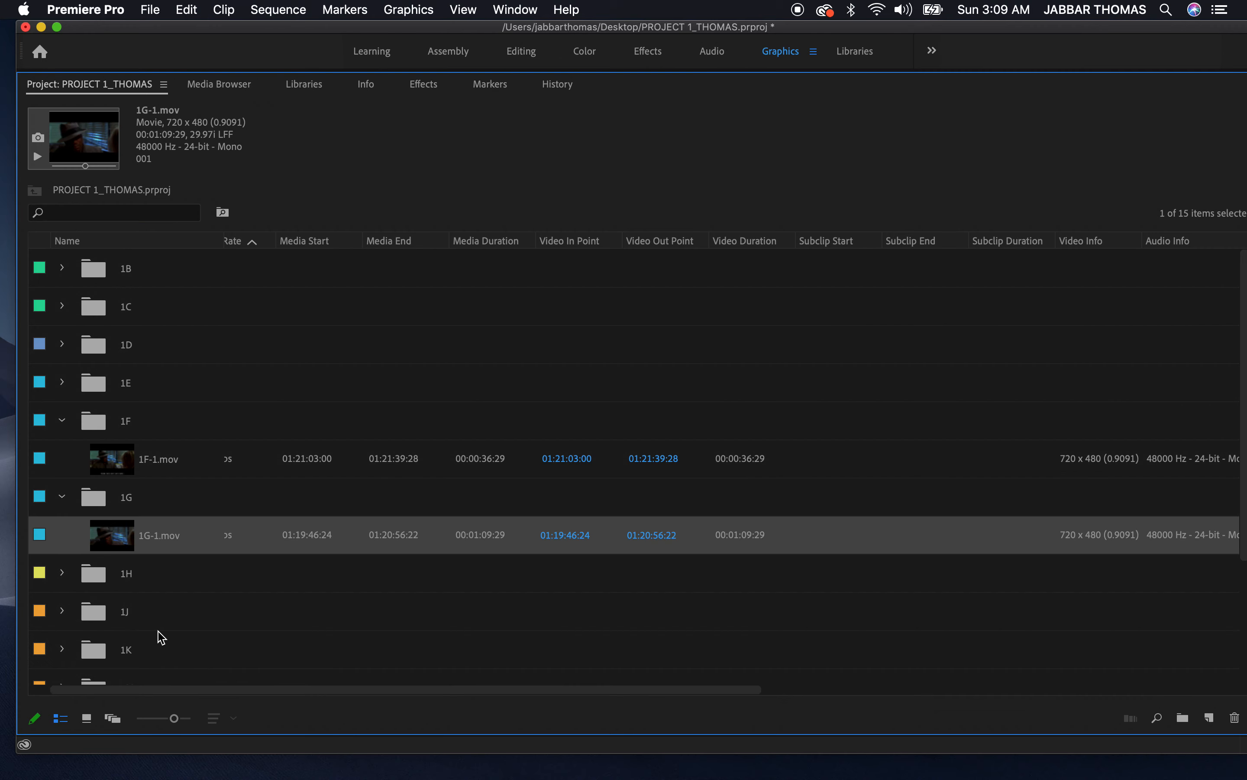
double_click(117, 468)
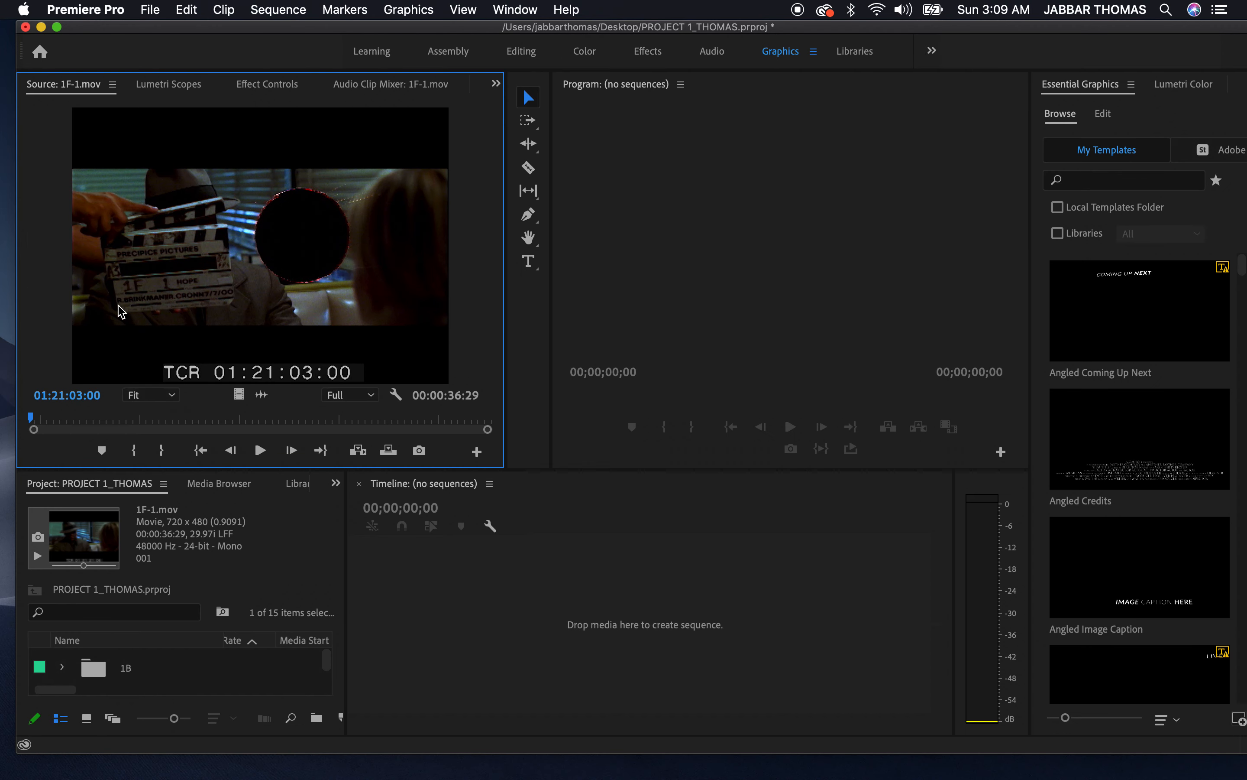
key("grave")
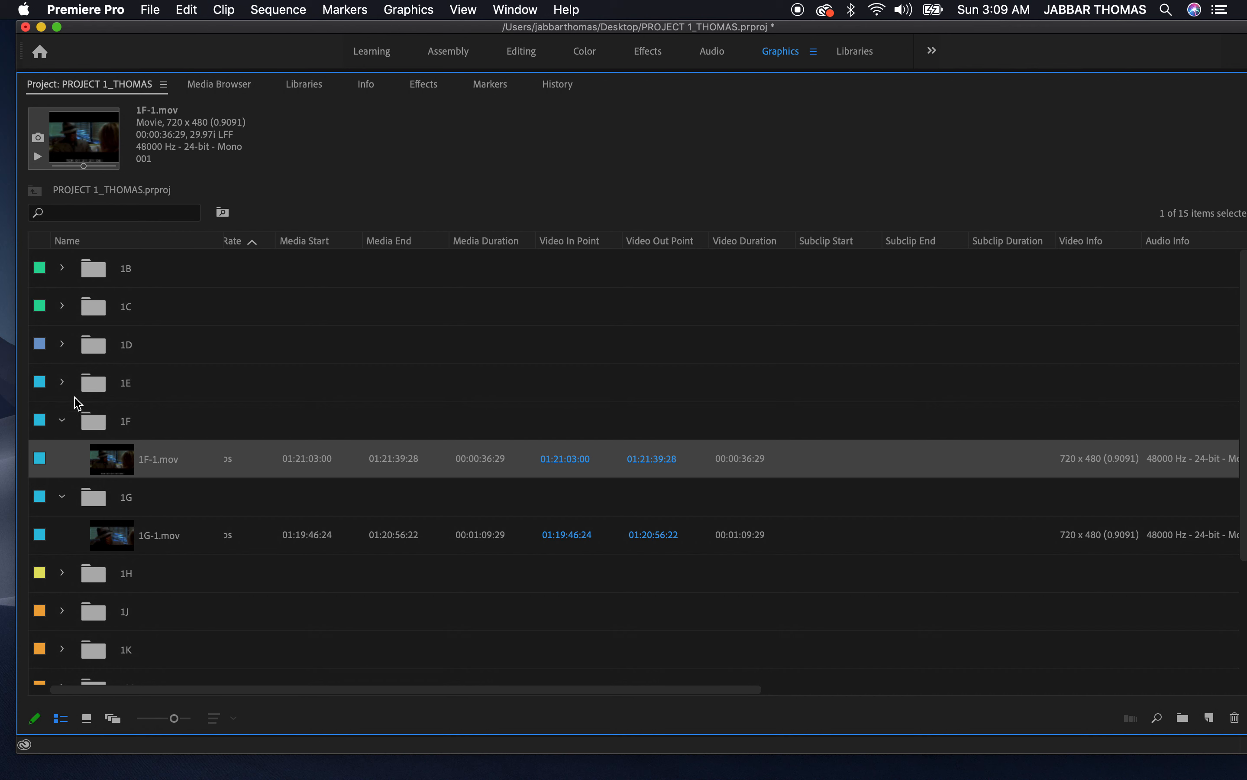
Compare the clips in bin 1E with clip 1F-1.mov in bin 1F, leaving both bins expanded
left_click(61, 383)
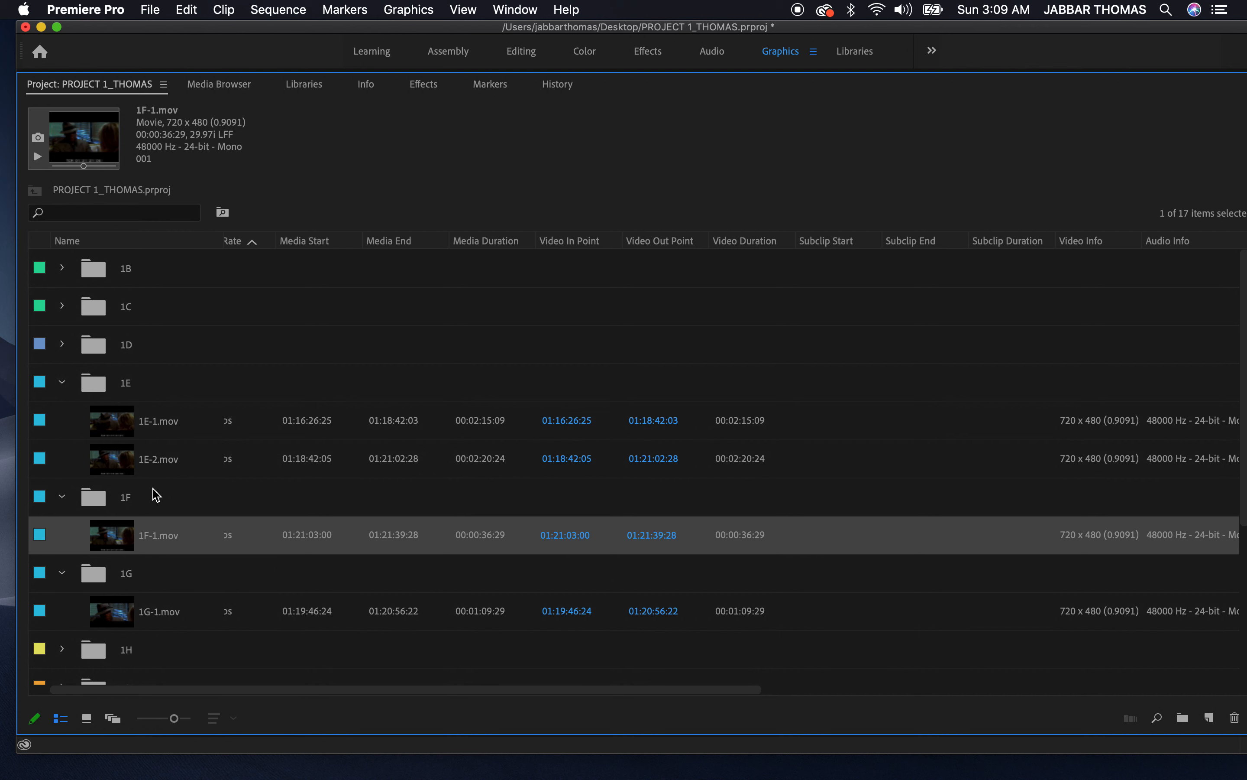
left_click(63, 383)
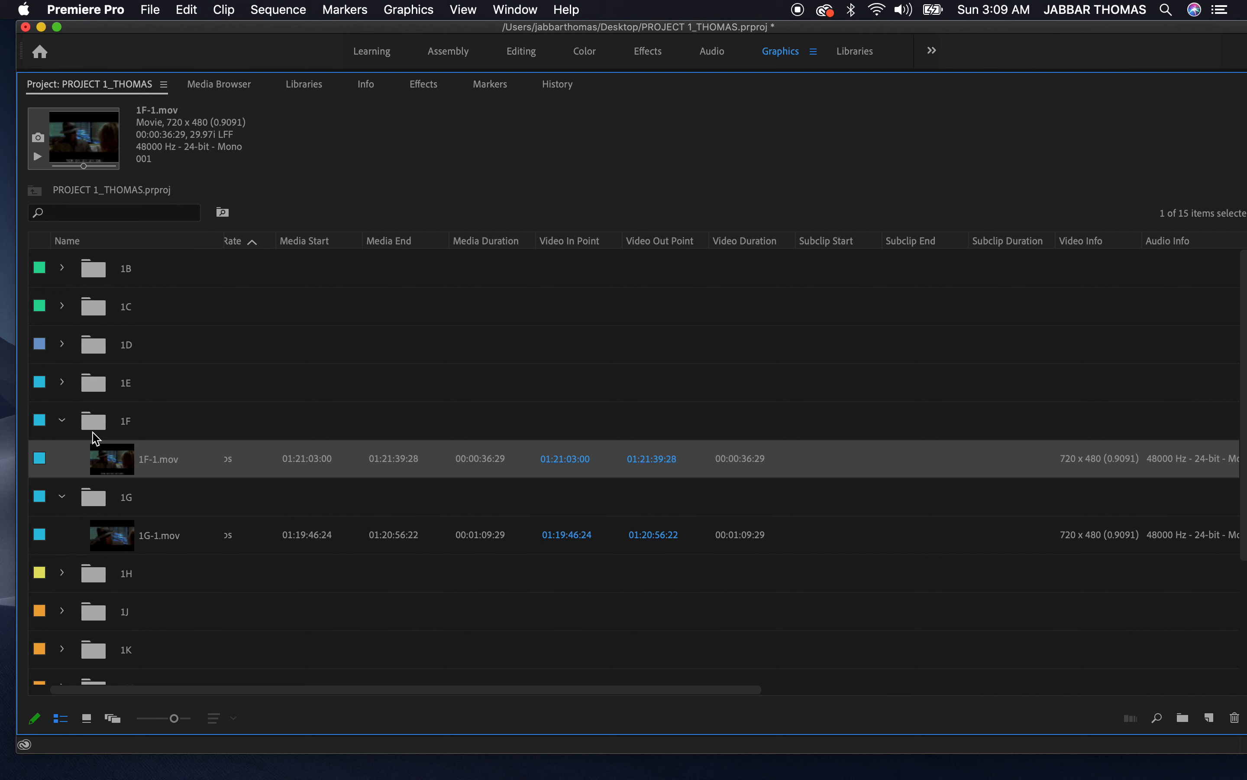
left_click(63, 420)
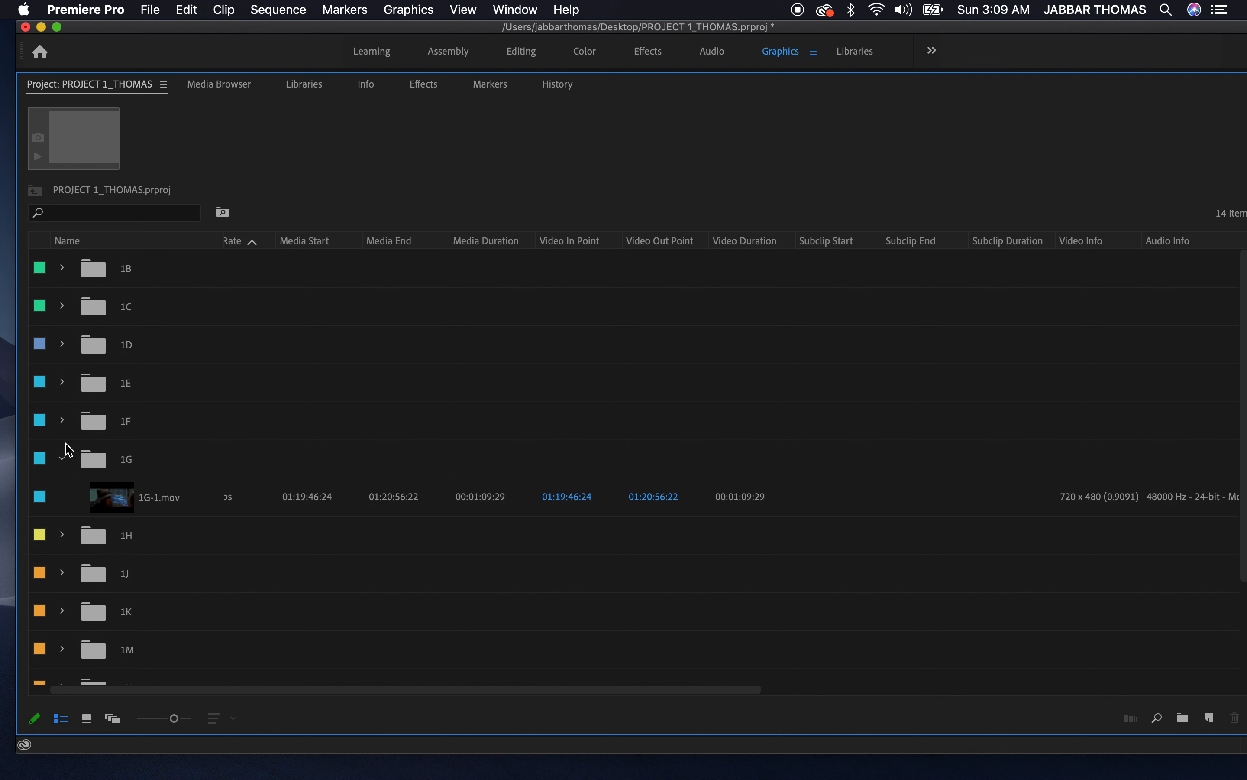
left_click(62, 420)
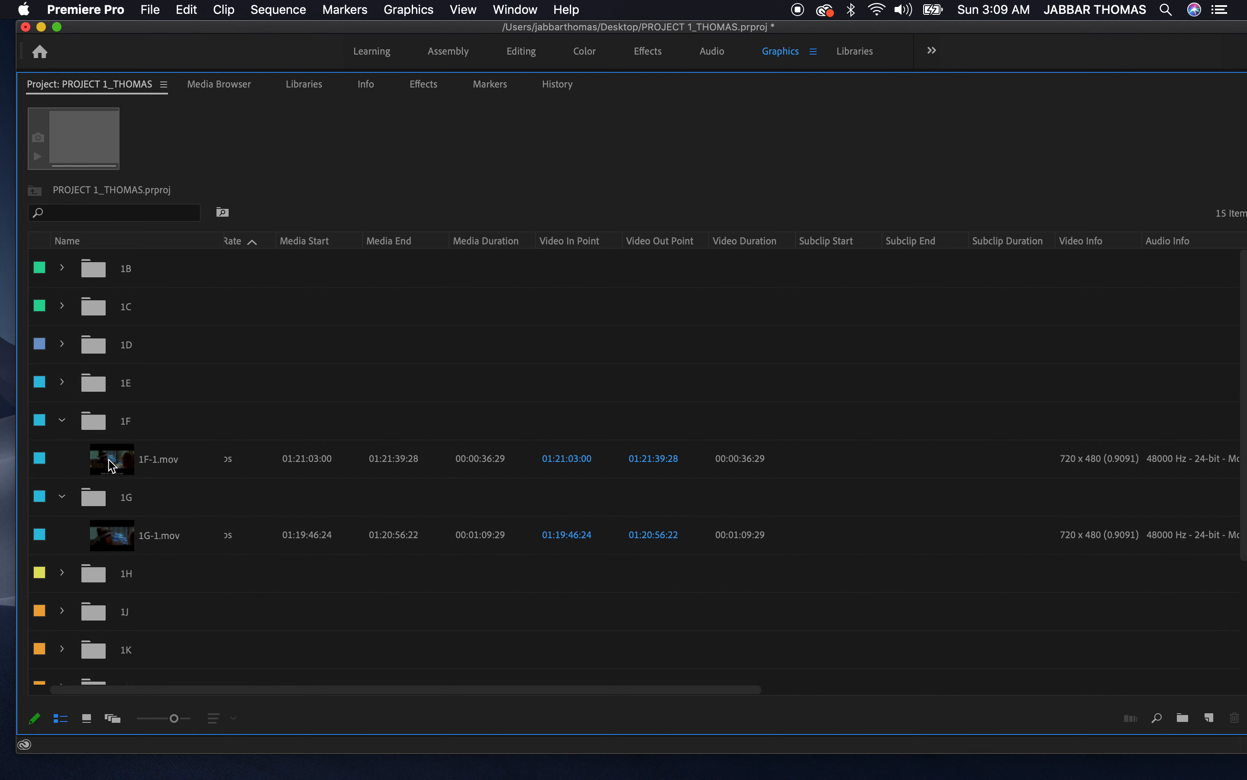
left_click(110, 461)
left_click(62, 381)
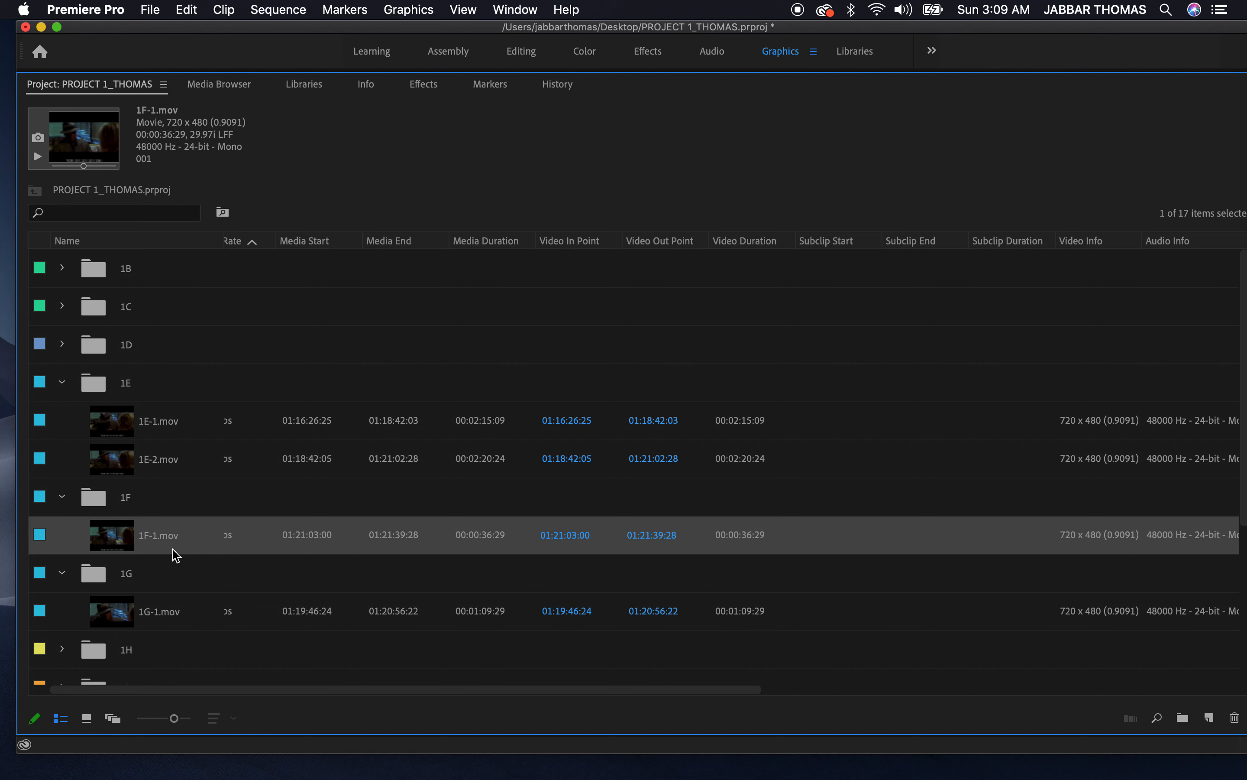
Preview clip 1E-2.mov in the Source Monitor, scrub past its slate to check the framing, and return to the maximized bin list
key("grave")
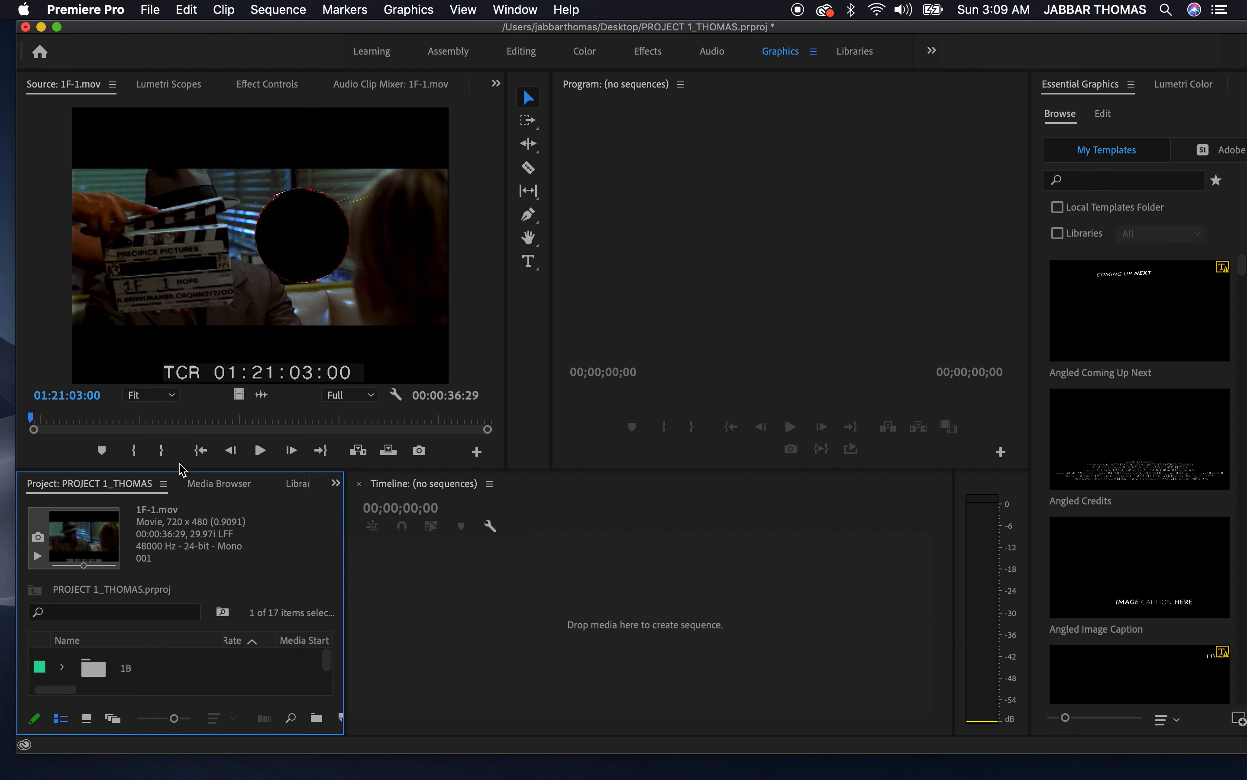
key("grave")
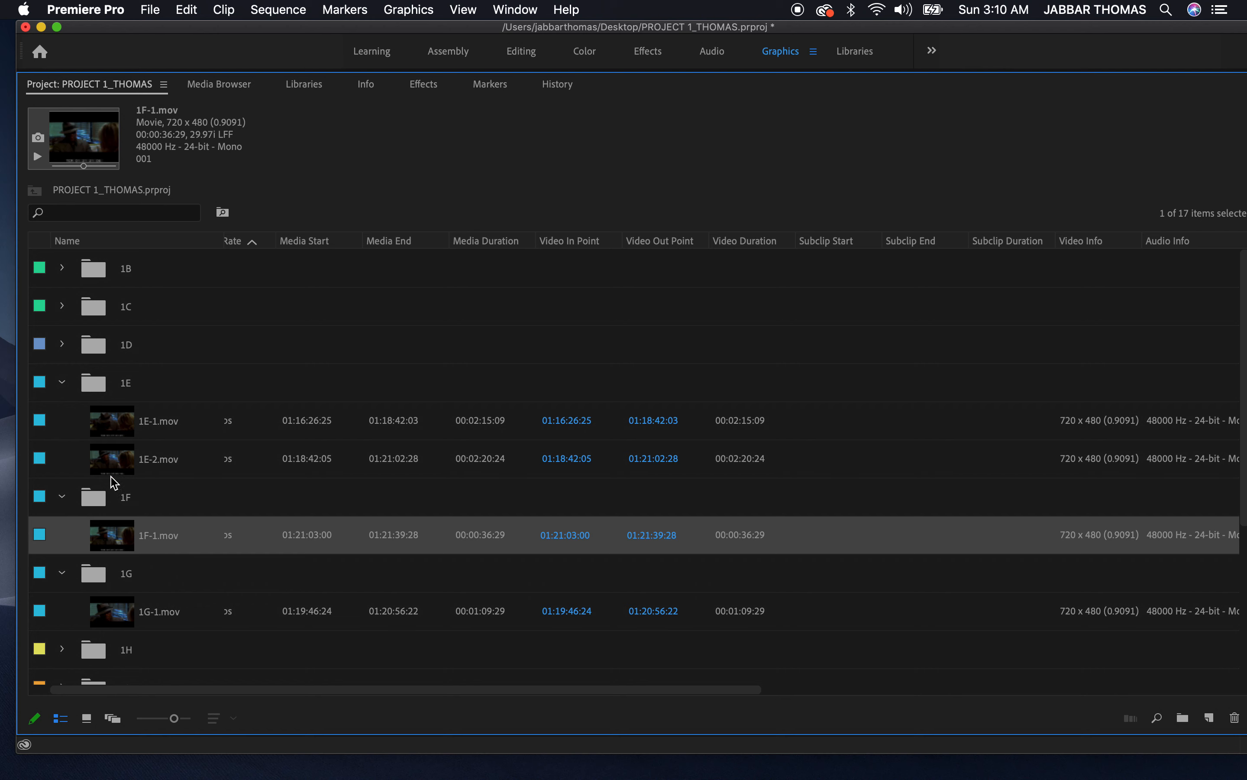
double_click(112, 457)
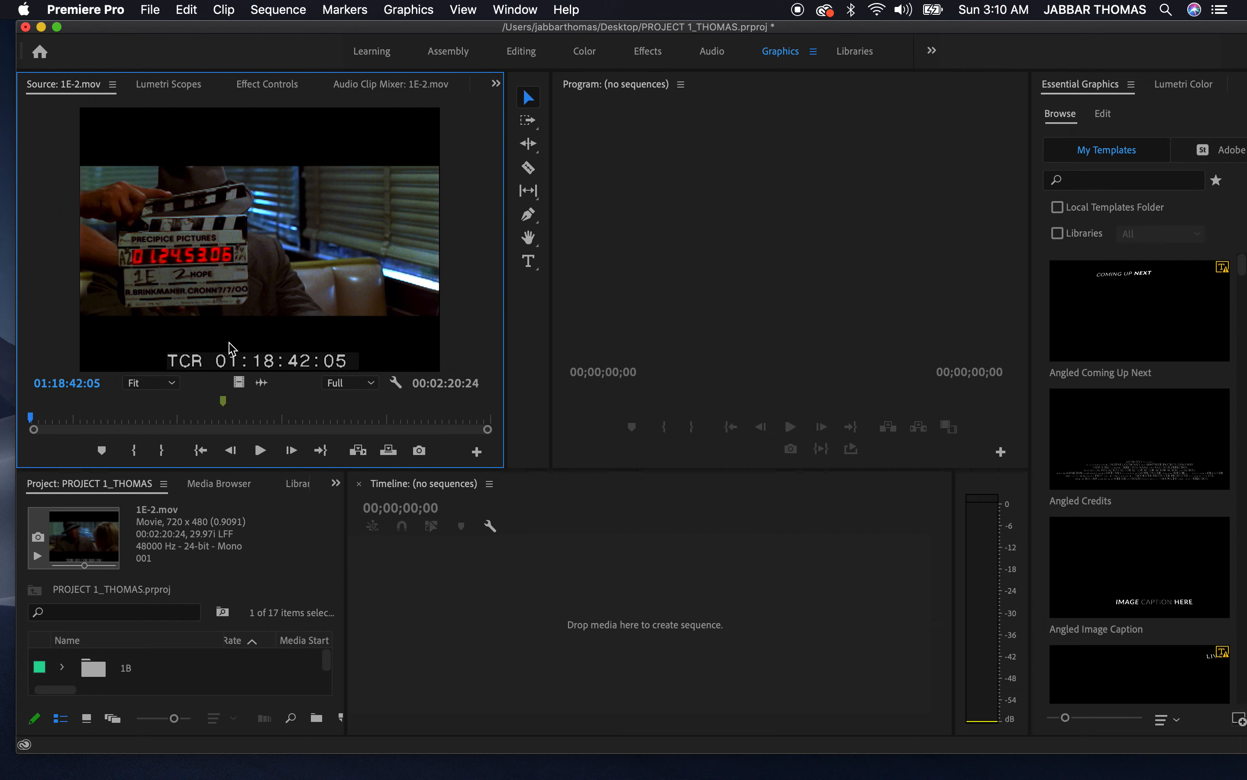
left_click(150, 419)
left_click_drag(152, 422, 188, 417)
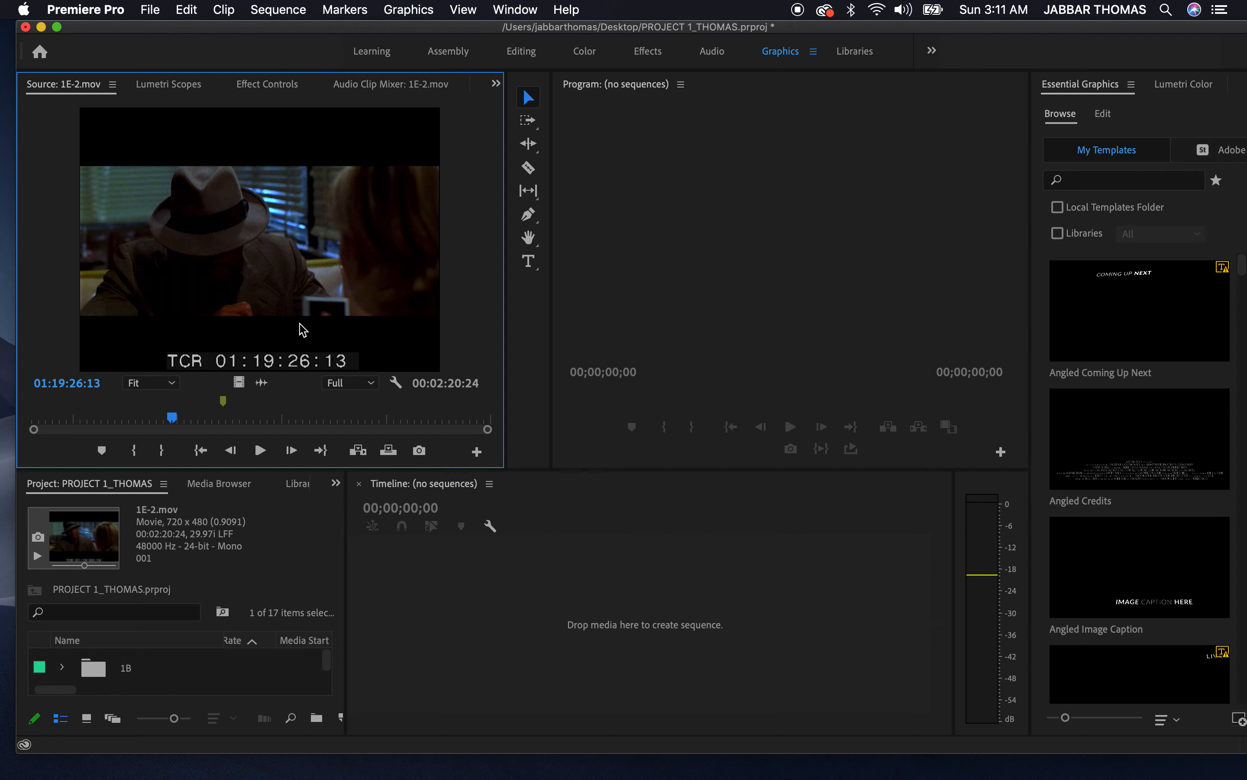
left_click(267, 559)
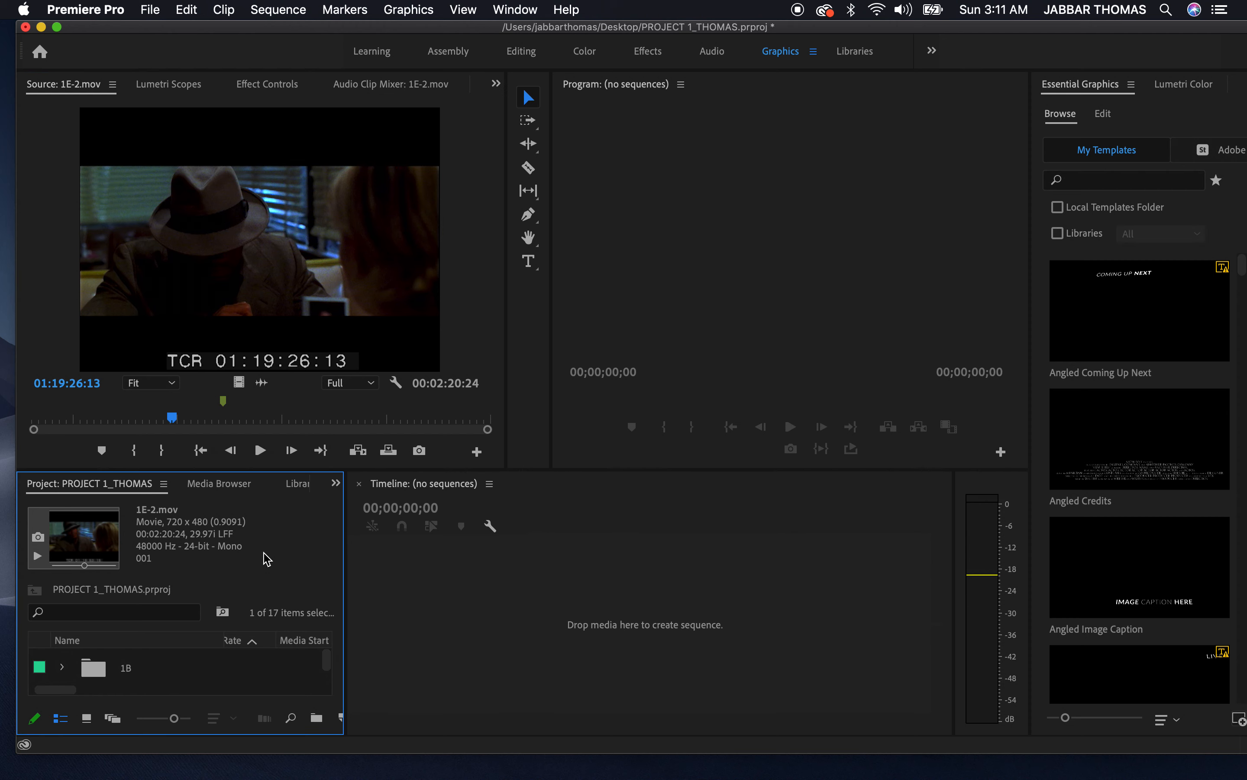
key("grave")
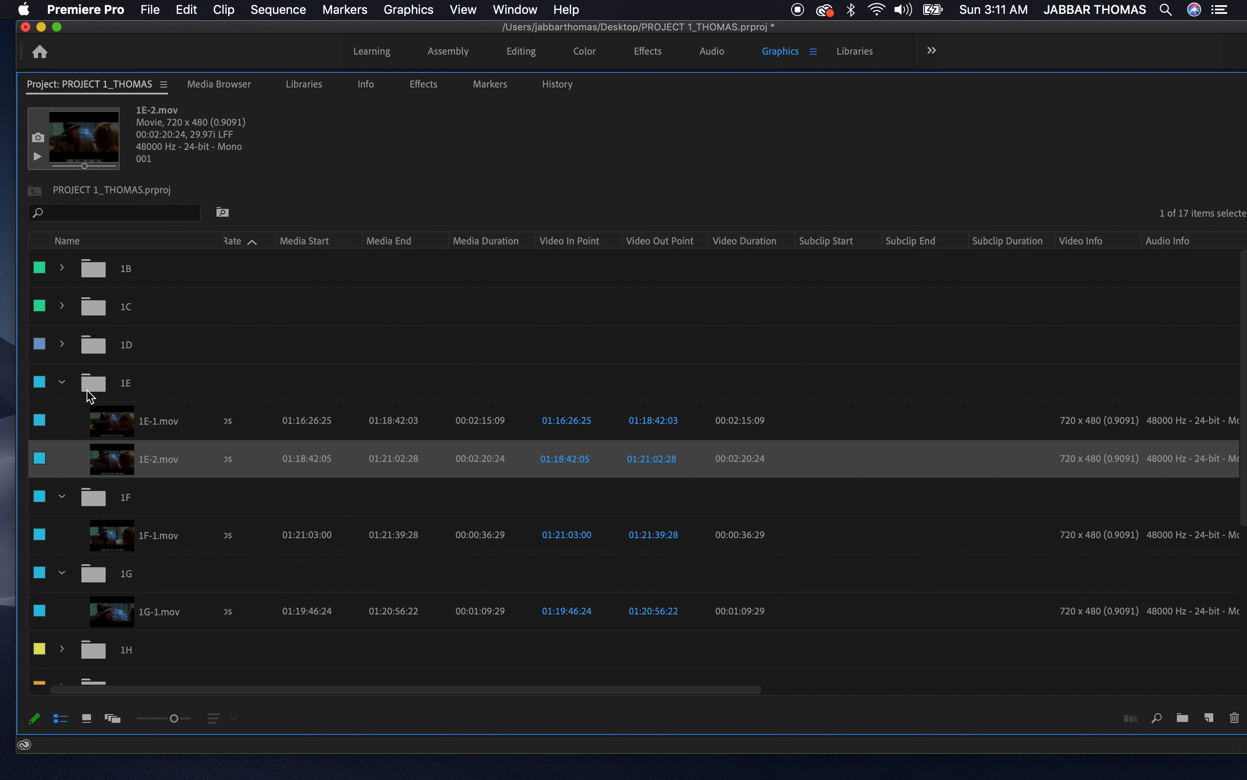
Collapse bins 1E, 1F and 1G in the project list
left_click(64, 382)
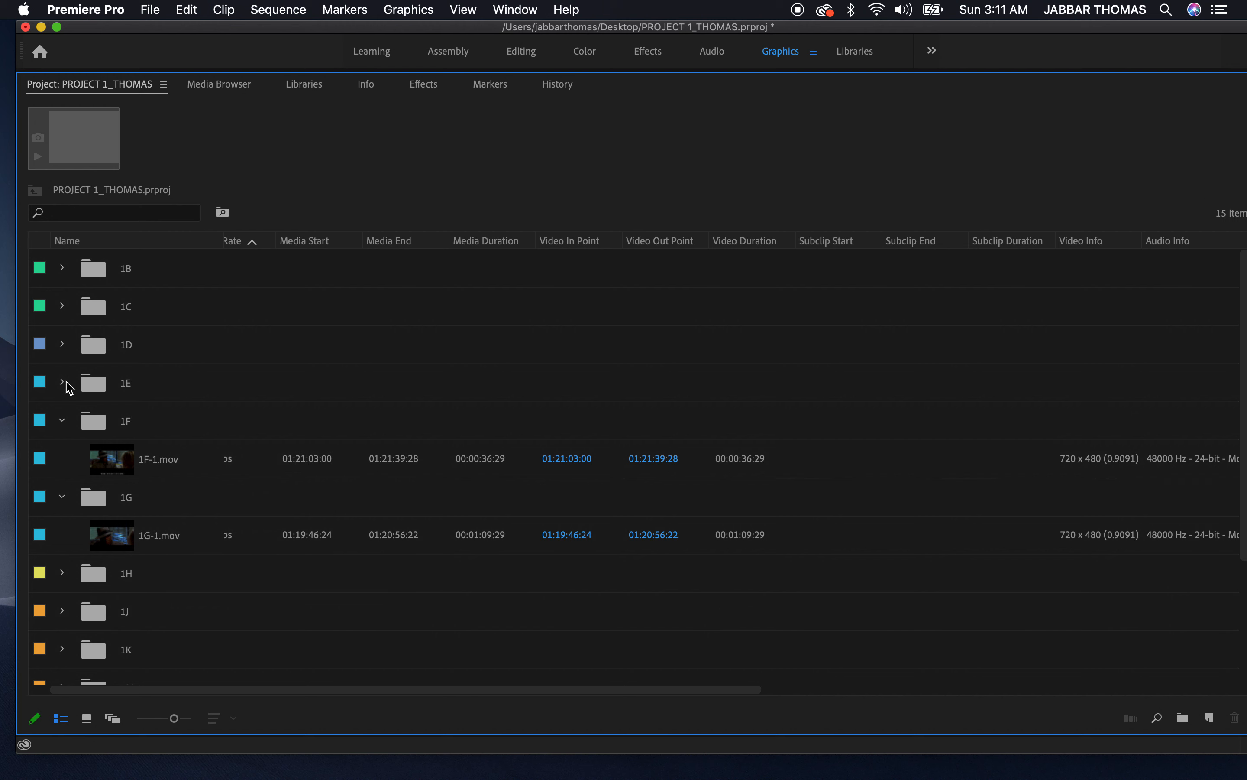
left_click(67, 423)
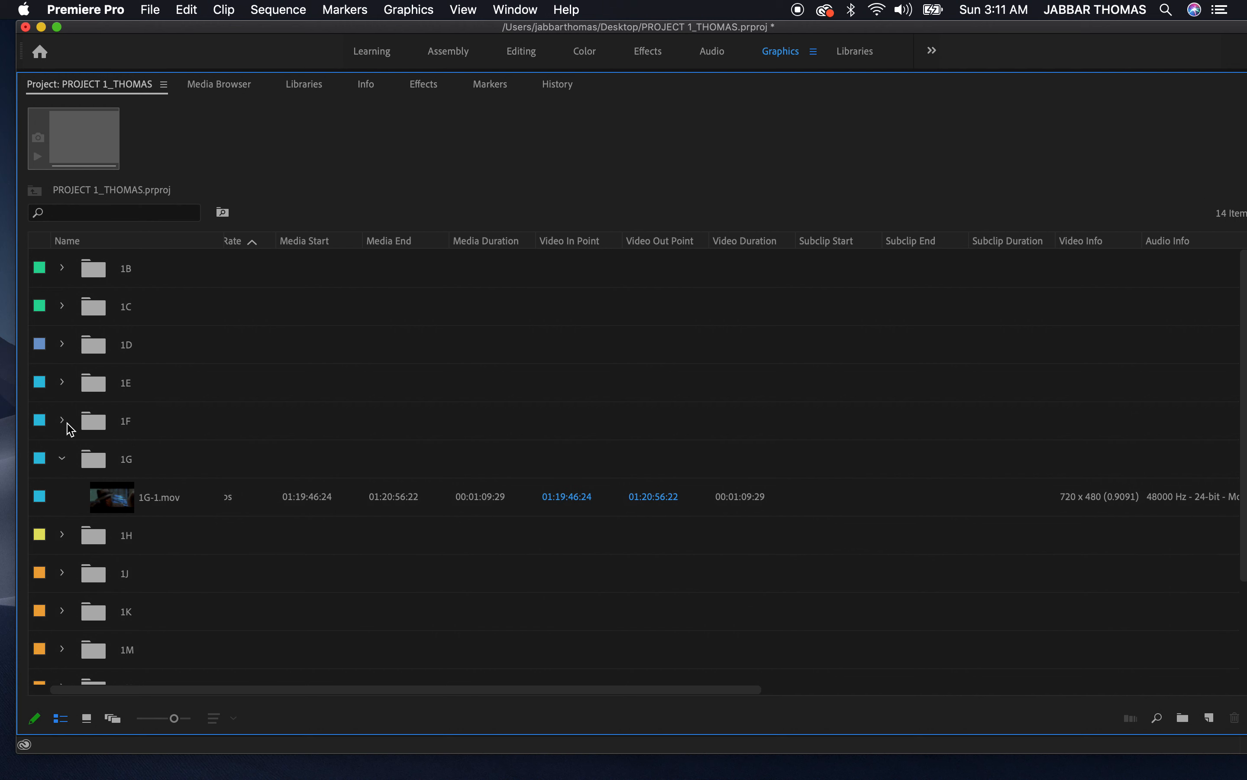
left_click(64, 458)
Expand bin 1J, label the bin Forest_WAITRESS to match its clip, and collapse it
scroll(71, 468, "down", 2)
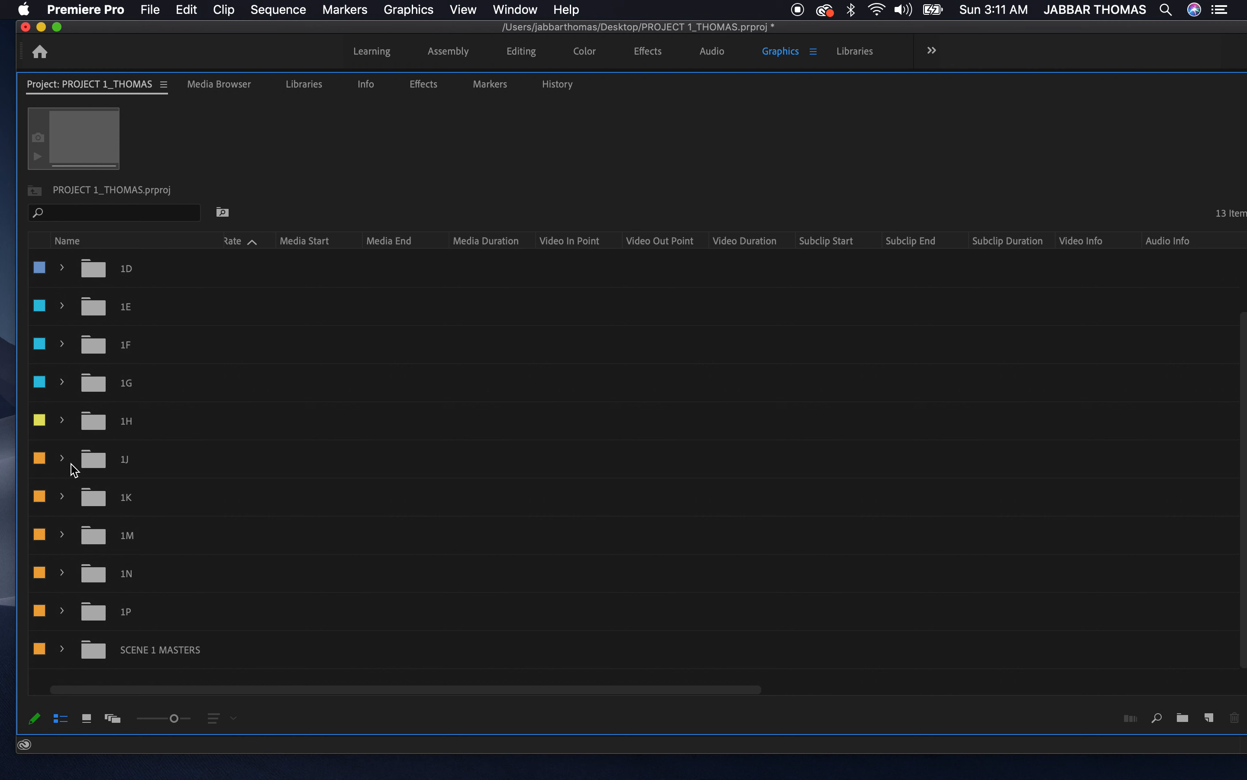
scroll(74, 469, "up", 1)
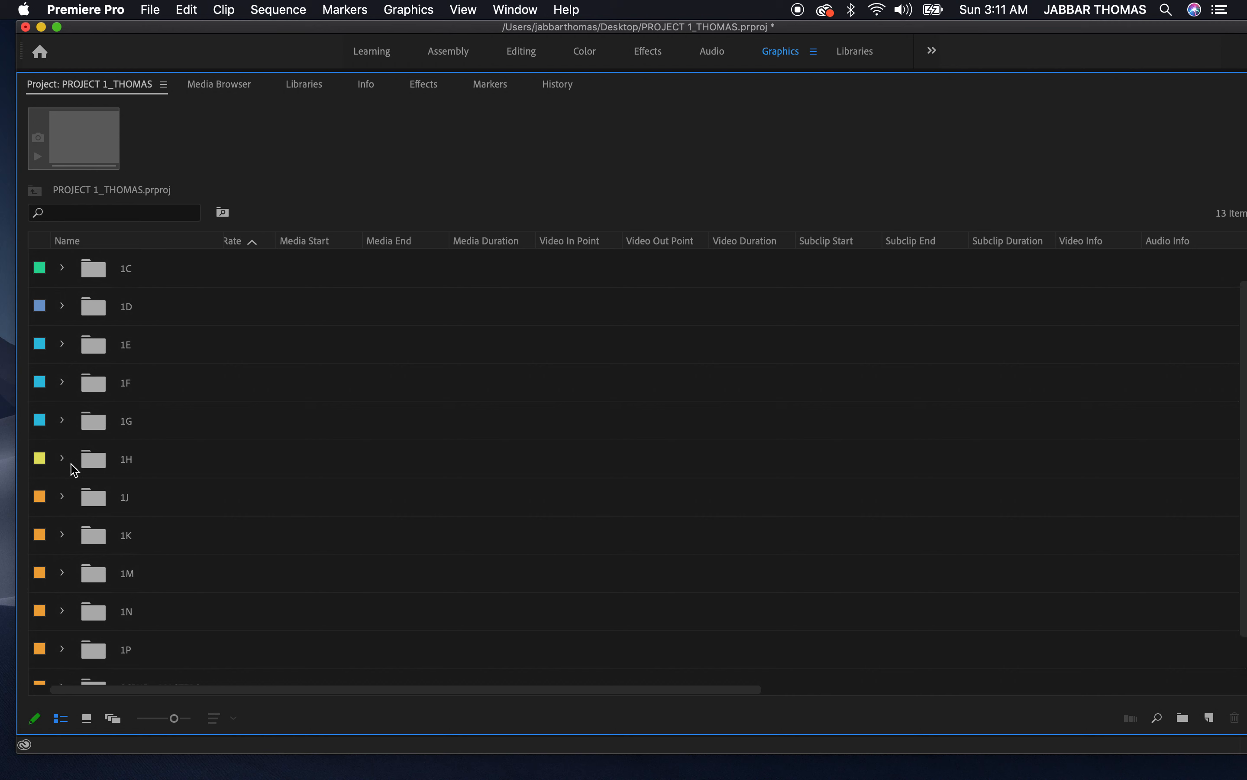
left_click(63, 497)
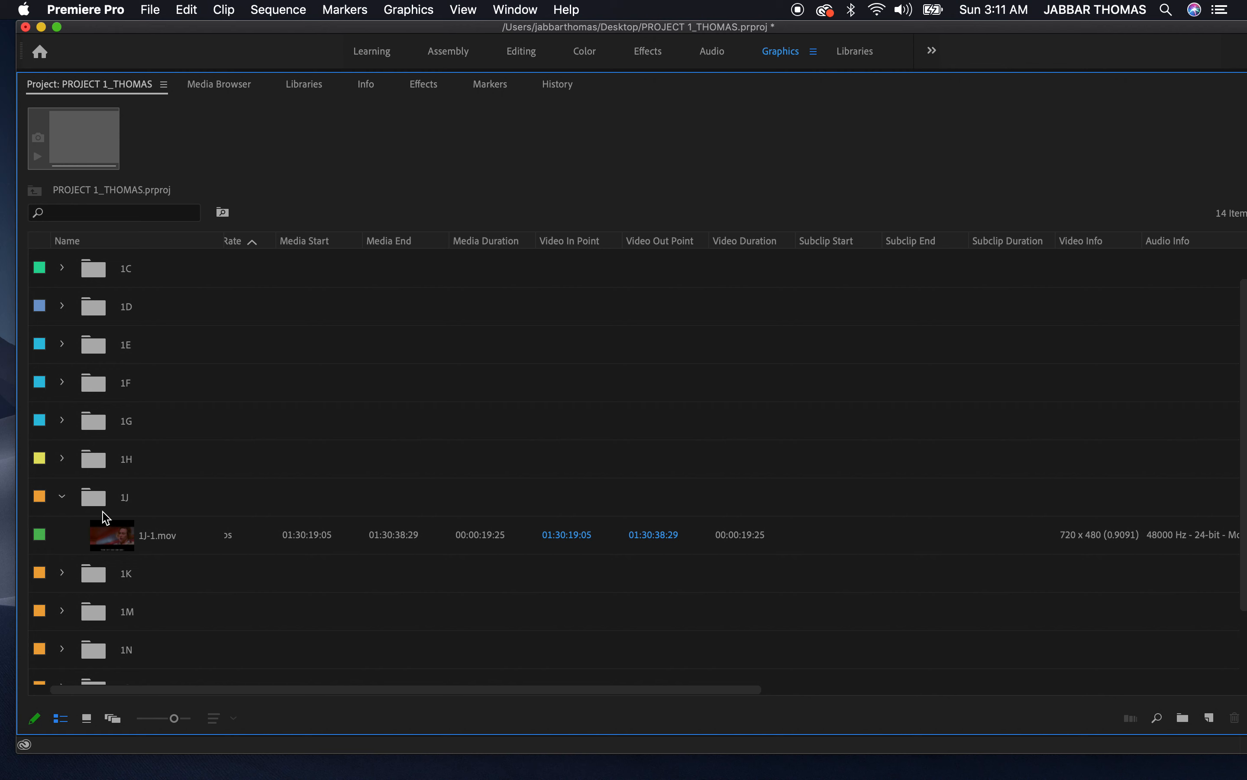
right_click(98, 499)
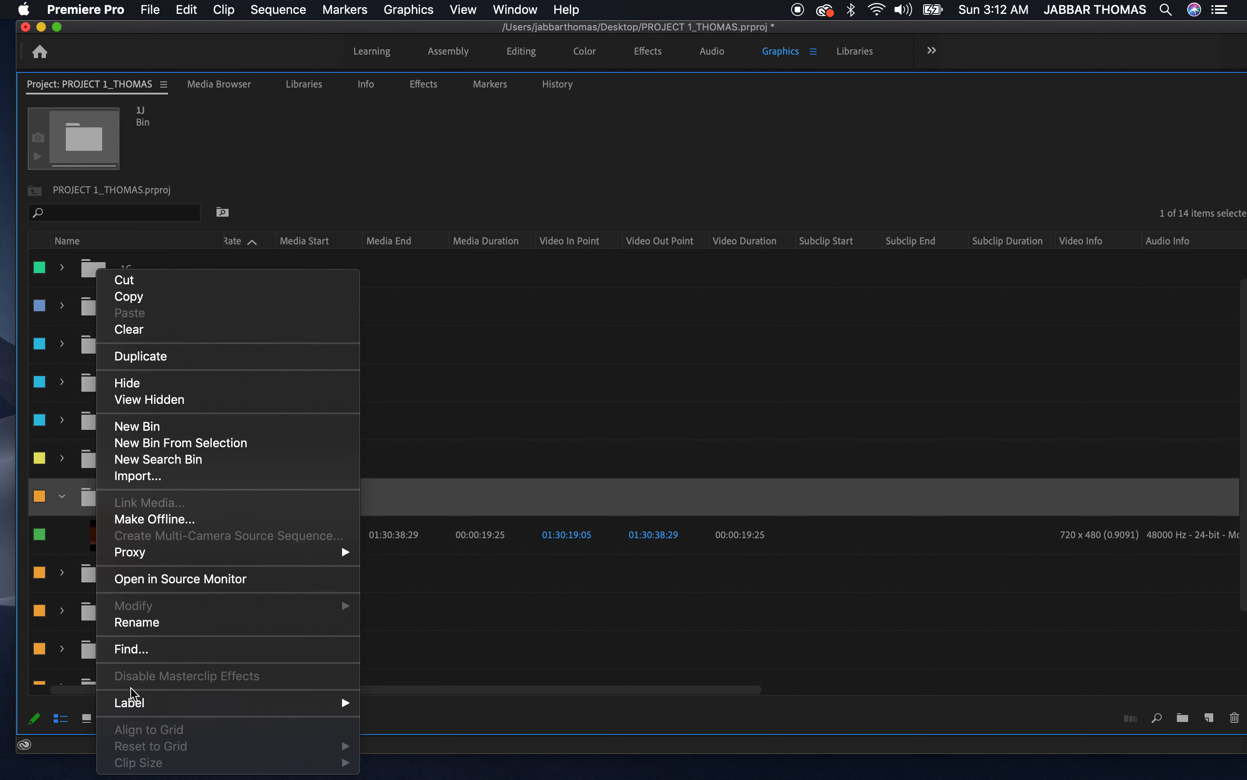
mouse_move(134, 702)
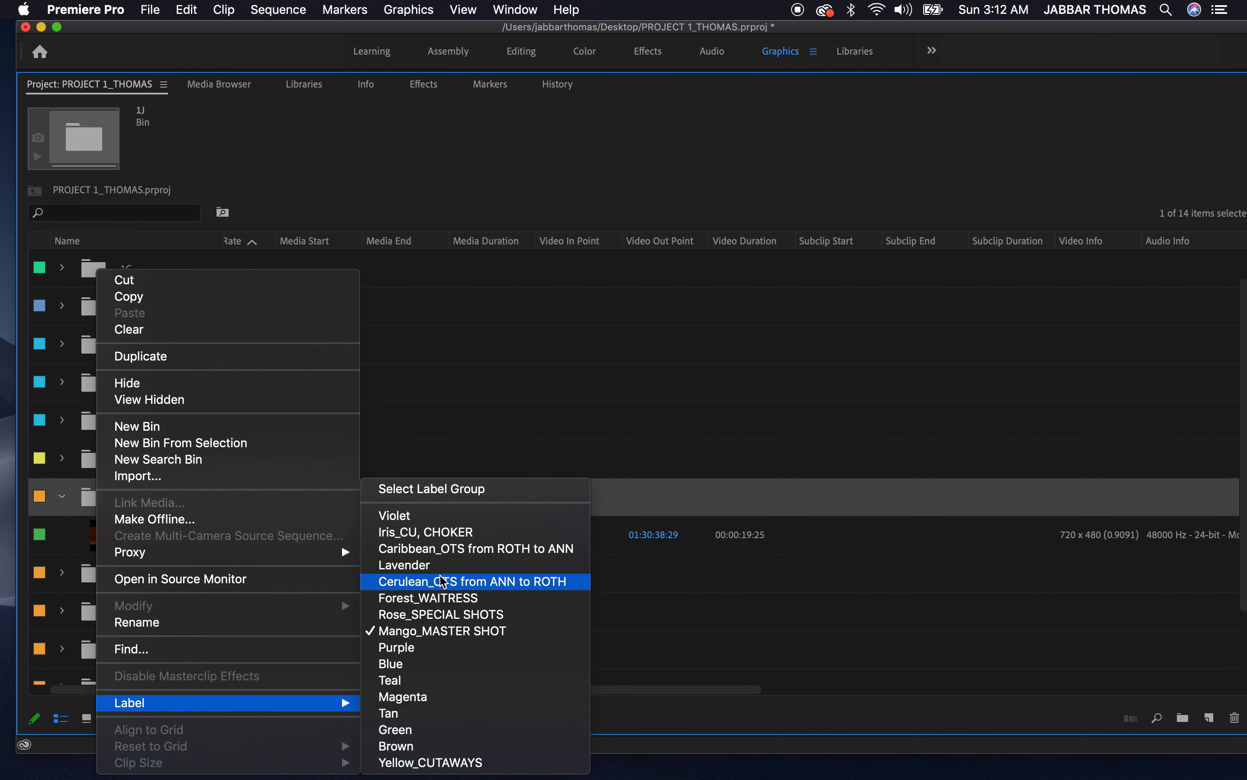
left_click(443, 597)
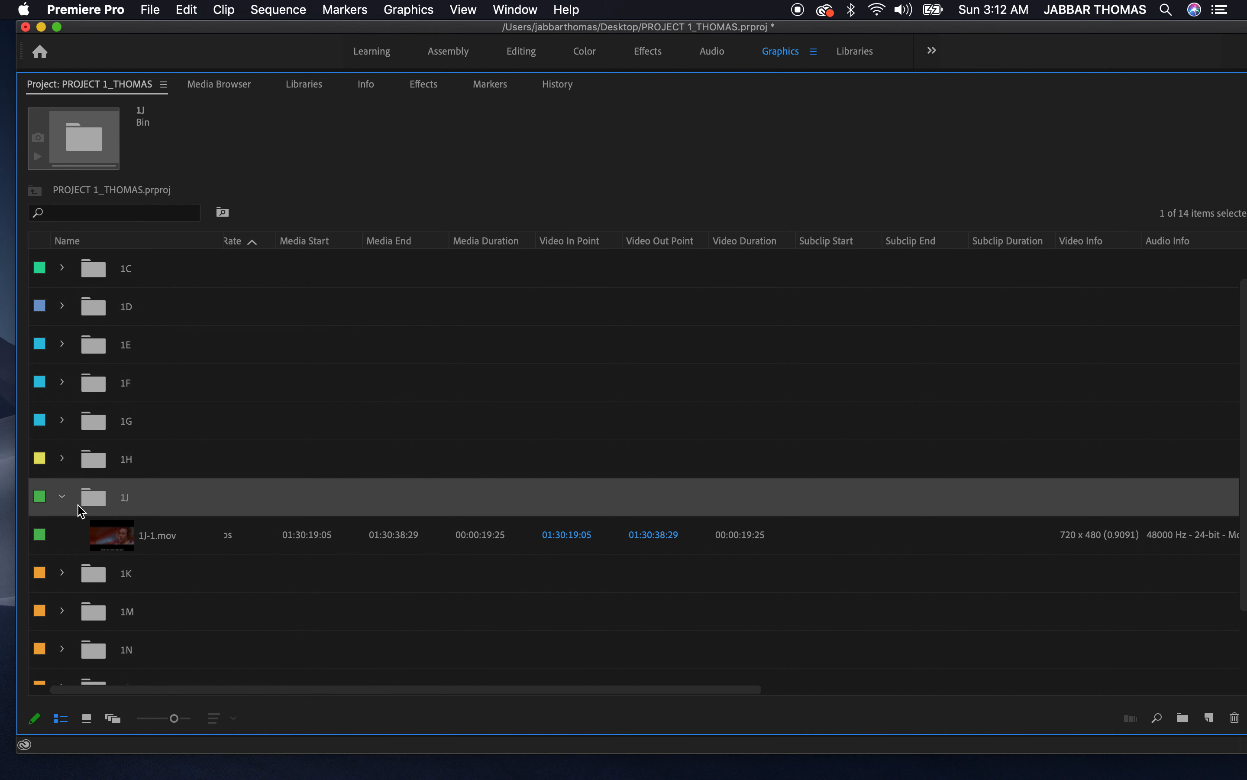
left_click(62, 496)
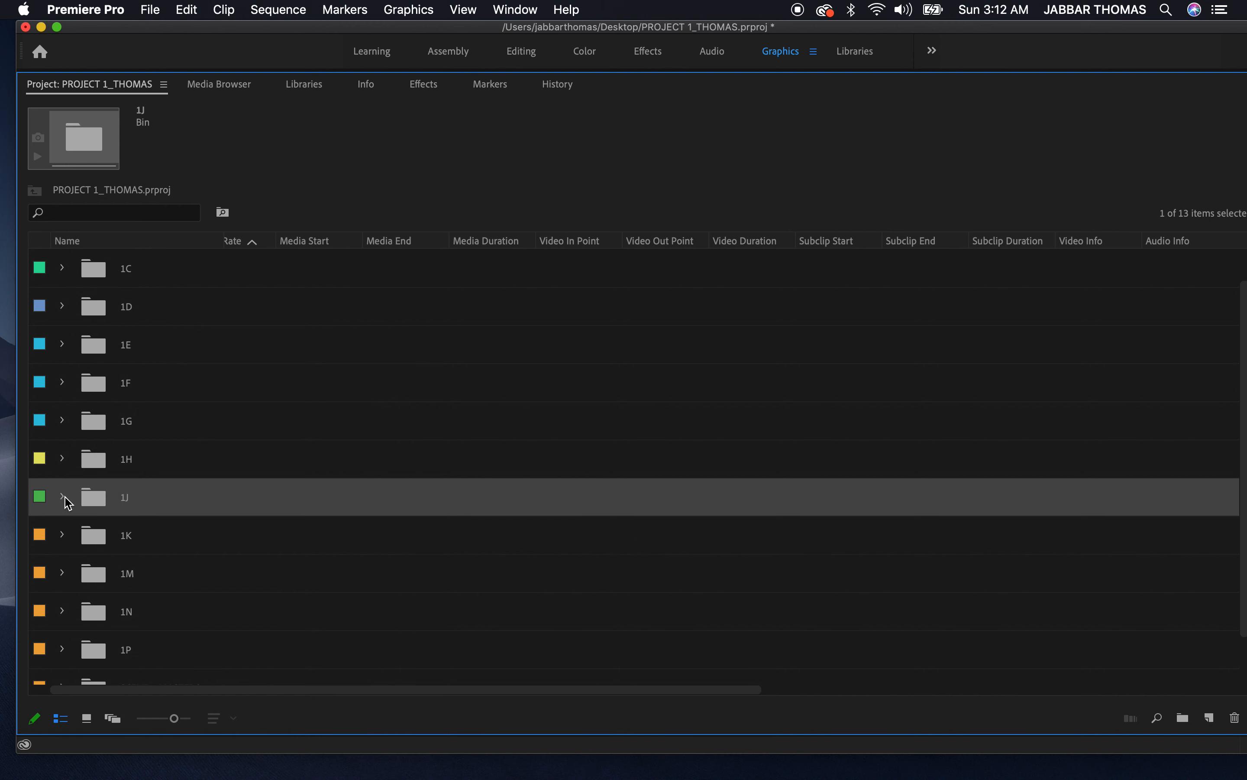
Expand bin 1K, label the bin Rose_SPECIAL SHOTS to match clip 1K-SER.mov, and collapse it
left_click(62, 536)
left_click(96, 542)
right_click(95, 542)
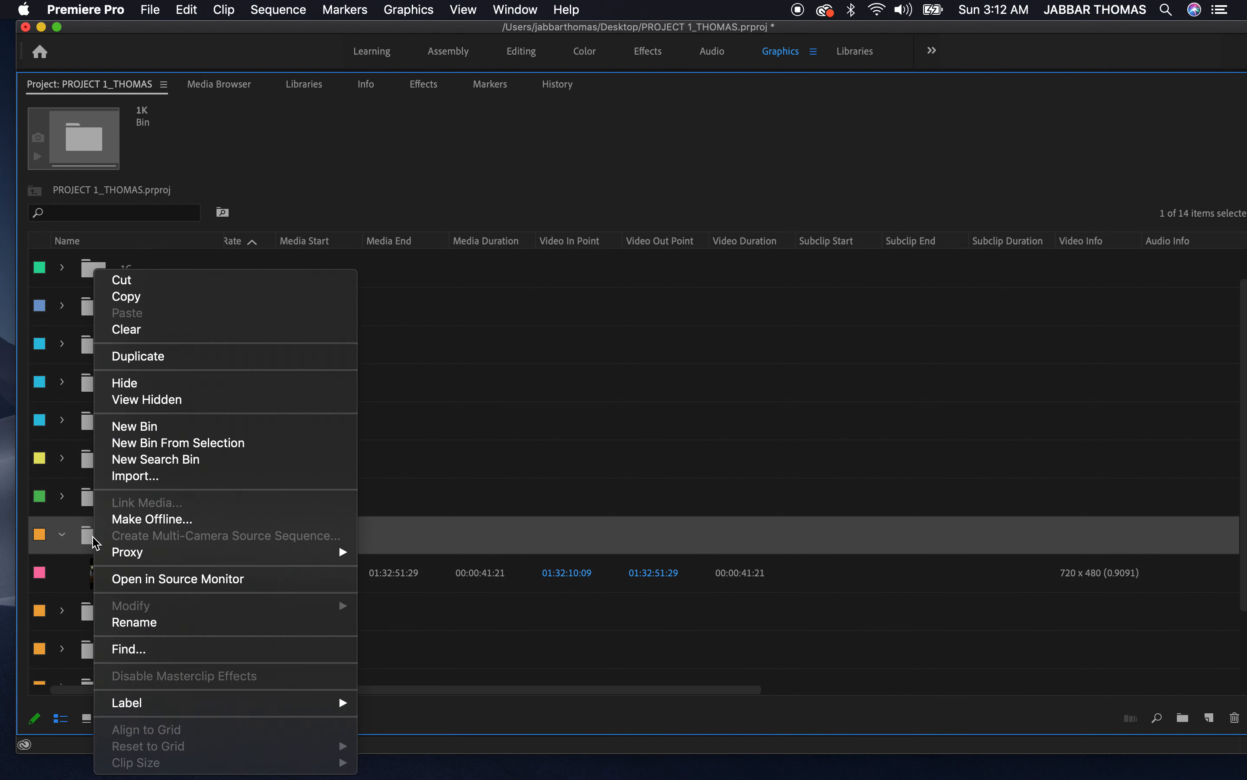
mouse_move(264, 711)
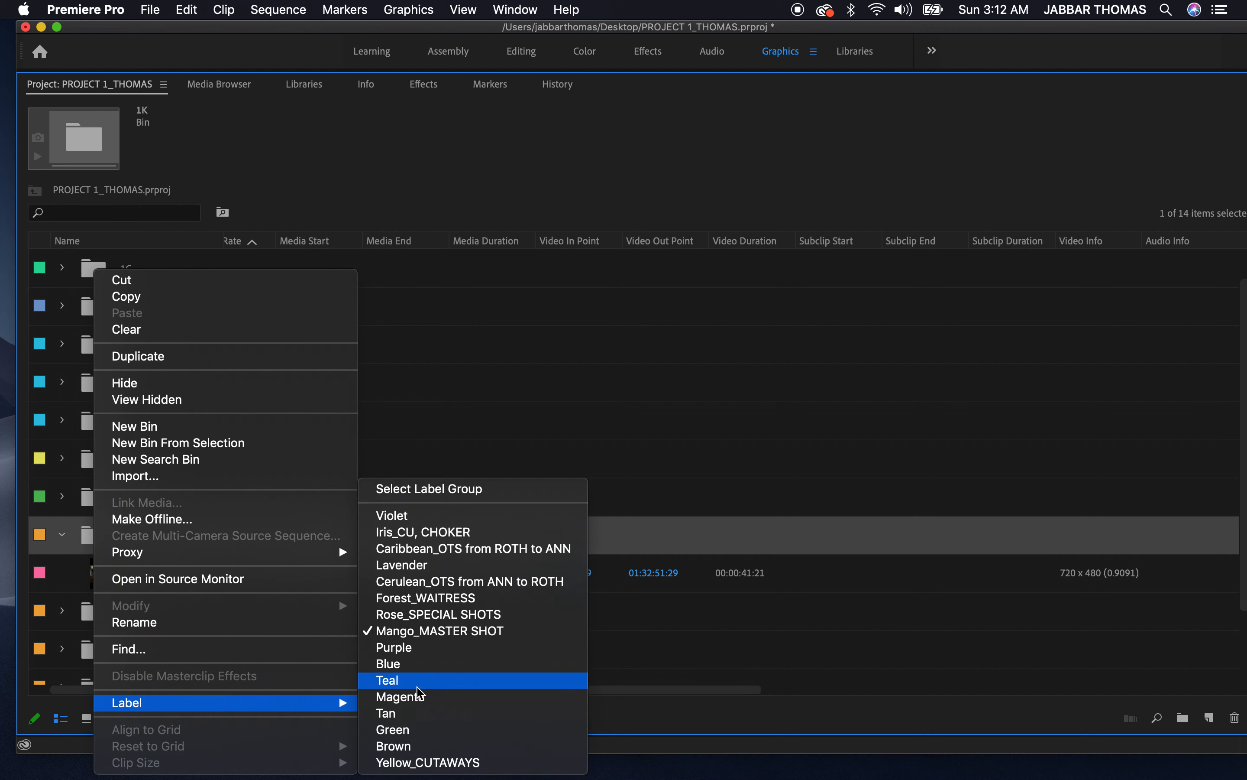
left_click(442, 613)
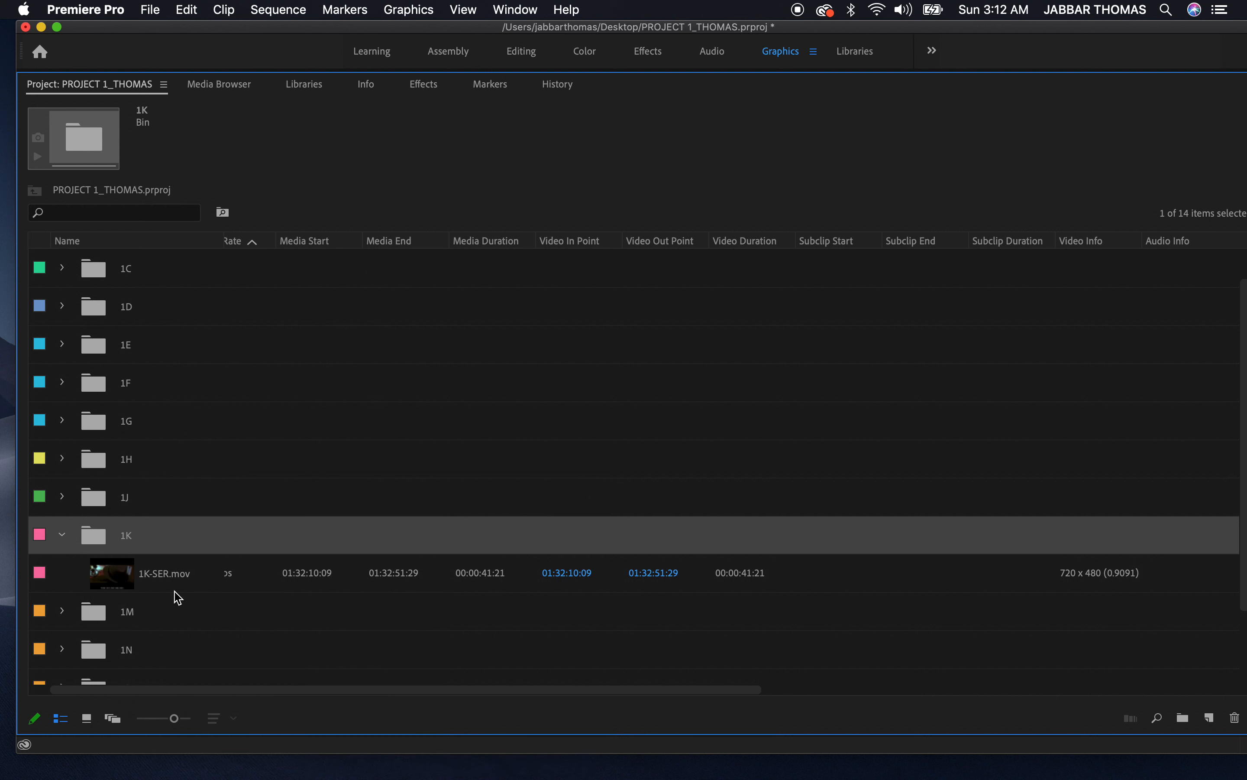
left_click(63, 534)
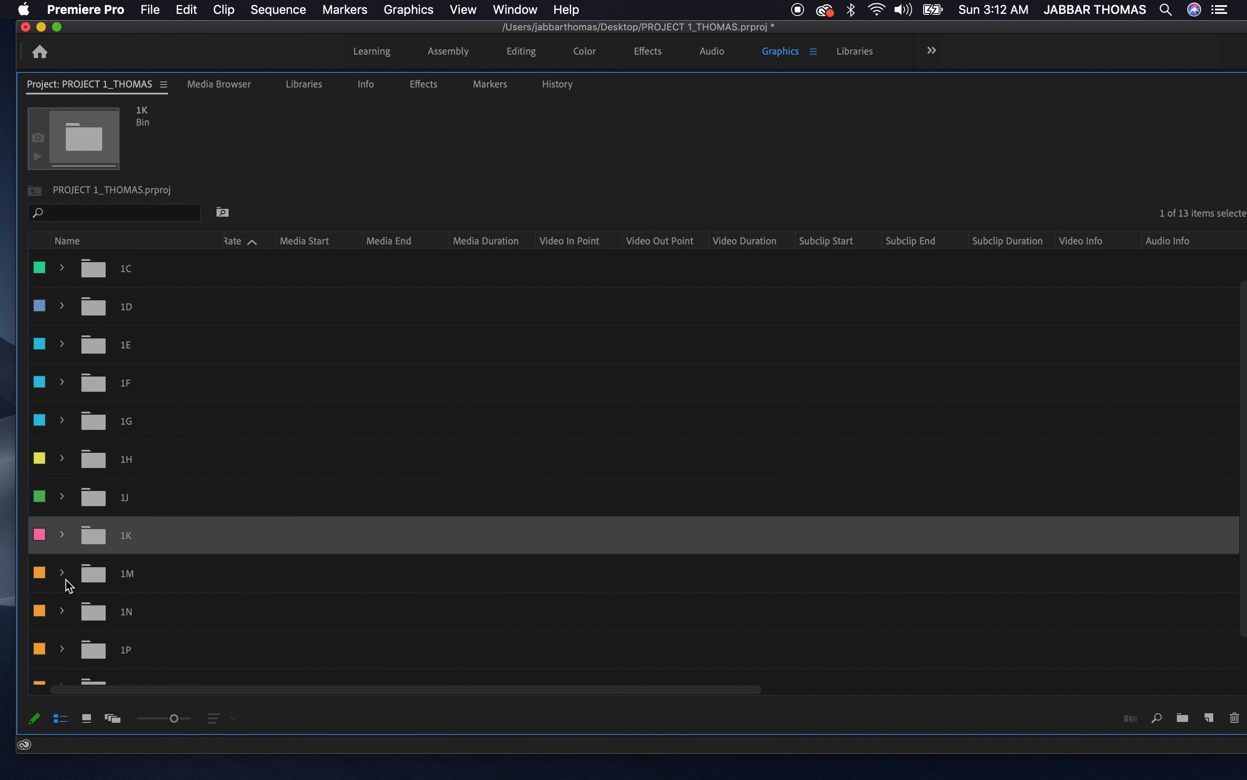
Expand bin 1M, label the bin Rose_SPECIAL SHOTS to match clip 1M-SER.mov, and collapse it
left_click(64, 575)
left_click(101, 584)
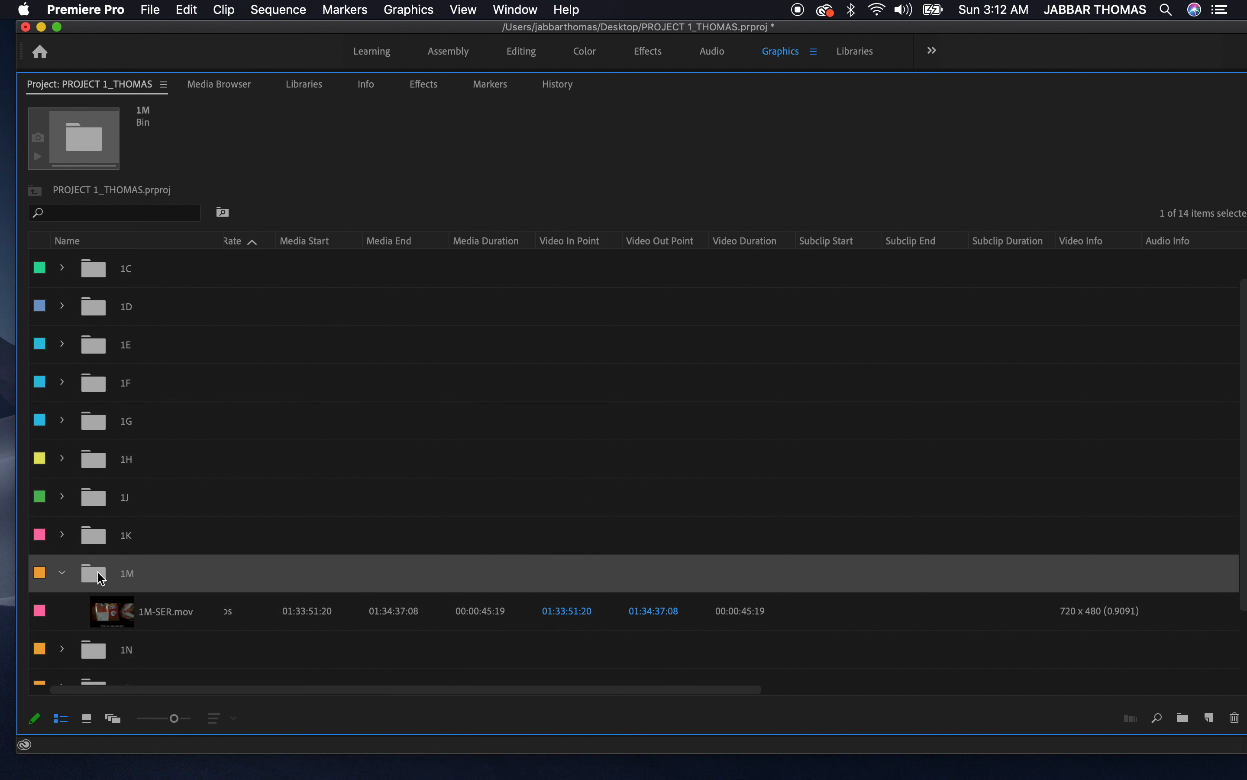
right_click(100, 585)
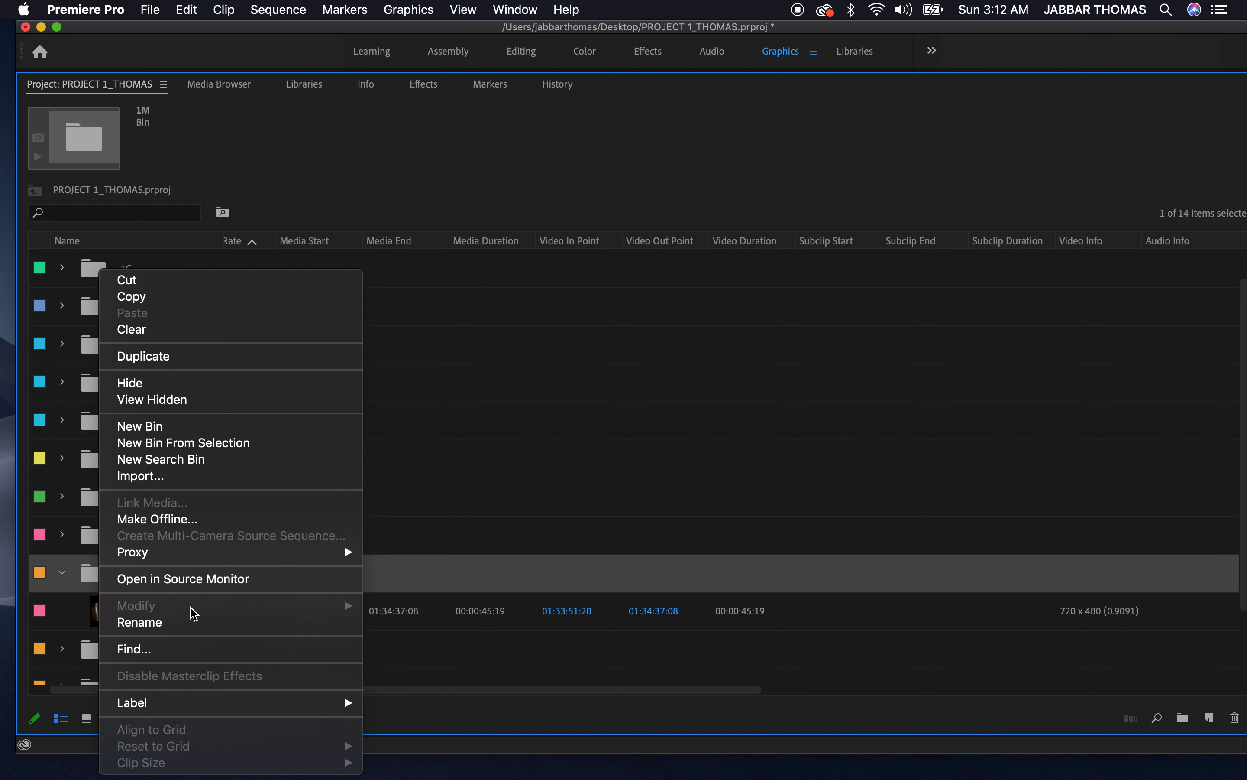
mouse_move(173, 705)
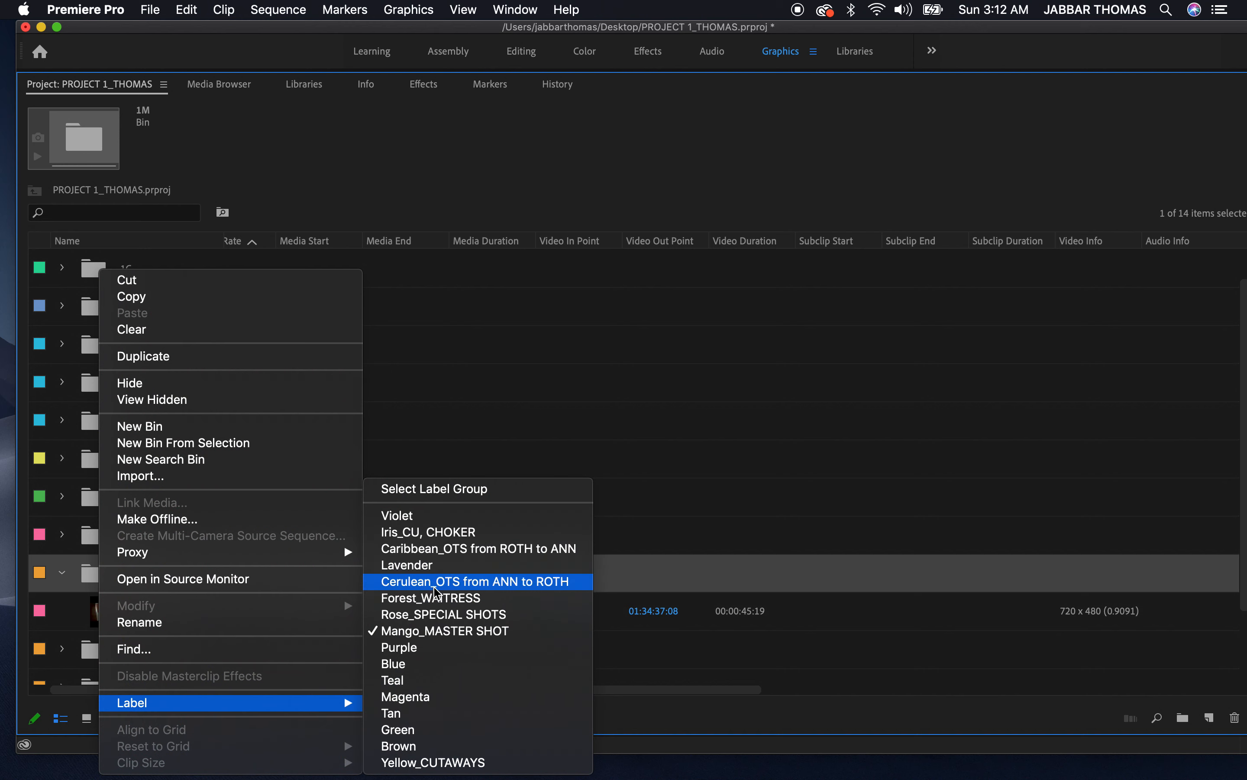
left_click(445, 614)
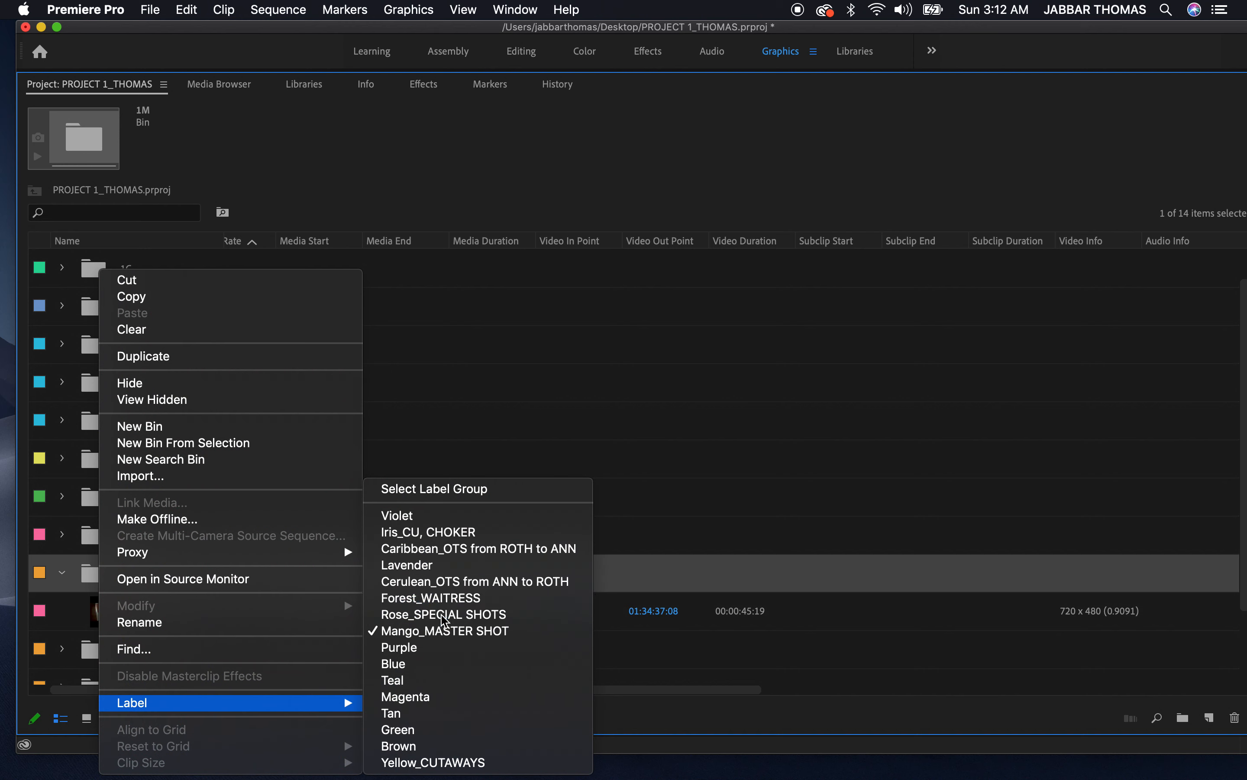
left_click(62, 572)
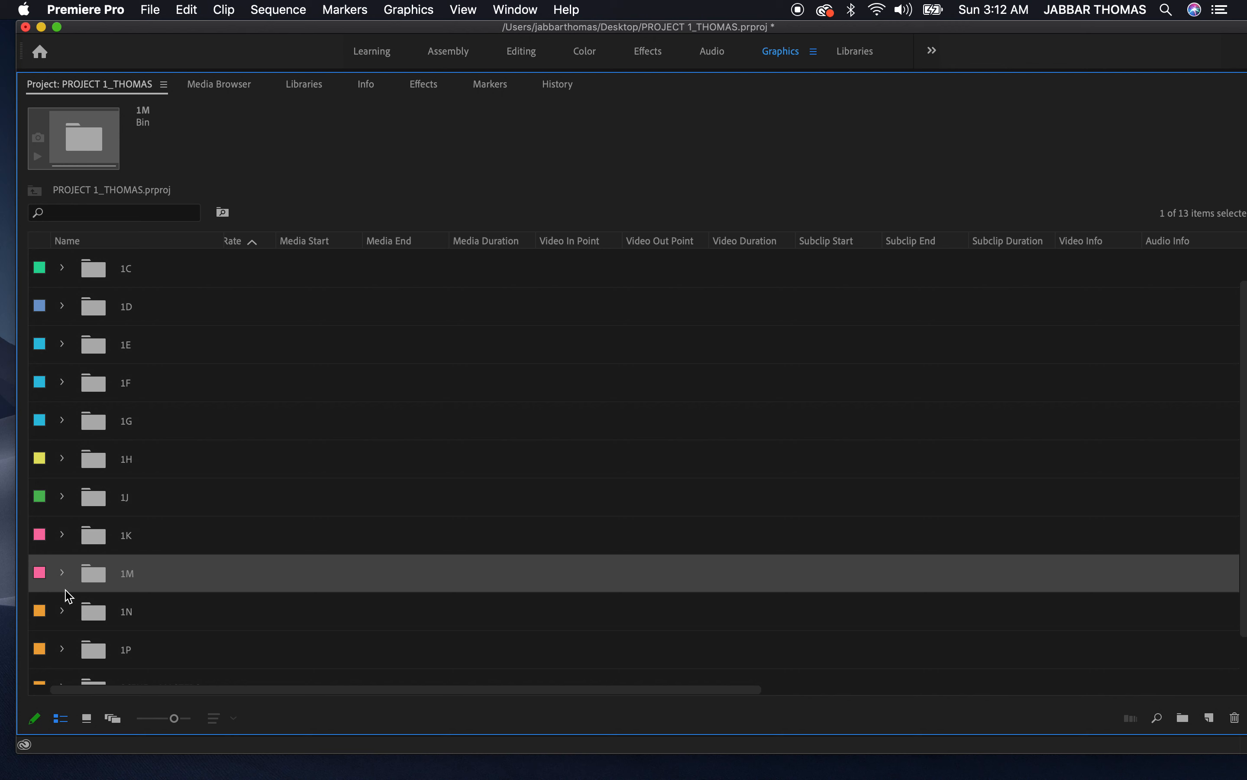
Expand bin 1N, label the bin Yellow_CUTAWAYS to match clip 1N-1.mov, and collapse it
left_click(62, 611)
scroll(62, 617, "down", 2)
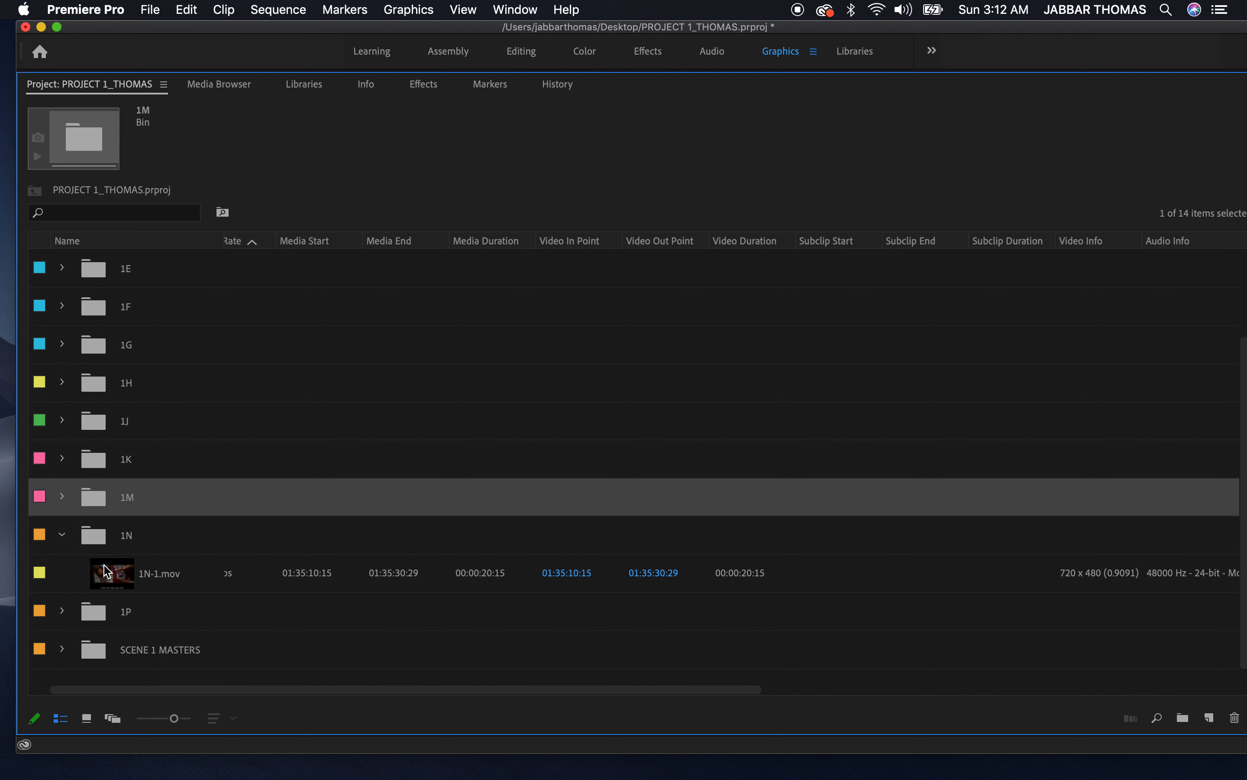
left_click(101, 546)
right_click(100, 545)
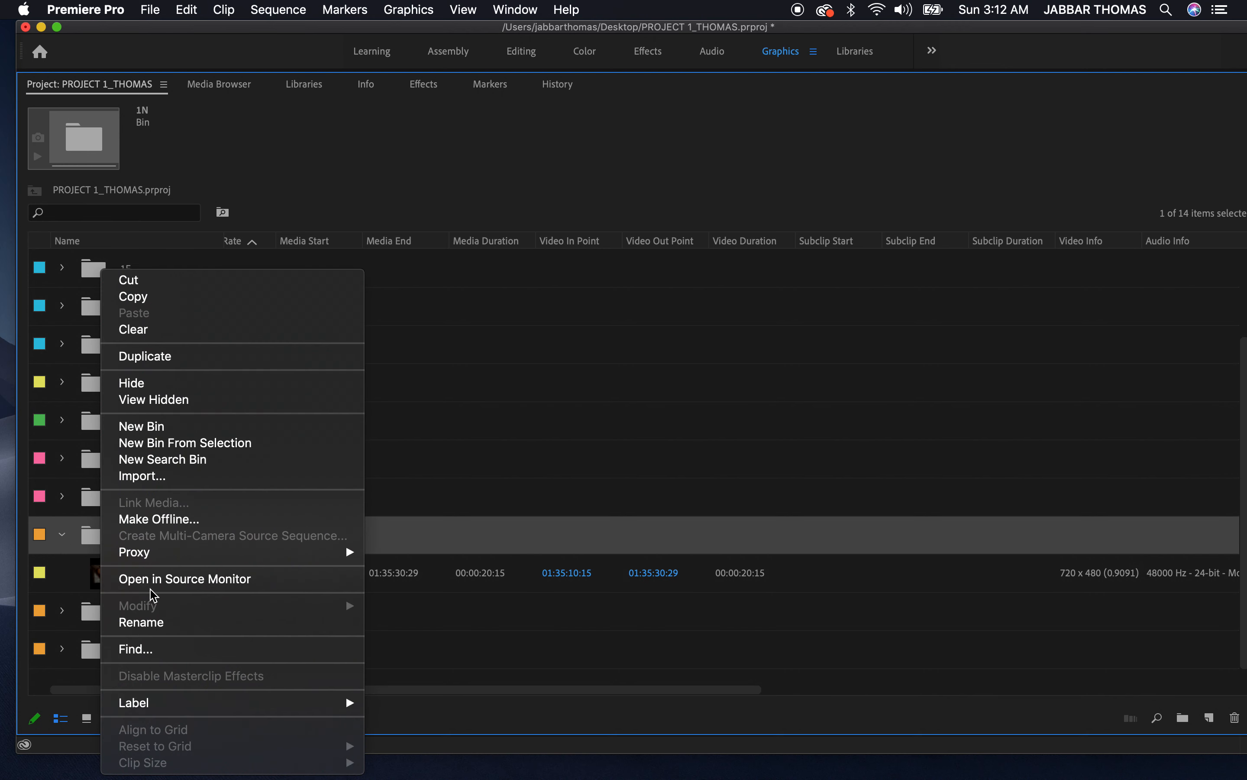
mouse_move(144, 699)
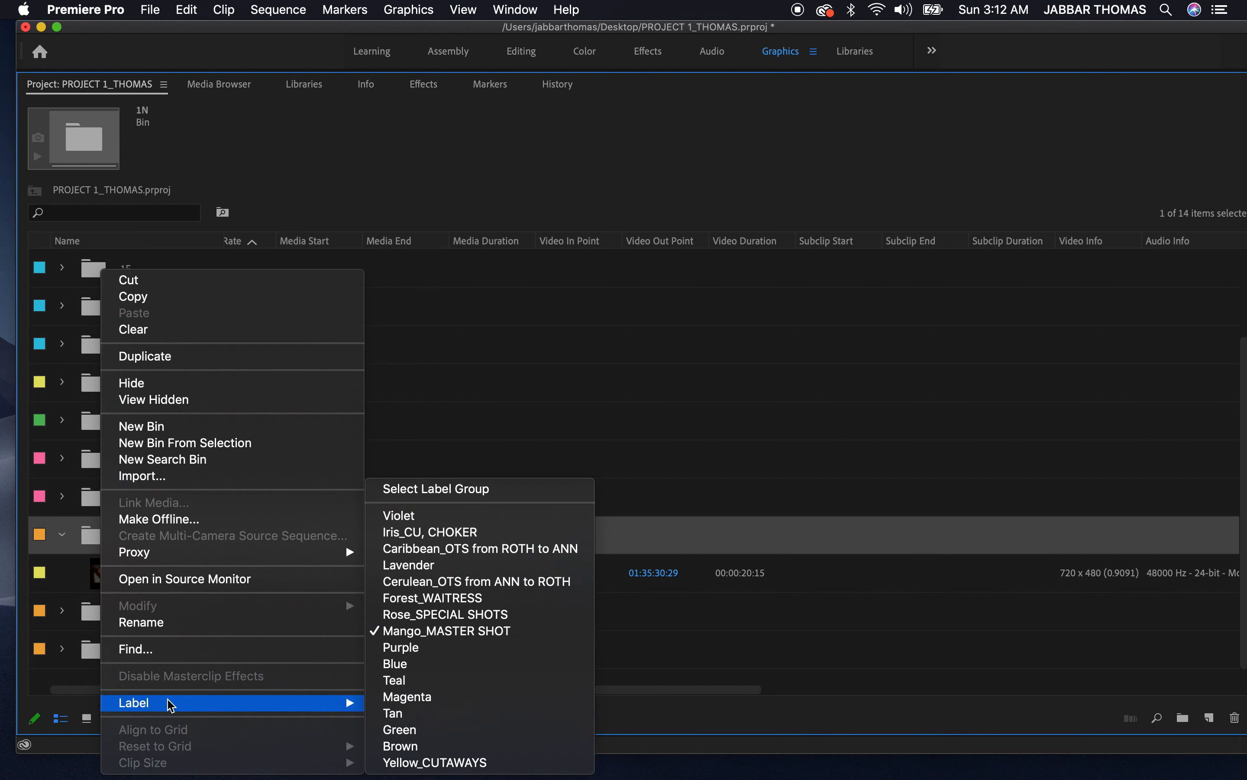
left_click(407, 764)
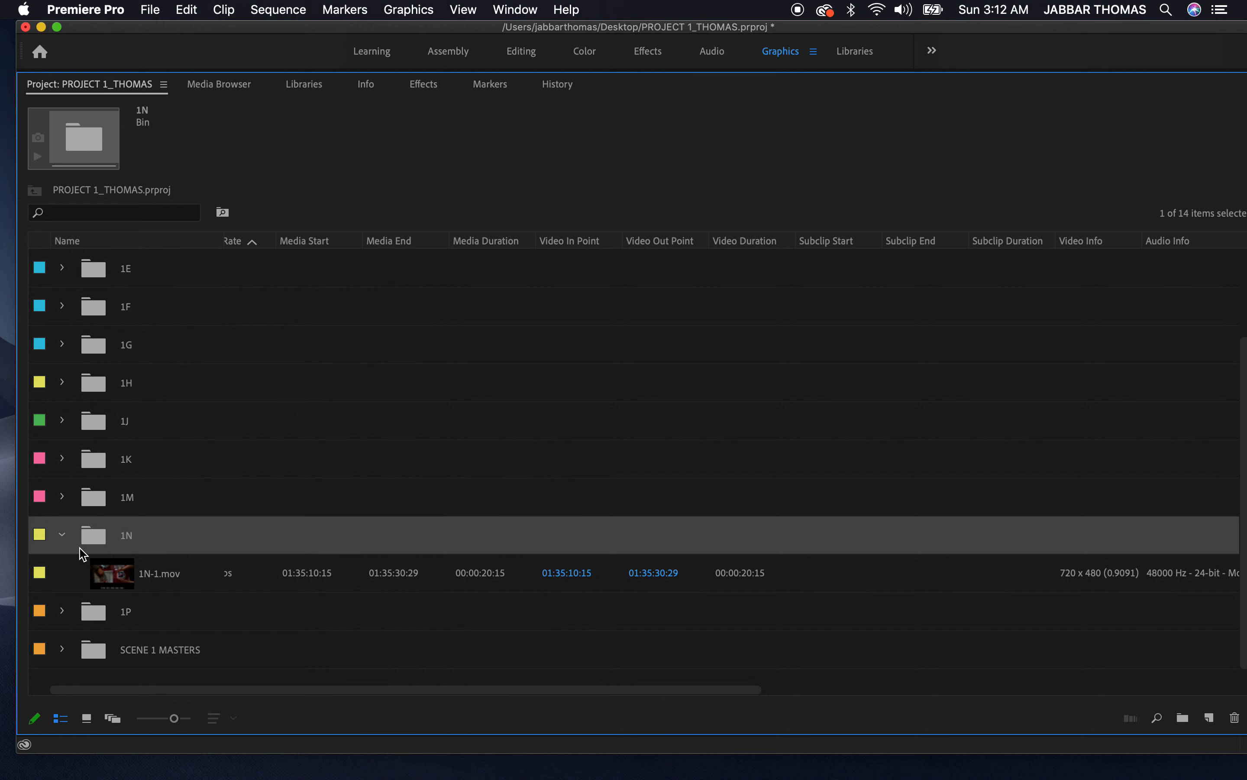
left_click(62, 534)
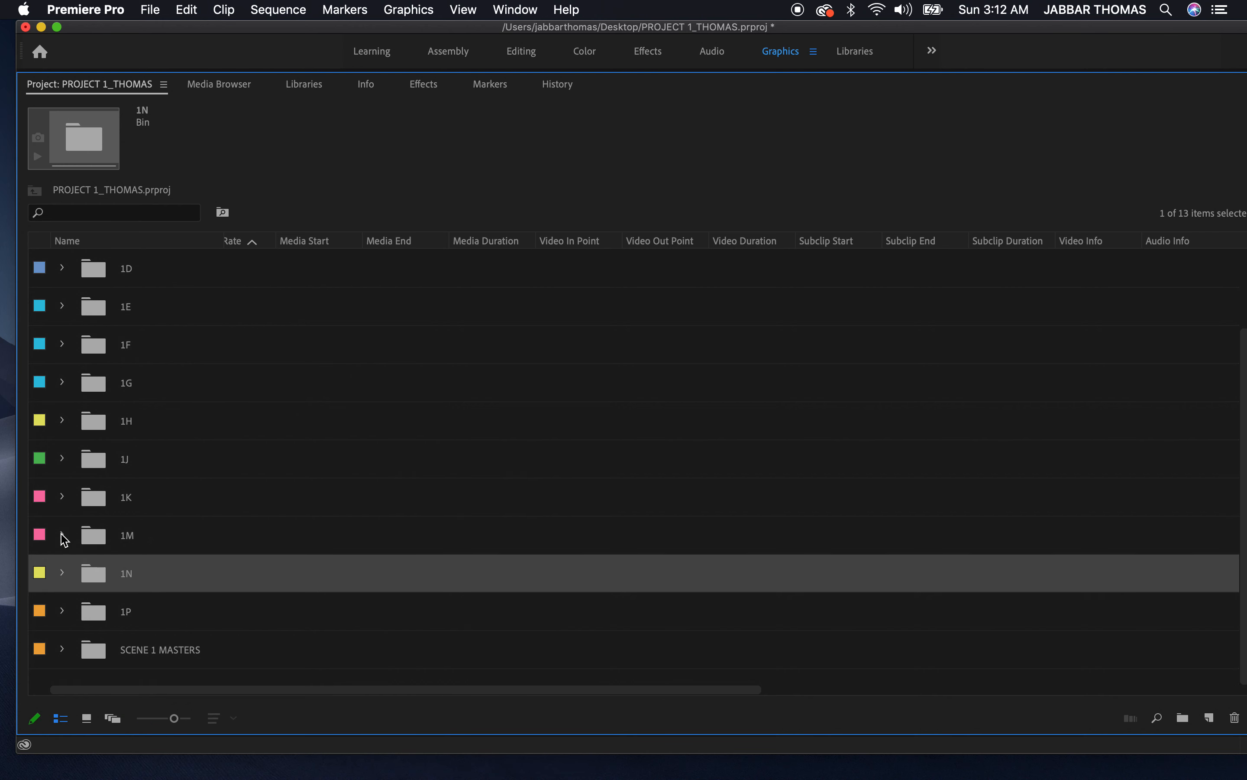
Expand bin 1P, label the bin Yellow_CUTAWAYS to match clip 1P-1.mov, and collapse it
left_click(62, 573)
left_click(62, 573)
left_click(62, 611)
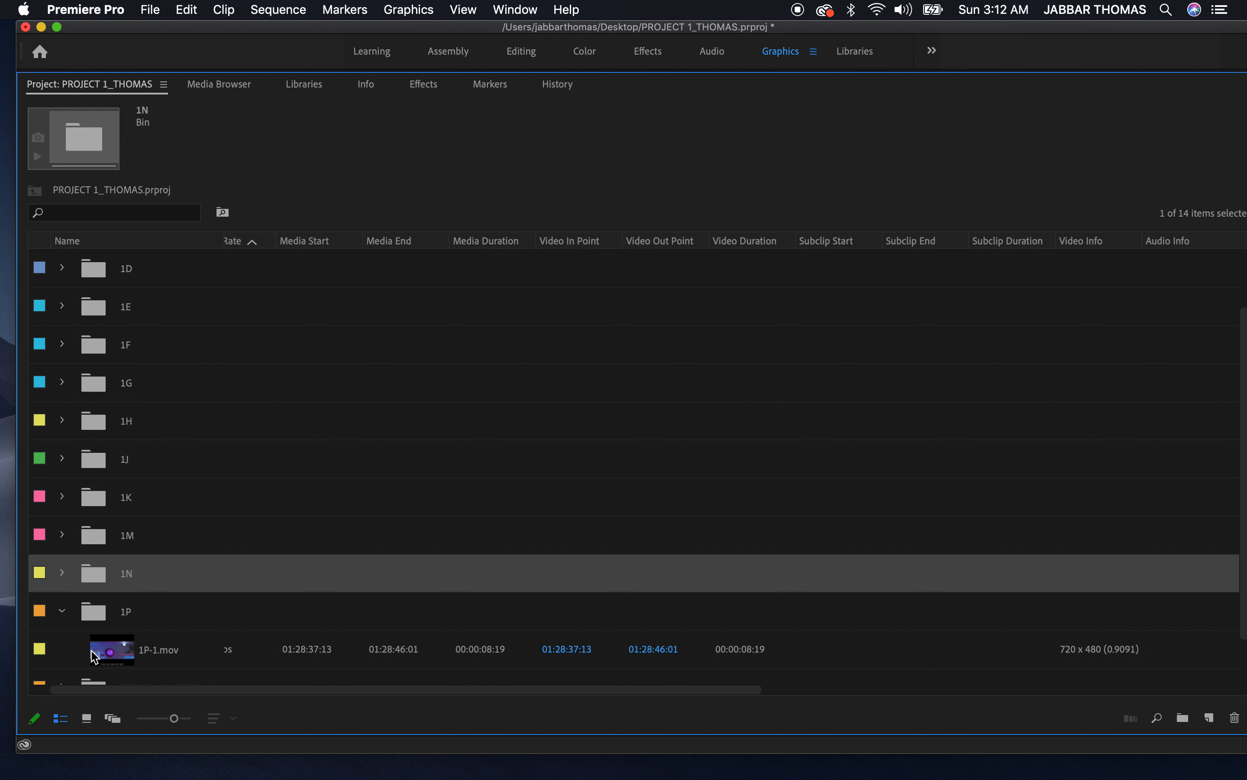
left_click(100, 625)
right_click(100, 625)
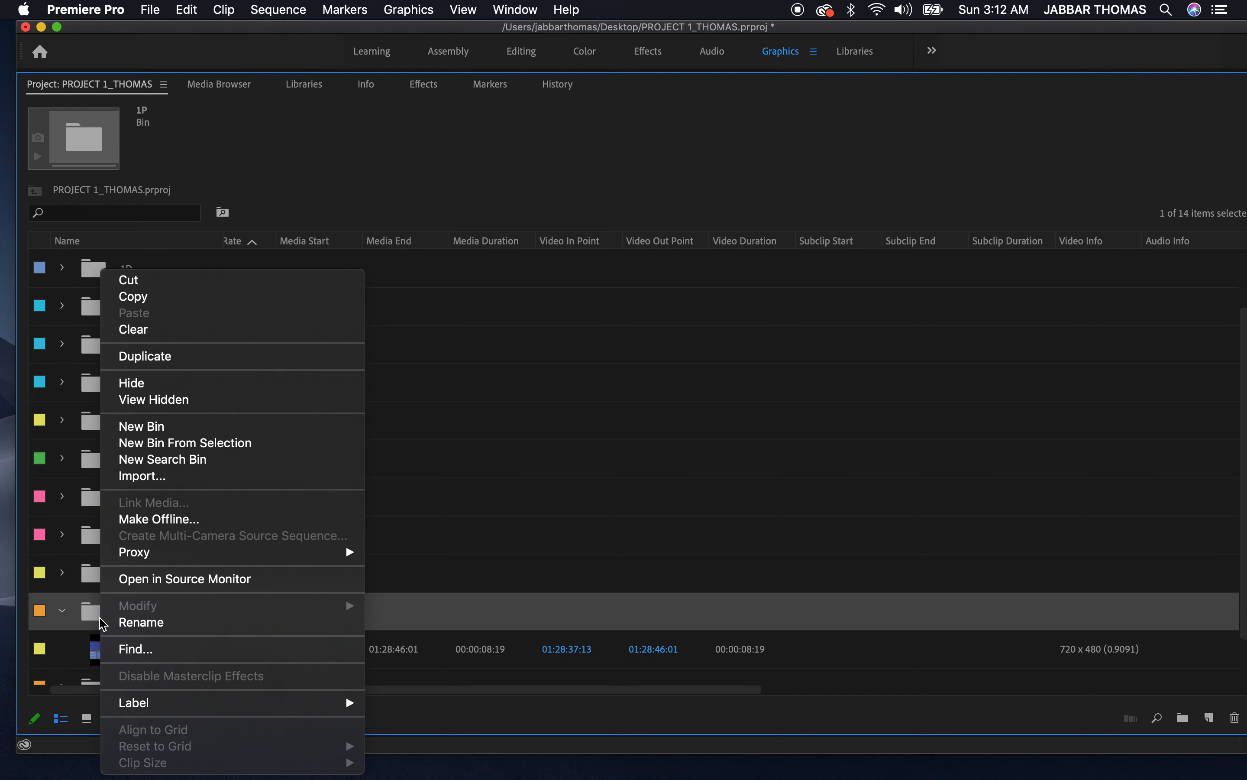
mouse_move(173, 706)
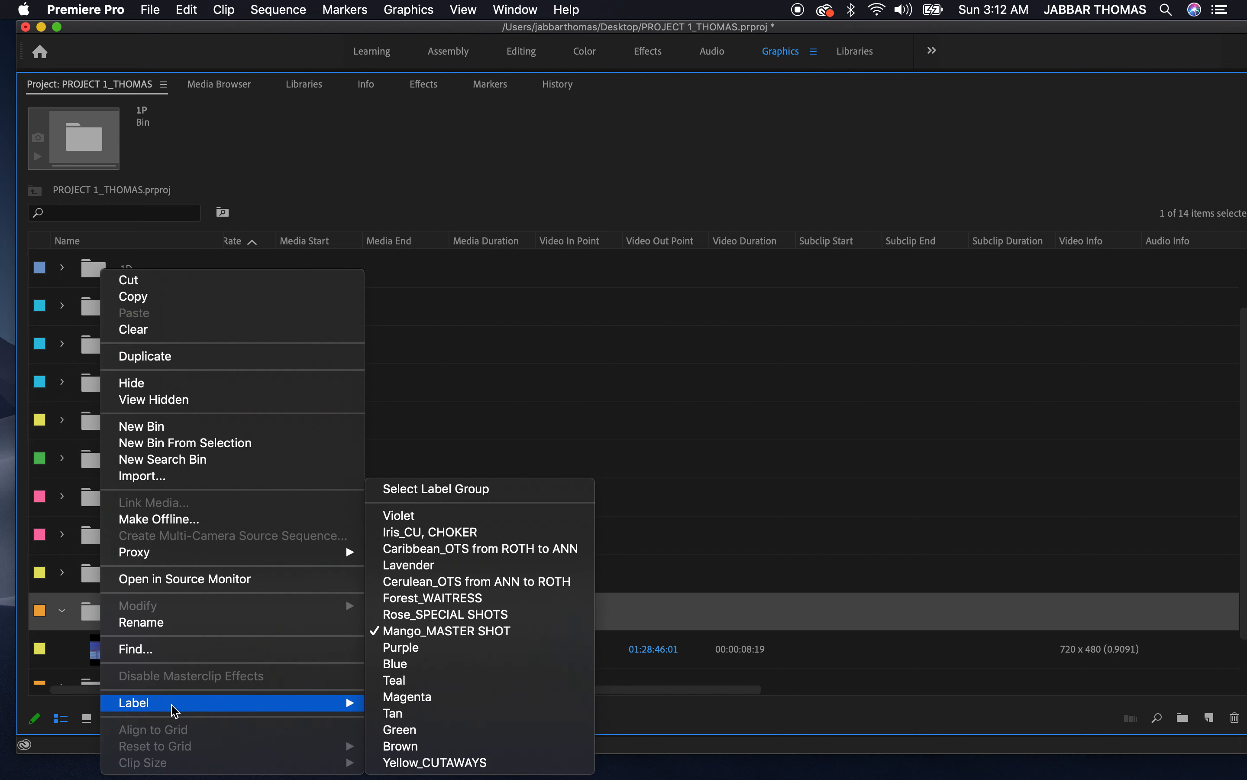
left_click(394, 763)
left_click(62, 610)
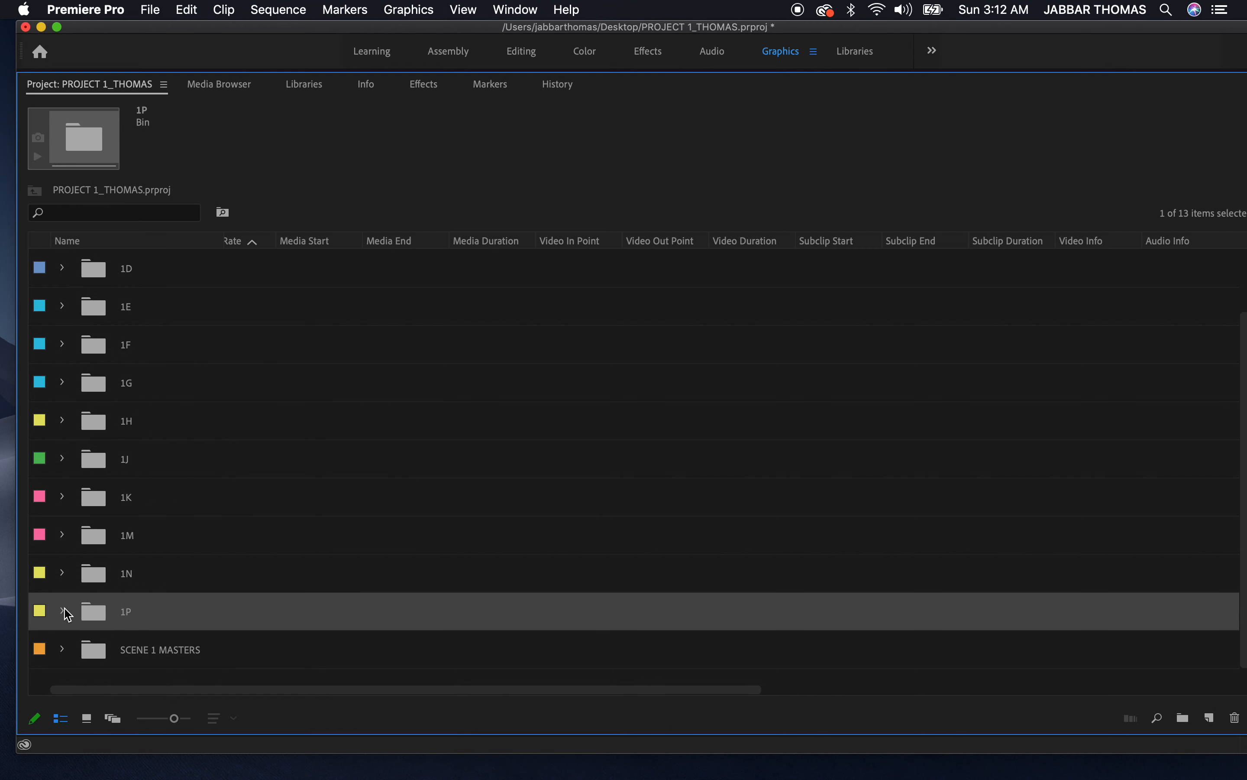
Expand the SCENE 1 MASTERS bin to compare its label color with its clips, and collapse it
left_click(62, 649)
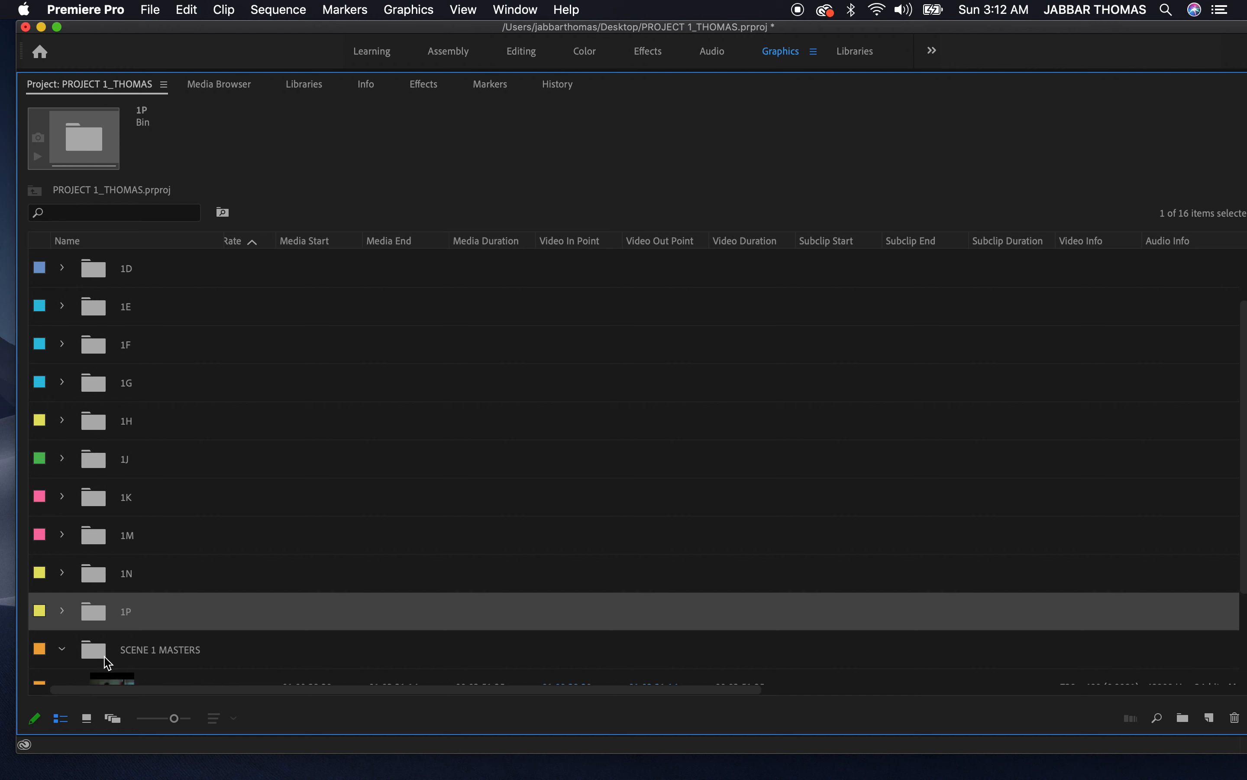
scroll(114, 661, "down", 2)
scroll(114, 661, "down", 1)
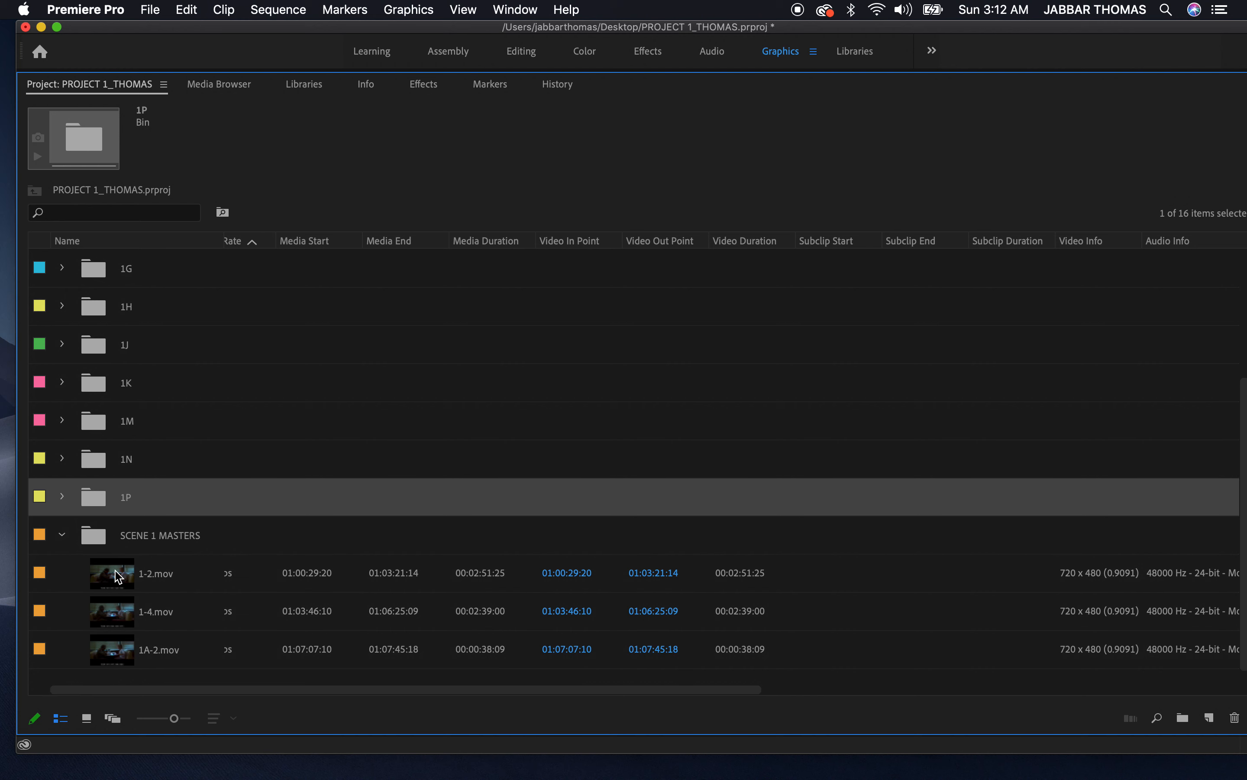
left_click(61, 536)
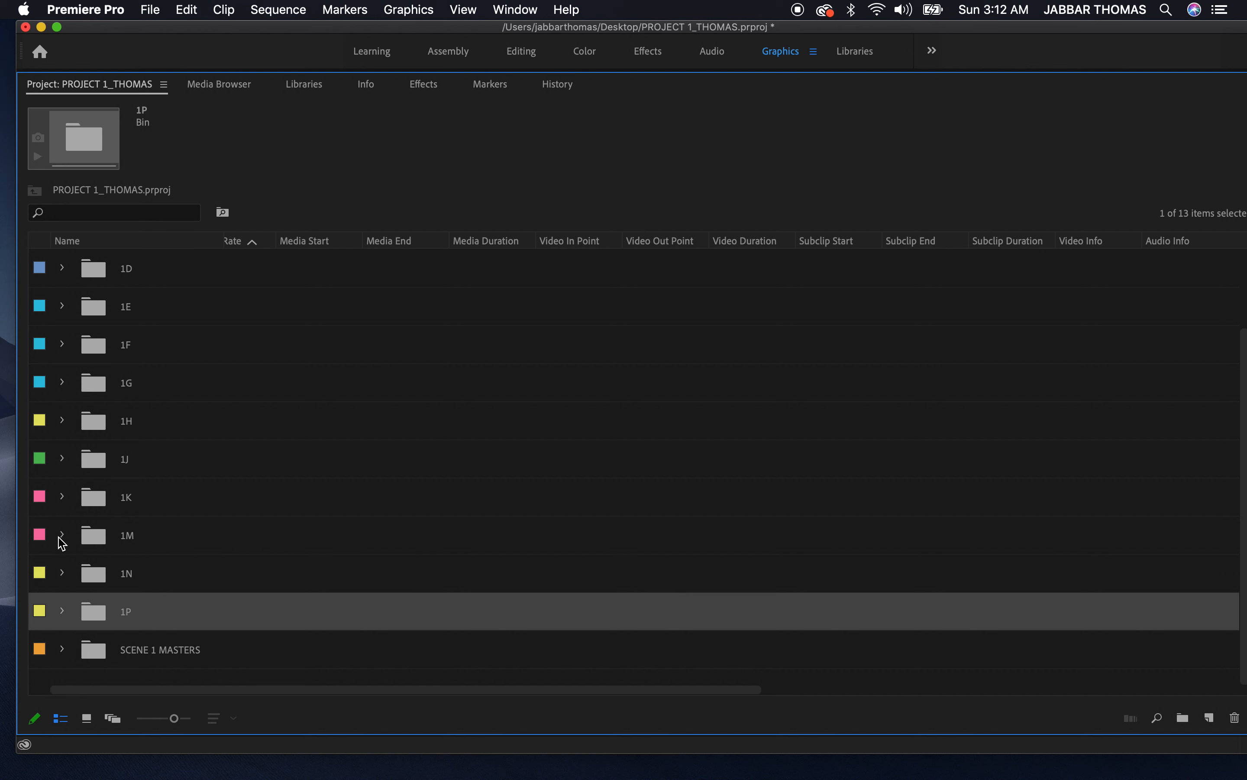
Select the SCENE 1 MASTERS bin and save the project
left_click(101, 655)
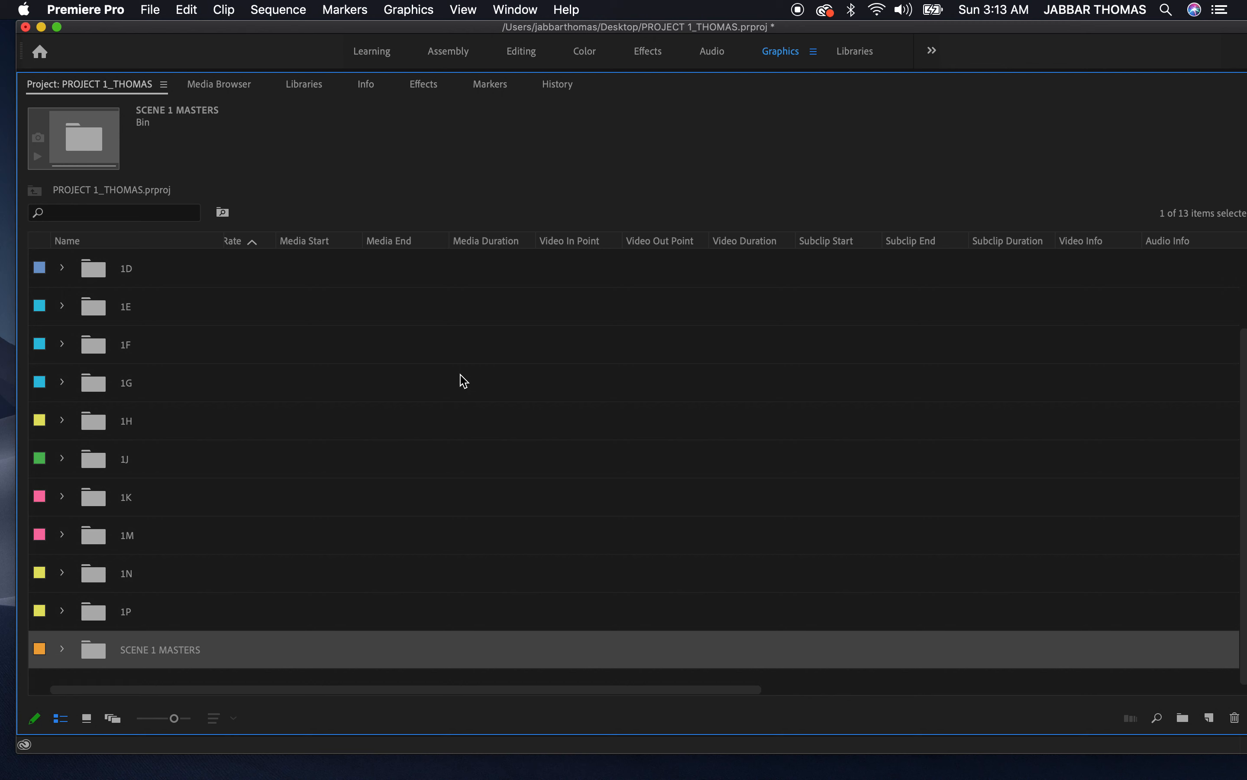
key("cmd+s")
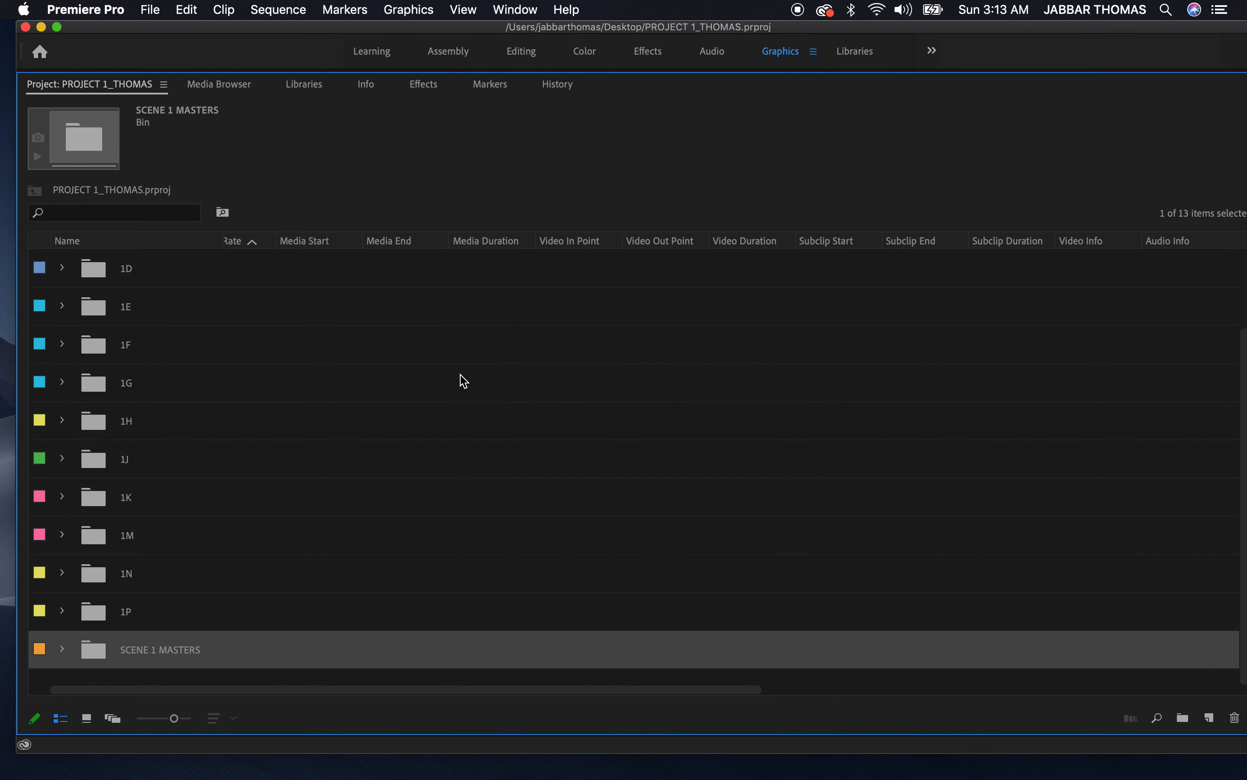
scroll(461, 374, "up", 1)
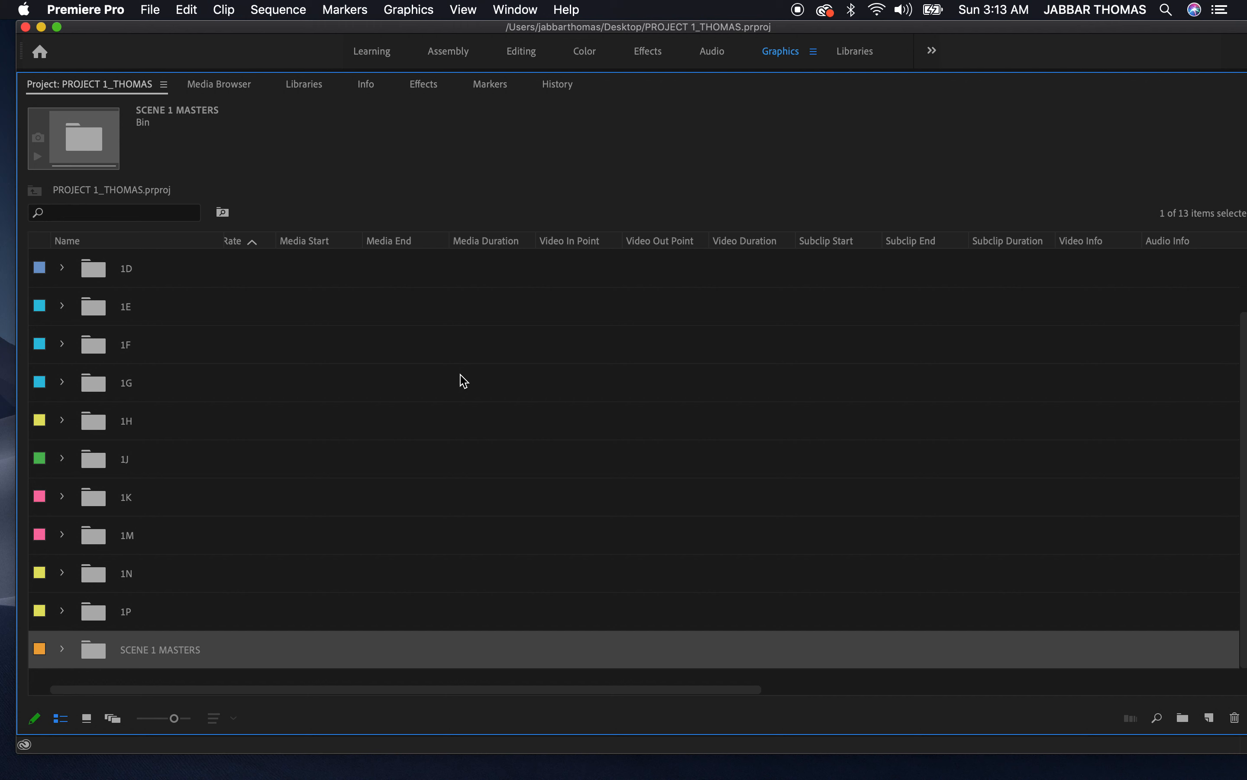